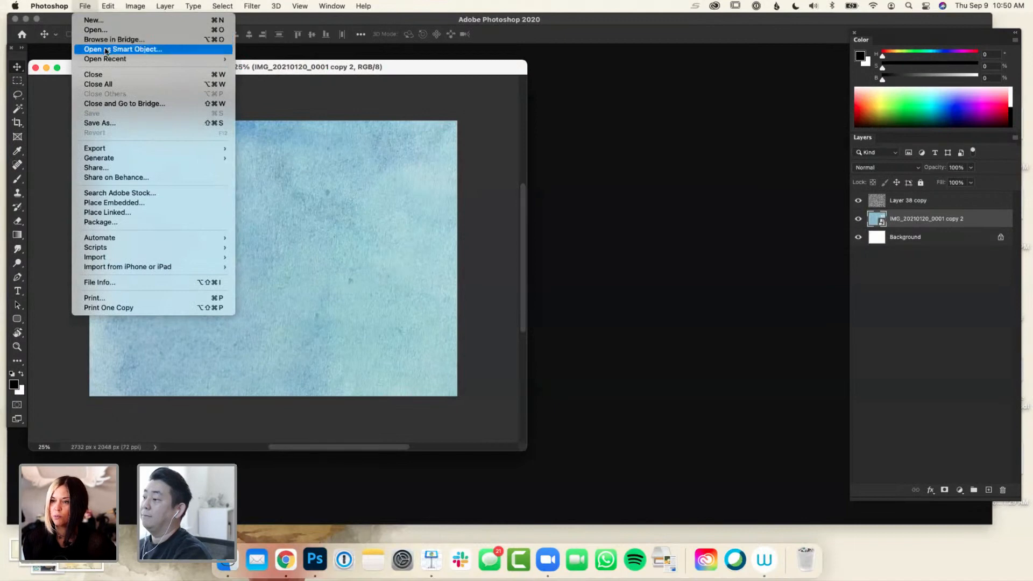
Open the untitled September 9, 2021 cloud document with the girl on the rock and view it in full-screen mode
click(106, 31)
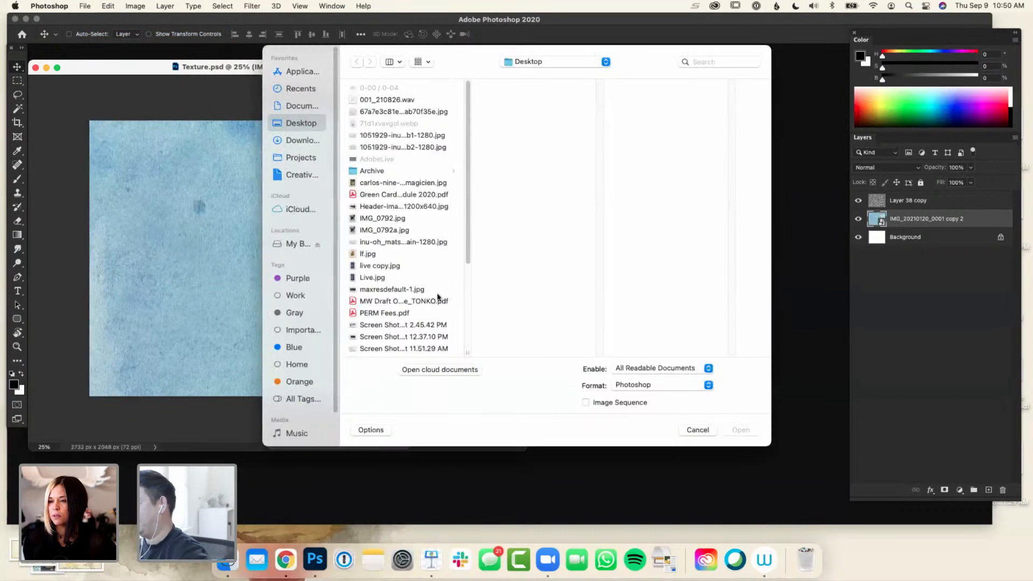
click(446, 370)
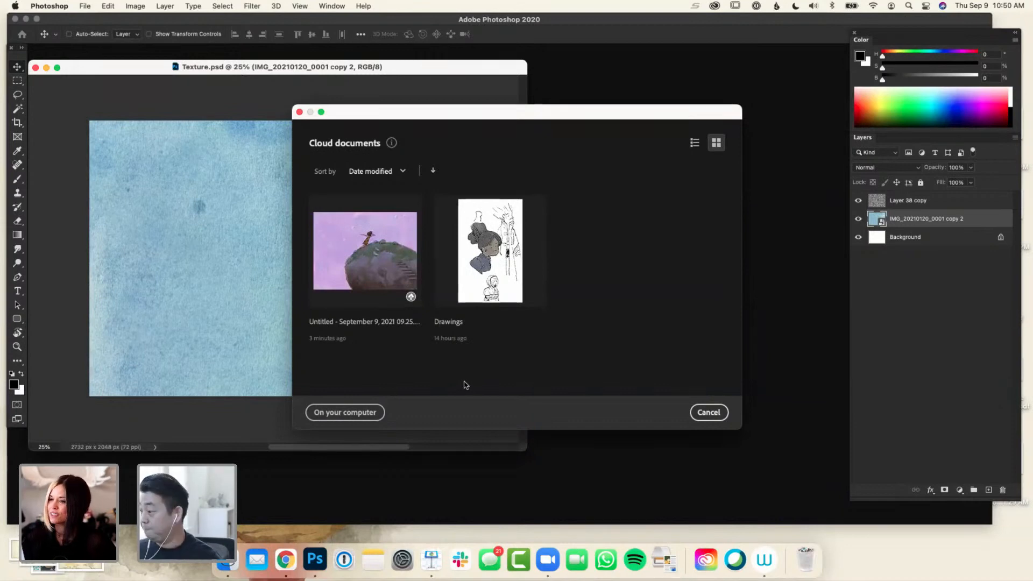
click(395, 270)
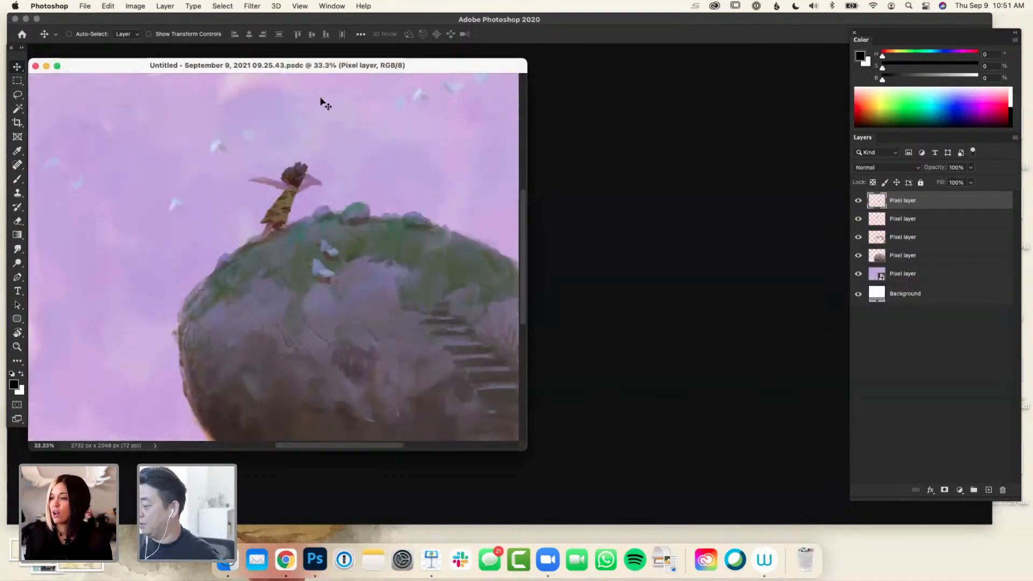
drag(311, 70, 529, 121)
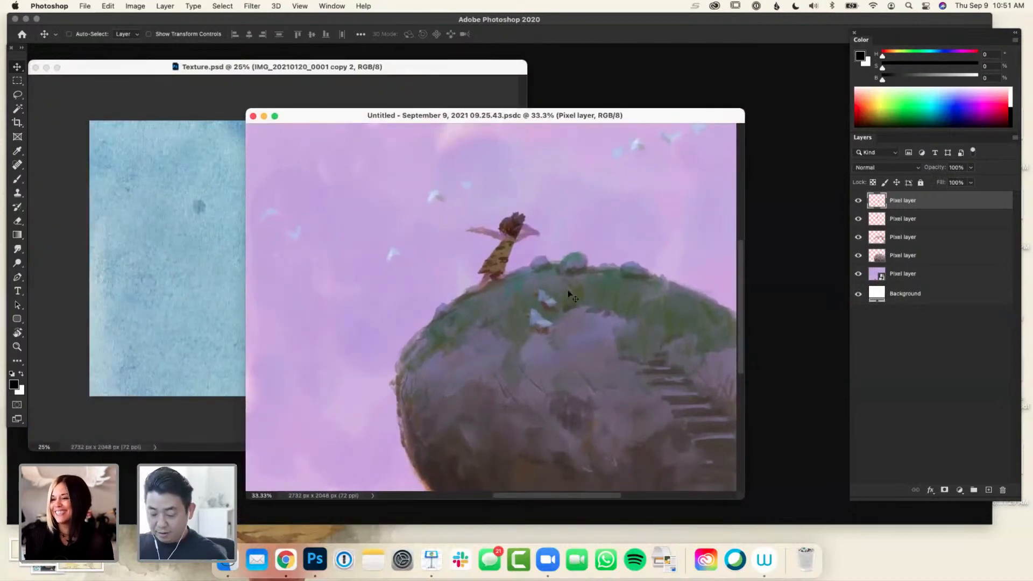
key(f)
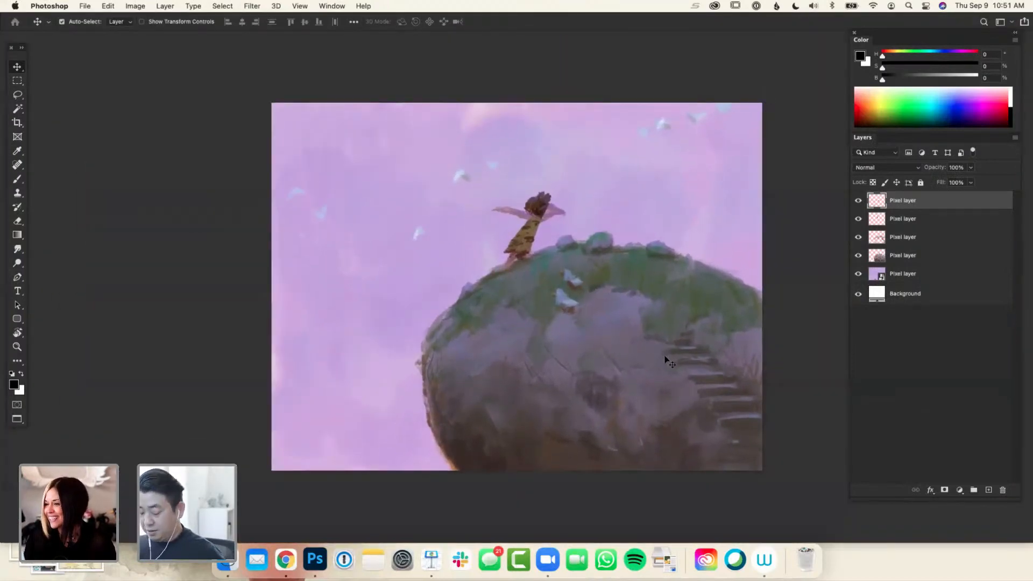
key(super+minus)
drag(749, 392, 699, 404)
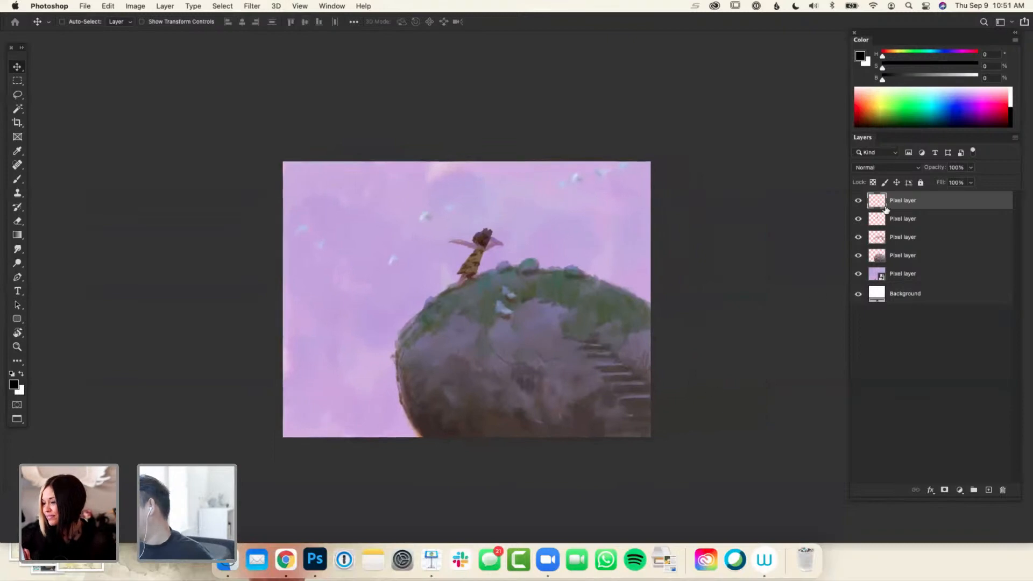
drag(766, 390, 763, 381)
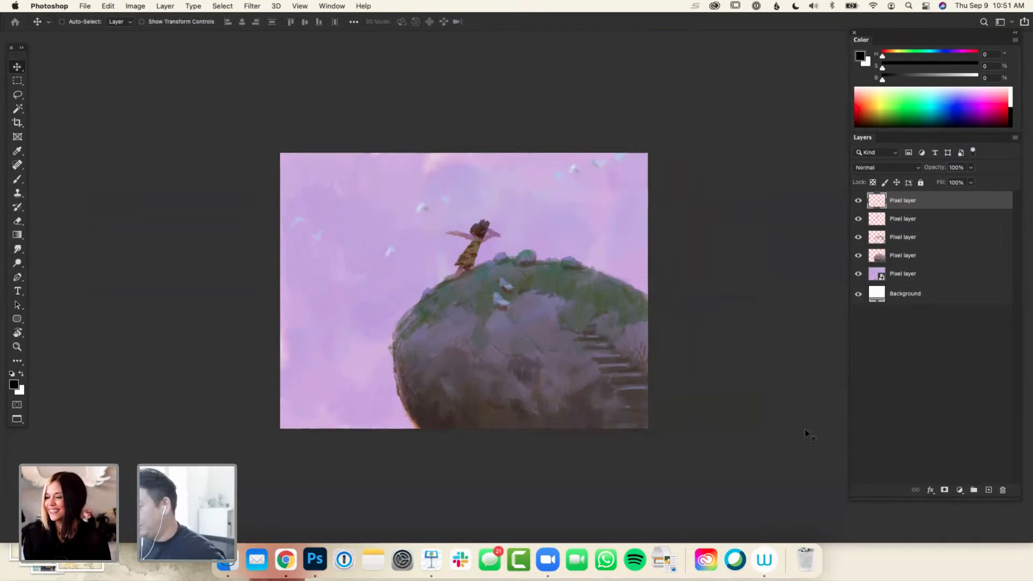
Arrange both document windows side by side and copy the IMG_20210120_0001 copy 2 layer from Texture.psd into the painting
key(ctrl+Tab)
key(f)
key(f)
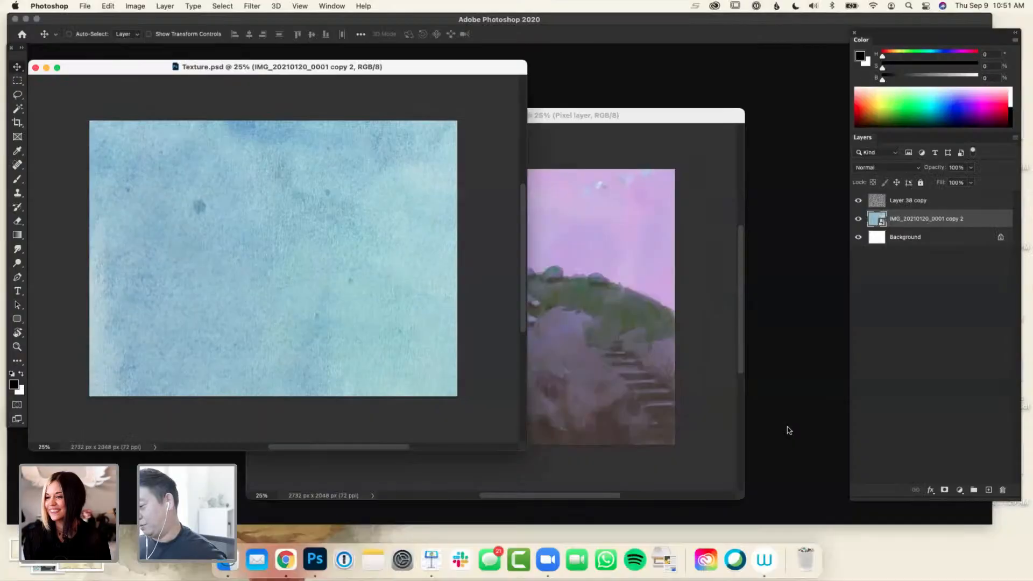
key(super+minus)
click(667, 115)
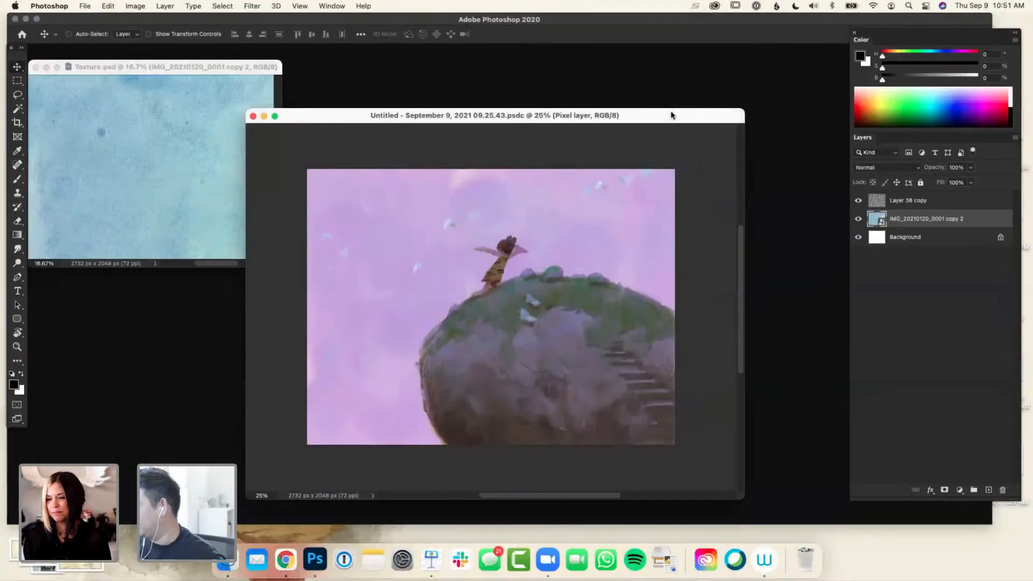
drag(667, 115, 697, 103)
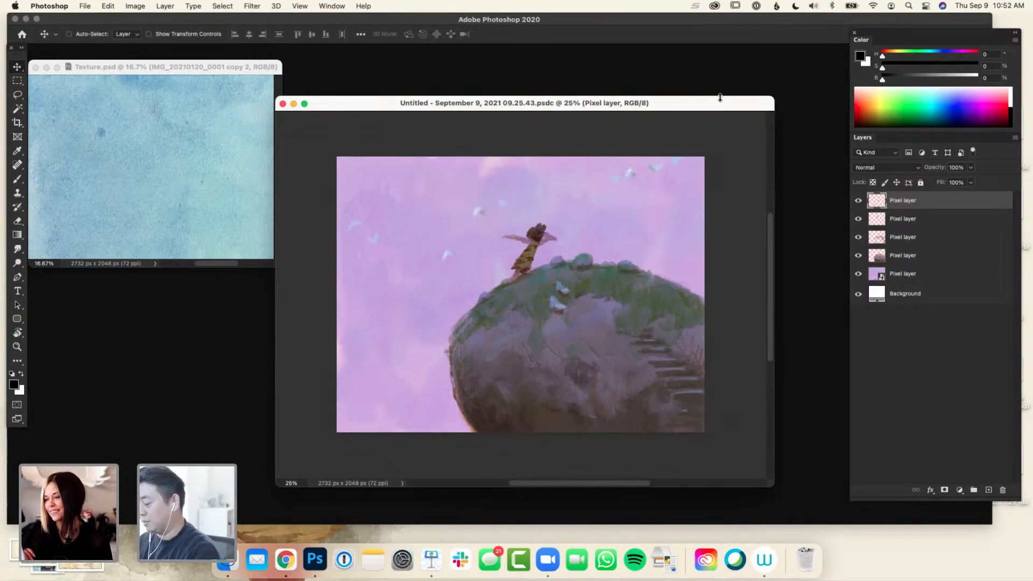
click(233, 70)
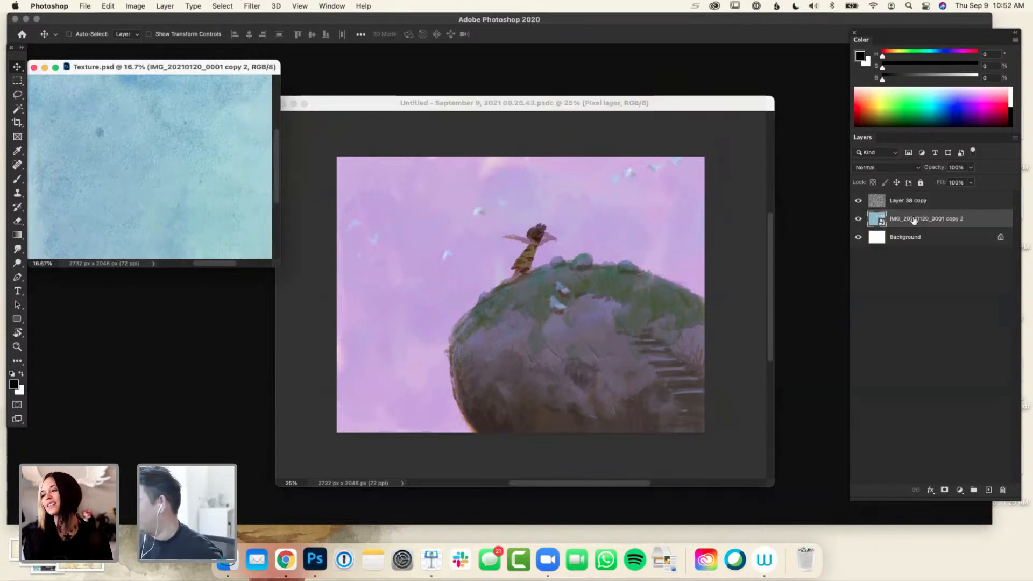
drag(912, 221, 664, 411)
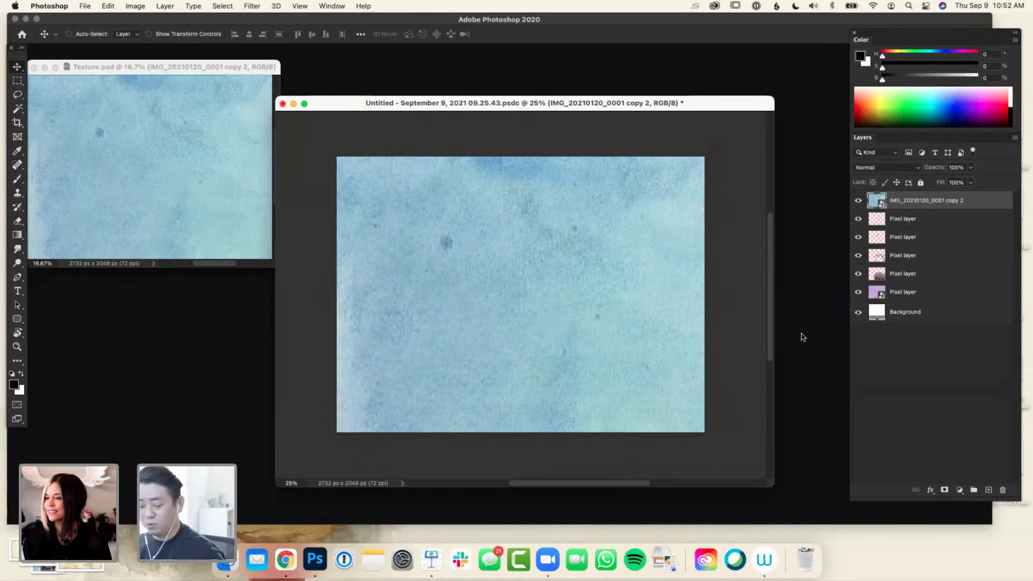
Rasterize the IMG_20210120_0001 copy 2 smart object layer in the painting
key(f)
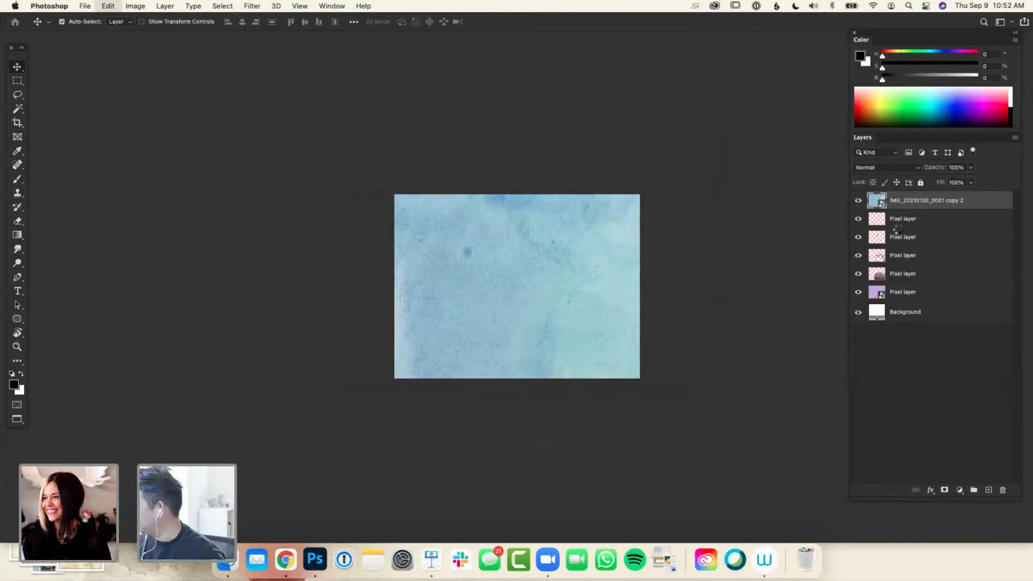
key(super+t)
key(Escape)
key(alt+[)
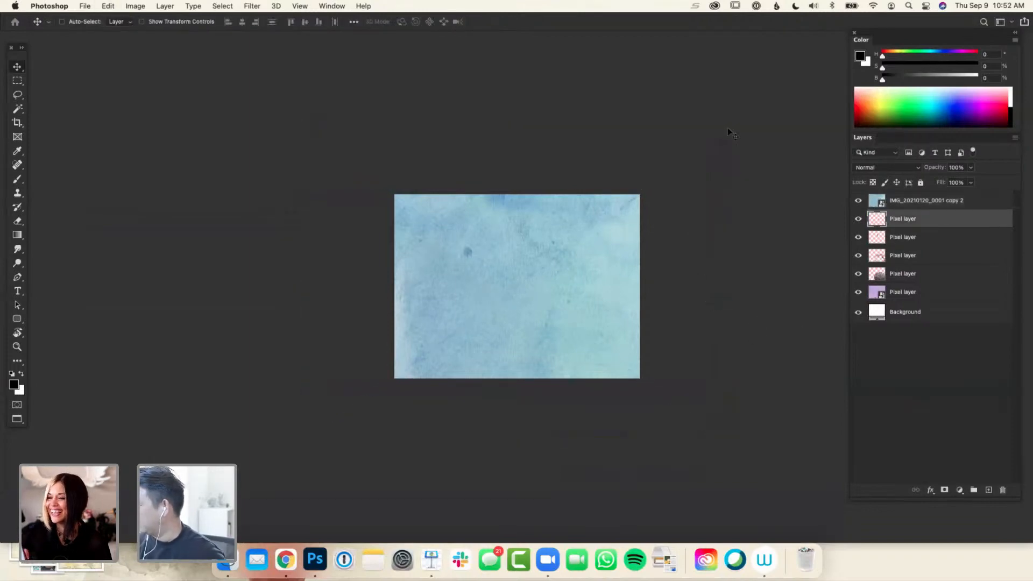
right_click(911, 200)
click(854, 426)
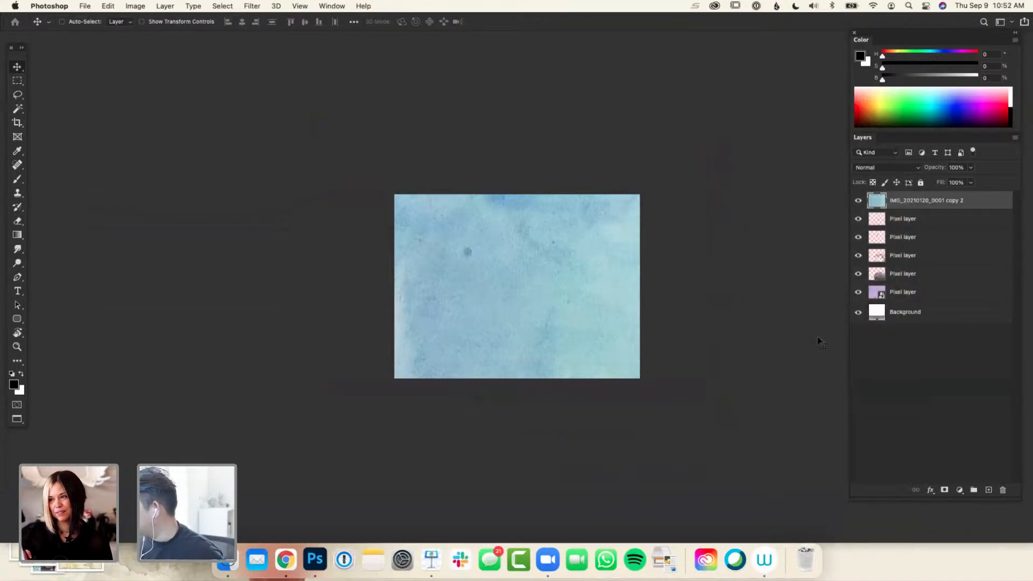
key(cmd+t)
drag(728, 130, 639, 236)
drag(304, 446, 406, 370)
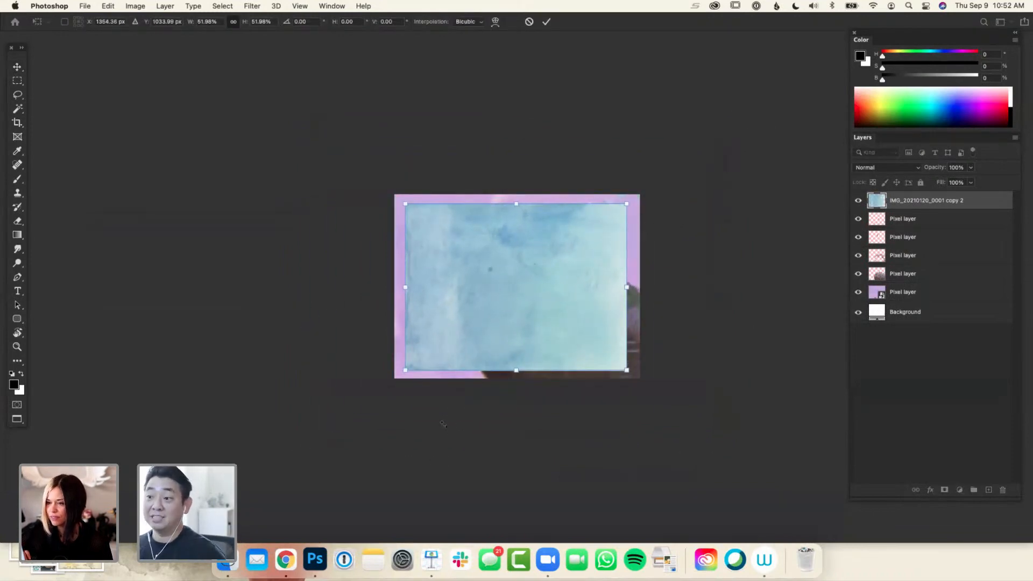
key(Escape)
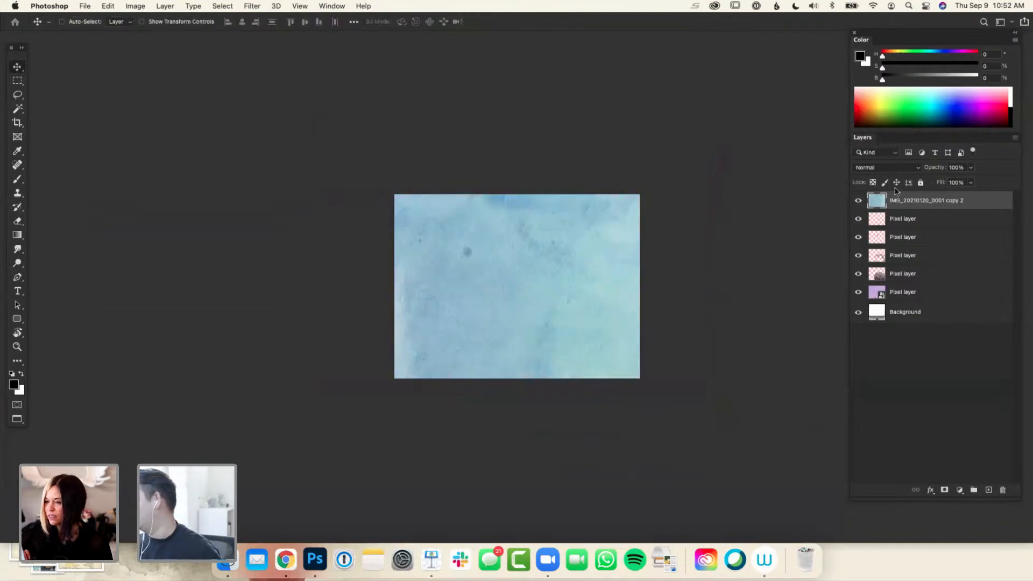
Set the texture layer's blend mode to Overlay and add a Hue/Saturation adjustment layer clipped to it
click(889, 167)
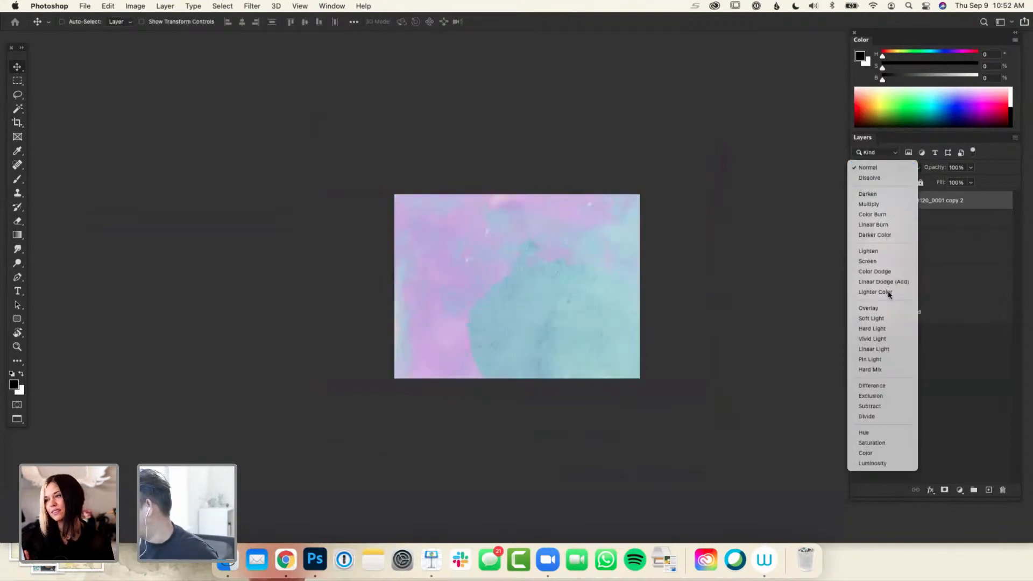
click(888, 309)
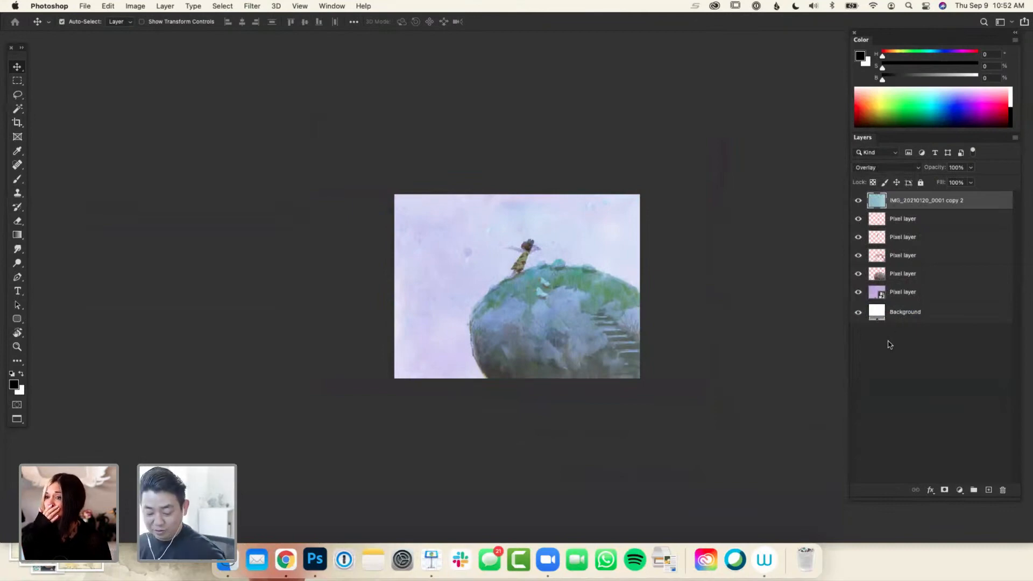
click(960, 490)
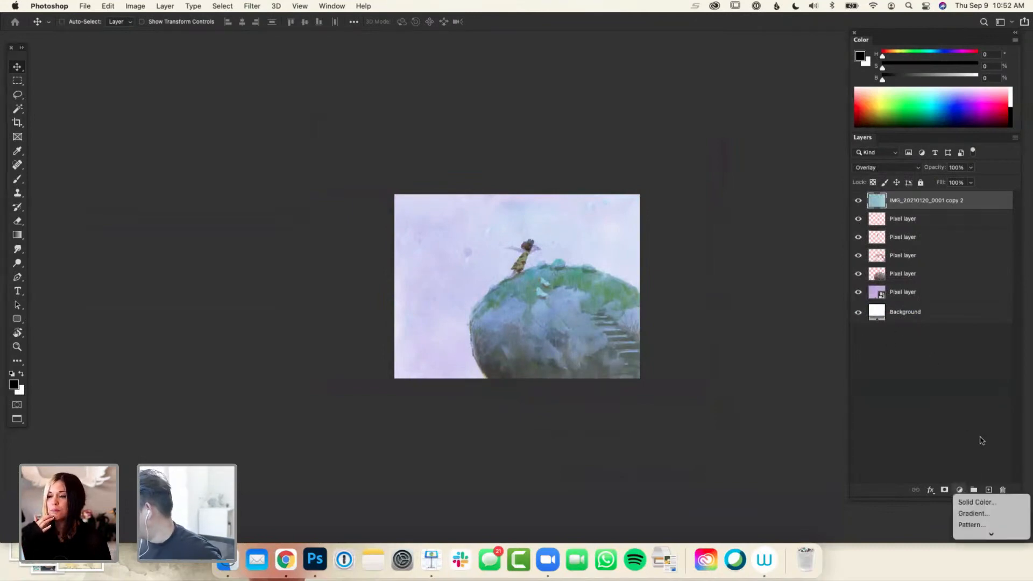
alt+click(982, 494)
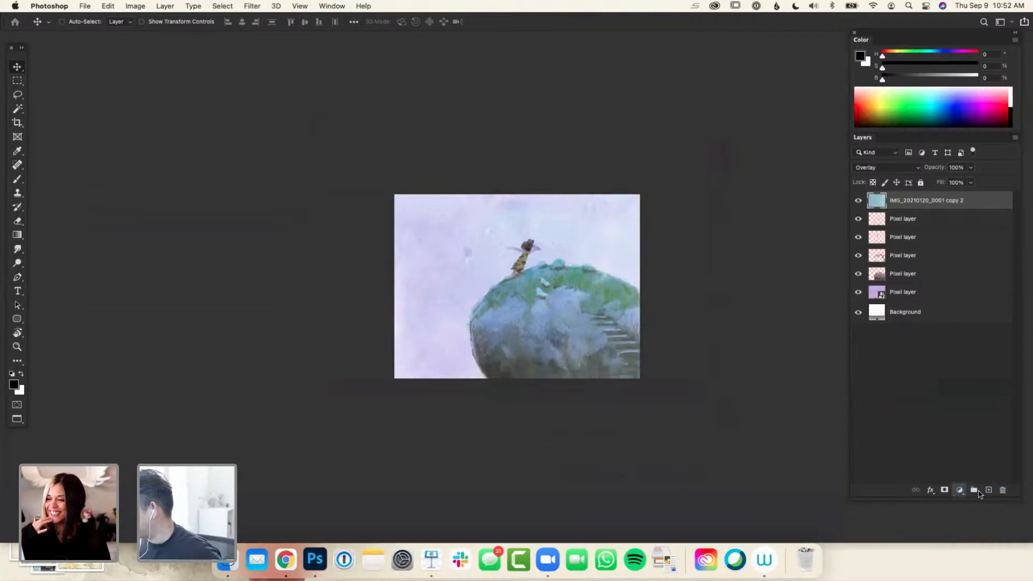
click(782, 264)
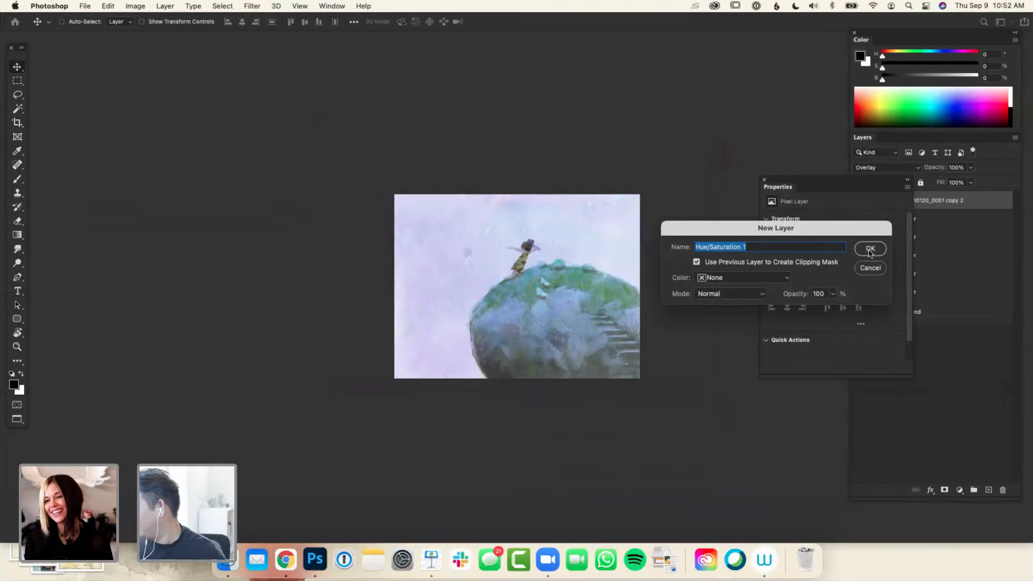
click(870, 250)
Set the Hue/Saturation adjustment to hue +13, saturation -50 and lightness -27, and close its properties
drag(833, 302, 817, 305)
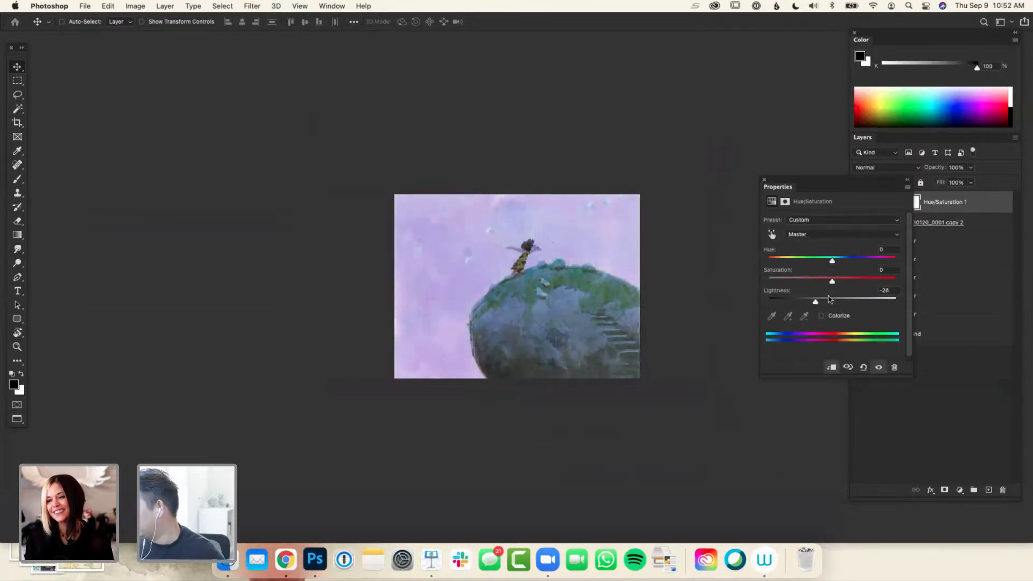
drag(842, 184, 739, 195)
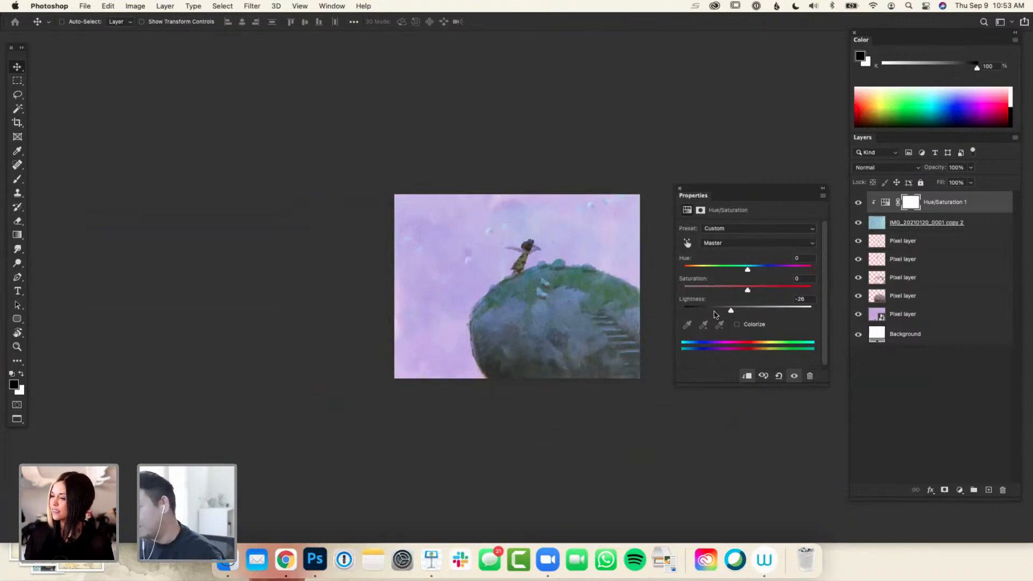
drag(748, 291, 731, 314)
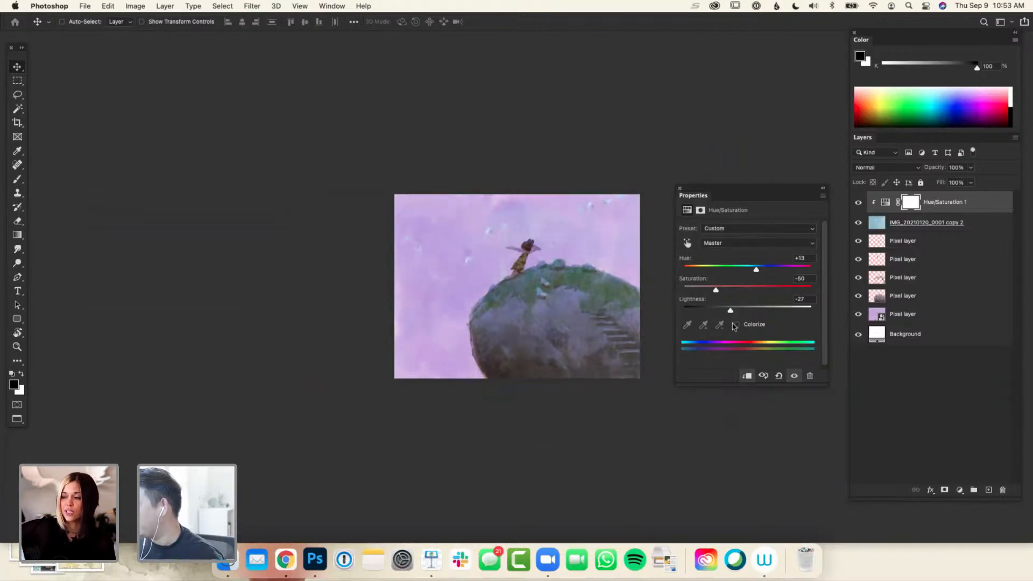
key(super)
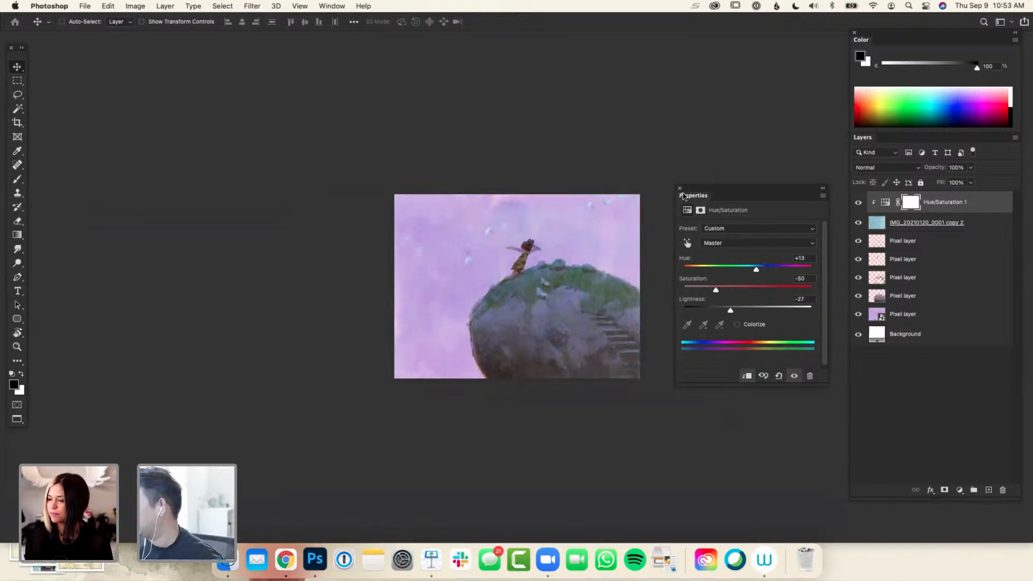
click(680, 189)
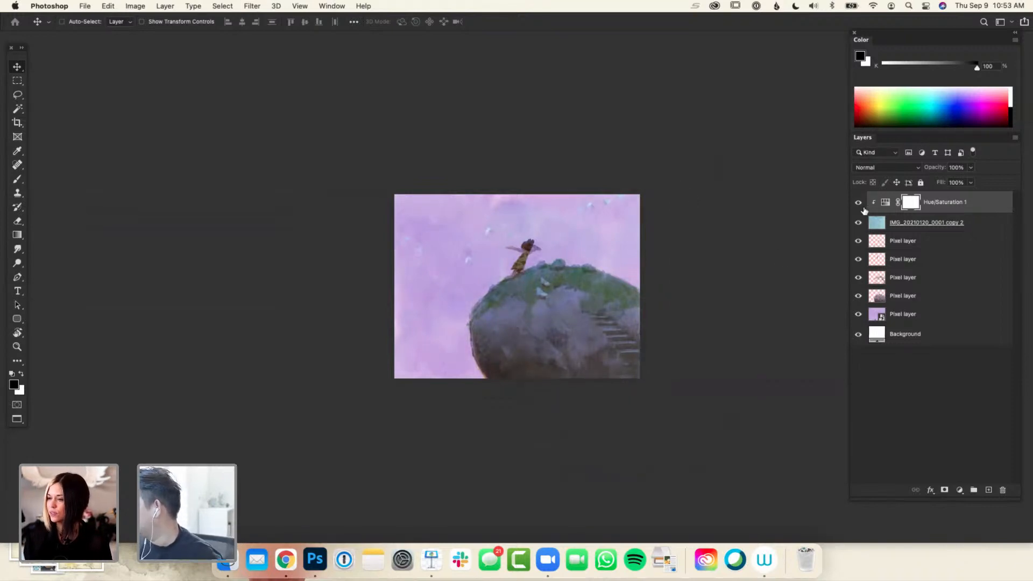
Compare the painting with the Hue/Saturation adjustment hidden and shown, and with it unclipped and clipped to the texture layer
click(860, 204)
click(860, 204)
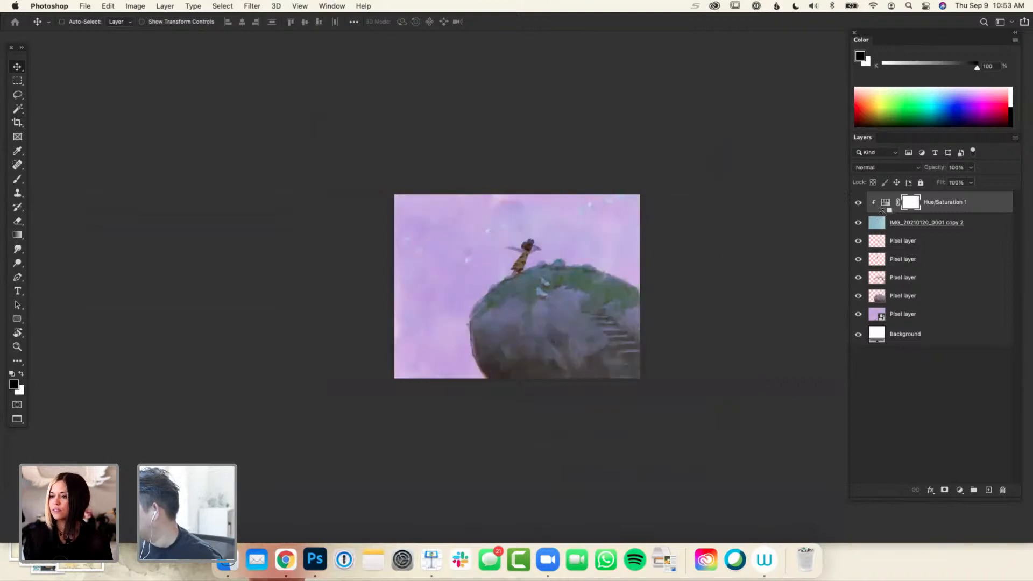
alt+click(881, 210)
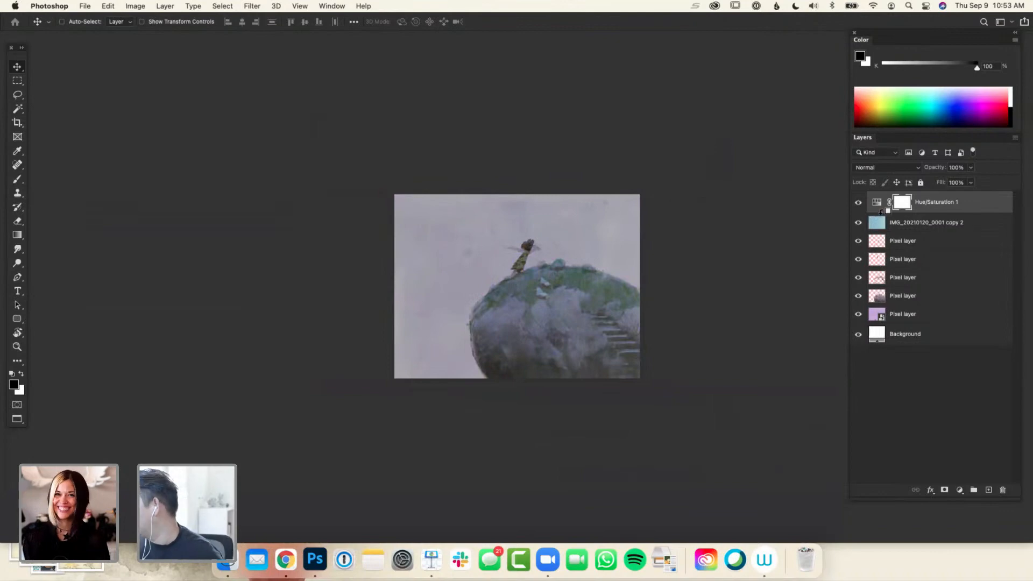
alt+click(881, 212)
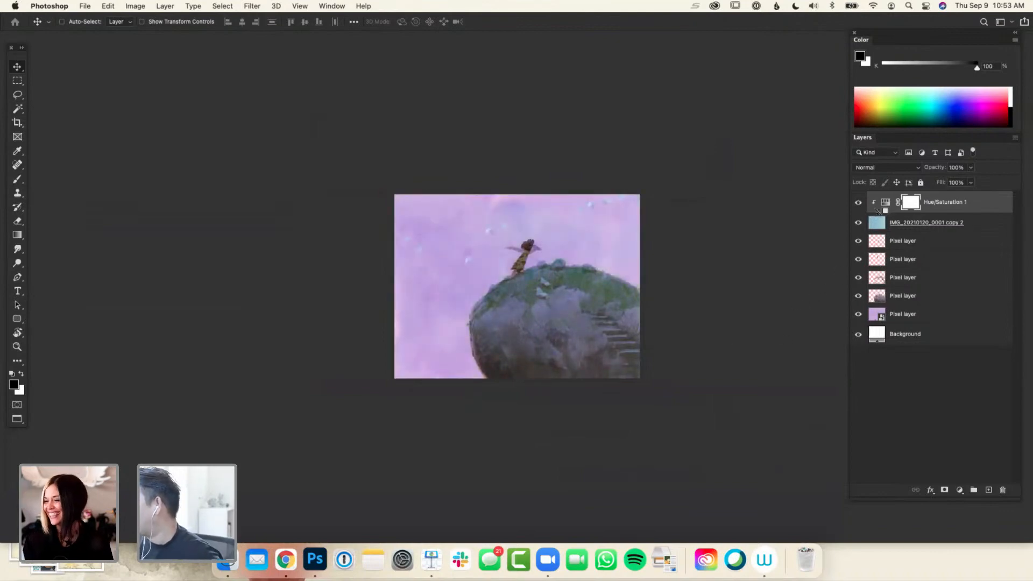
alt+click(879, 211)
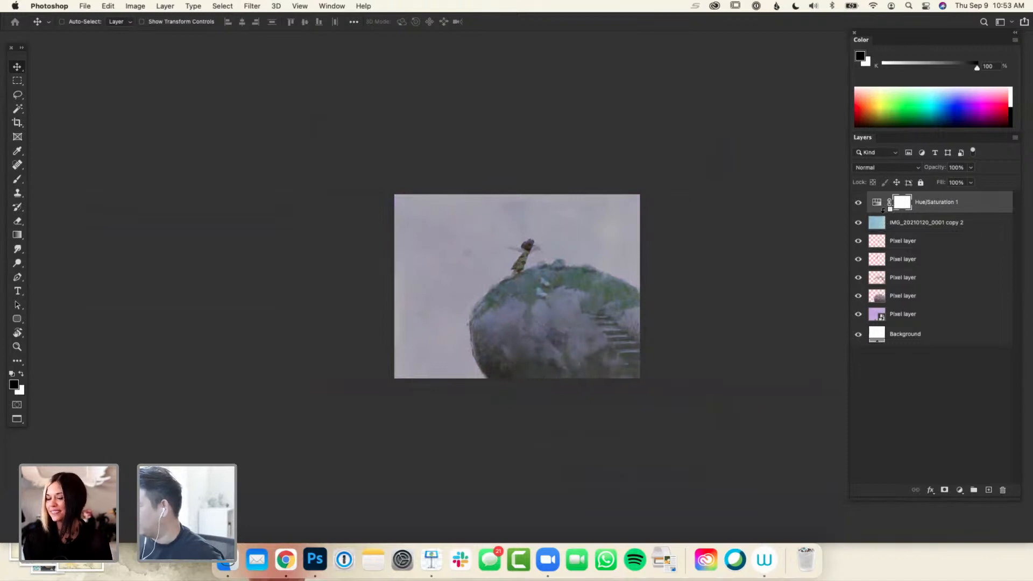
alt+click(884, 210)
Compare the painting with the IMG_20210120_0001 copy 2 texture layer hidden and shown
scroll(812, 287, right, 2)
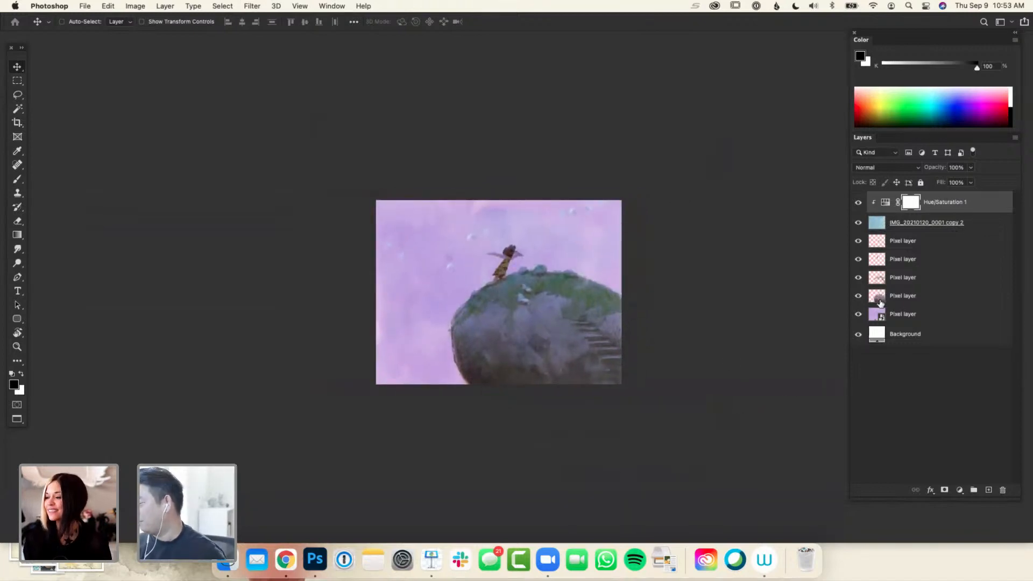
drag(754, 409, 732, 405)
key(super+plus)
key(super+plus)
key(super+minus)
click(859, 224)
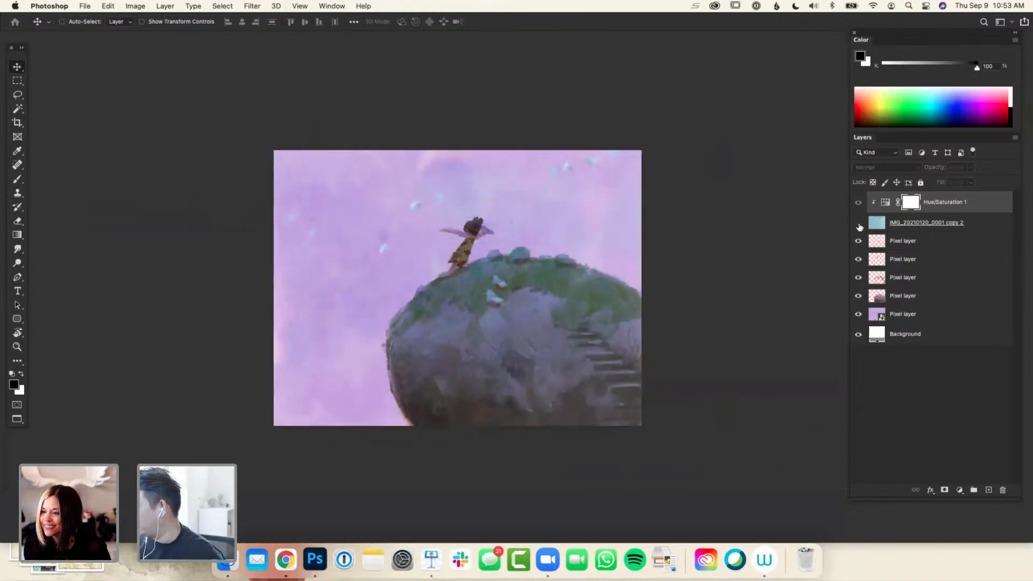
click(859, 224)
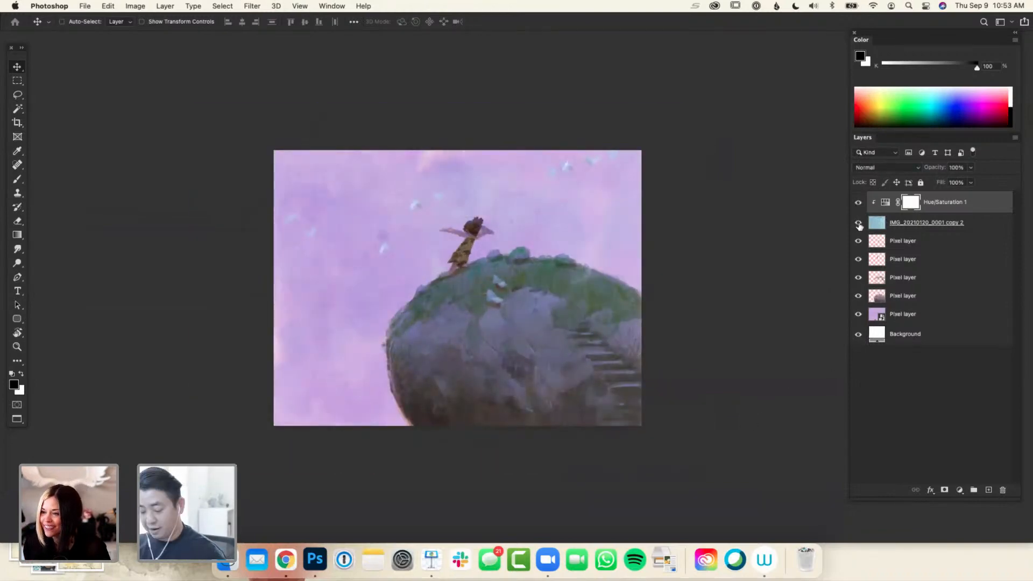
key(super+plus)
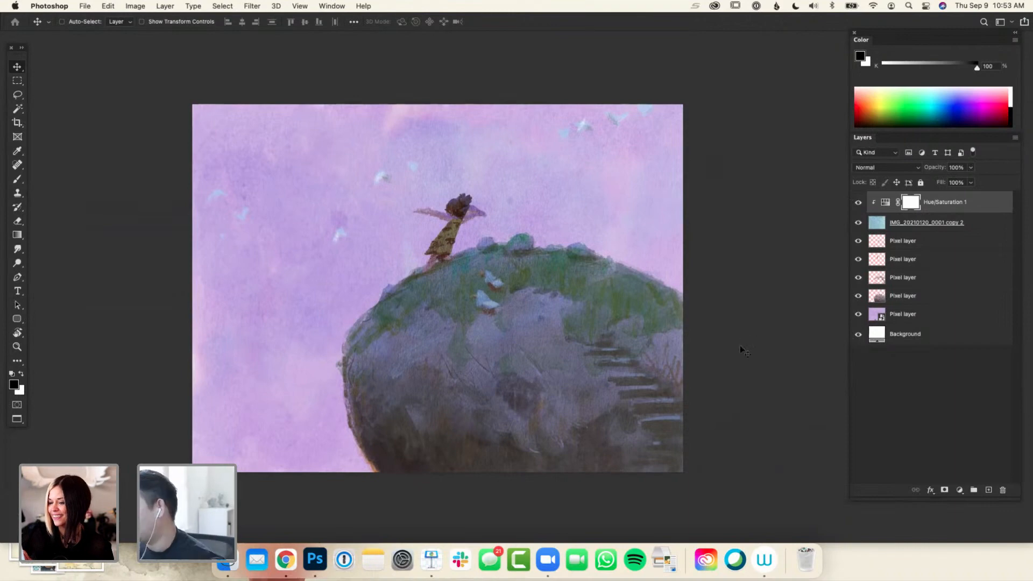
Add a new empty layer above the Hue/Saturation adjustment and sample a pale purple from the sky with the Brush tool
key(super+minus)
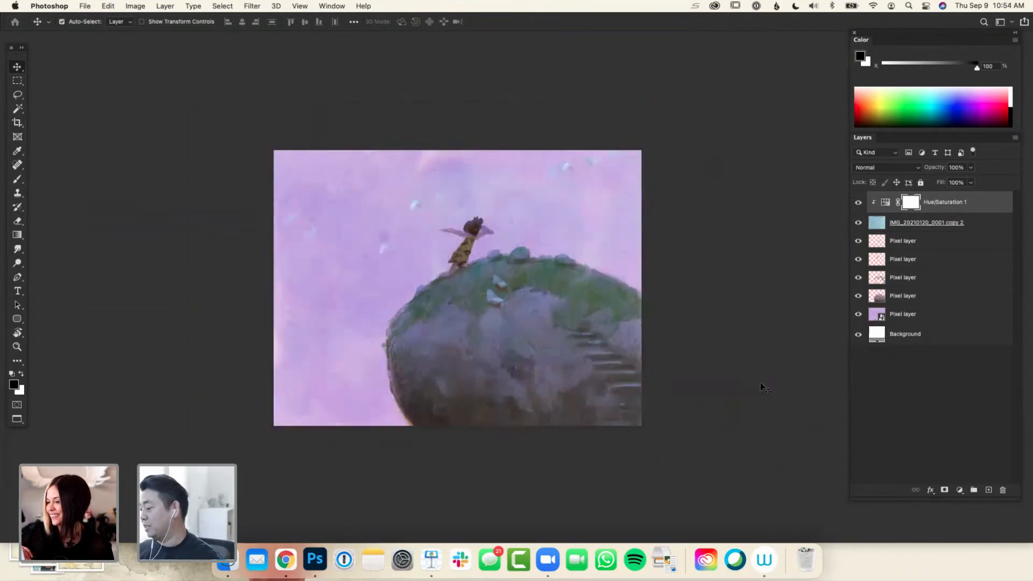
key(super+minus)
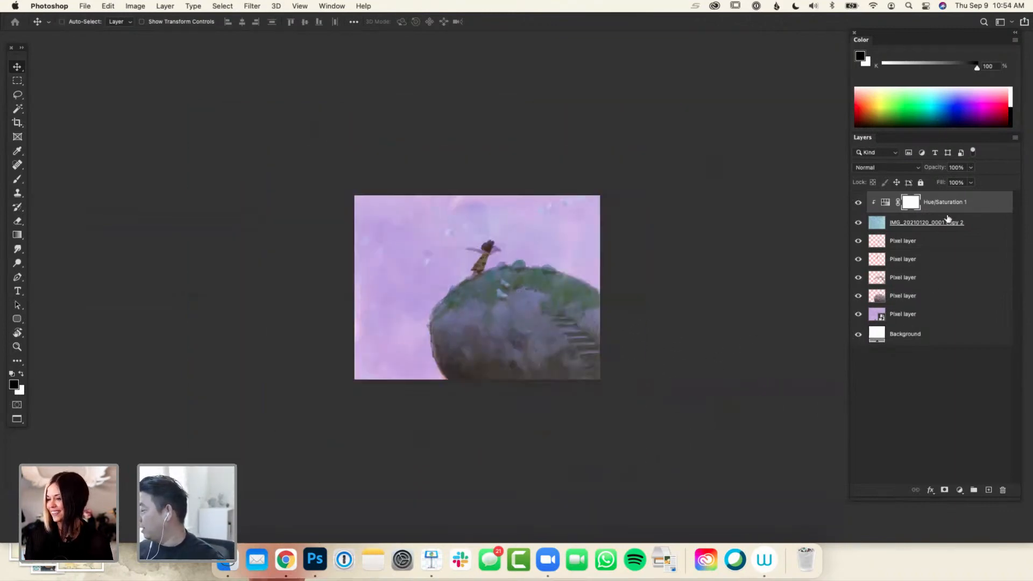
click(988, 491)
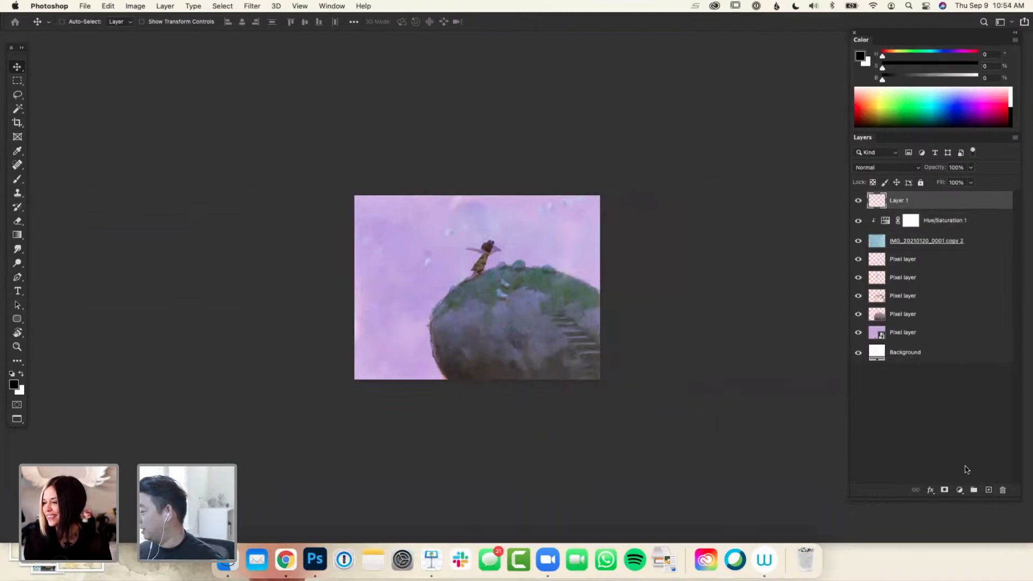
key(b)
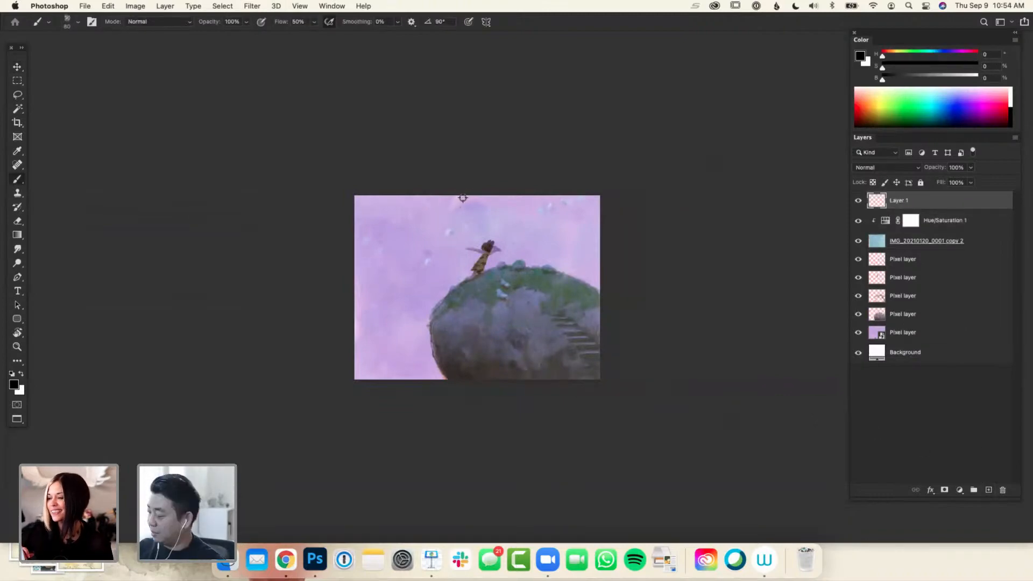
alt+click(487, 233)
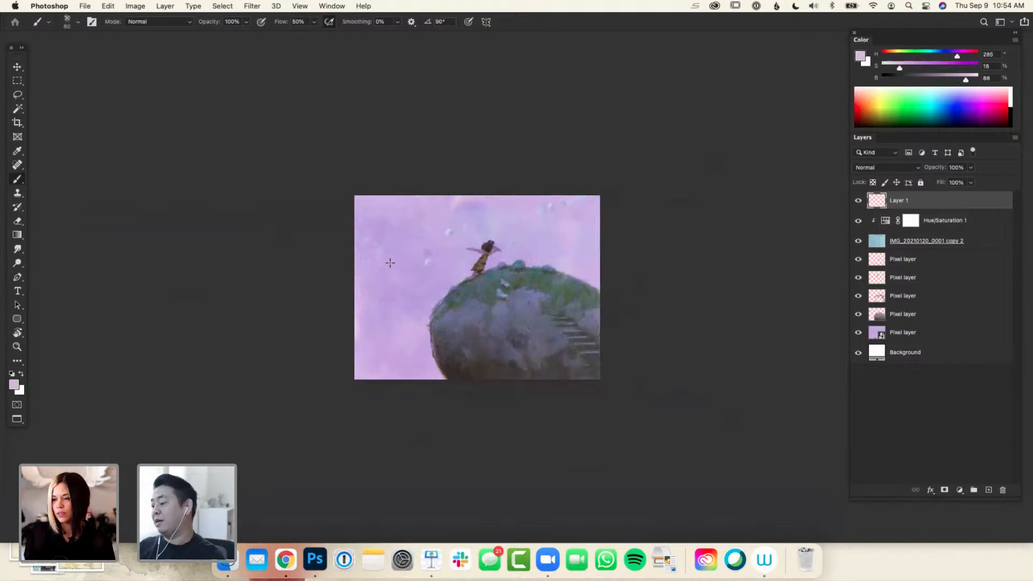
Examine the whole painting's composition and values at thumbnail size and at larger zoom levels
key(super+minus)
key(super+minus)
key(super+minus)
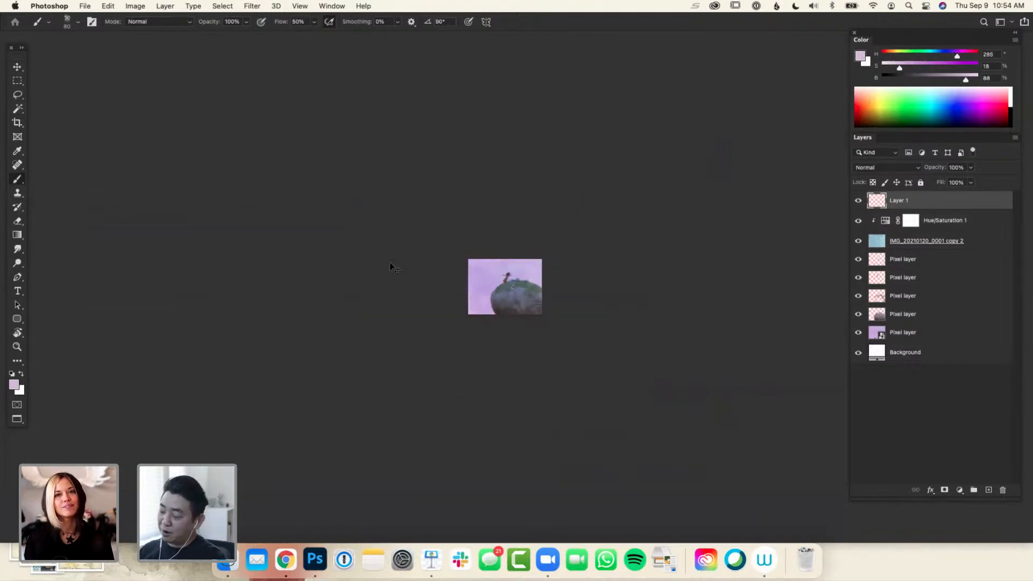
key(super+equal)
key(super+equal)
key(super+equal)
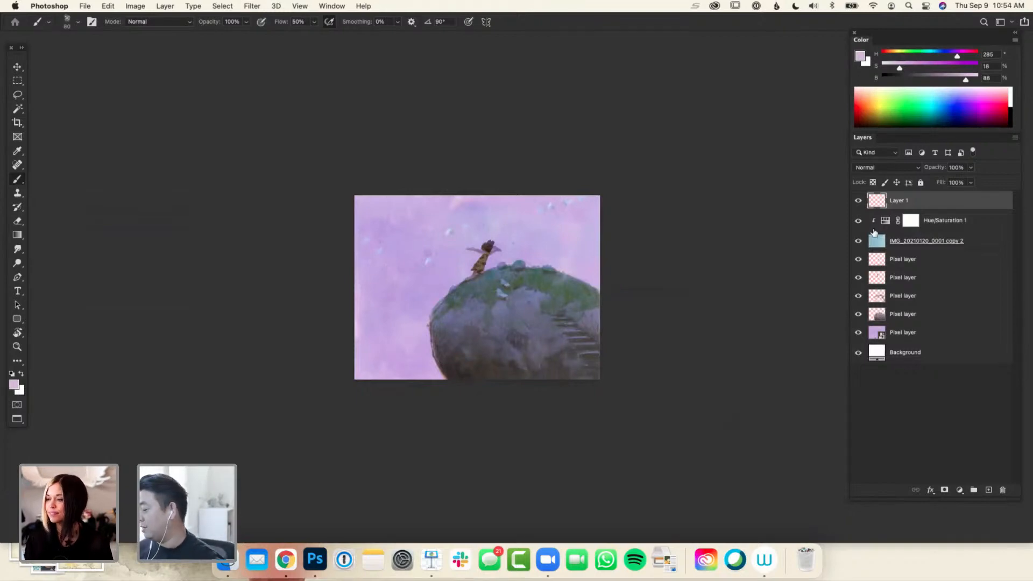
key(super+minus)
key(super+minus)
key(super+minus)
key(super+minus)
key(super+minus)
key(super+minus)
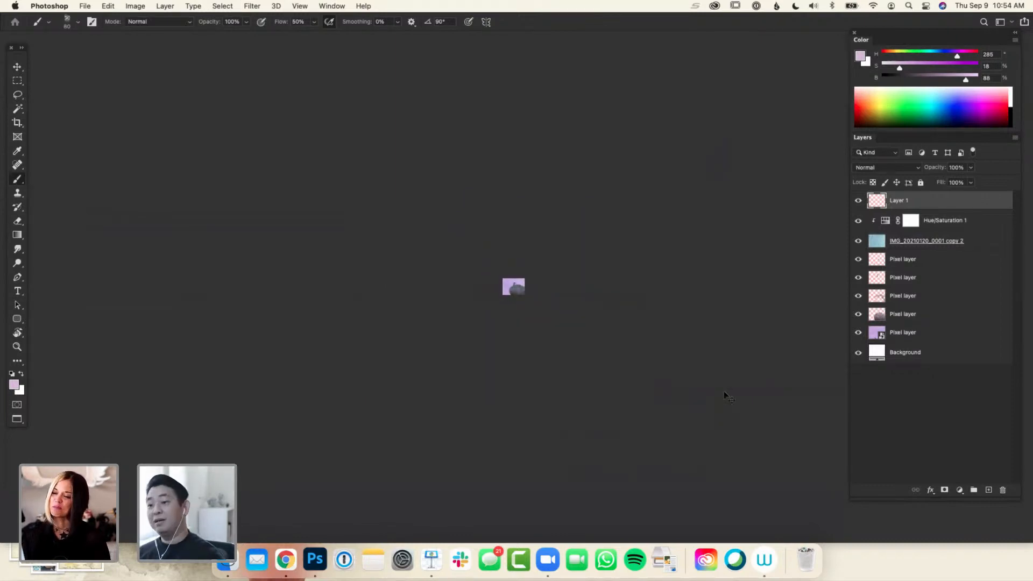
key(super+plus)
key(super+plus)
key(super+plus)
key(super+plus)
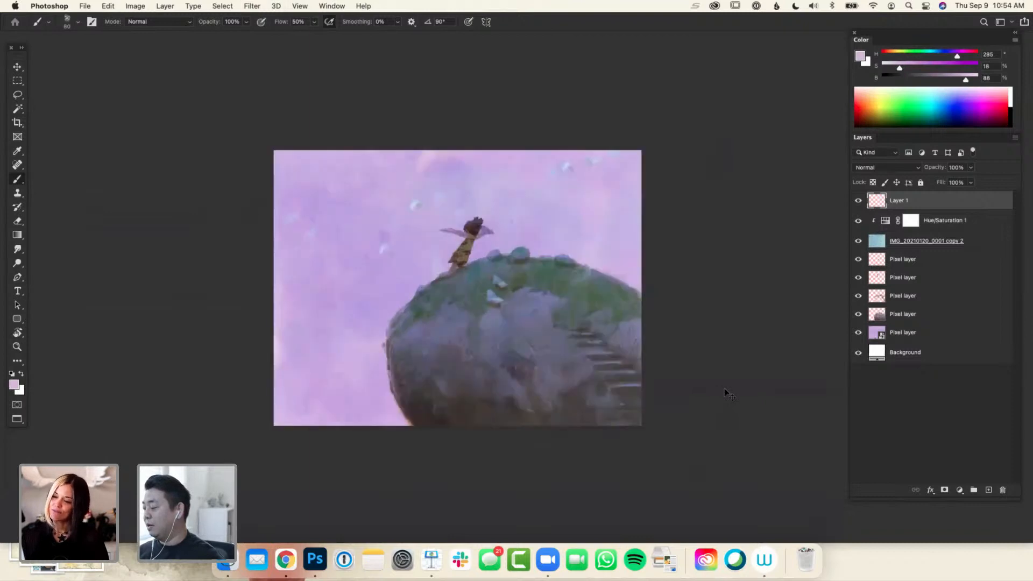
key(super+plus)
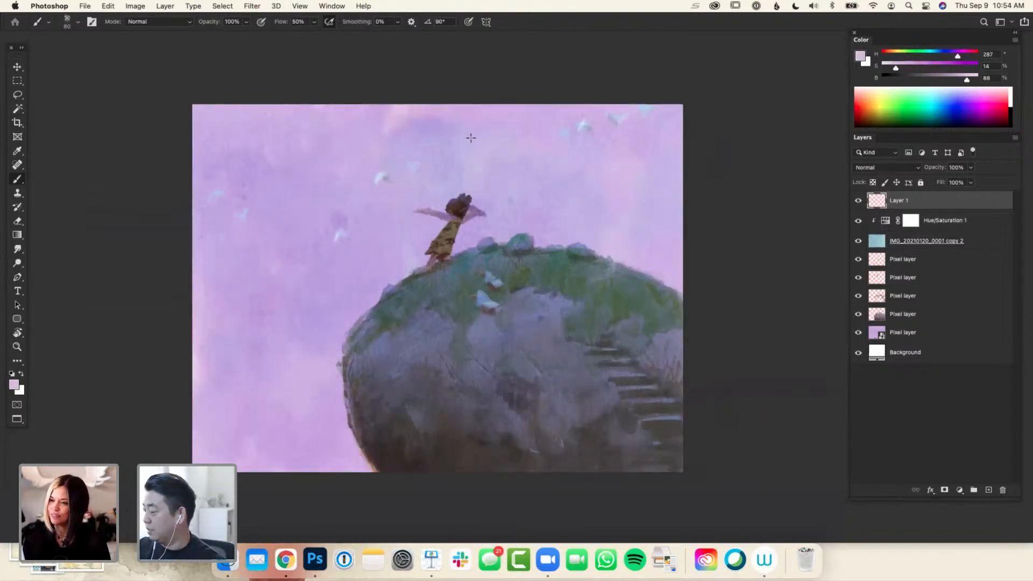
Set the foreground color to pale orange (hue 41, saturation 44, brightness 100), and try a diagonal gradient across the painting, undoing it
click(893, 55)
drag(900, 67, 978, 80)
key(g)
mouse_move(196, 111)
mouse_down()
mouse_move(431, 218)
mouse_move(487, 376)
mouse_up()
key(ctrl+z)
Choose the foreground-to-transparent gradient from the Basics presets and apply it on Layer 1 diagonally from the painting's upper-left corner toward its lower right
click(102, 22)
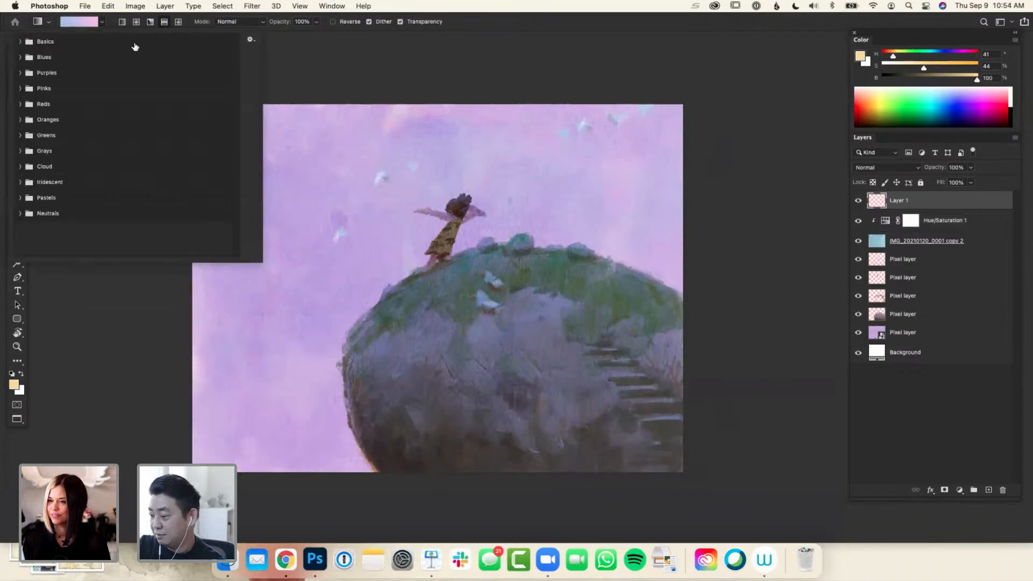
click(20, 42)
click(51, 58)
click(104, 23)
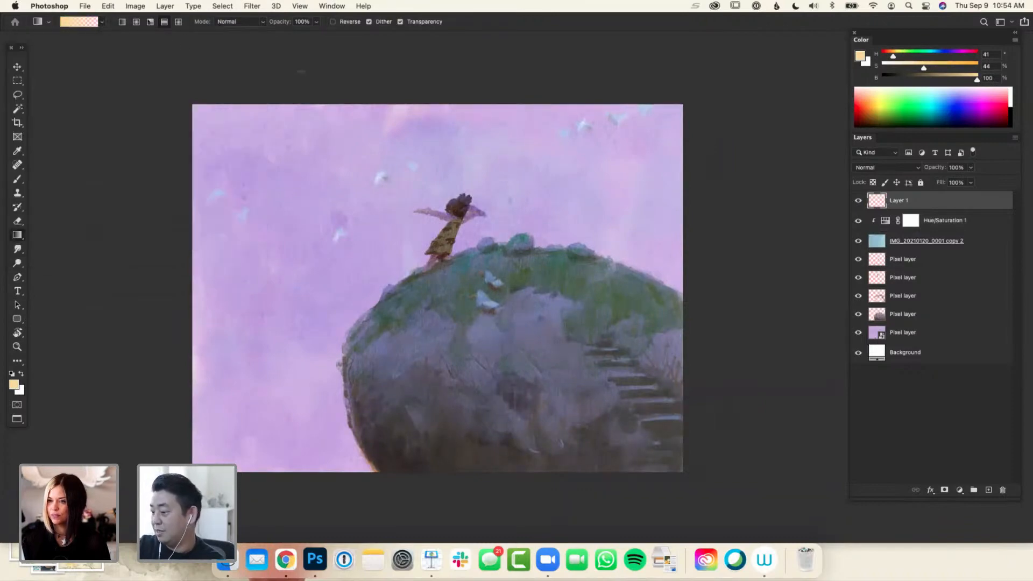
drag(175, 102, 530, 355)
key(ctrl+z)
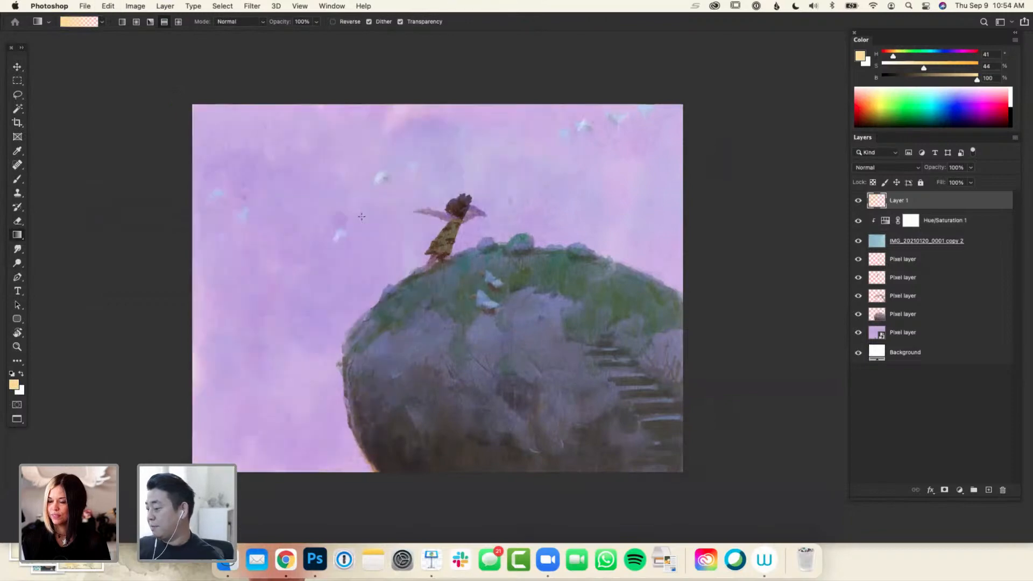
drag(192, 110, 664, 383)
key(super+minus)
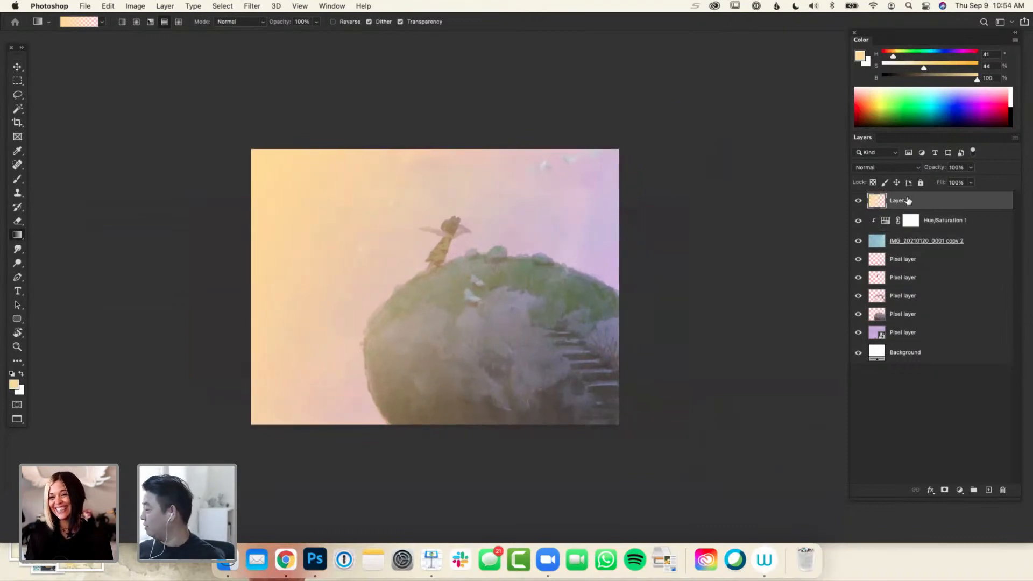
Set the gradient layer's blend mode to Overlay and its opacity to 61%
click(891, 168)
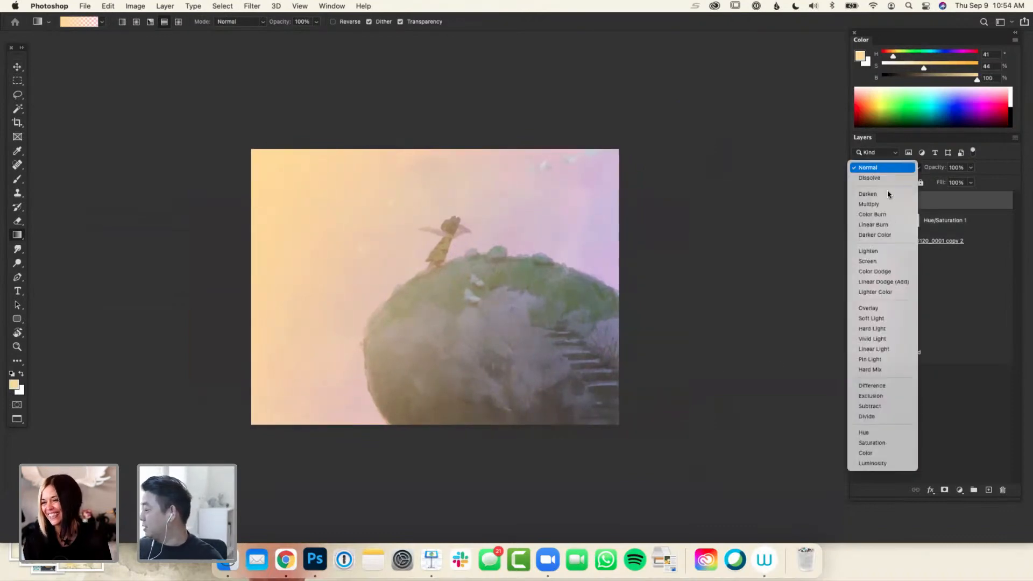
click(889, 309)
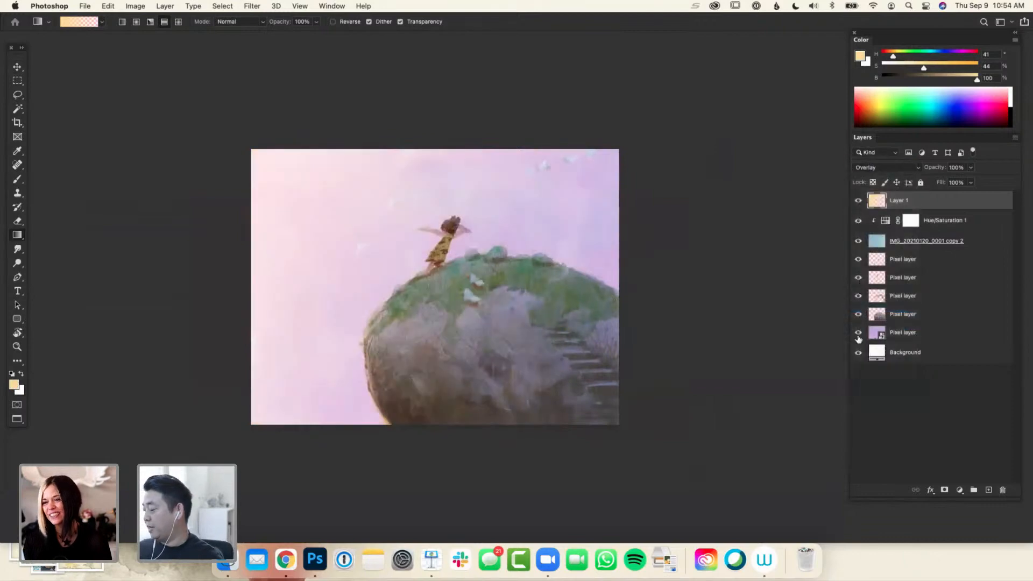
key(l)
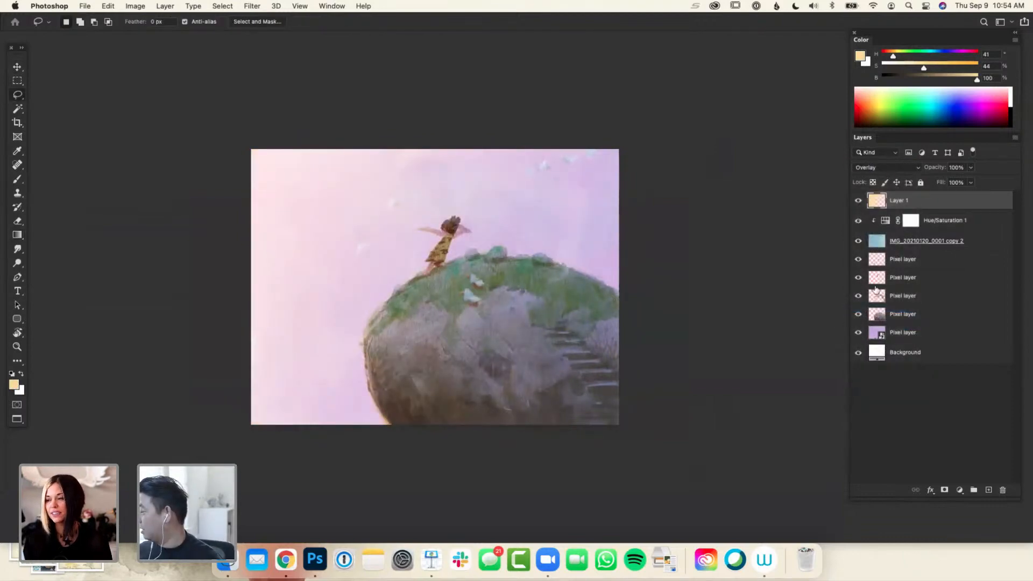
click(972, 182)
mouse_move(971, 182)
mouse_down()
mouse_move(923, 190)
mouse_move(951, 184)
mouse_up()
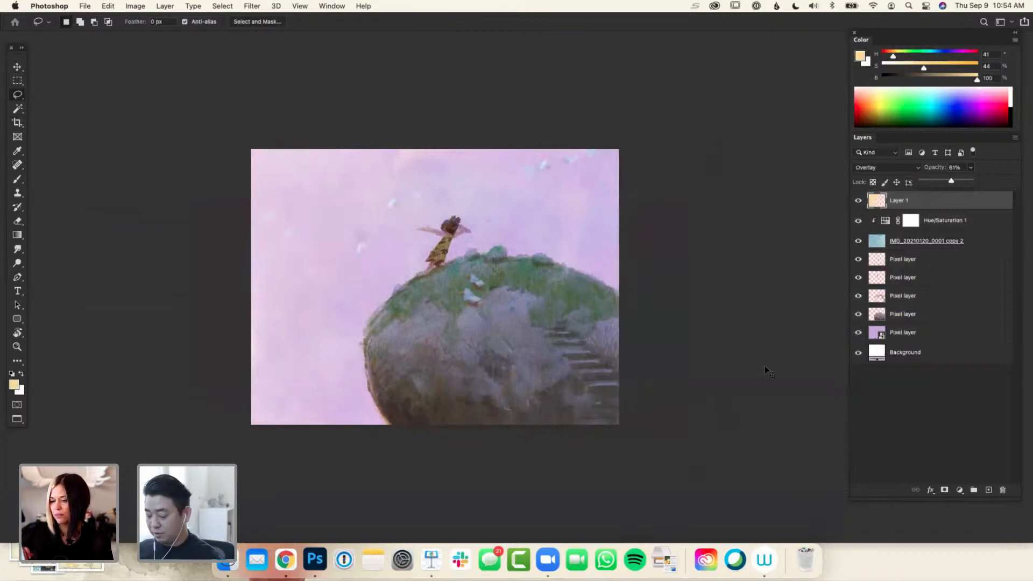
Compare the painting with the orange gradient layer hidden and shown at several zoom levels
key(super+minus)
click(858, 201)
click(858, 201)
click(859, 204)
click(858, 205)
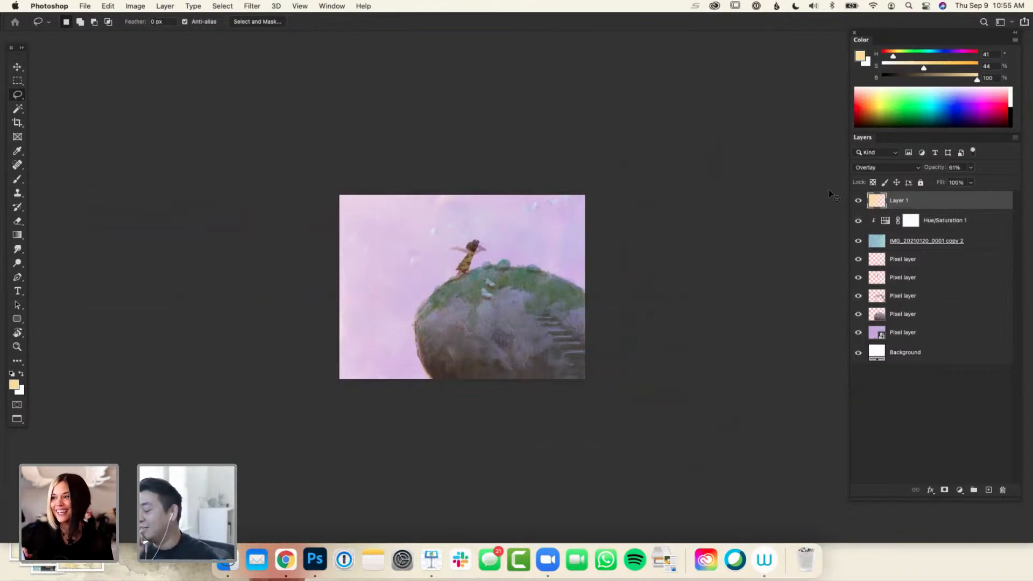
key(super+equal)
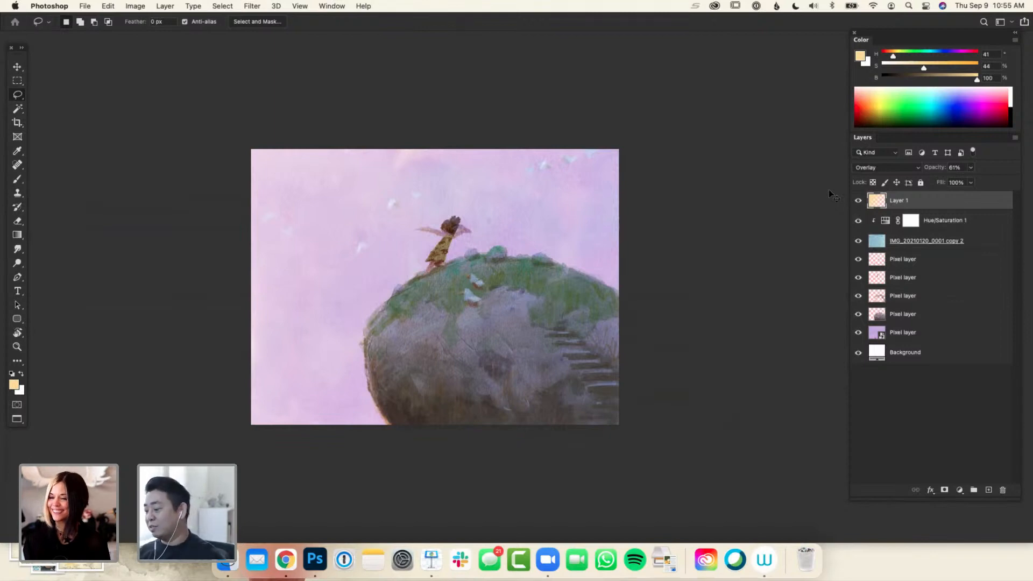
key(super+minus)
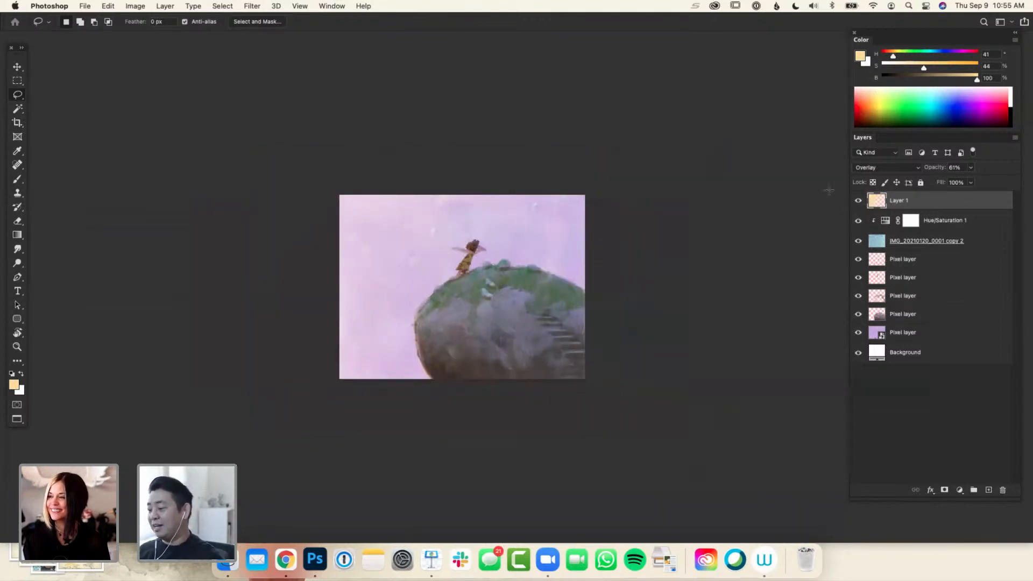
click(858, 201)
key(super+plus)
key(super+minus)
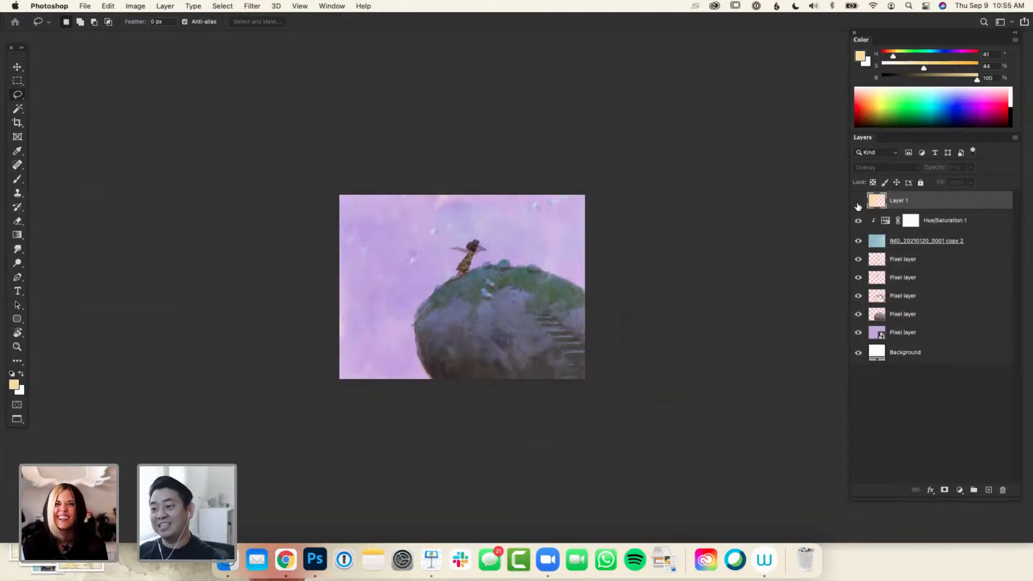
click(858, 204)
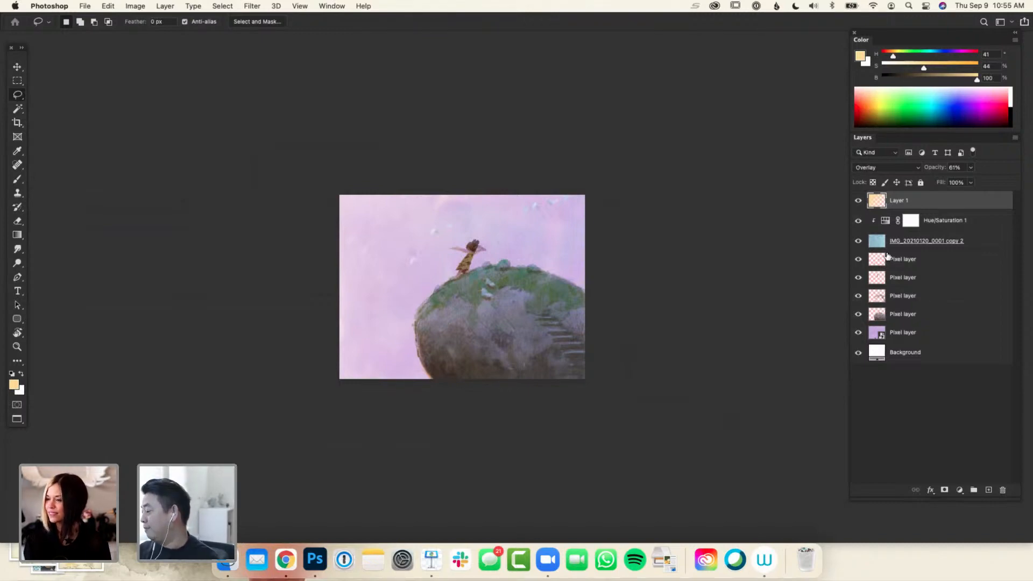
click(859, 201)
click(859, 200)
key(super+minus)
key(super+minus)
key(super+minus)
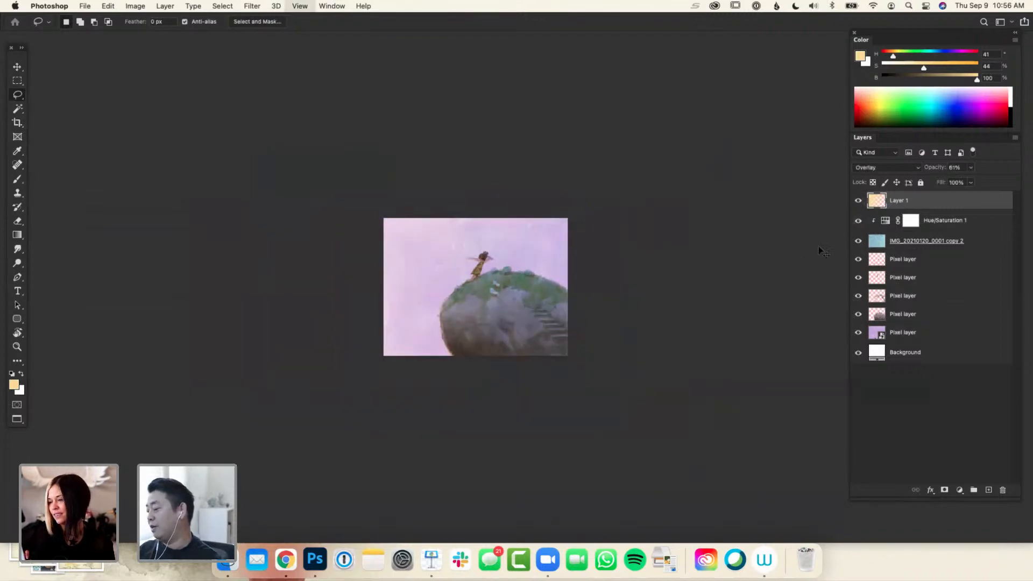
key(super+equal)
key(super+equal)
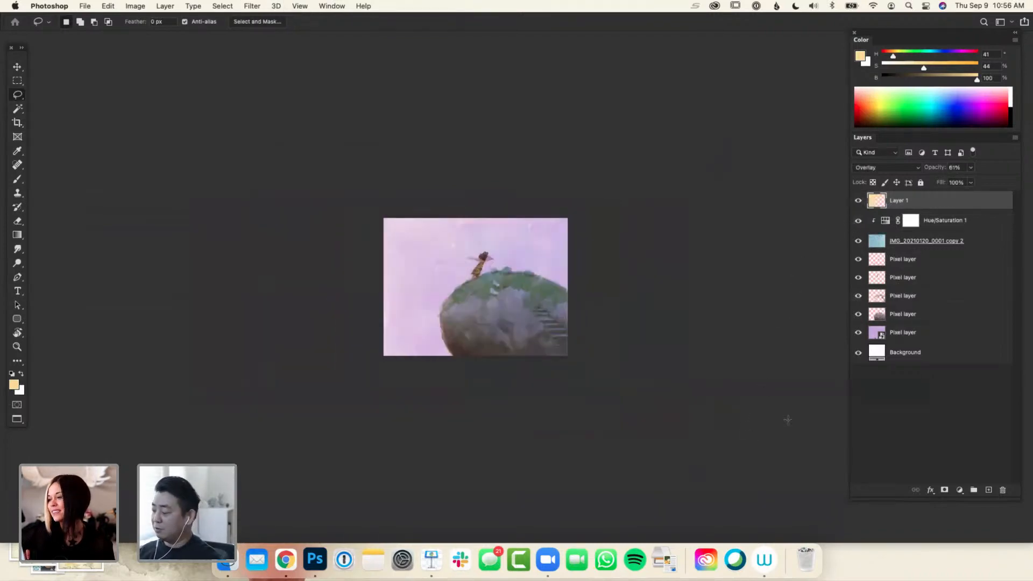
Add a Hue/Saturation adjustment above the gradient layer with saturation +23 and lightness -22, and close its properties
click(960, 490)
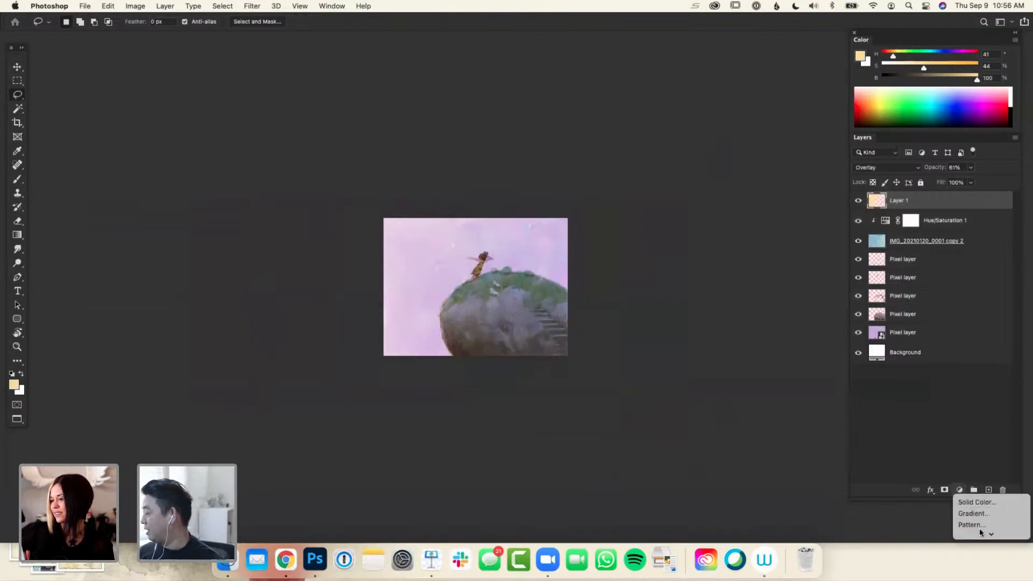
mouse_move(981, 533)
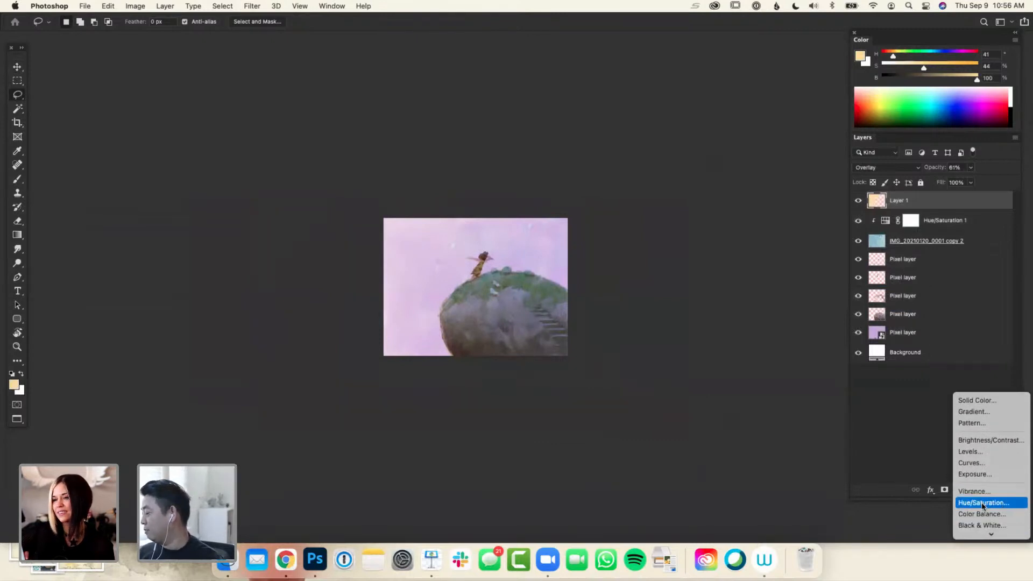
click(982, 504)
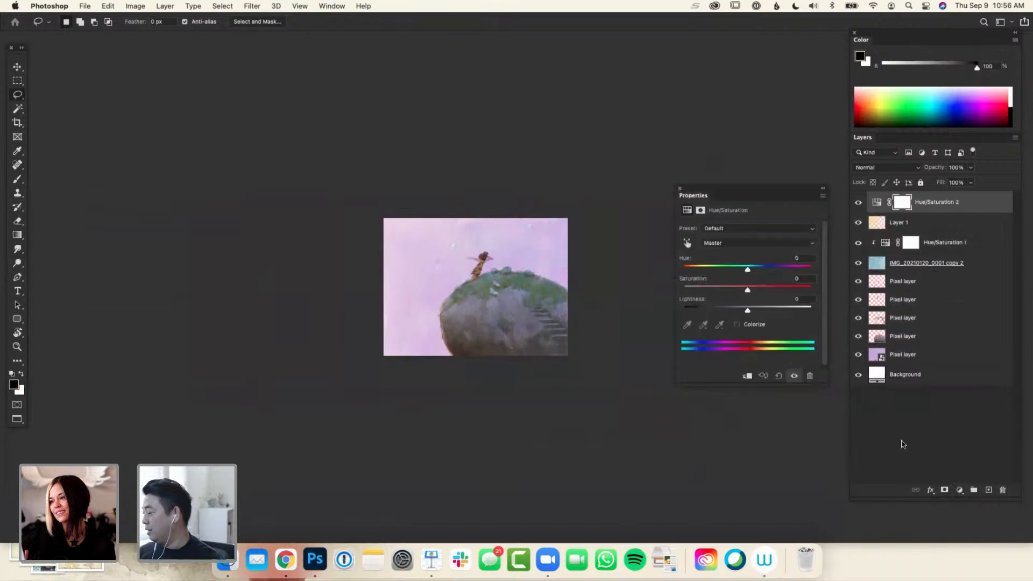
click(740, 311)
click(762, 290)
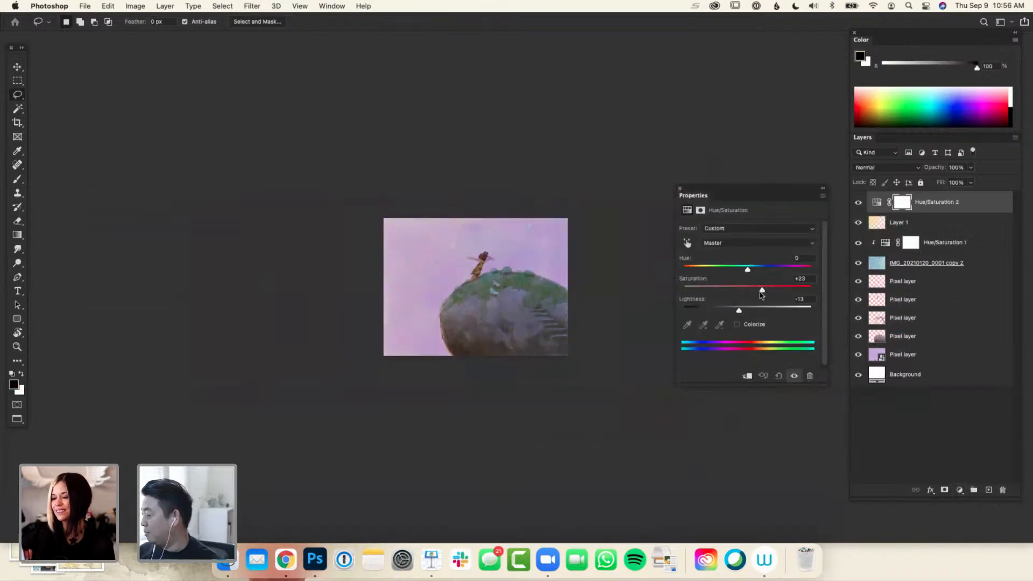
drag(739, 311, 734, 312)
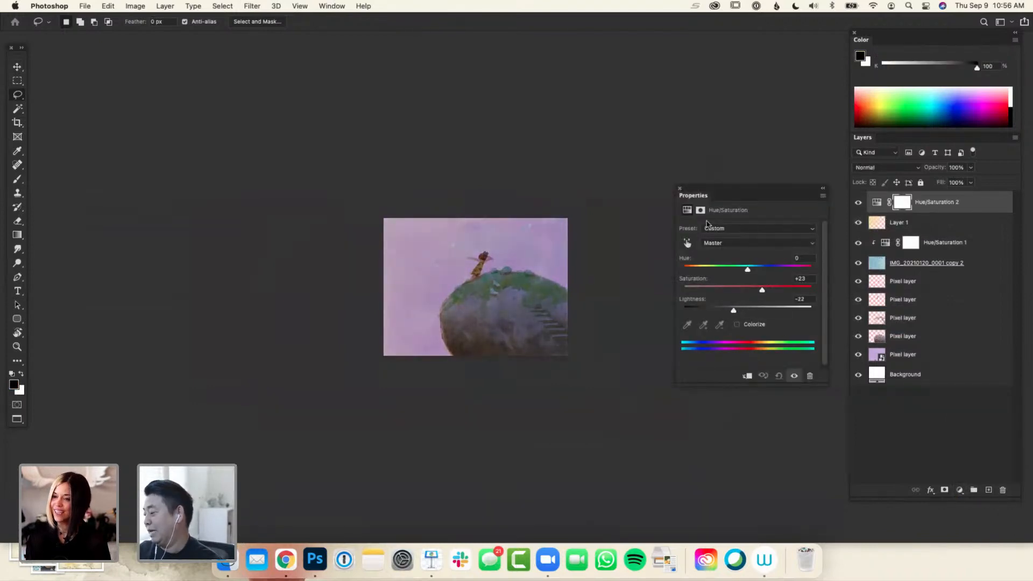
click(680, 189)
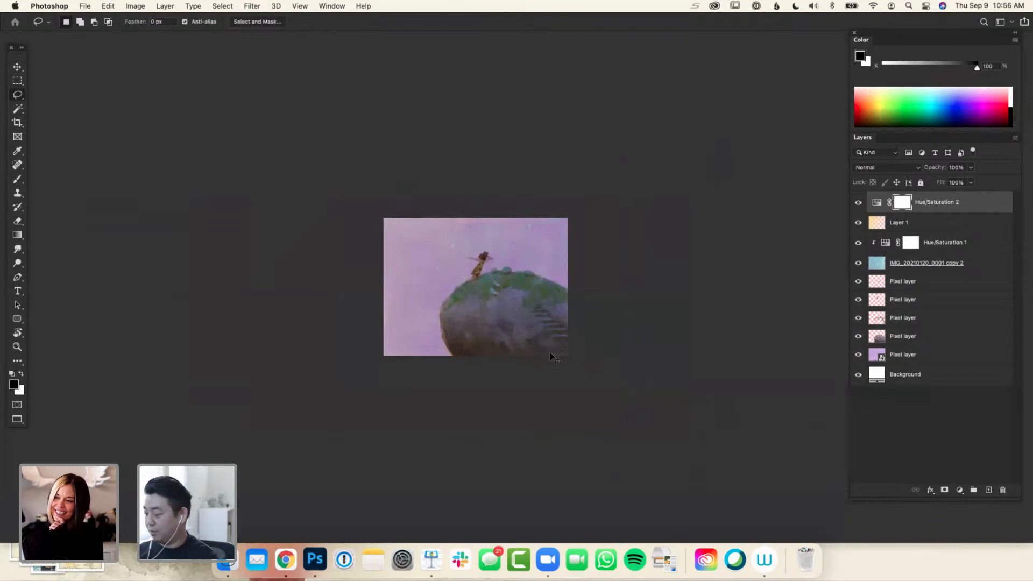
Invert the new adjustment's mask to black and apply a white-to-transparent gradient on it from the rock's lower right toward the upper left
key(super+i)
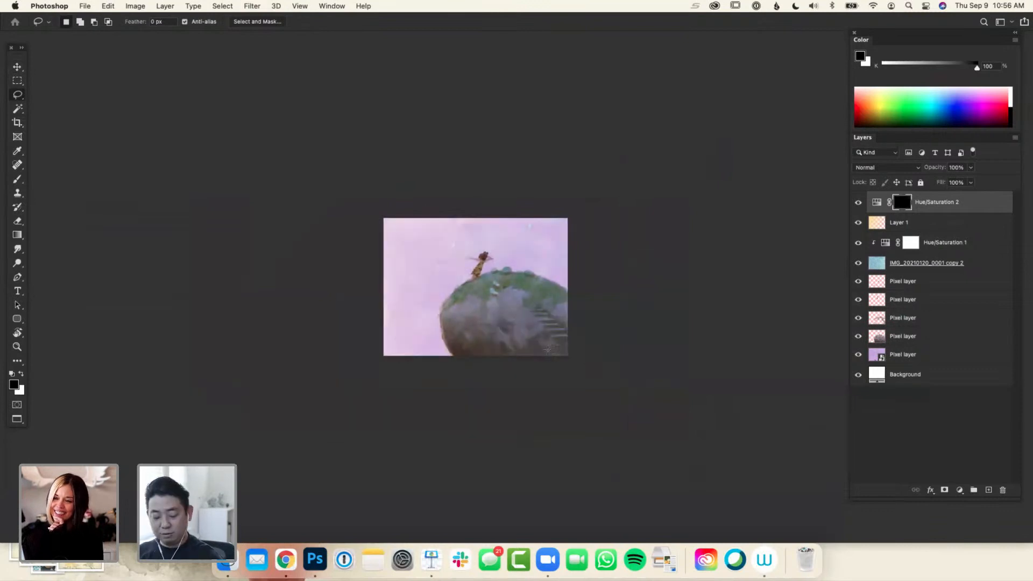
key(g)
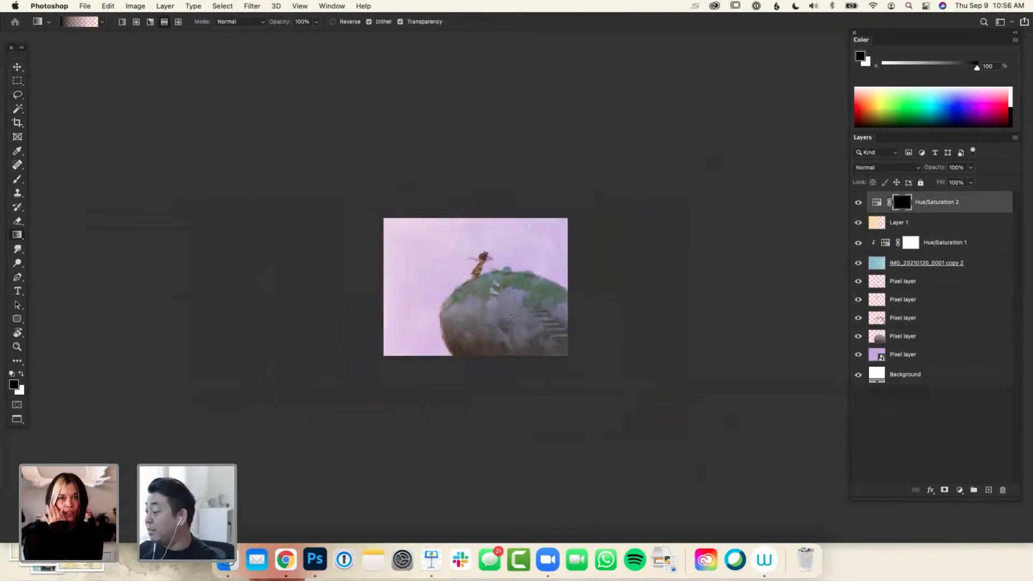
key(x)
drag(518, 338, 452, 252)
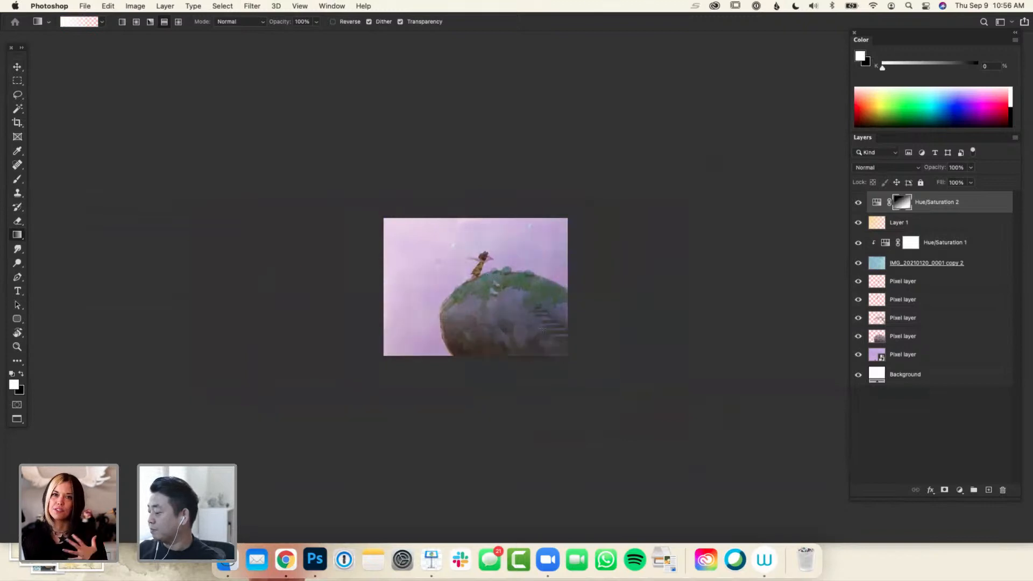
key(super+z)
key(super+shift+z)
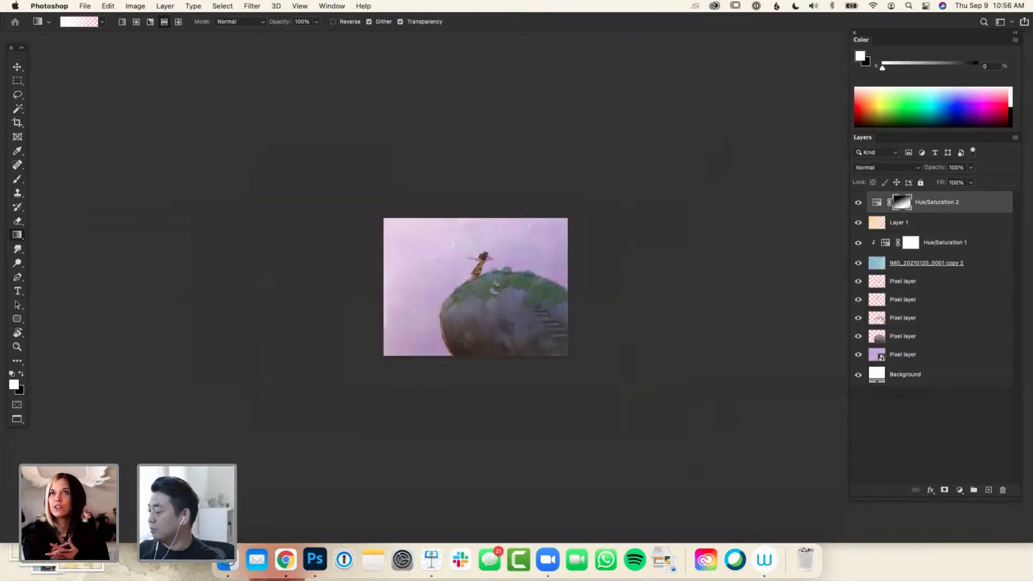
Compare the painting before and after the gradient on the darkening adjustment's mask
key(super+z)
key(super+shift+z)
key(super+z)
key(super+shift+z)
key(super+z)
key(super+shift+z)
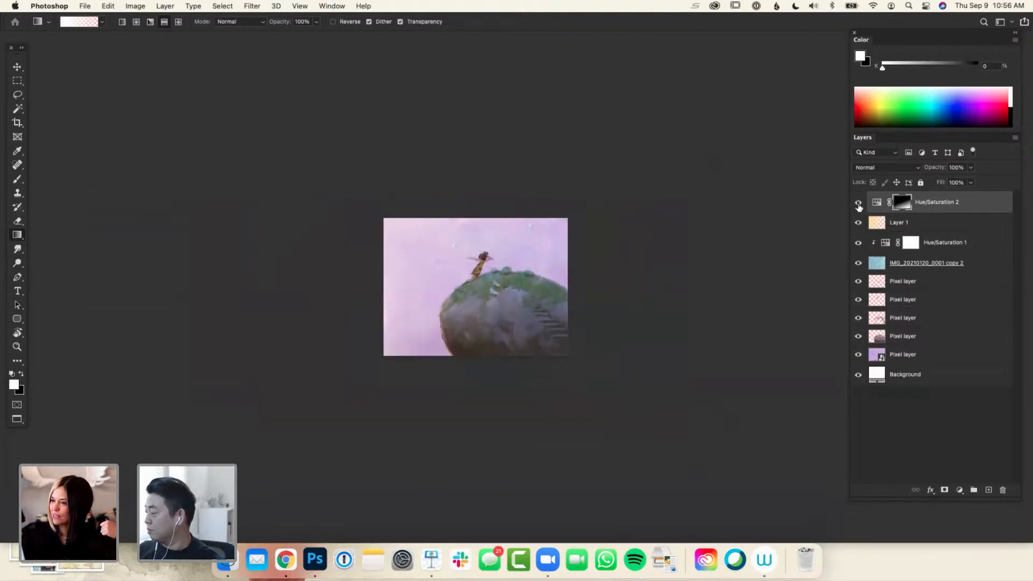
Add a layer mask to the Overlay gradient layer and fade its right side with a black-to-transparent gradient, undoing the extra gradient
click(884, 220)
key(v)
mouse_move(659, 371)
mouse_down()
mouse_move(634, 361)
mouse_move(629, 371)
mouse_move(648, 376)
mouse_move(616, 380)
mouse_move(645, 383)
mouse_up()
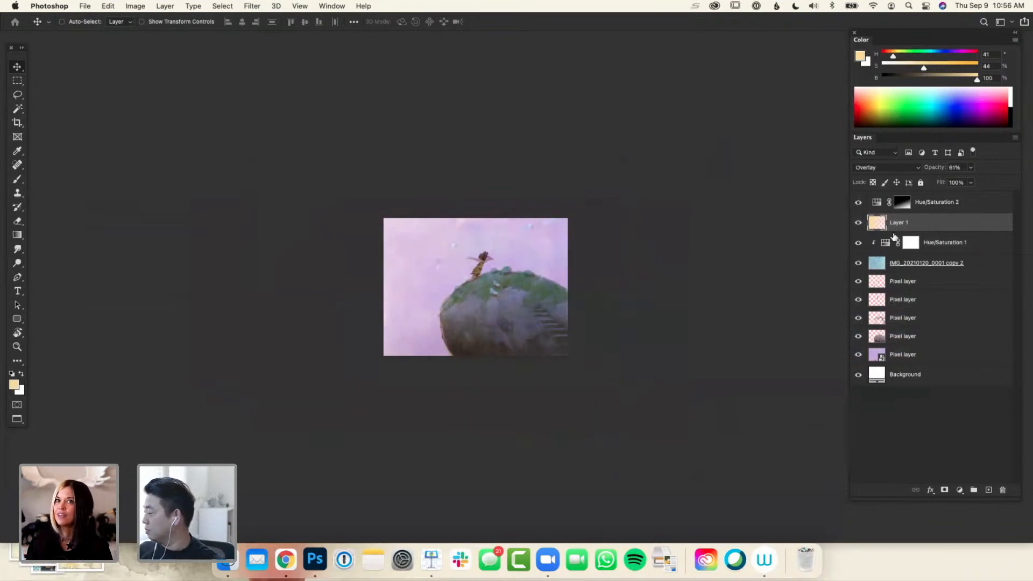
click(945, 489)
key(g)
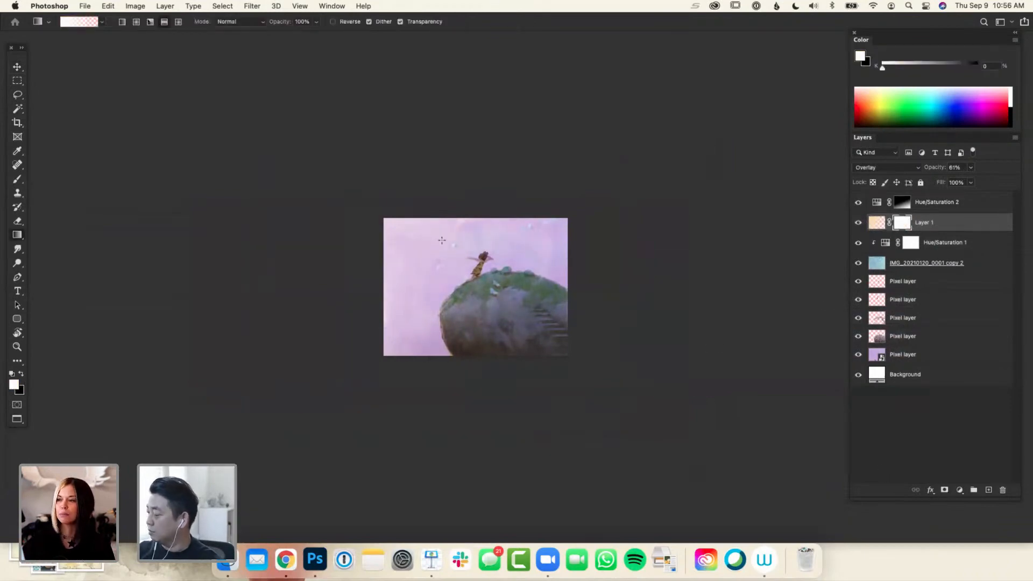
key(x)
drag(551, 250, 492, 243)
drag(480, 345, 465, 250)
key(super+z)
scroll(620, 392, right, 3)
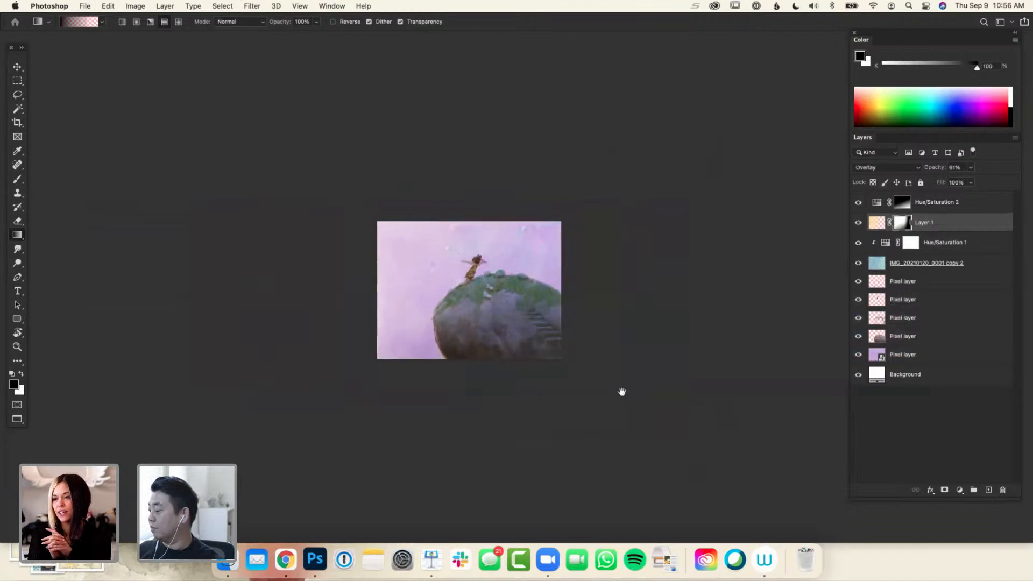
Add a colorized Hue/Saturation adjustment above all layers with hue 27, saturation 40 and lightness -7, and close its properties
click(940, 207)
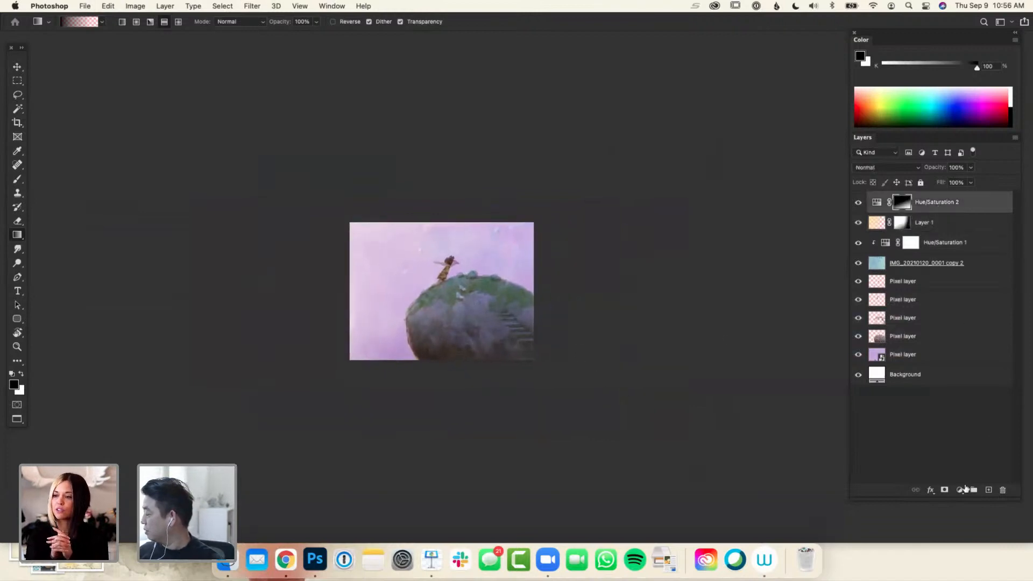
click(964, 488)
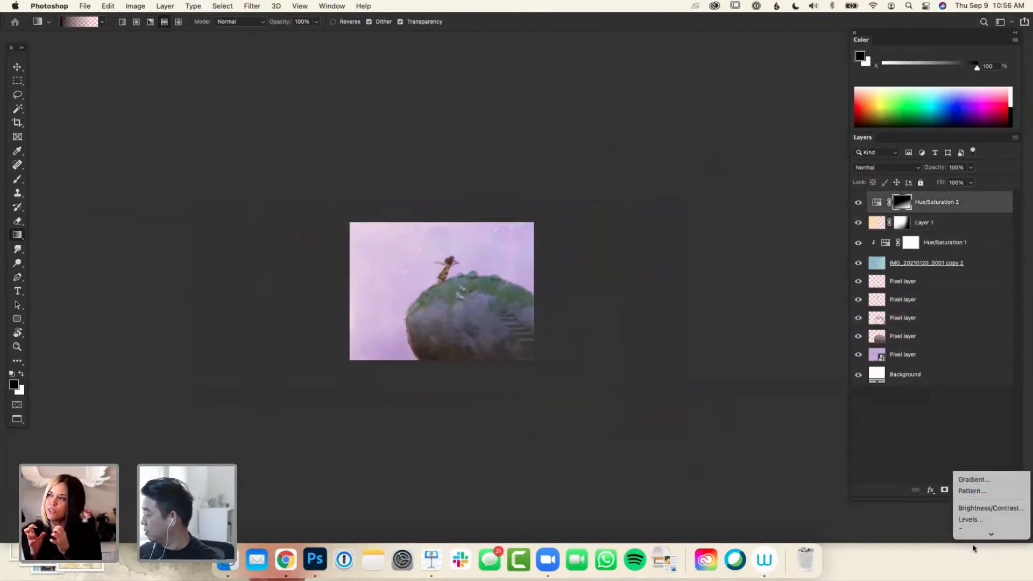
click(980, 526)
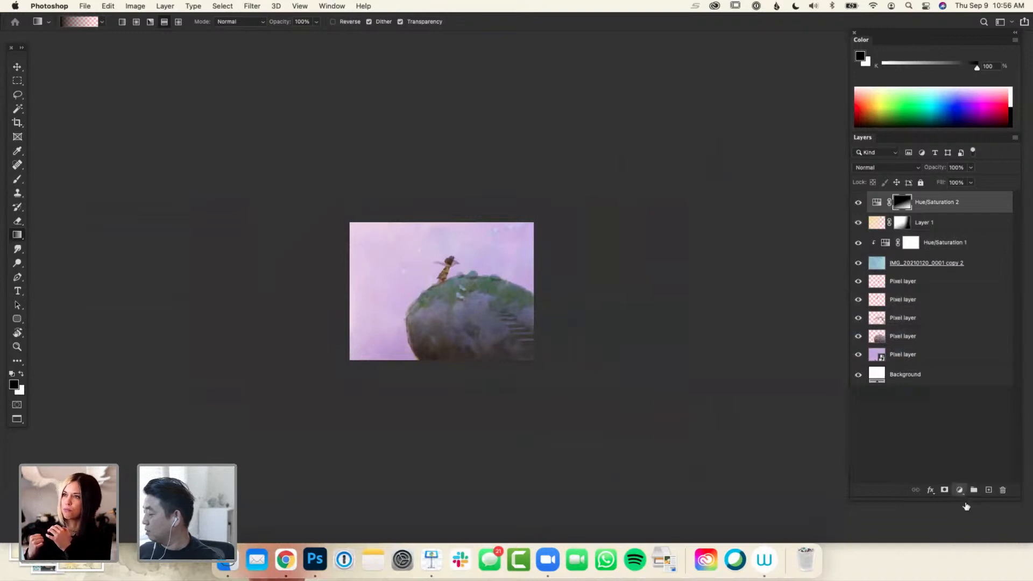
drag(746, 270, 744, 311)
click(744, 326)
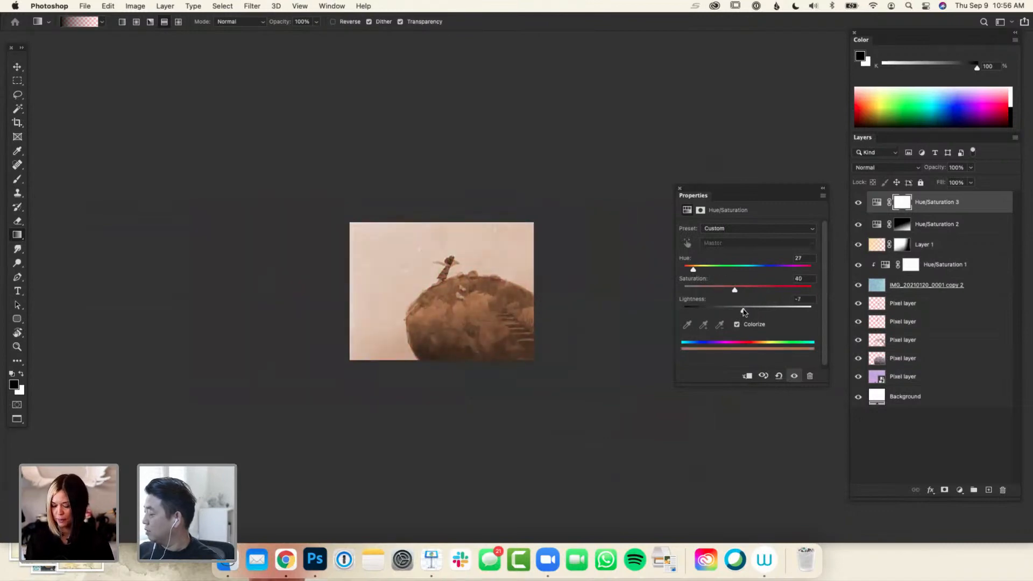
click(678, 188)
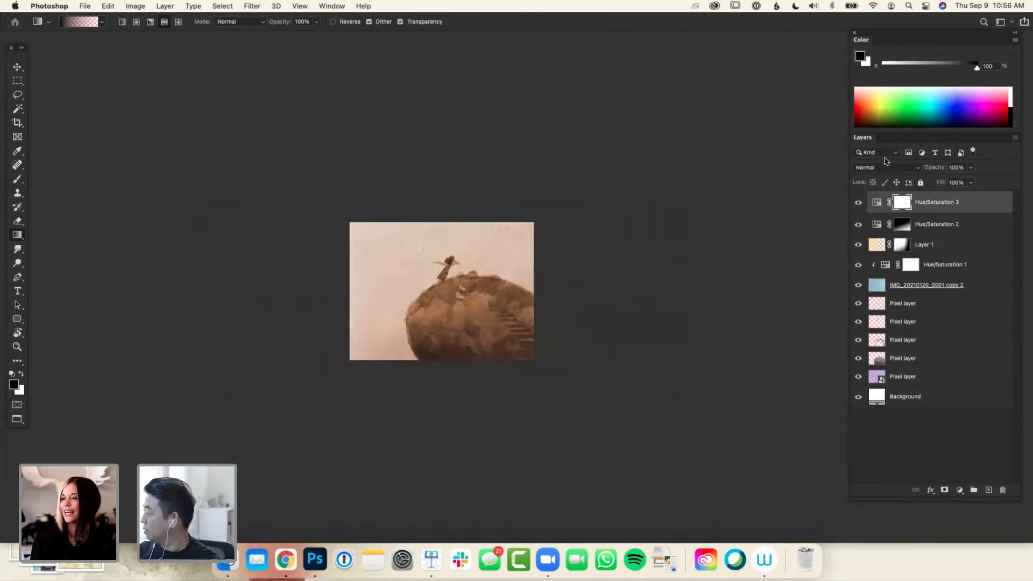
Set the colorized adjustment's blend mode to Overlay and its opacity to 40%
click(889, 167)
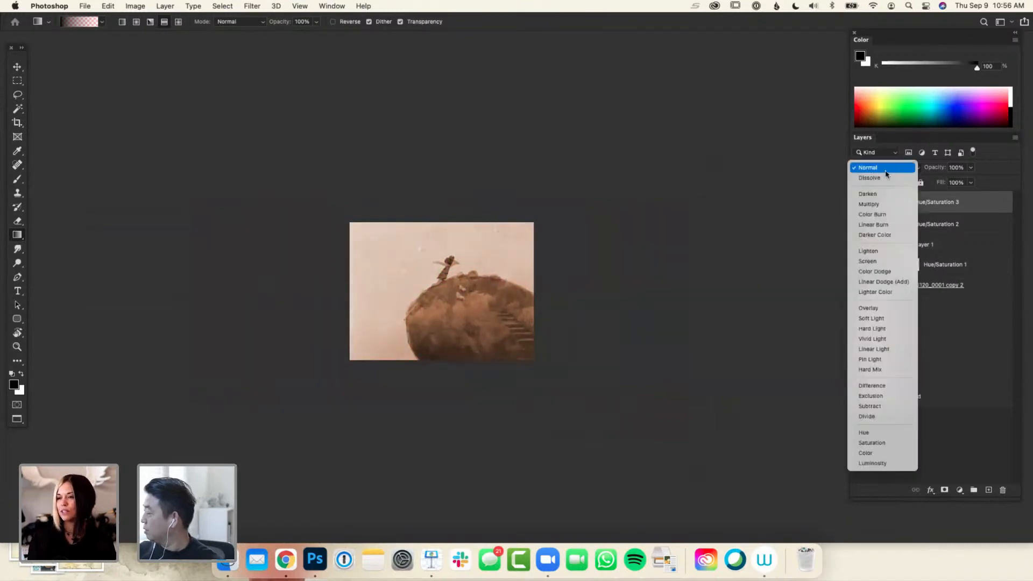
click(876, 311)
key(l)
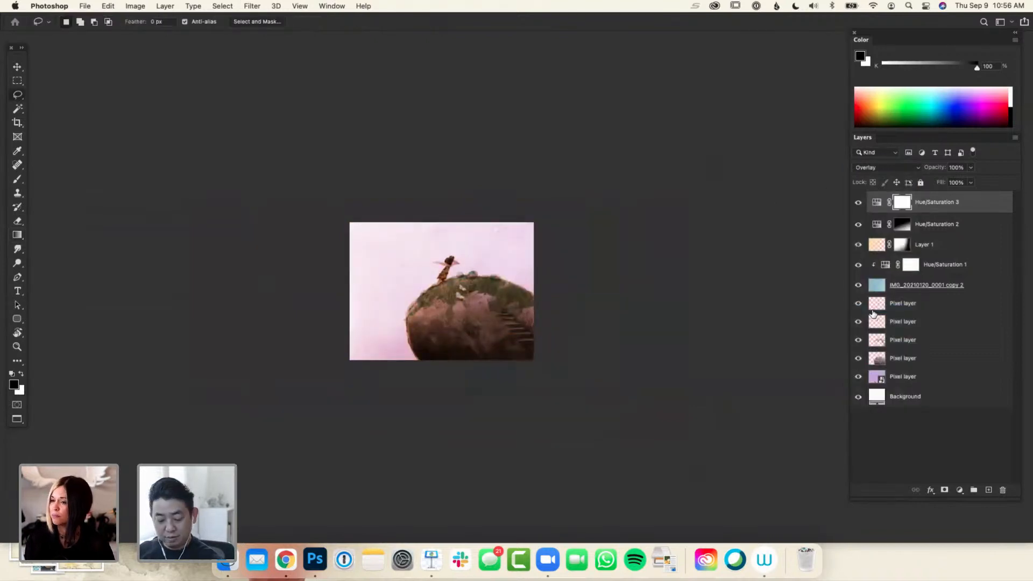
key(3)
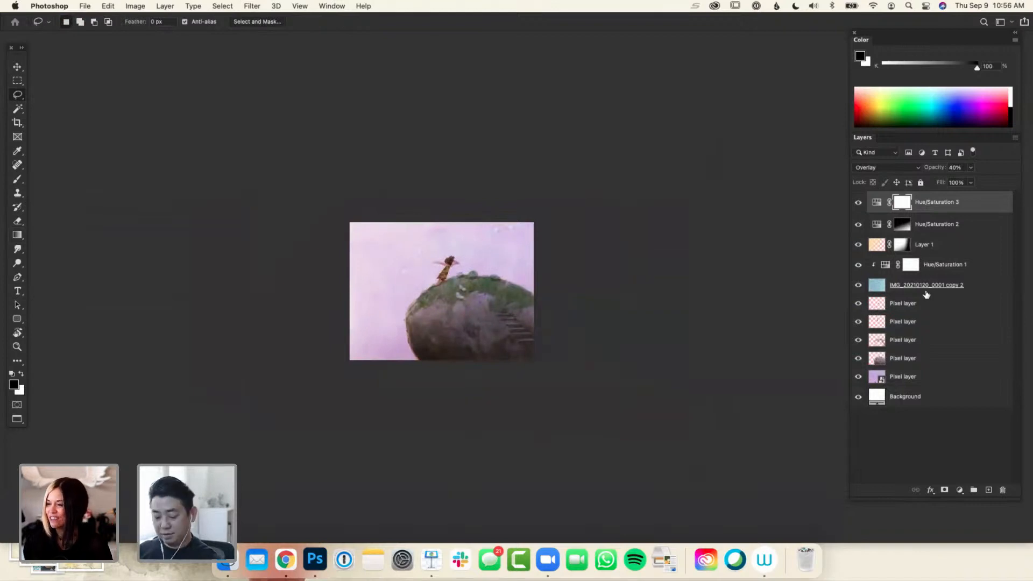
Group the paper texture layer and all the adjustment and gradient layers above it
key(super+equal)
click(946, 283)
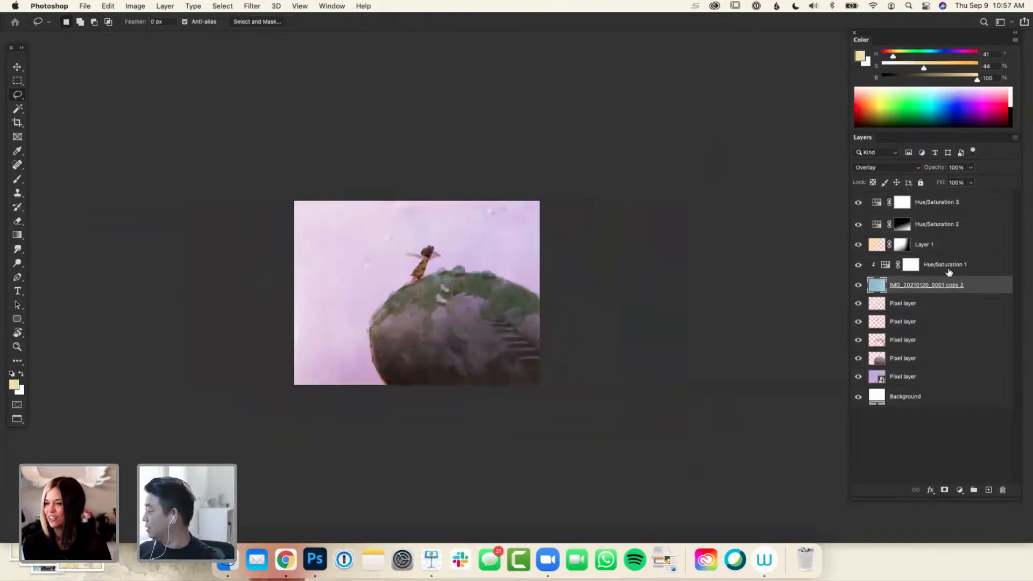
shift+click(930, 204)
key(super+g)
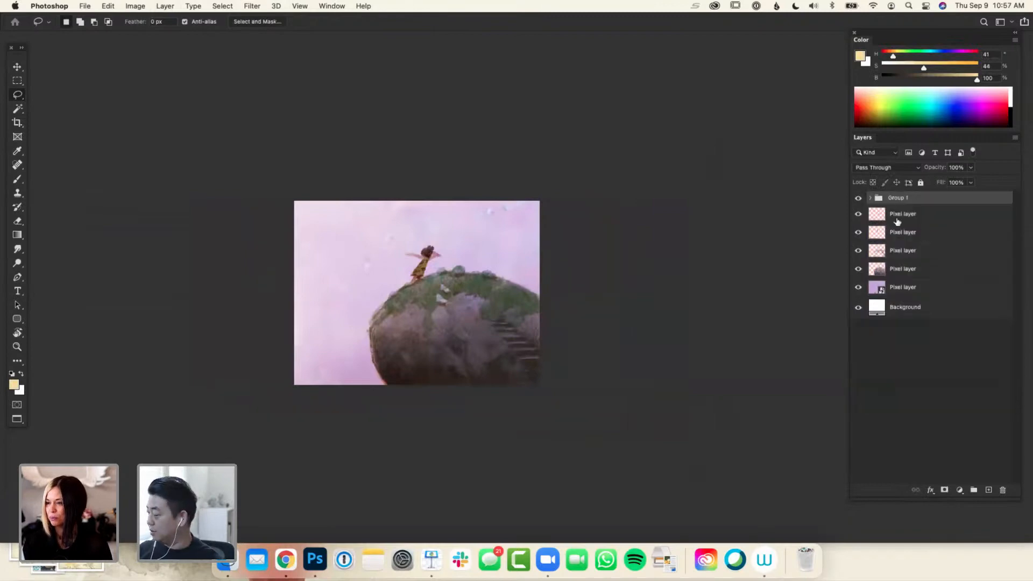
Compare the painting with the effects group hidden and shown at several zoom levels, leaving the group visible
click(857, 199)
click(857, 200)
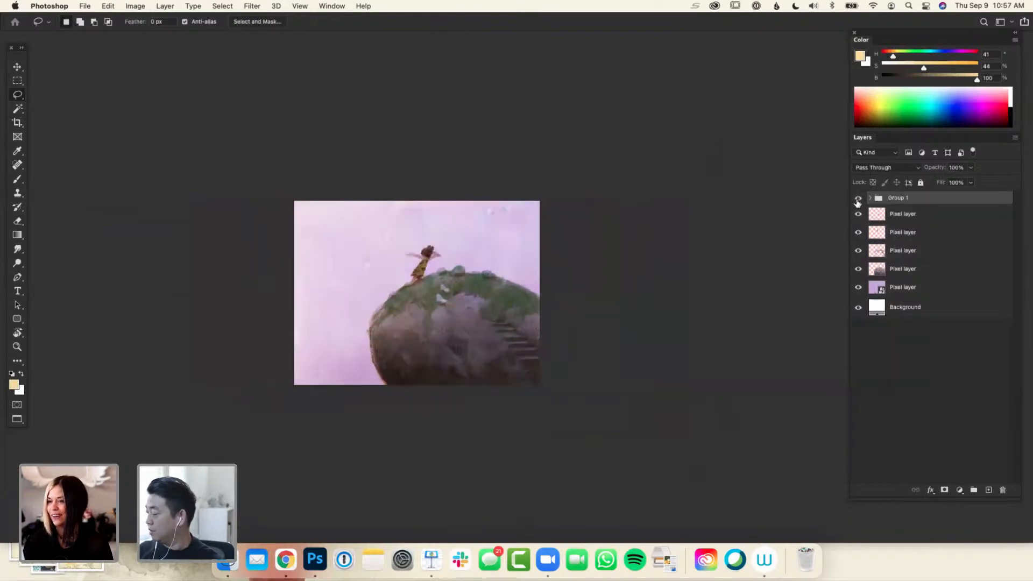
click(857, 199)
click(857, 200)
click(858, 200)
click(857, 200)
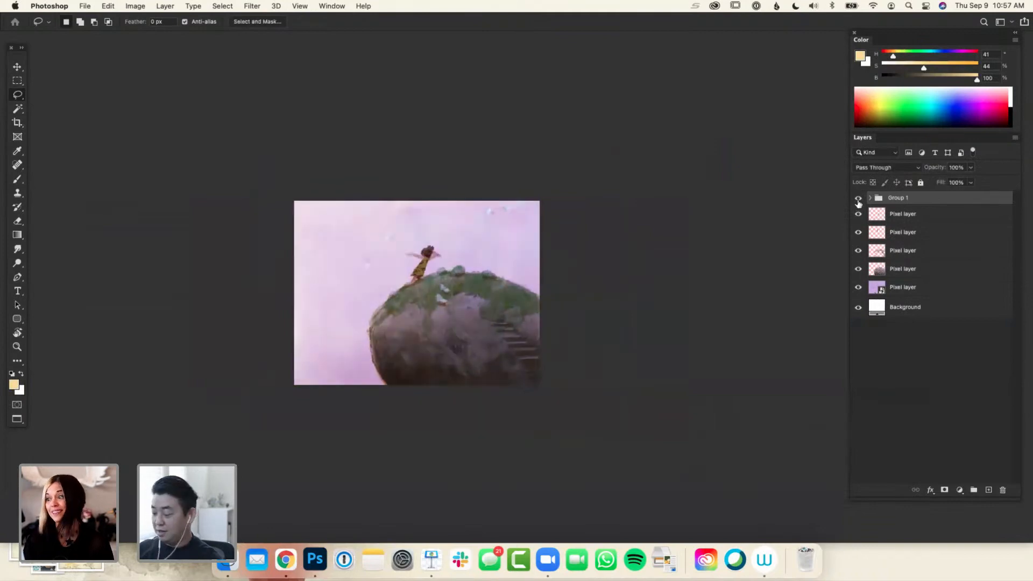
click(858, 201)
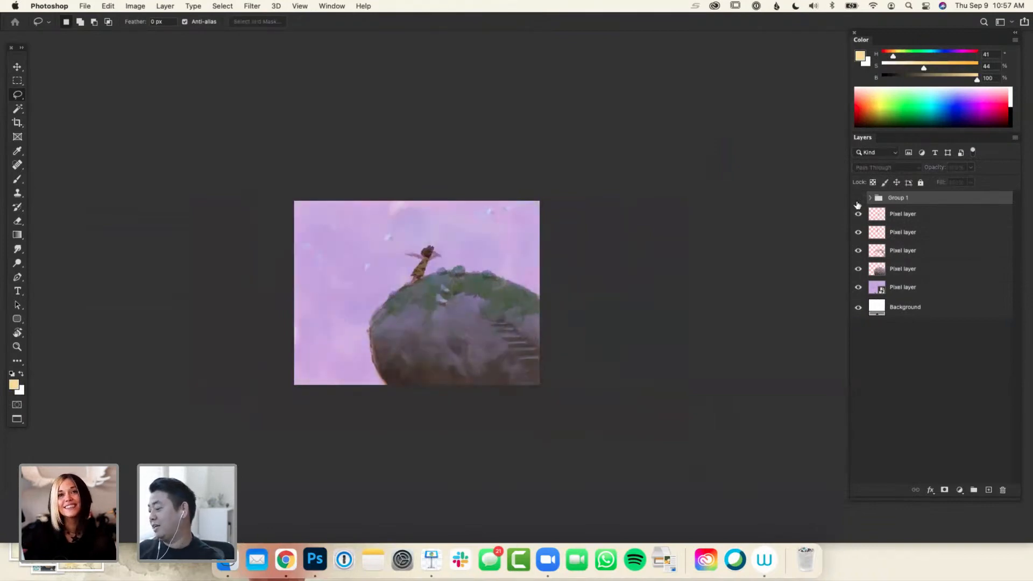
click(857, 202)
click(858, 200)
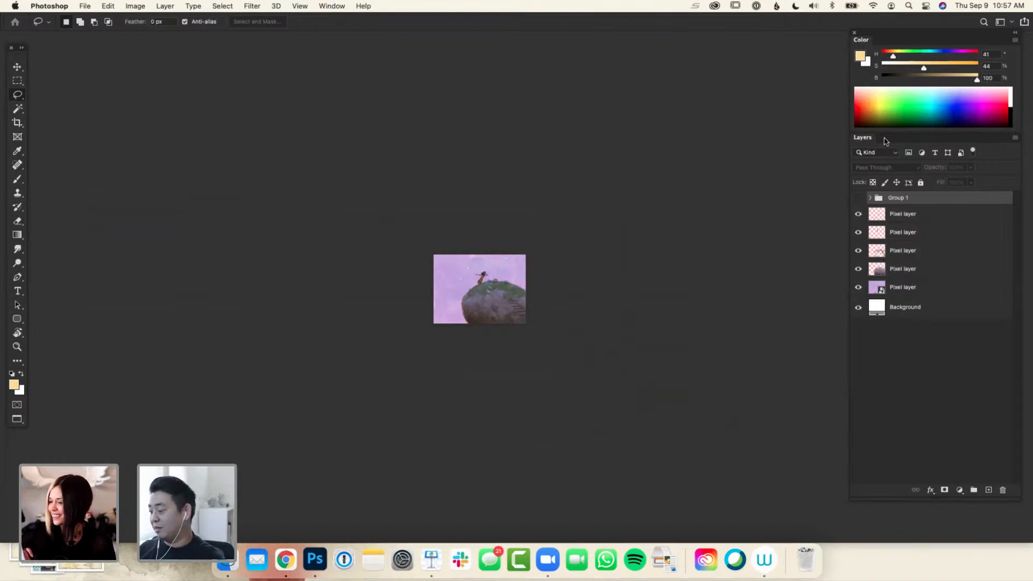
key(super+plus)
key(super+plus)
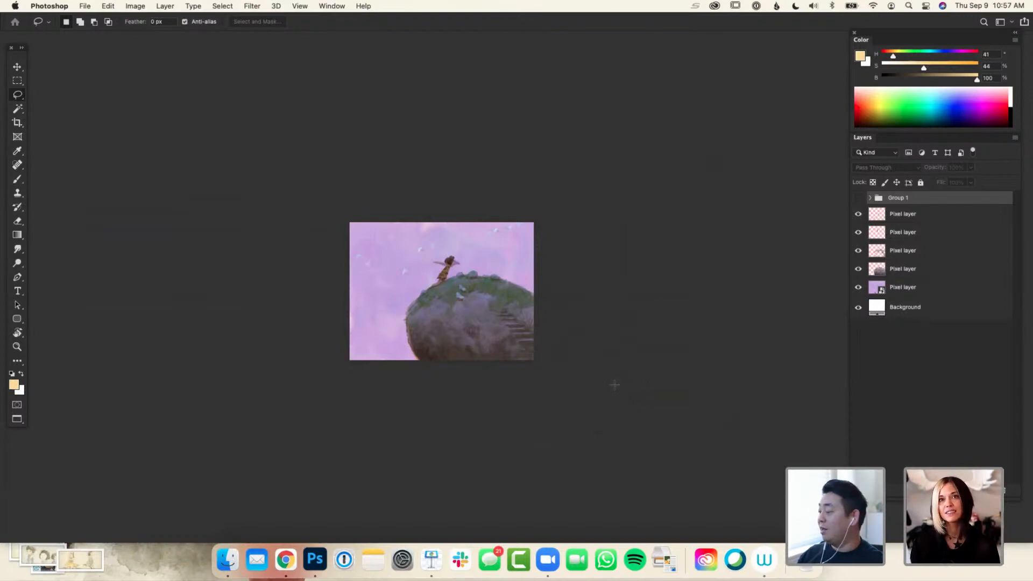
click(859, 197)
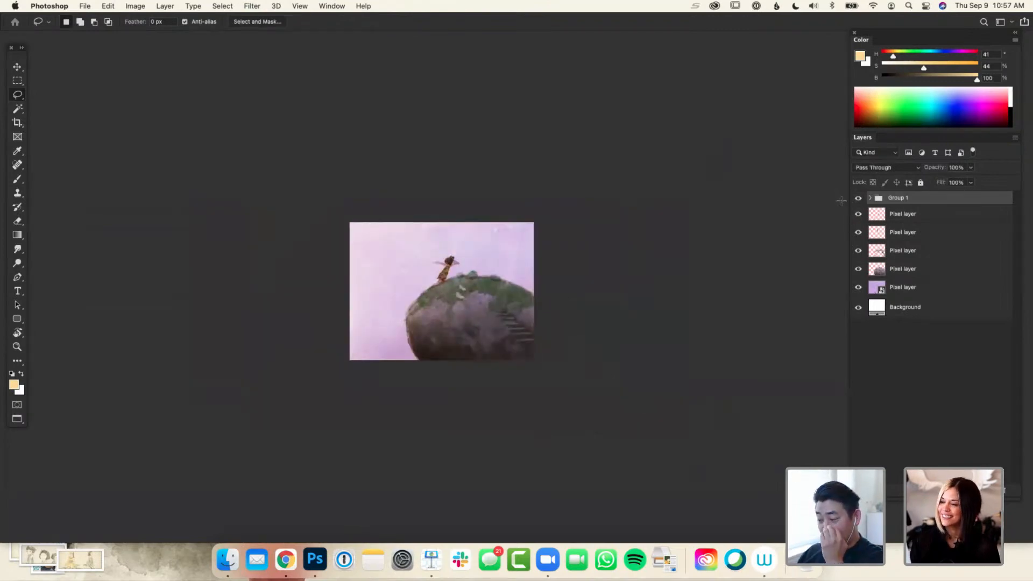
Expand the effects group and examine what its top two Hue/Saturation adjustments contribute to the painting
click(870, 197)
click(859, 217)
click(858, 238)
click(858, 238)
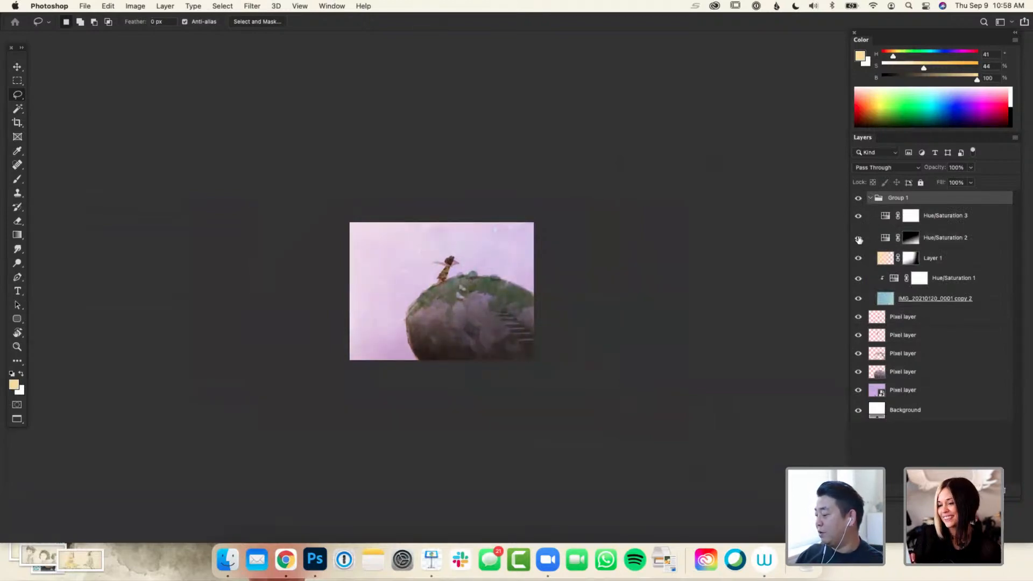
click(918, 222)
key(super+plus)
key(super+plus)
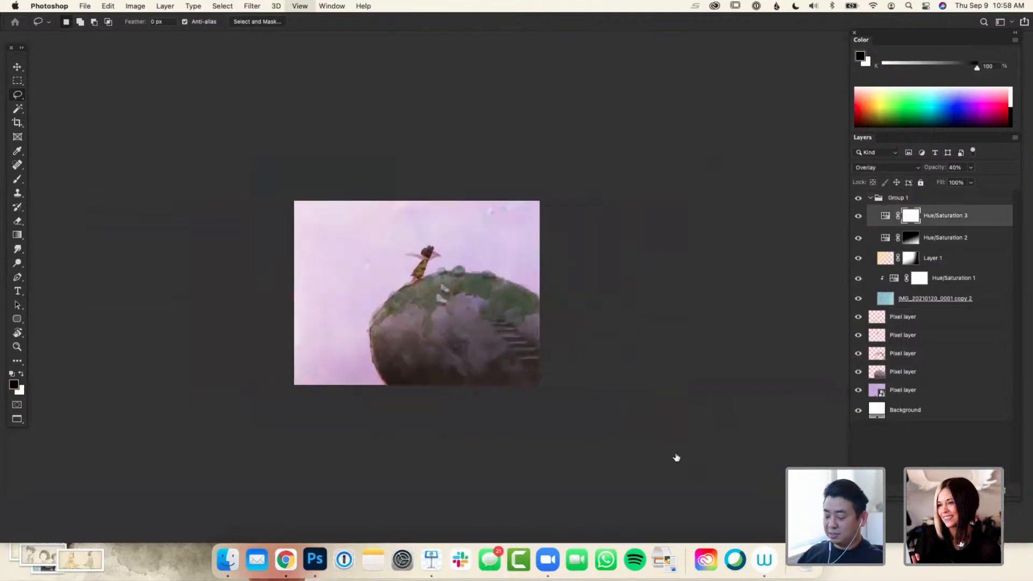
key(super+minus)
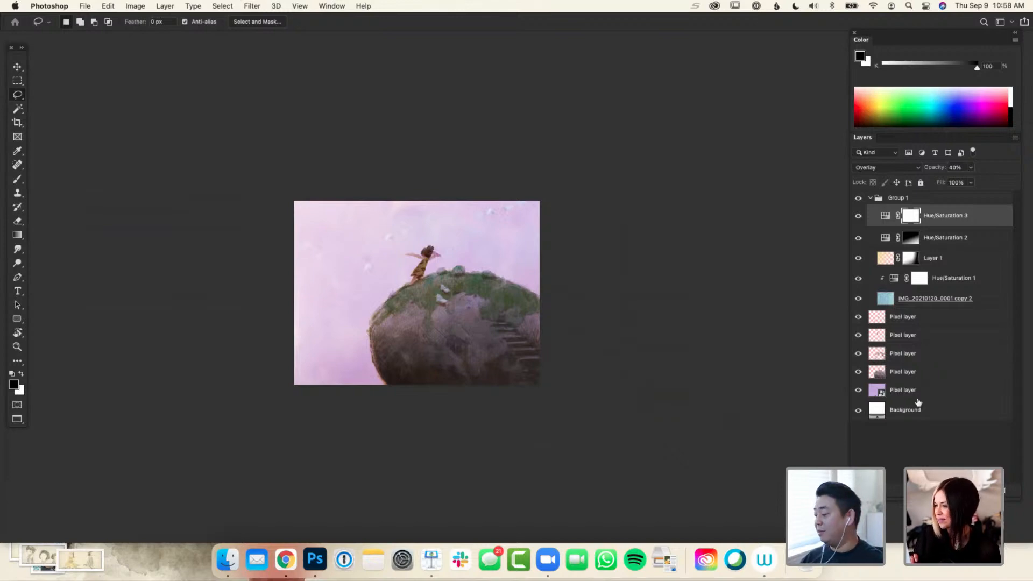
Add a Hue/Saturation adjustment clipped to the rock layer with saturation +21 and lightness +17, and close its properties
click(961, 490)
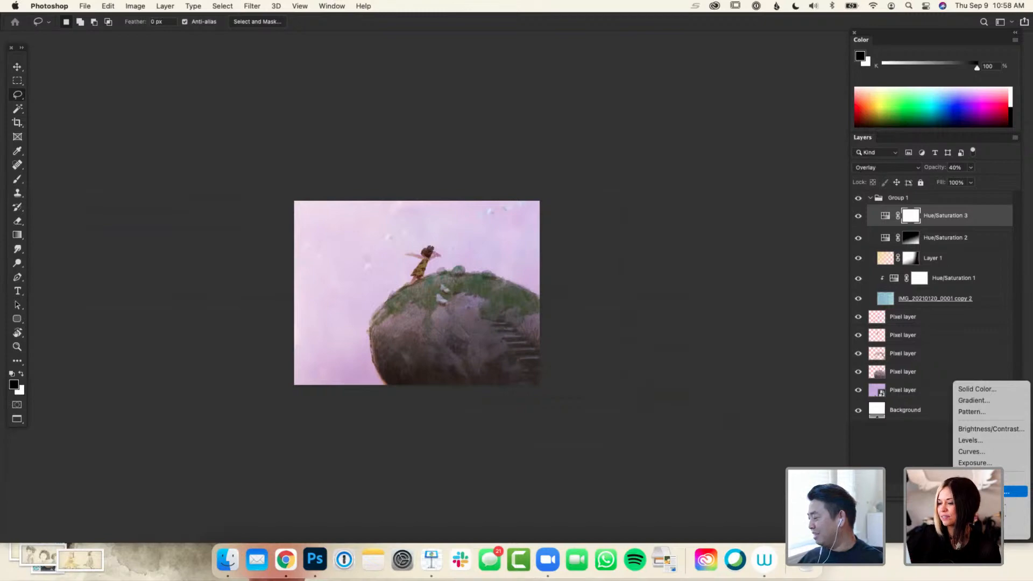
click(875, 422)
click(896, 371)
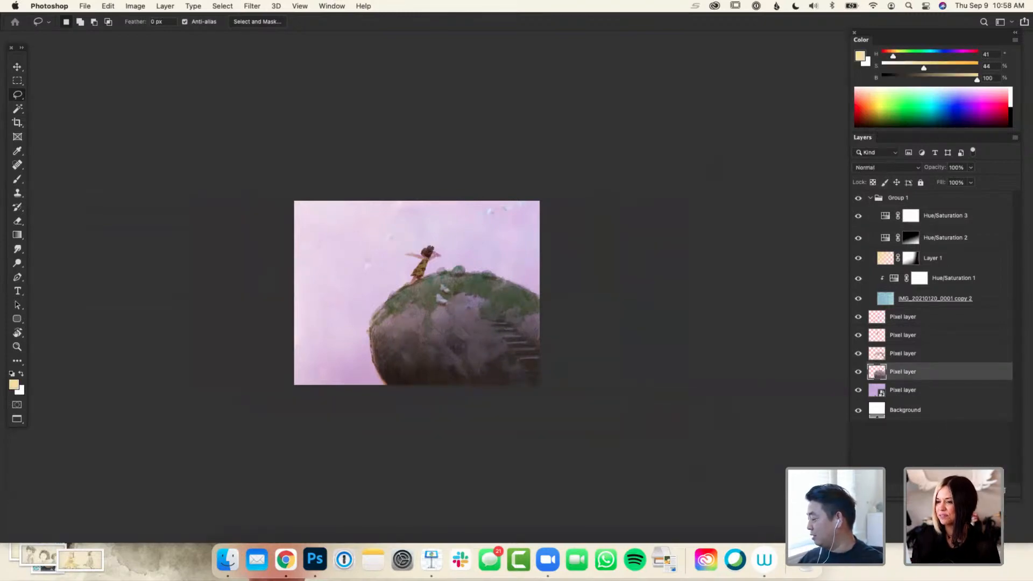
click(959, 490)
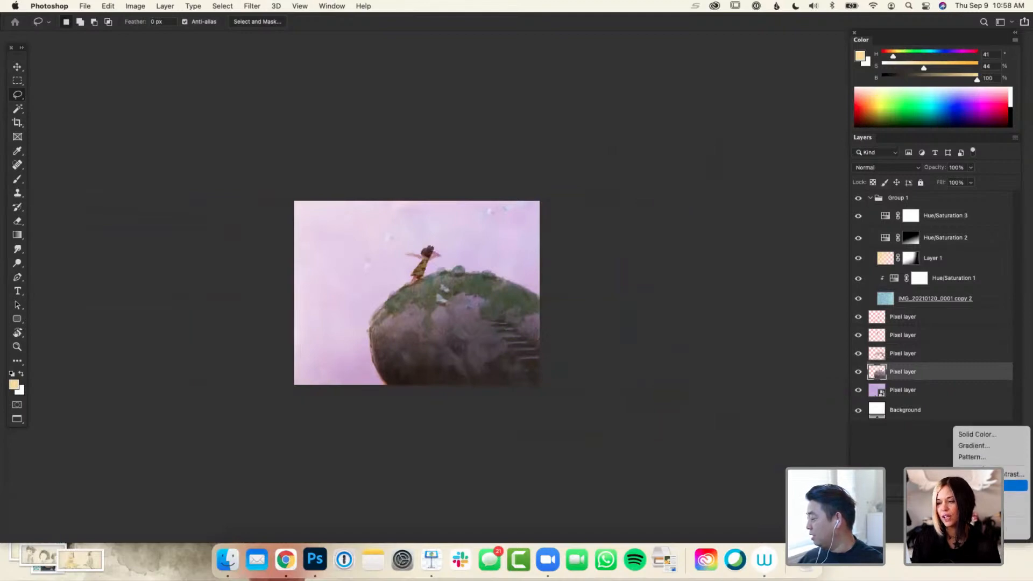
alt+click(979, 501)
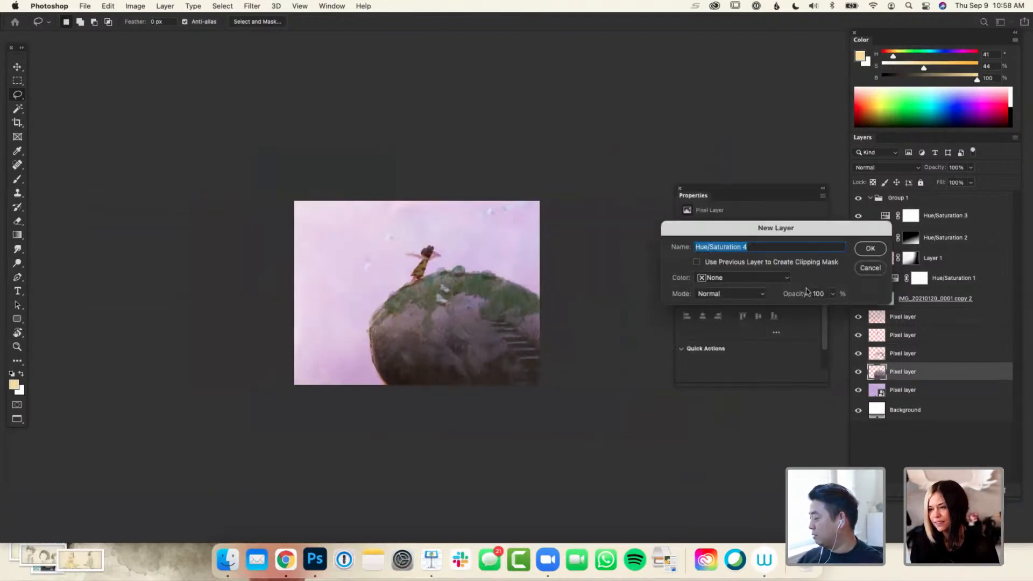
click(804, 263)
click(870, 249)
drag(756, 310, 761, 288)
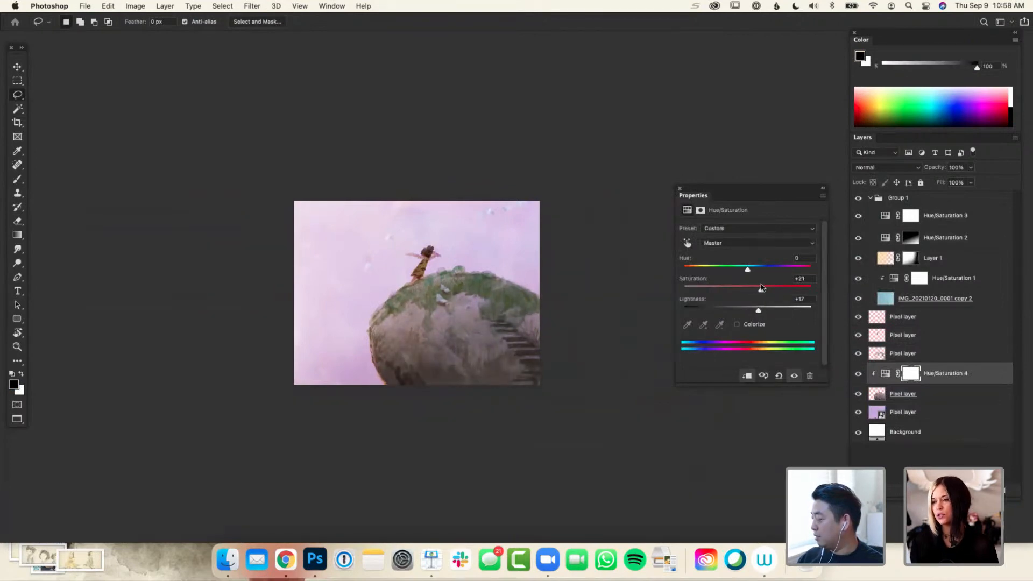
click(680, 188)
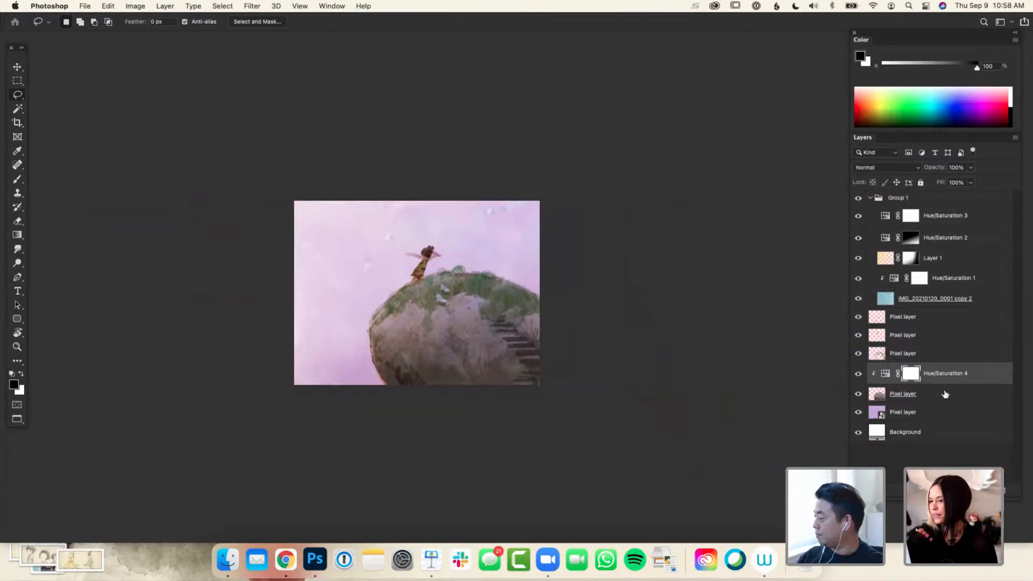
Choose the Schmid01 brush from the Robert brush folder for painting on the rock adjustment's mask
key(b)
key(bracketright)
key(bracketright)
key(bracketright)
key(bracketright)
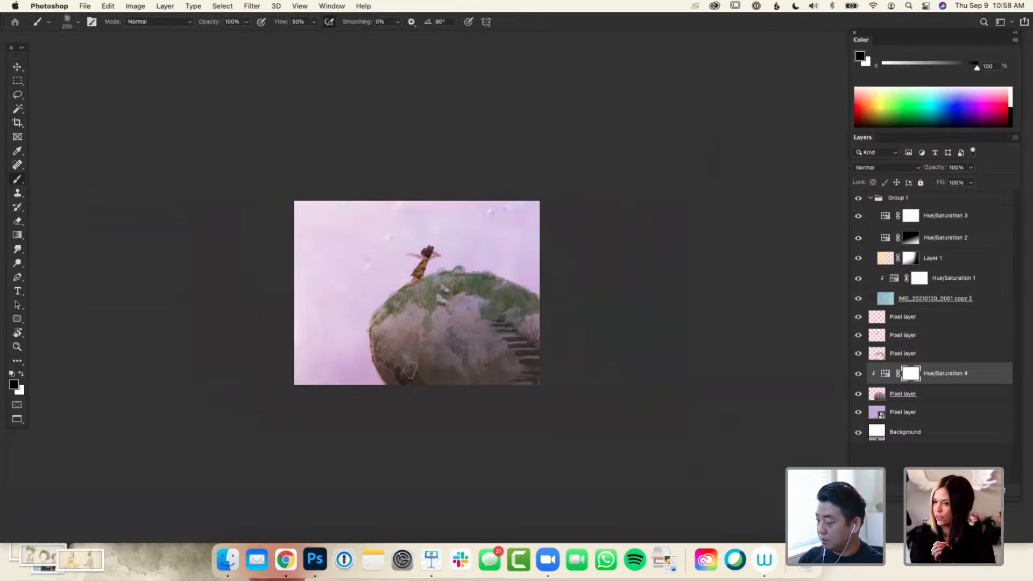
click(80, 24)
click(81, 25)
click(79, 24)
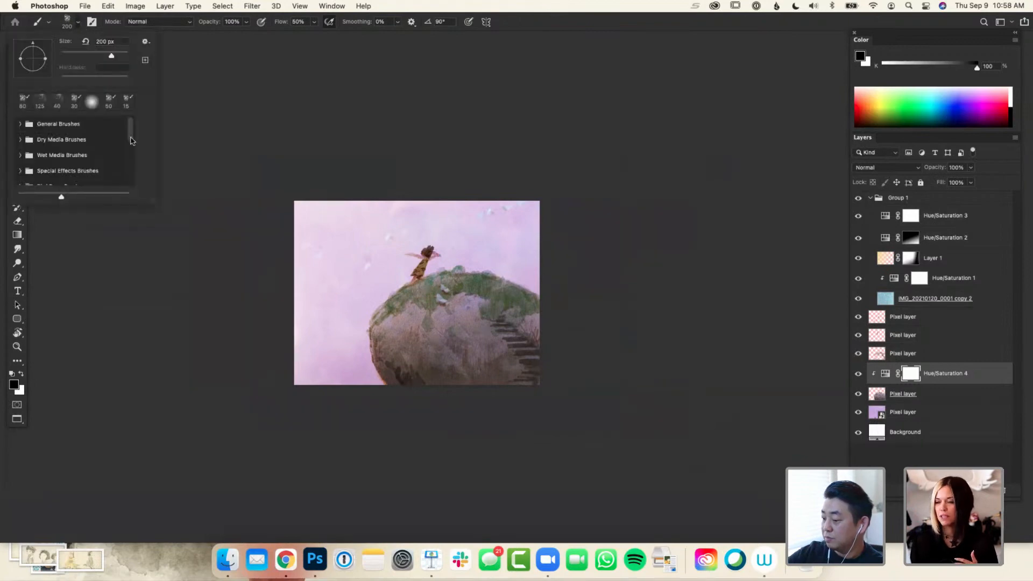
drag(129, 141, 130, 177)
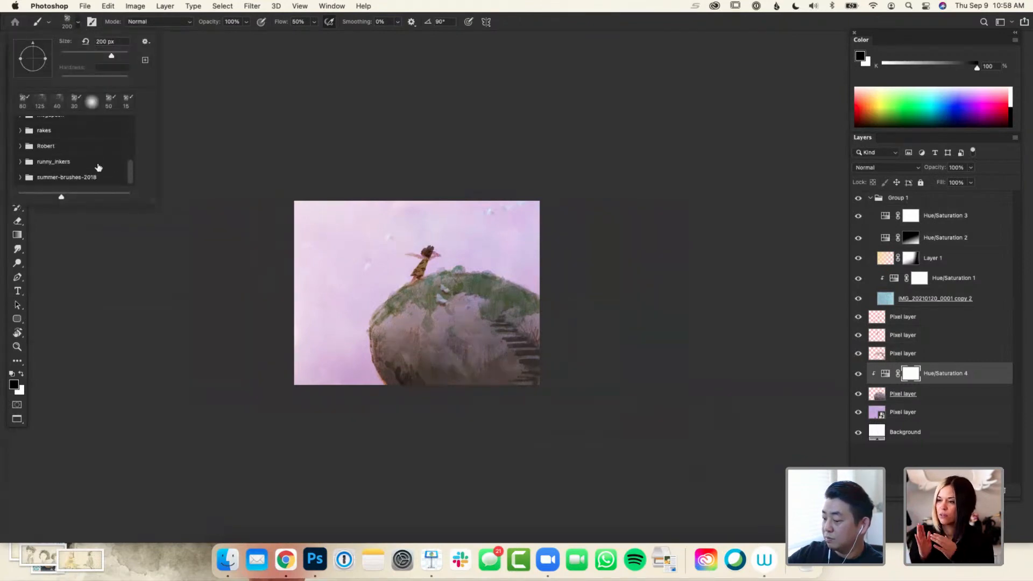
click(21, 146)
click(88, 163)
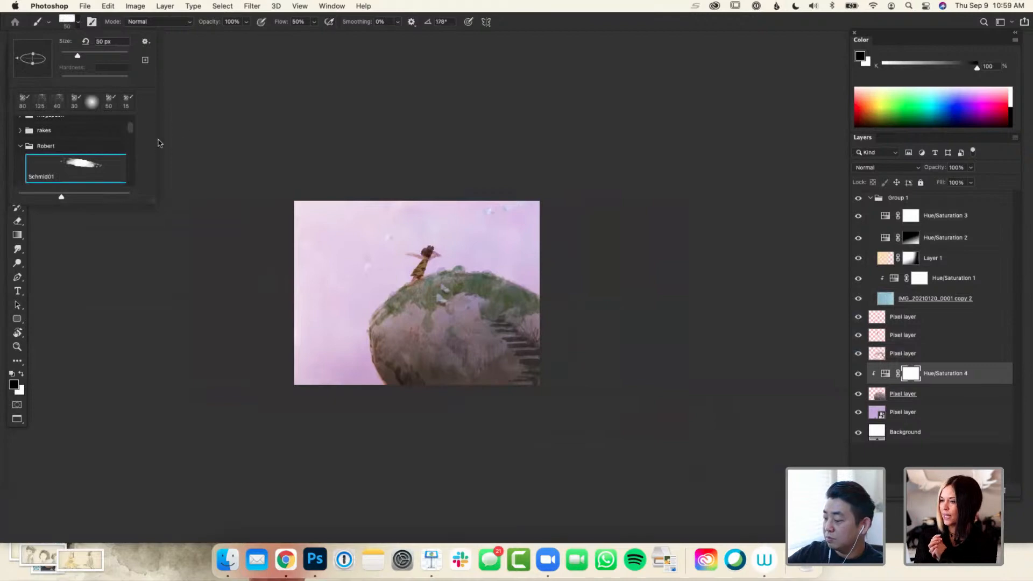
click(260, 230)
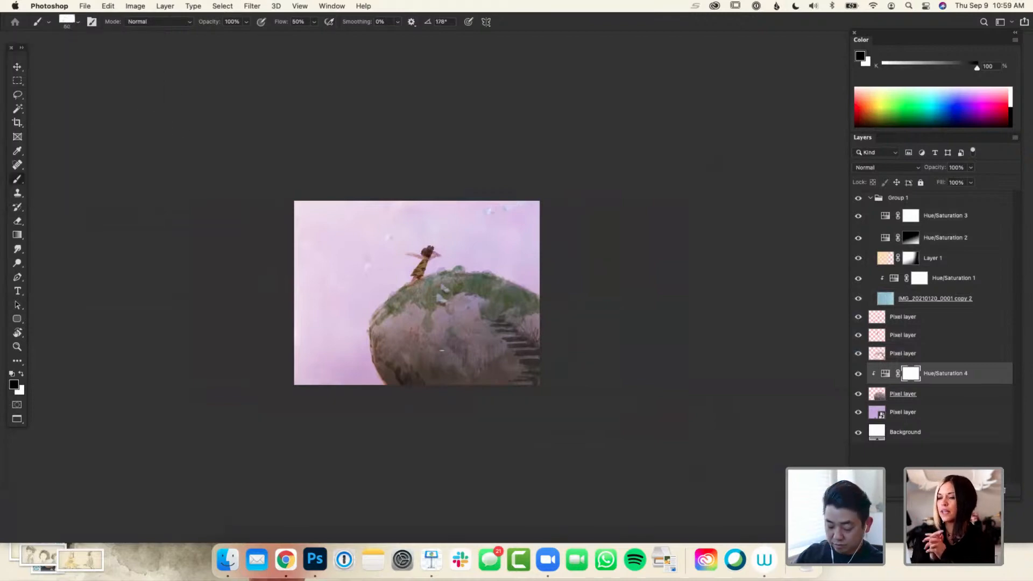
Paint black along the rock's lower part on the clipped Hue/Saturation mask with the 100 px brush, finishing with white as foreground colour
drag(396, 369, 399, 389)
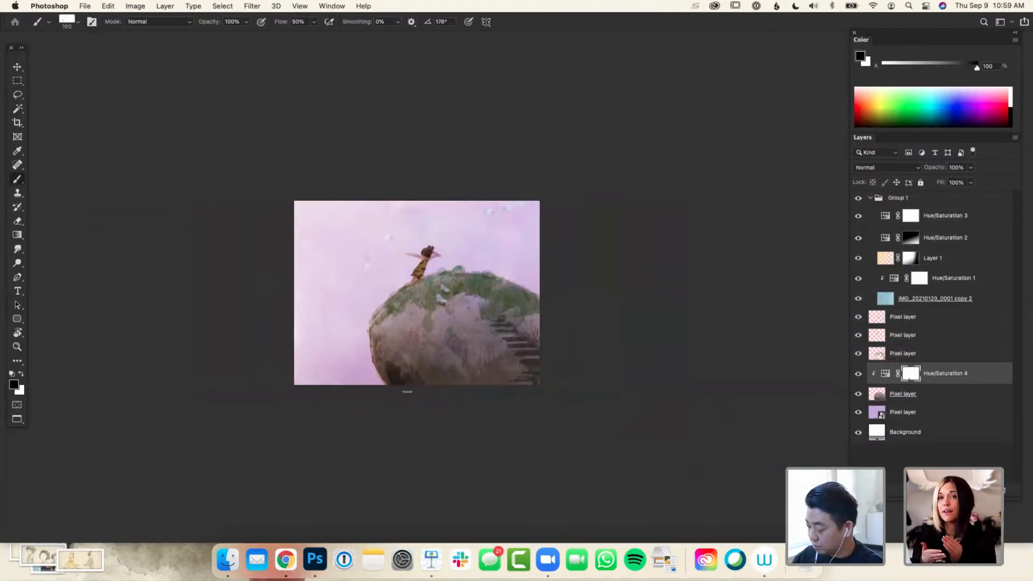
key(3)
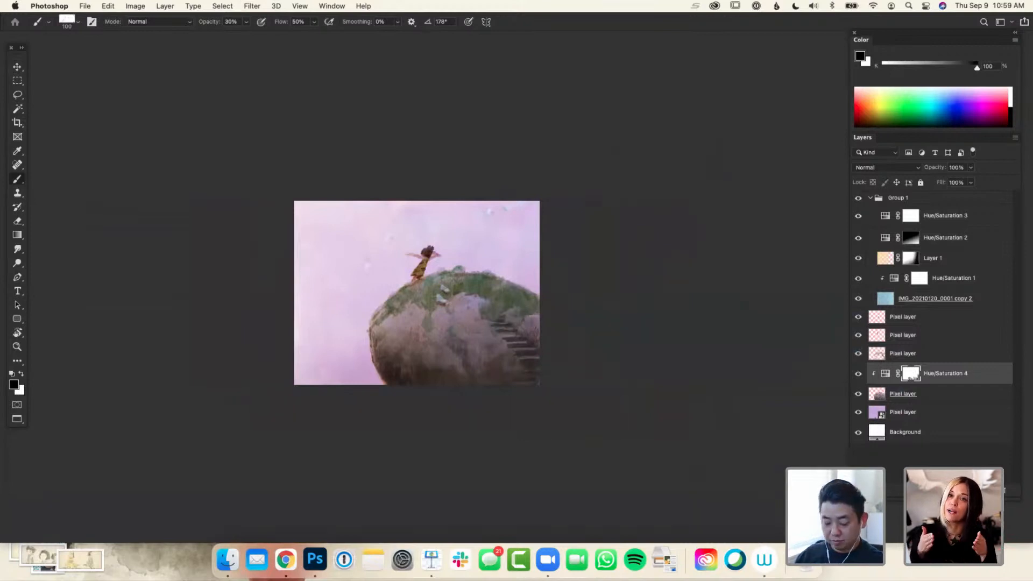
key(0)
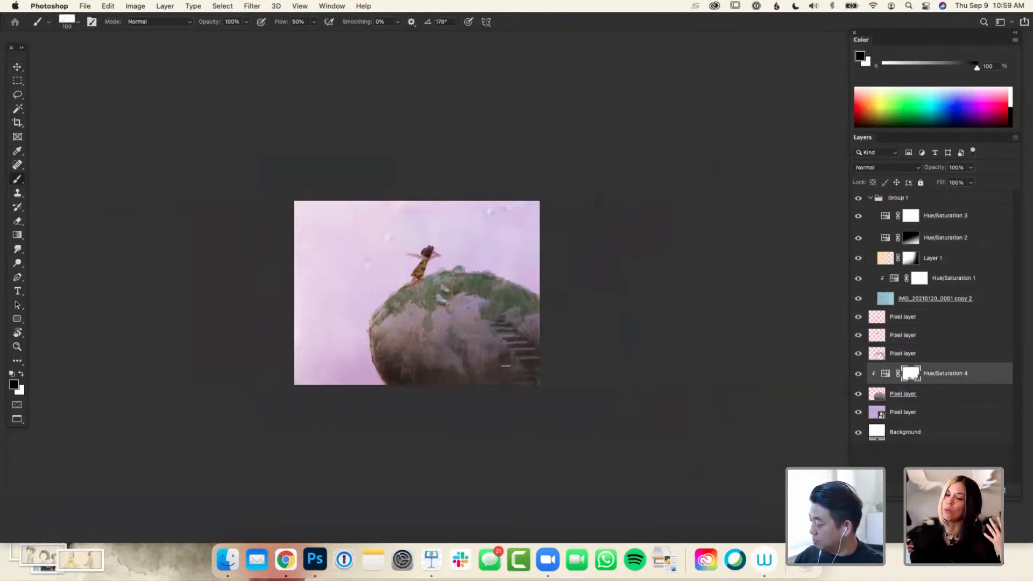
key(x)
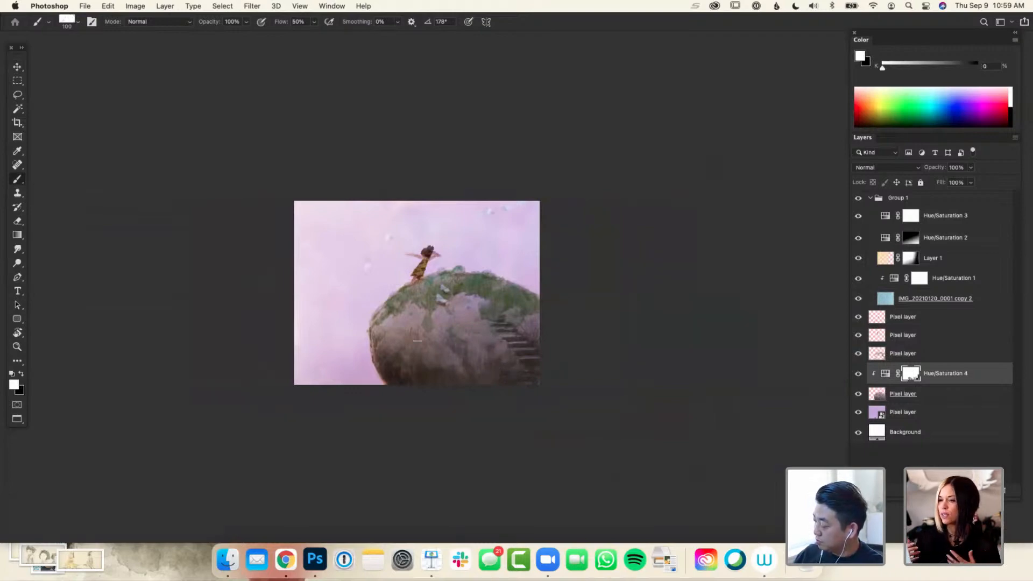
key(x)
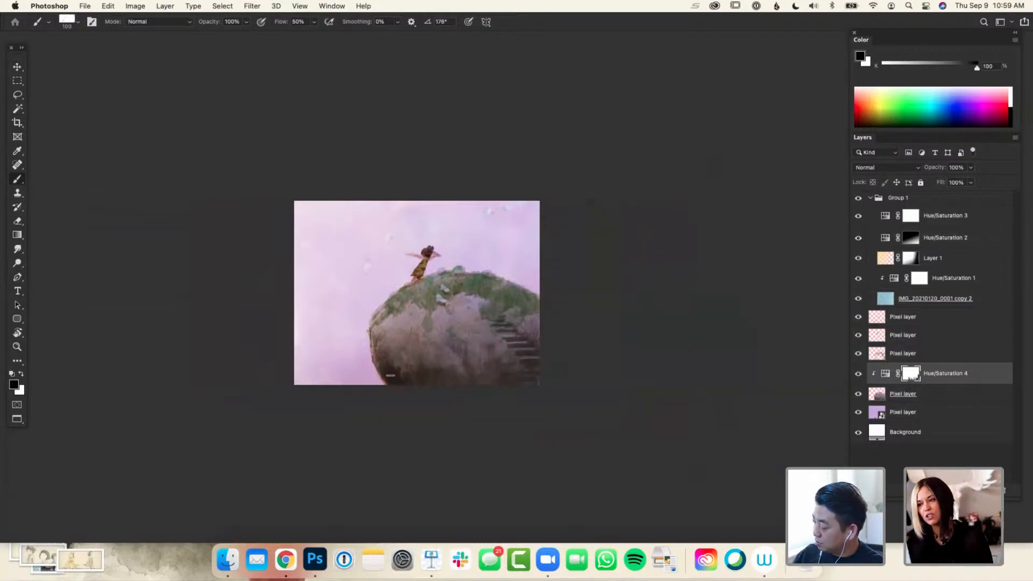
key(x)
key(x)
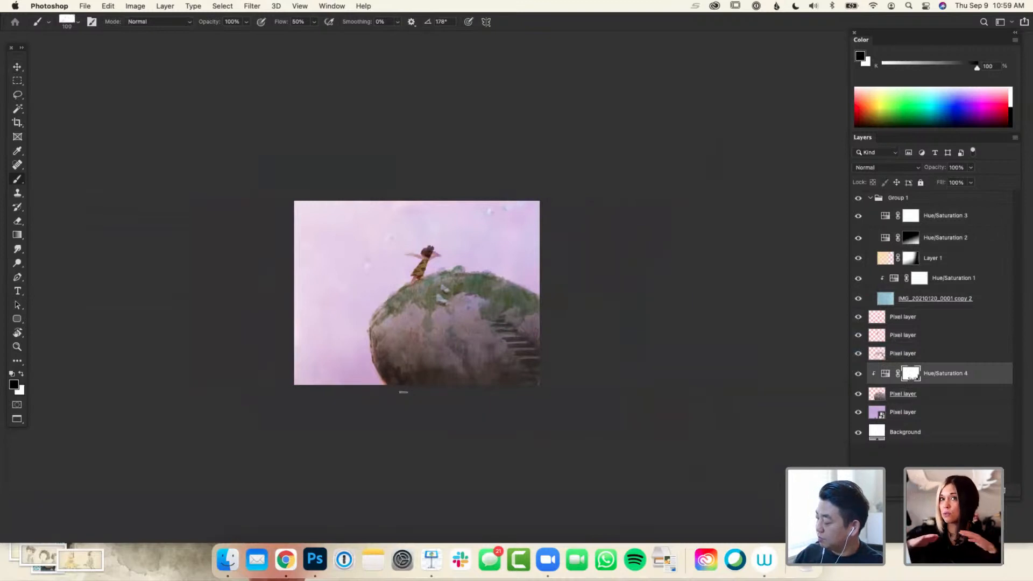
key(x)
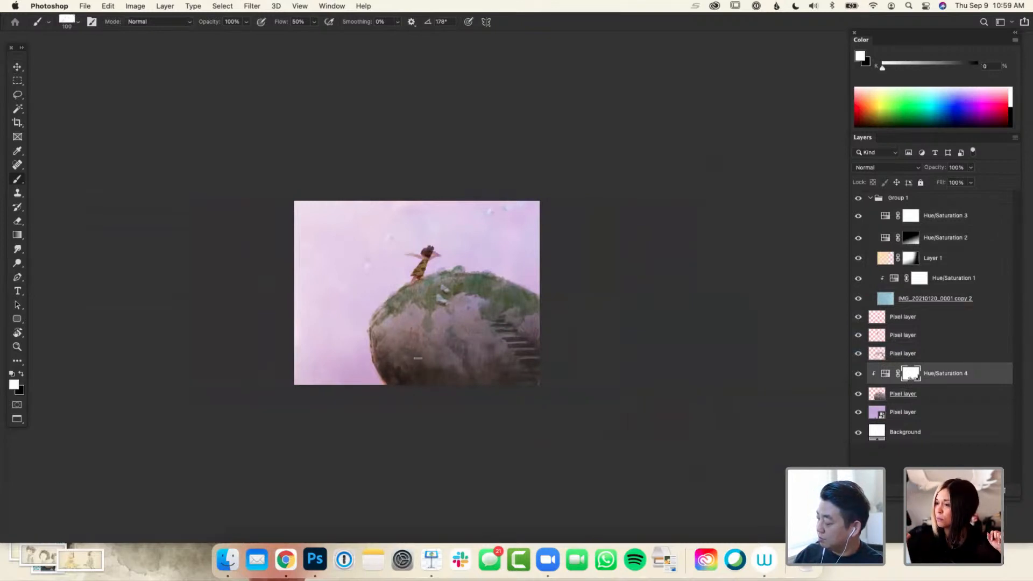
Compare the rock with its clipped Hue/Saturation adjustment hidden and shown at a small zoom level, leaving it visible
key(super+minus)
key(super+minus)
key(super+minus)
key(super+plus)
click(857, 375)
click(857, 375)
click(858, 374)
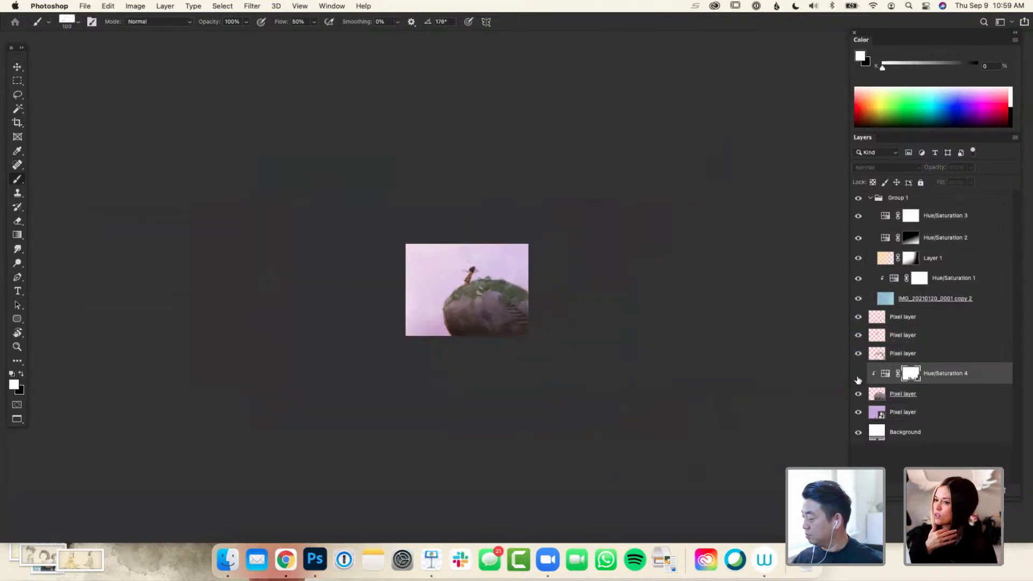
click(859, 374)
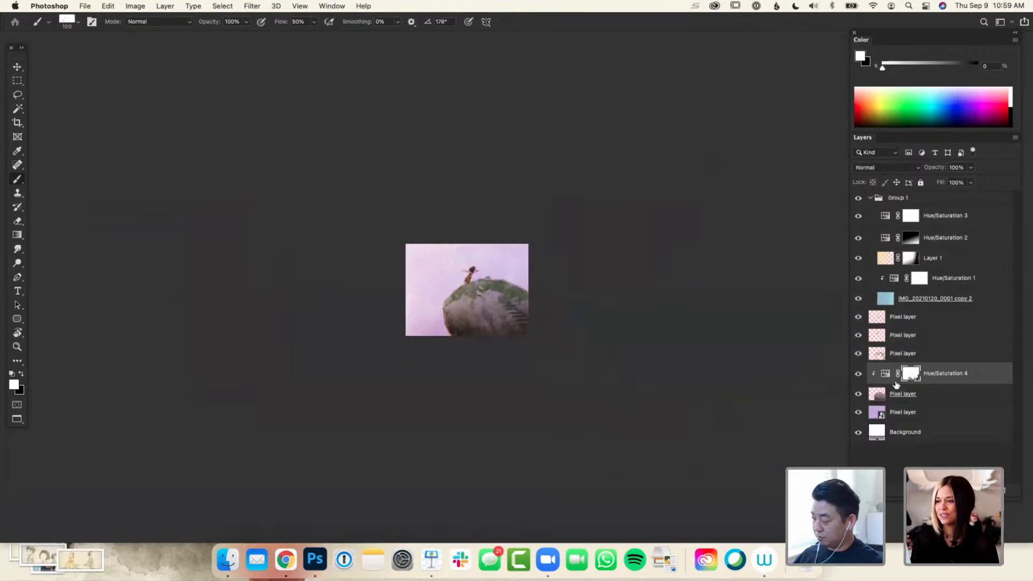
Invert the rock adjustment's mask and brush white at 20% opacity over the lower part of the rock
key(super+i)
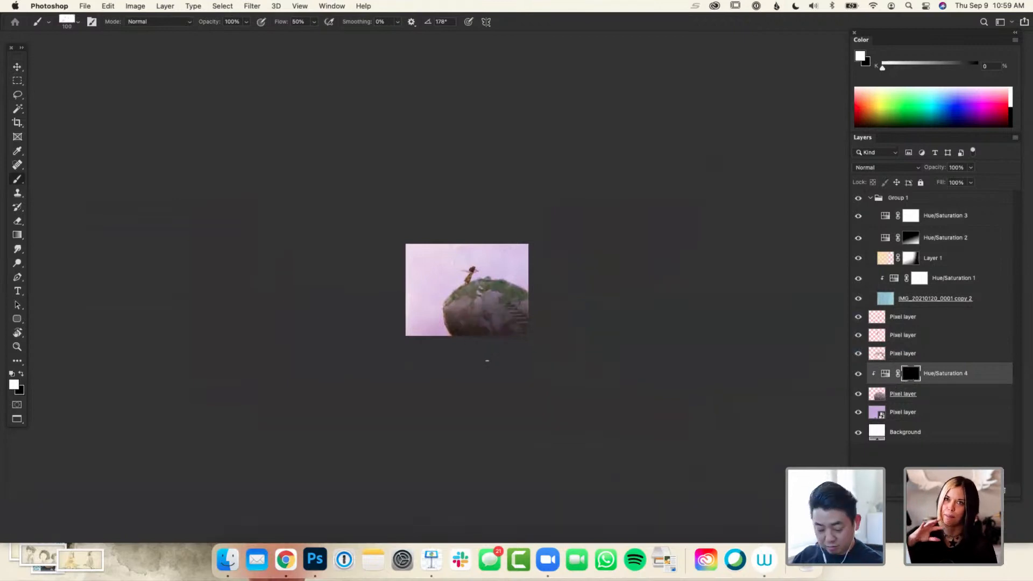
scroll(514, 386, up, 1)
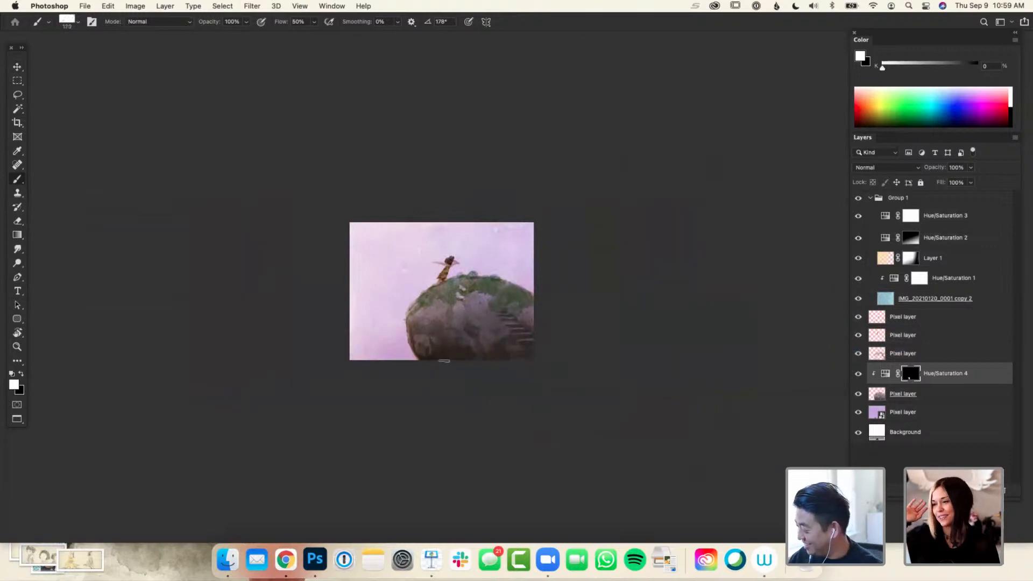
key(2)
mouse_move(419, 334)
mouse_down()
mouse_move(443, 374)
mouse_move(420, 354)
mouse_move(424, 344)
mouse_move(442, 362)
mouse_move(469, 345)
mouse_move(471, 372)
mouse_up()
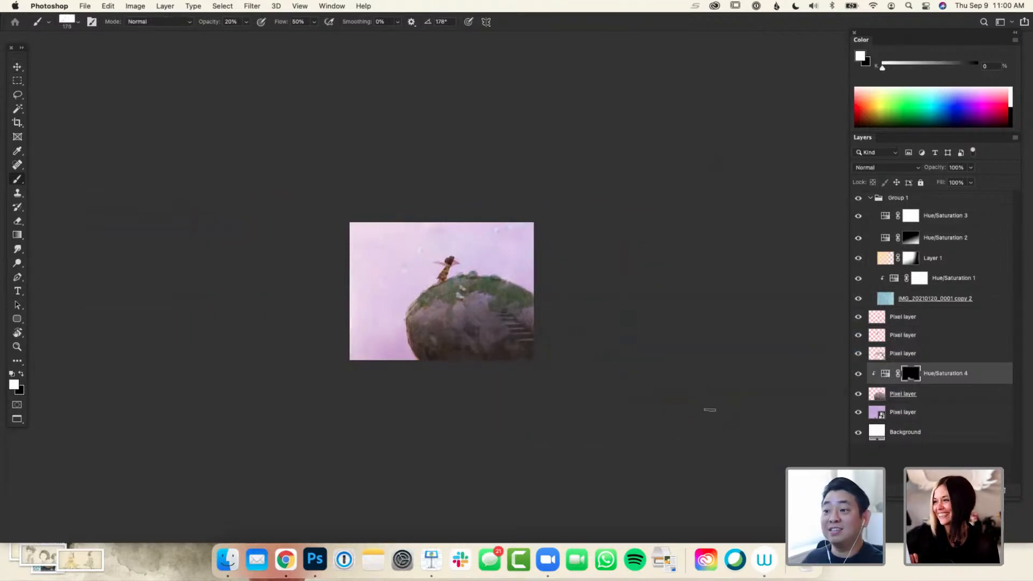
drag(538, 399, 531, 429)
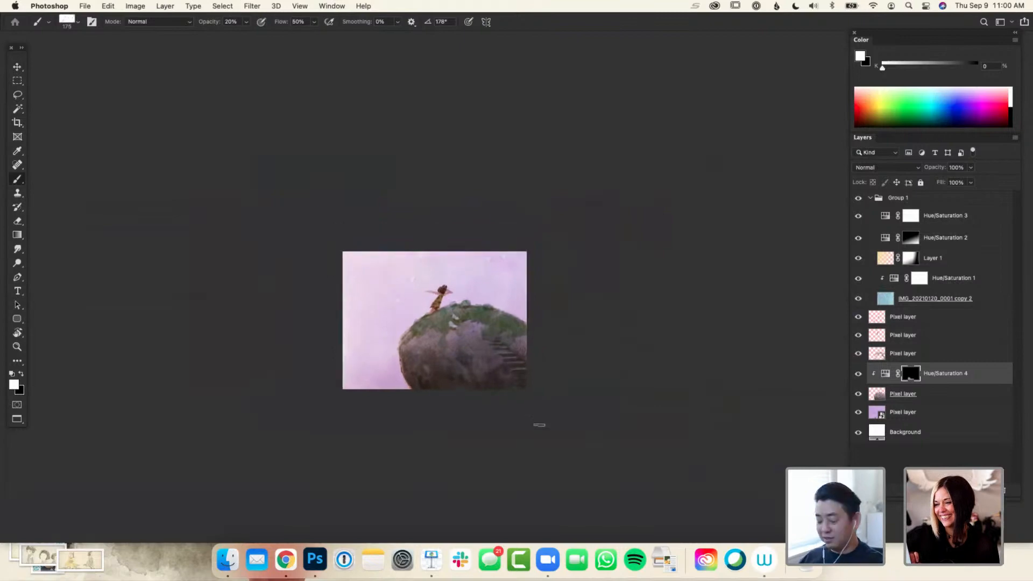
key(super+plus)
key(super+plus)
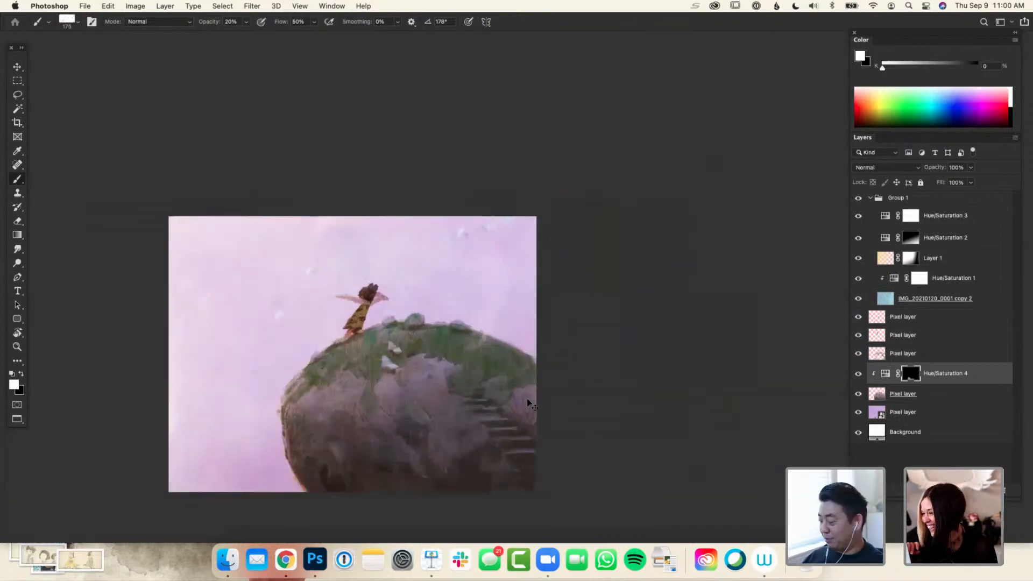
mouse_move(533, 339)
mouse_down()
mouse_move(568, 384)
mouse_move(580, 349)
mouse_up()
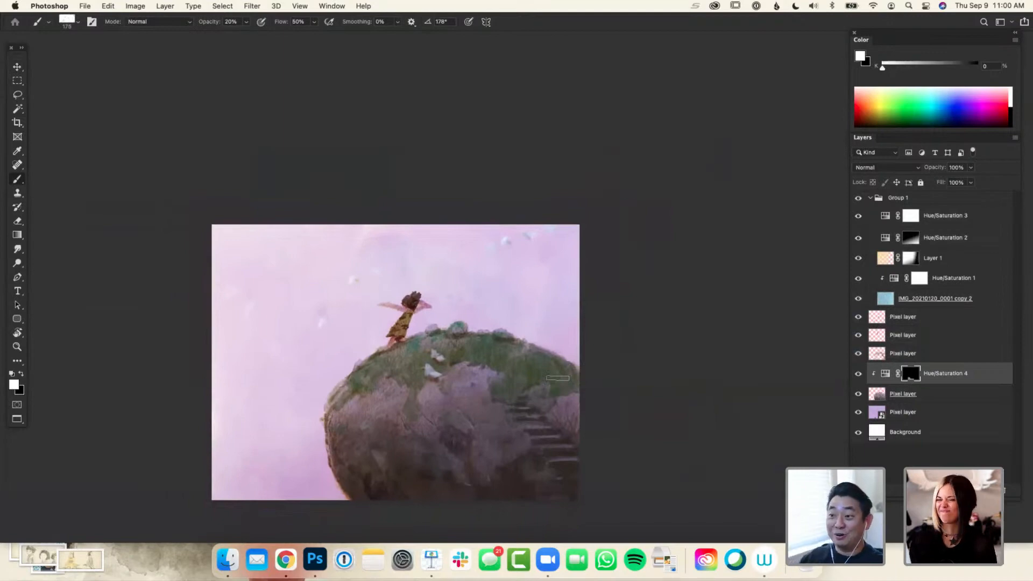
key(super+minus)
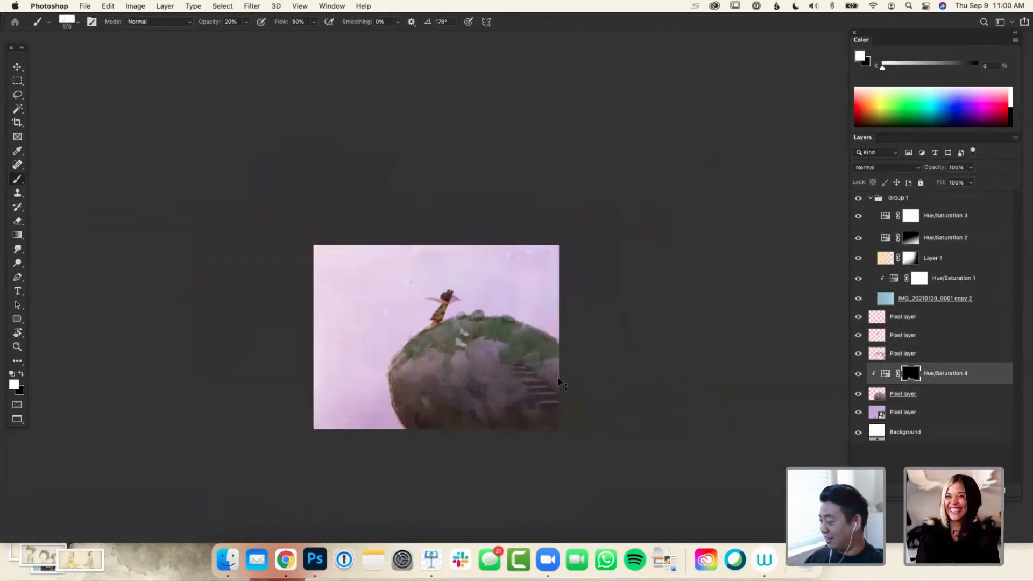
drag(566, 321, 570, 330)
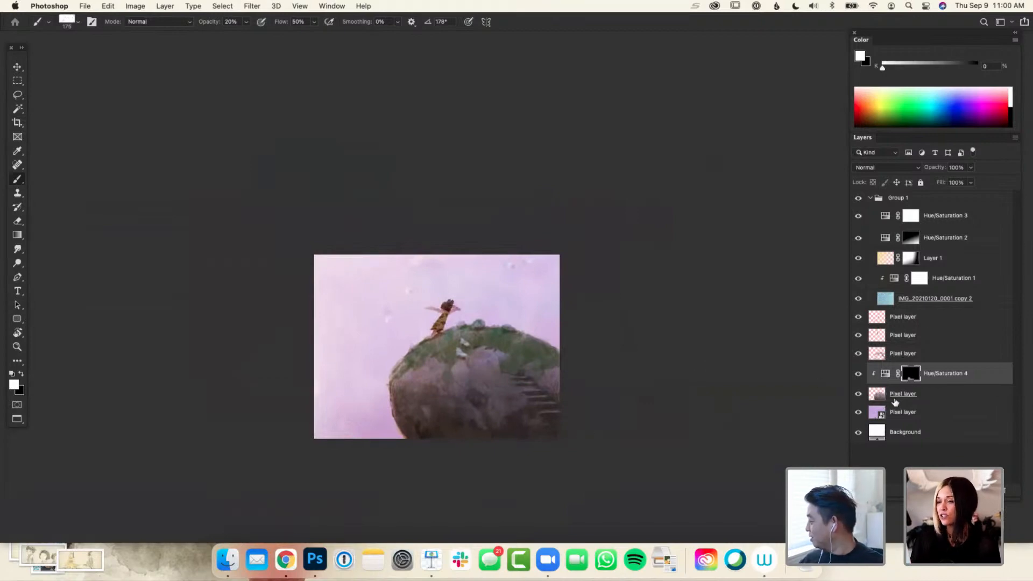
Load the outlines of the rock and the girl layers as one combined selection
super+click(879, 355)
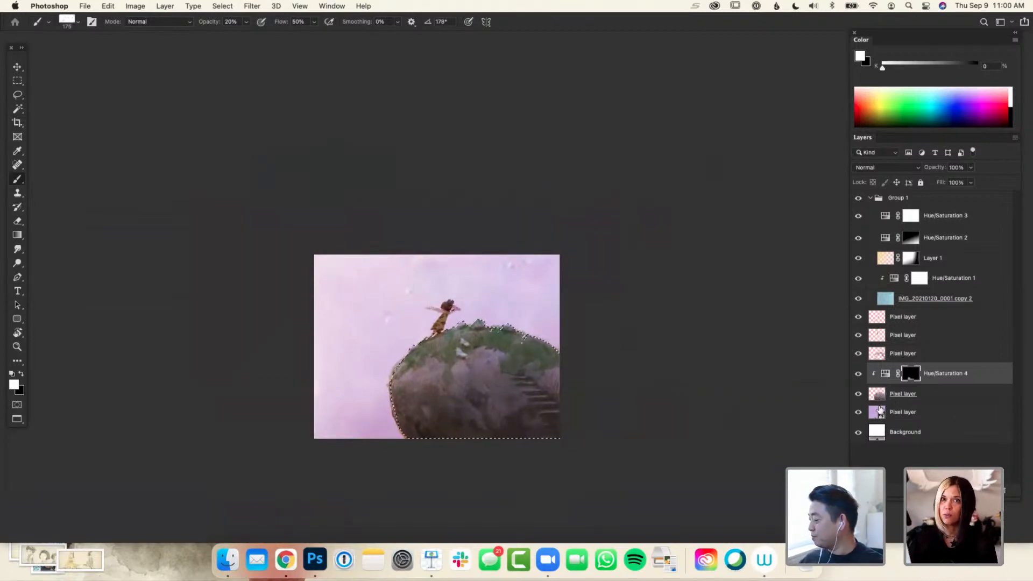
shift+super+click(877, 322)
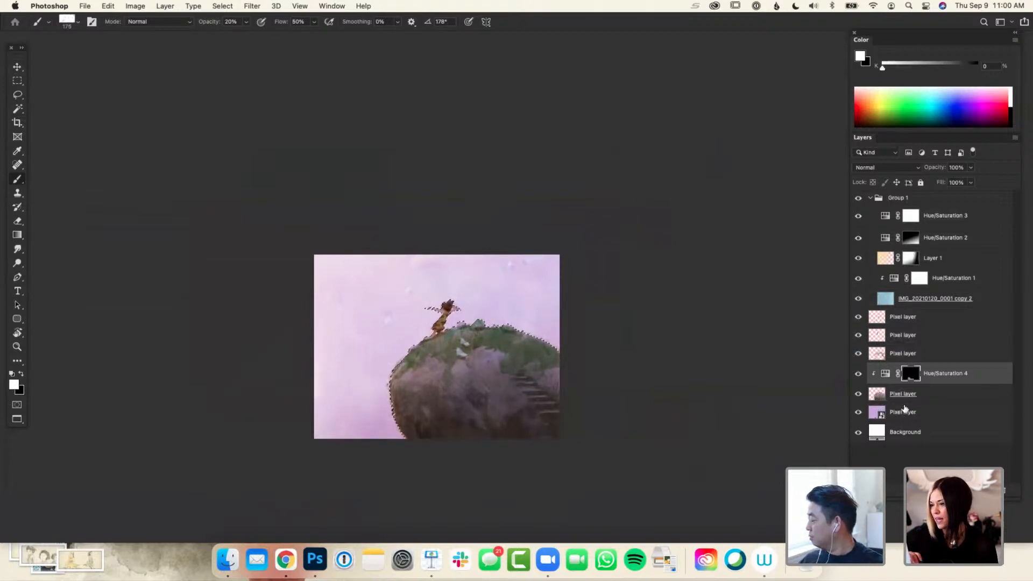
Group all layers from the Background up to the topmost pixel layer, and merge a duplicate of that group beneath it
click(909, 432)
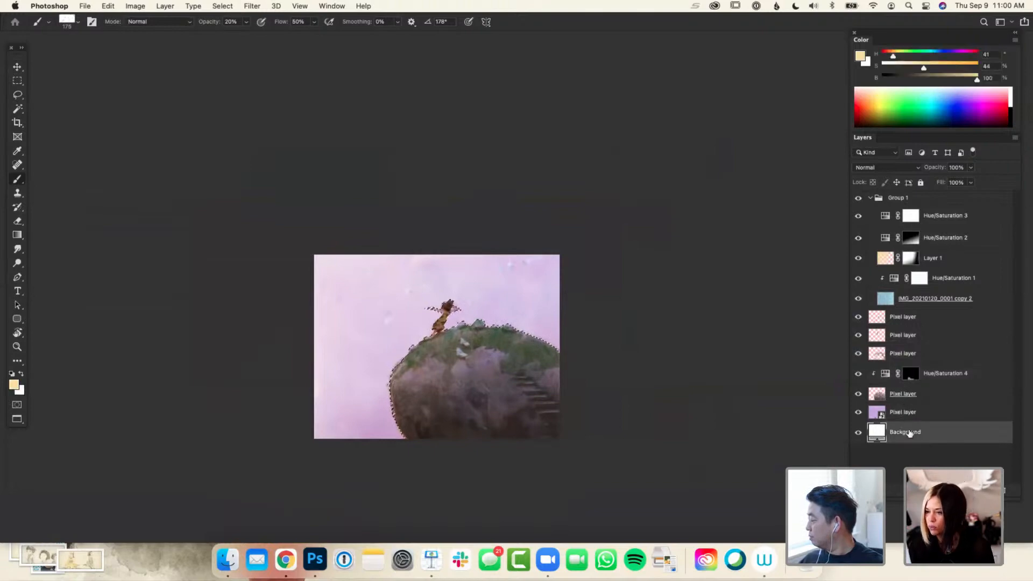
shift+click(907, 325)
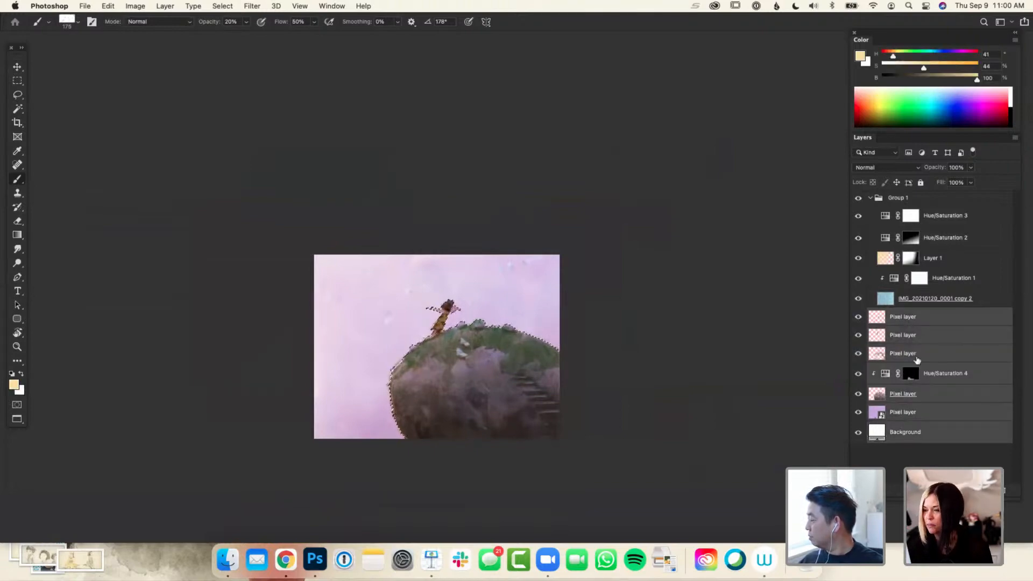
key(super+g)
drag(897, 318, 900, 347)
key(super+e)
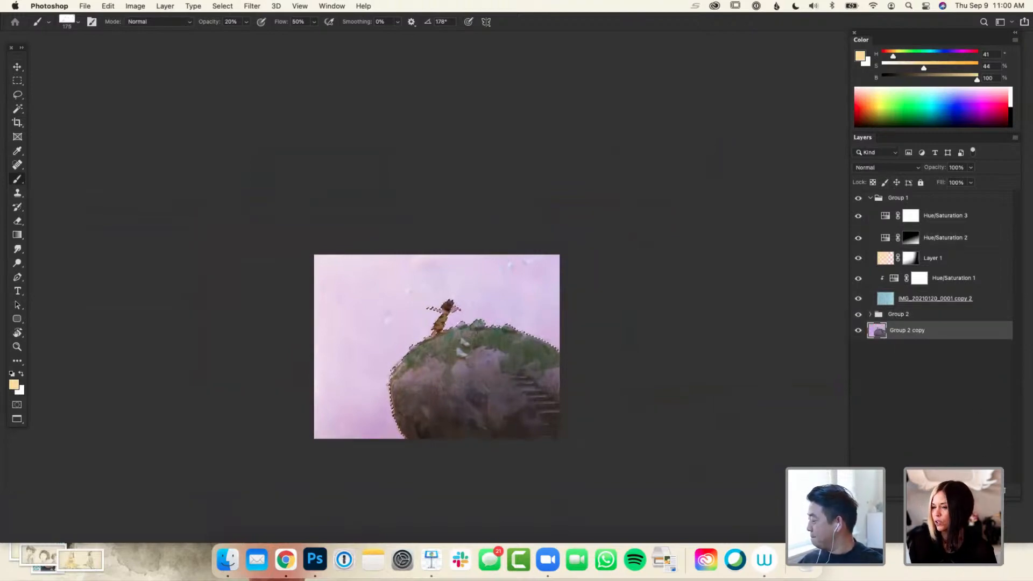
Add a new empty layer directly above the group of painting layers
click(919, 317)
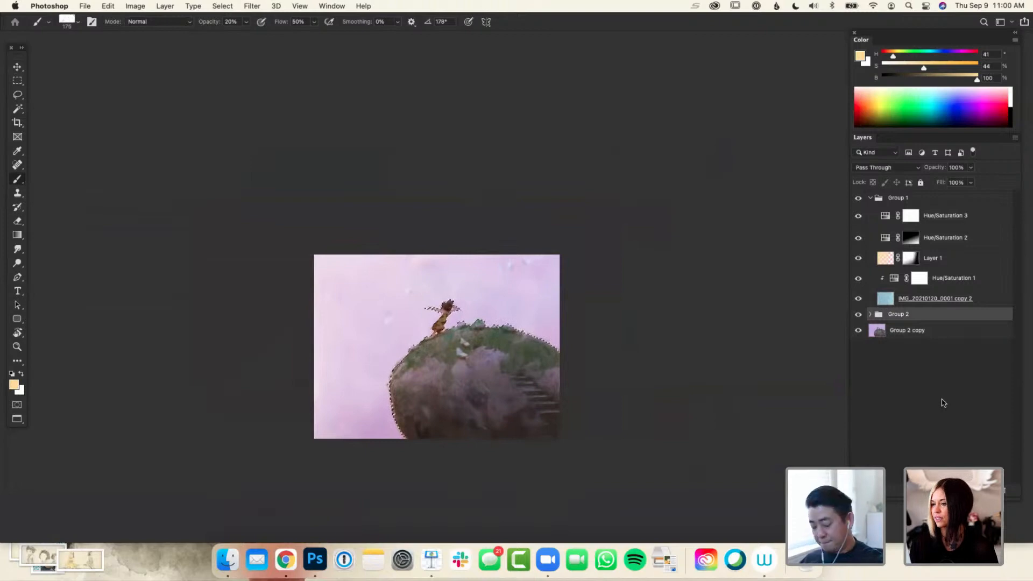
key(super+shift+n)
key(Return)
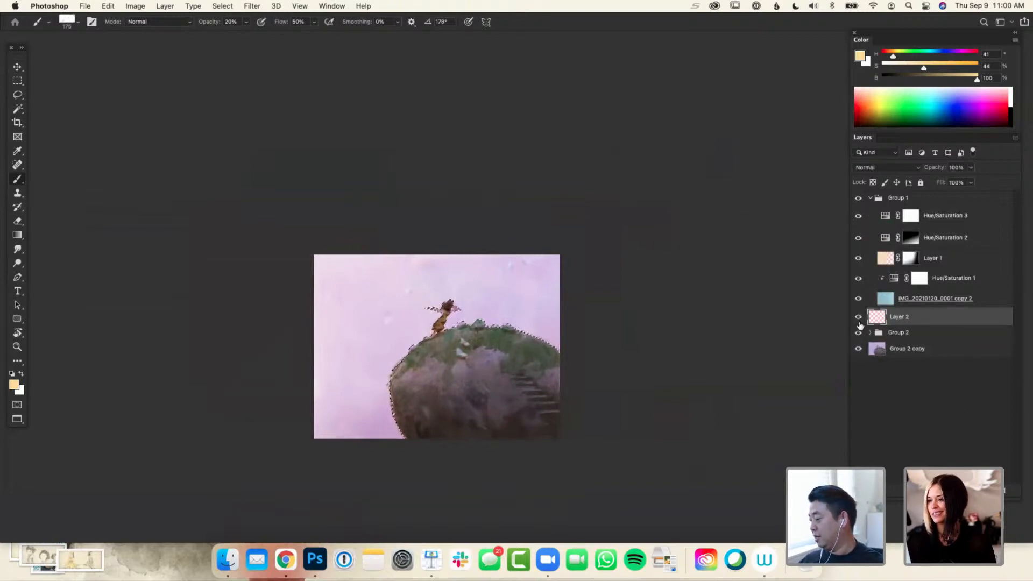
Try copying the selected rock and girl from the merged painting to a new layer, and undo the copy
click(876, 350)
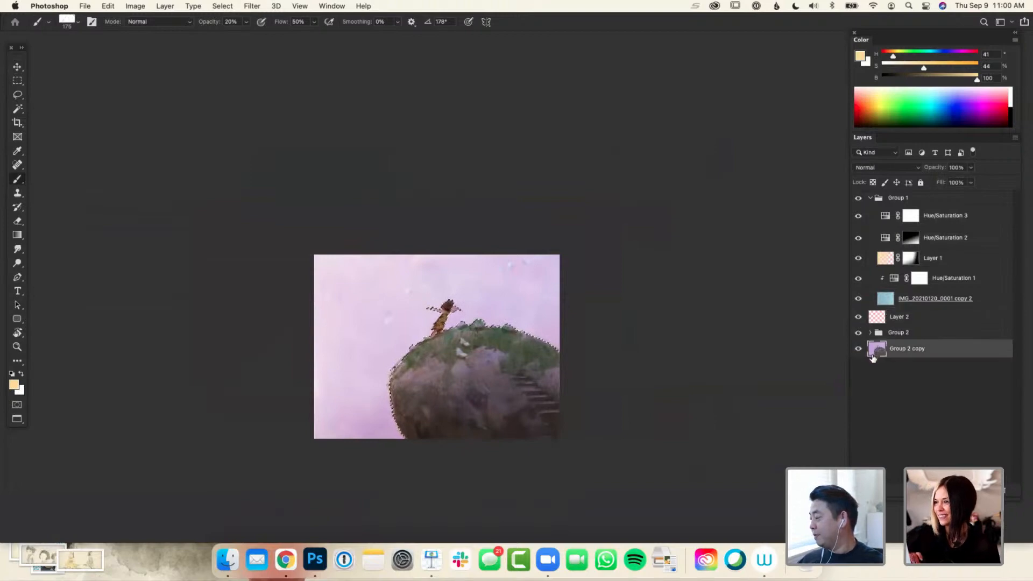
key(super+j)
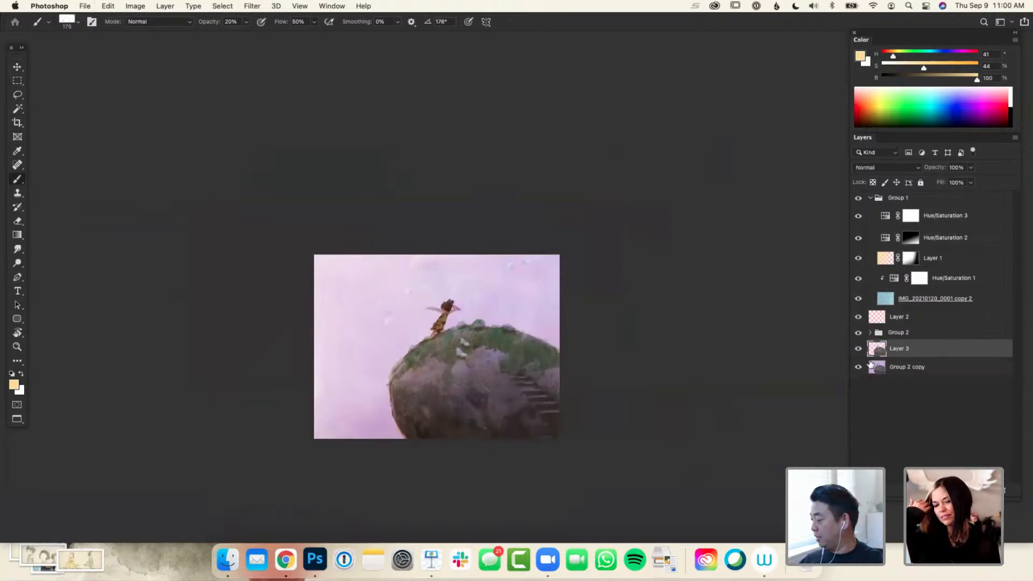
key(super+z)
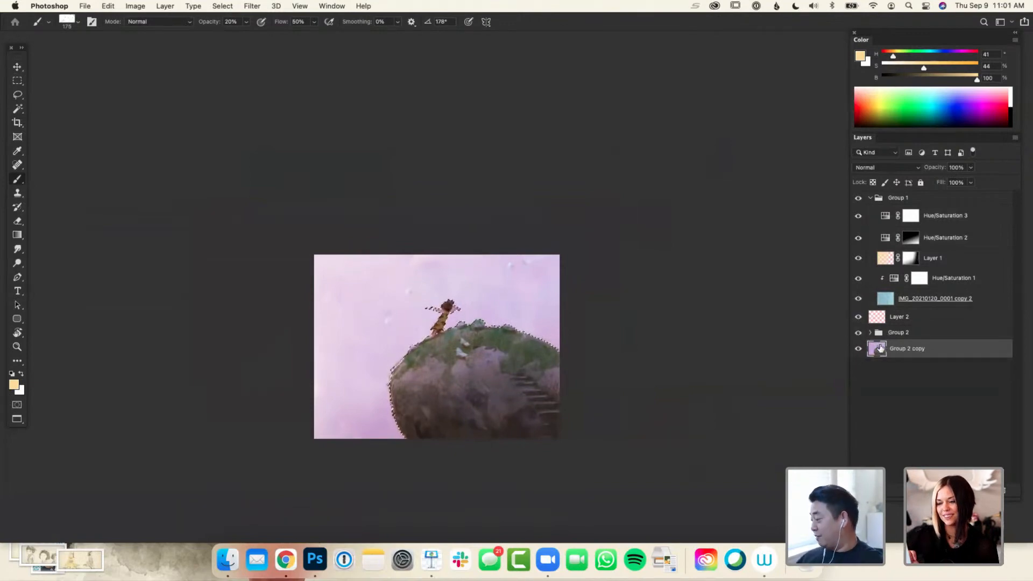
Compare the painting with Group 2 hidden and shown, and look through its layers, leaving it visible and collapsed
click(858, 332)
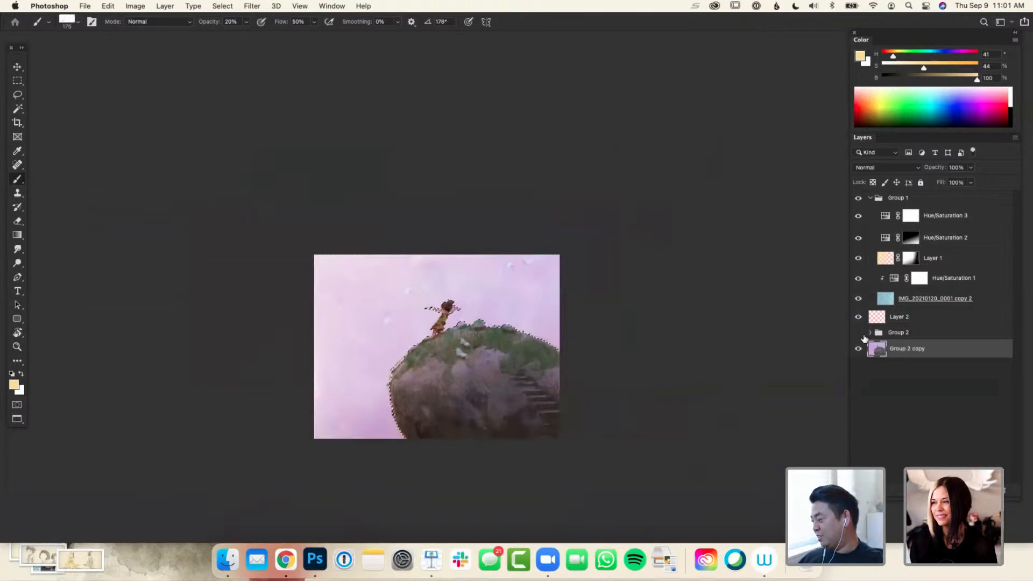
click(894, 337)
click(858, 332)
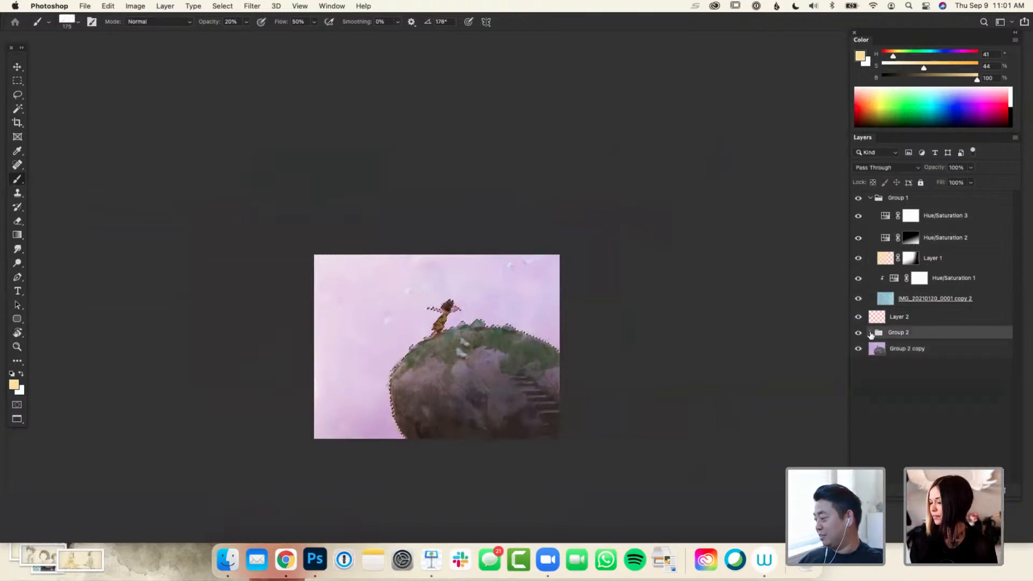
click(870, 332)
click(872, 334)
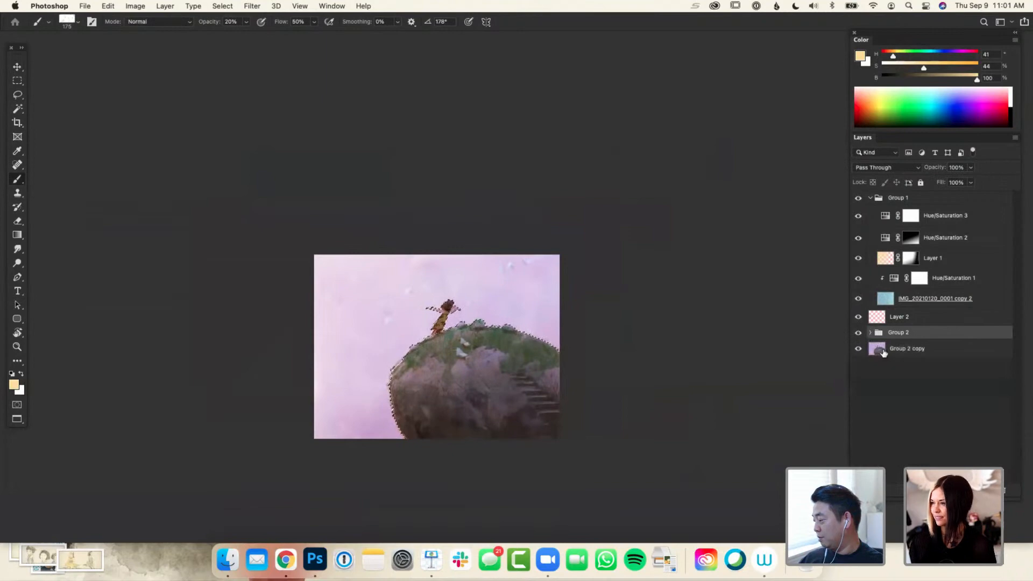
Try pasting the selected rock and girl from the merged painting as a new layer above Group 2, and undo it
click(884, 353)
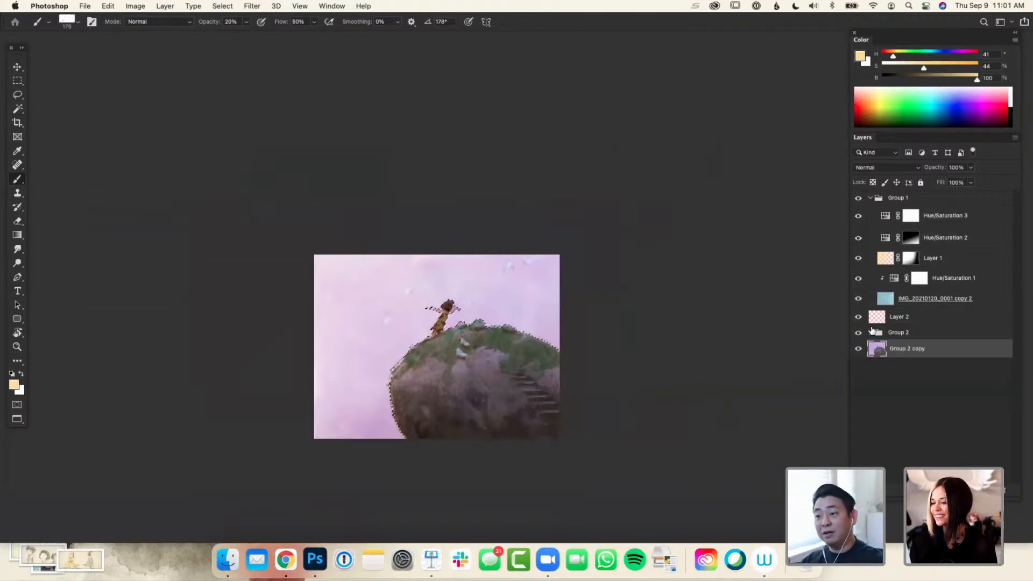
click(904, 344)
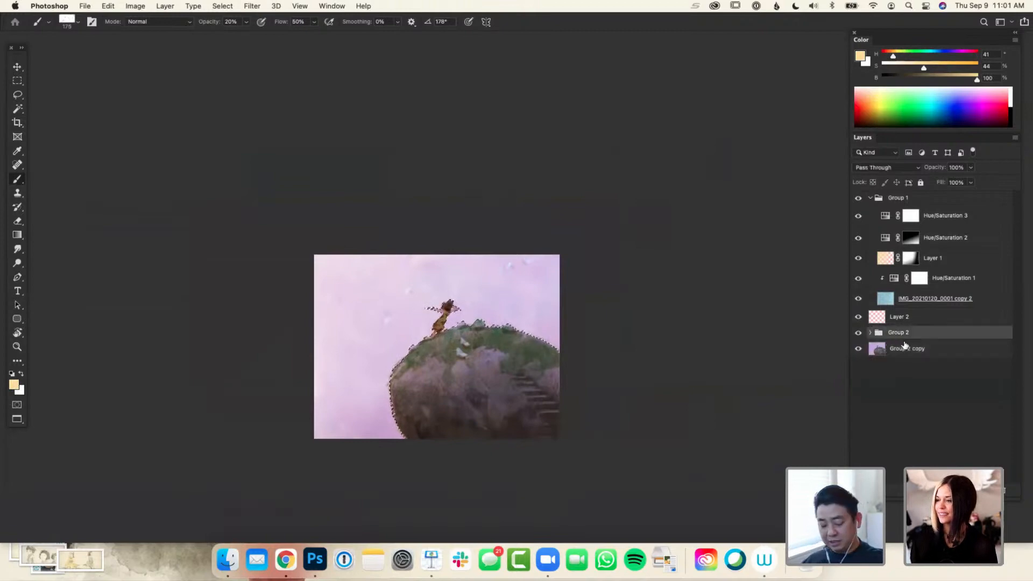
key(super+v)
key(super+z)
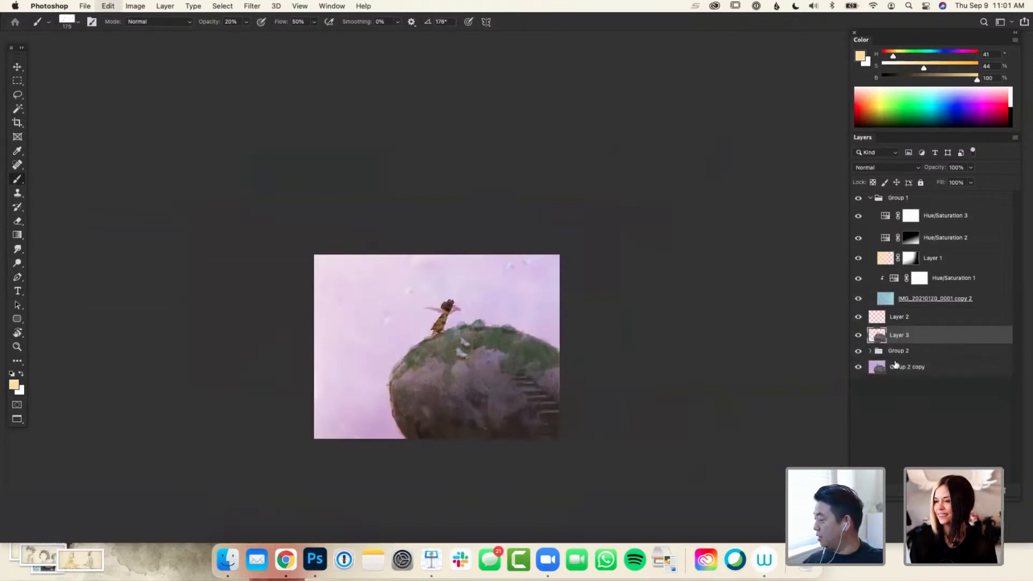
click(900, 355)
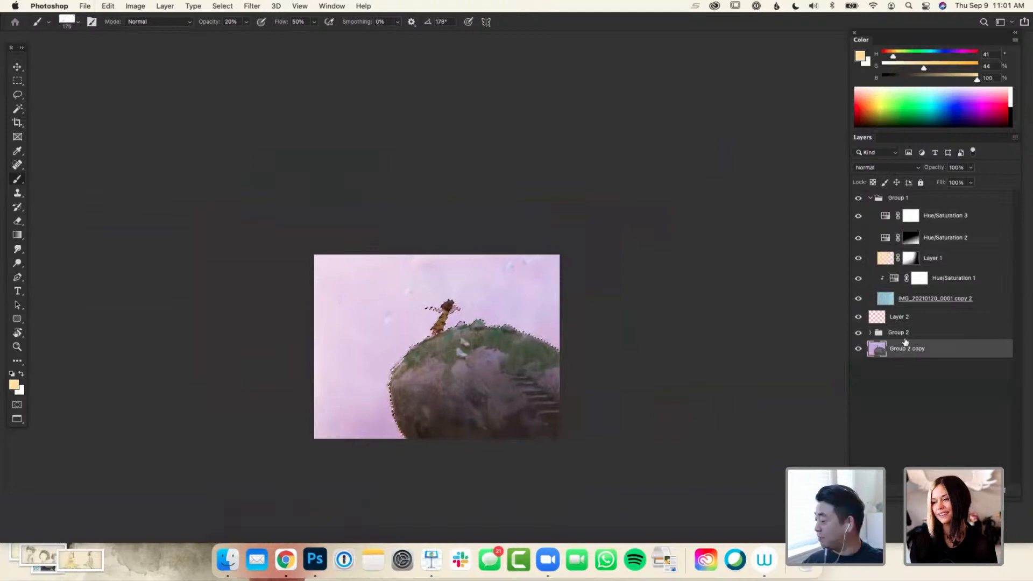
key(super+v)
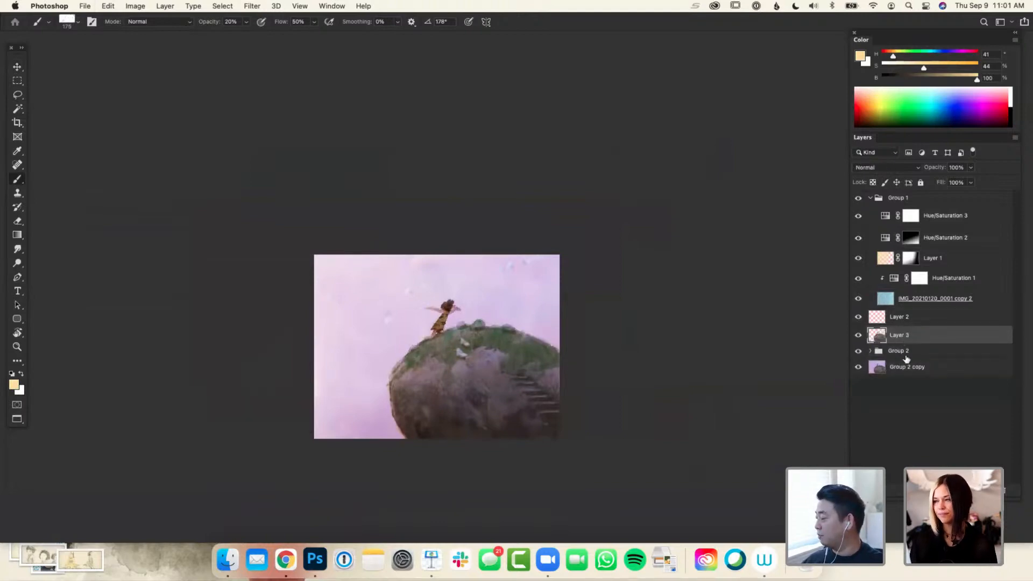
key(super+z)
Invert the selection on the merged Group 2 copy layer and paste the selected sky as a new layer above Group 2
click(894, 350)
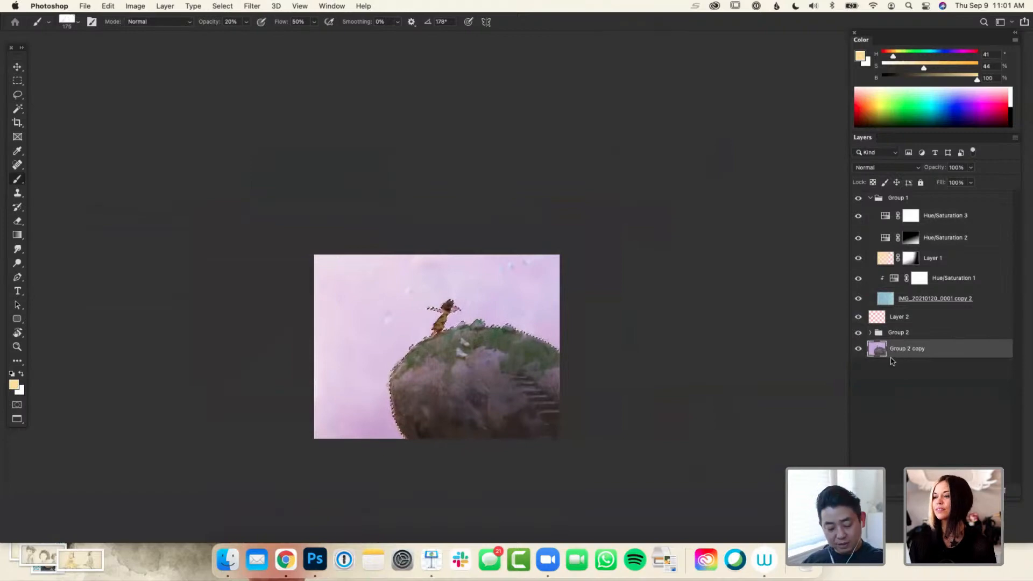
key(shift+super+i)
key(super+c)
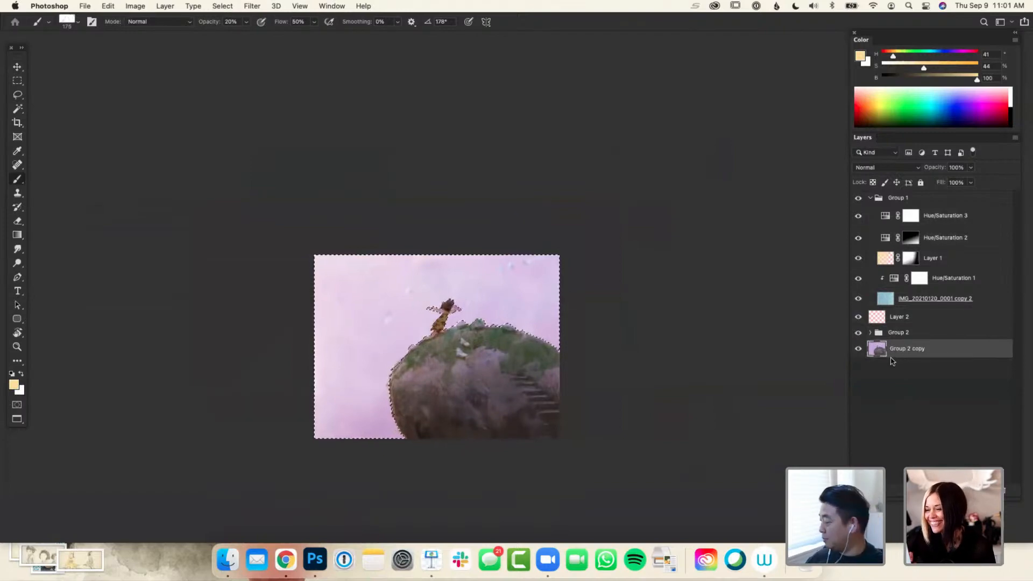
click(908, 336)
key(super+v)
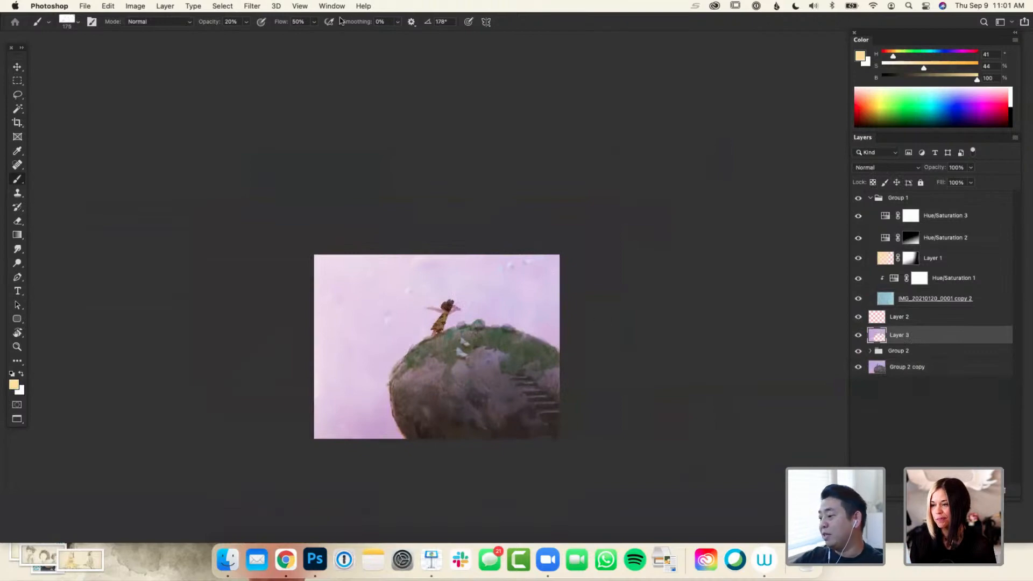
Apply a Gaussian Blur with a radius of 85.4 pixels to the pasted sky layer
click(301, 7)
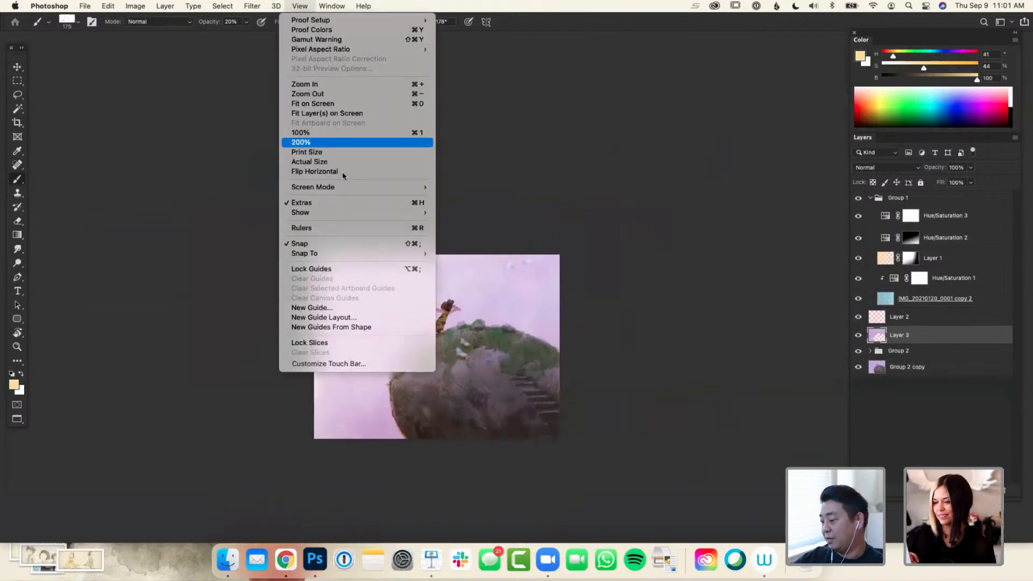
mouse_move(282, 7)
mouse_move(330, 141)
mouse_move(371, 129)
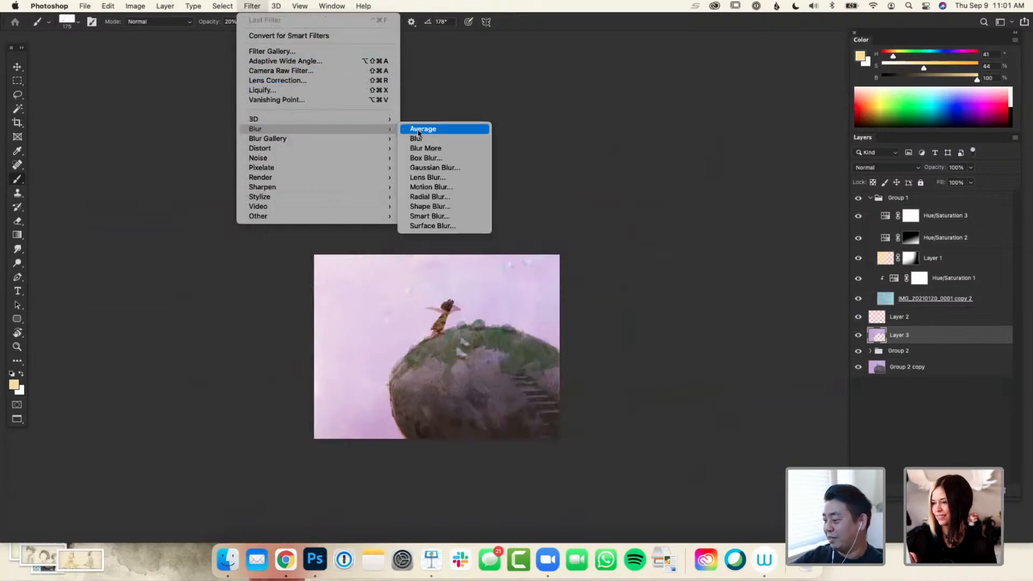
click(435, 167)
drag(767, 467, 777, 468)
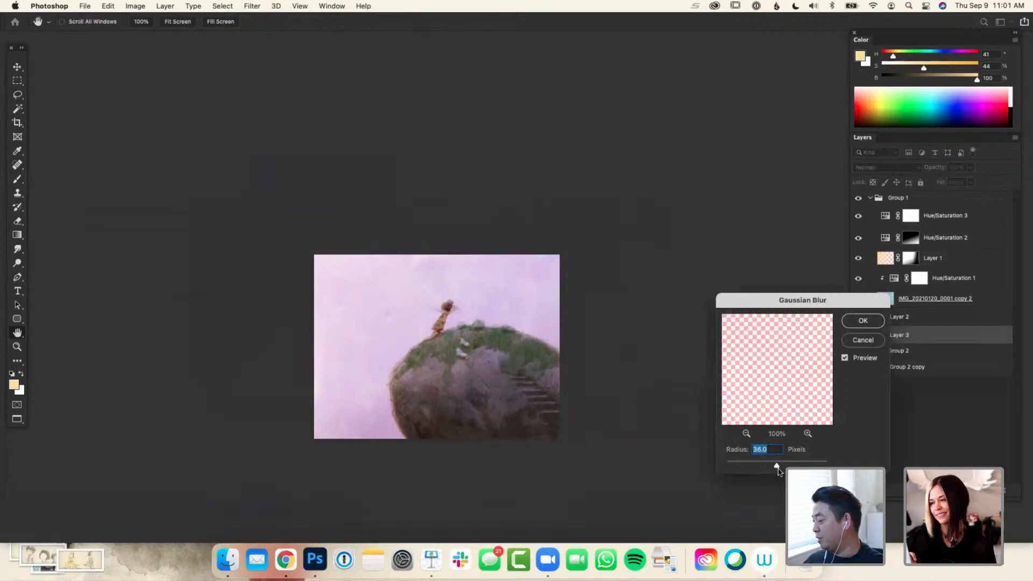
drag(783, 467, 788, 466)
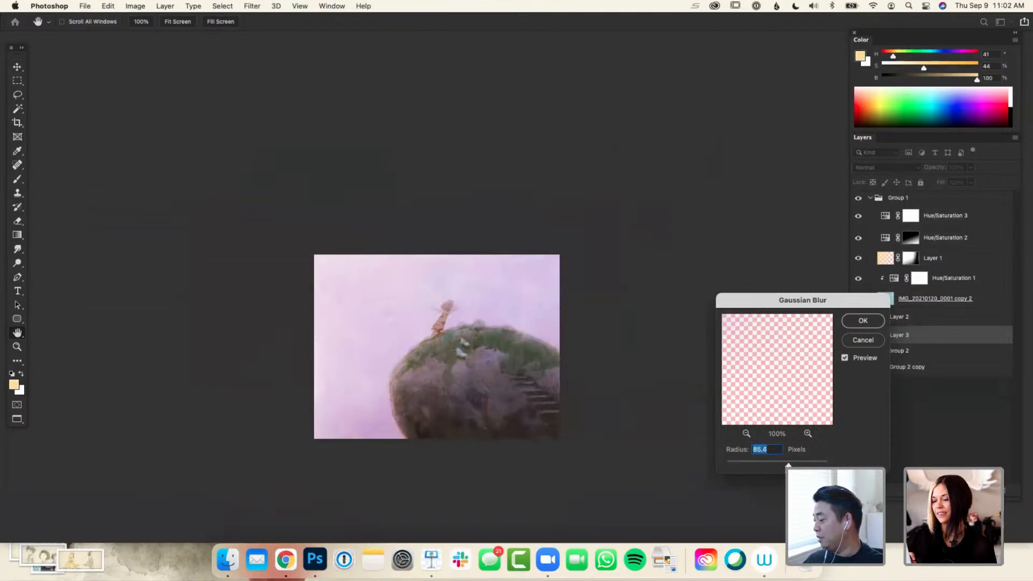
click(863, 320)
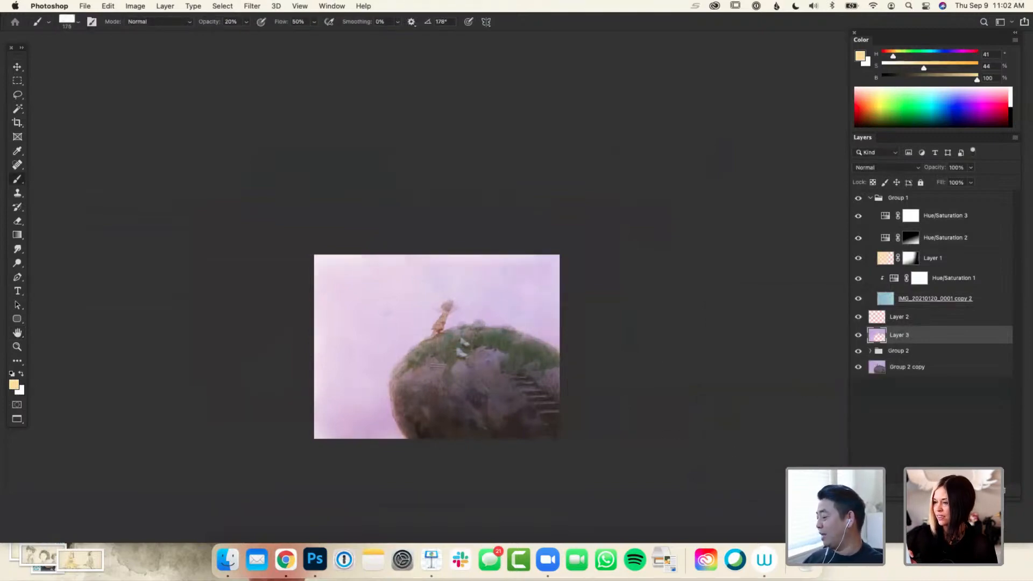
Load the outlines of the pixel layers in Group 2 as a rock-and-girl selection and mask the blurred sky layer with it
click(878, 370)
key(w)
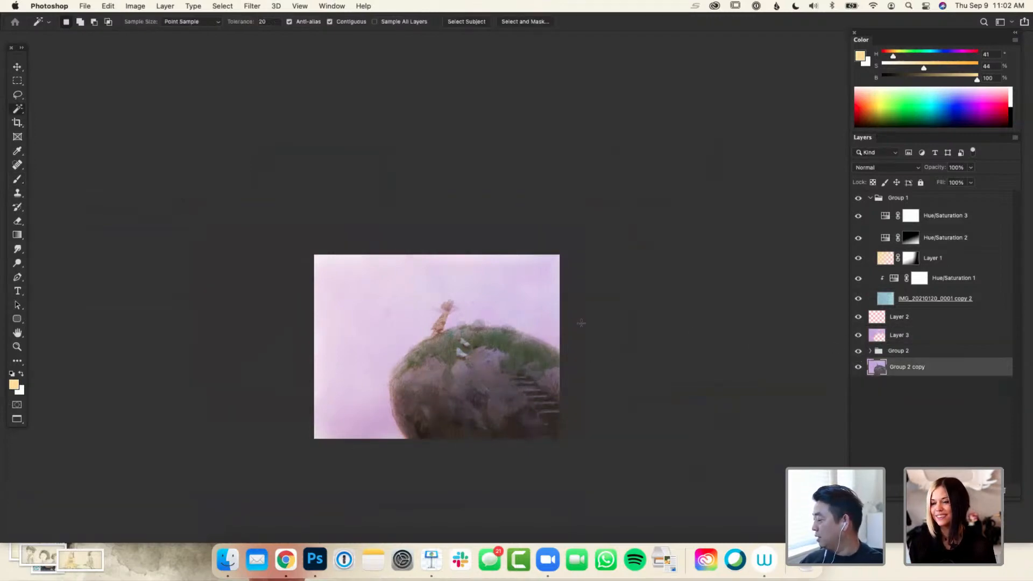
click(871, 351)
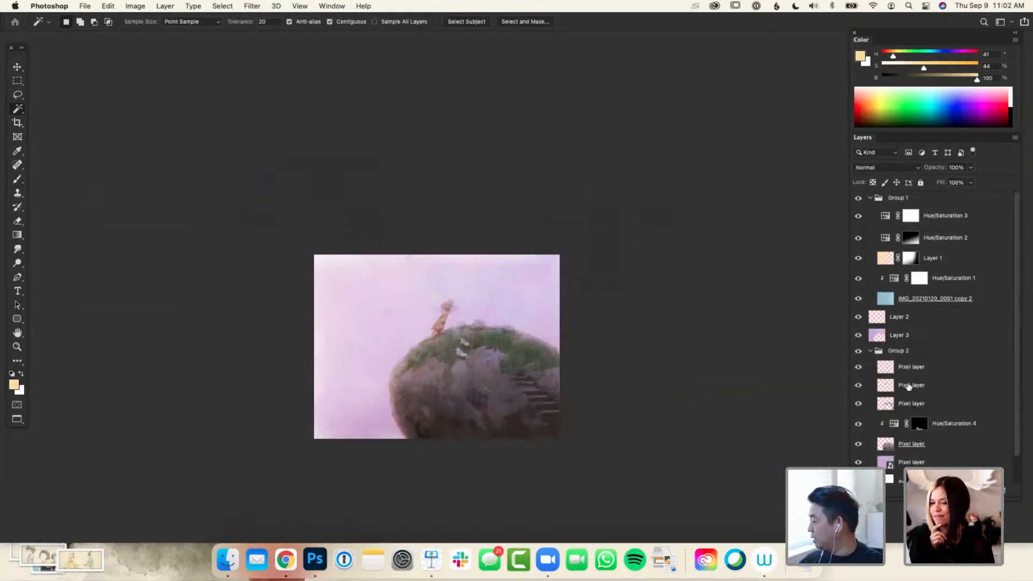
super+click(889, 372)
shift+super+click(888, 389)
shift+super+click(888, 405)
shift+super+click(888, 444)
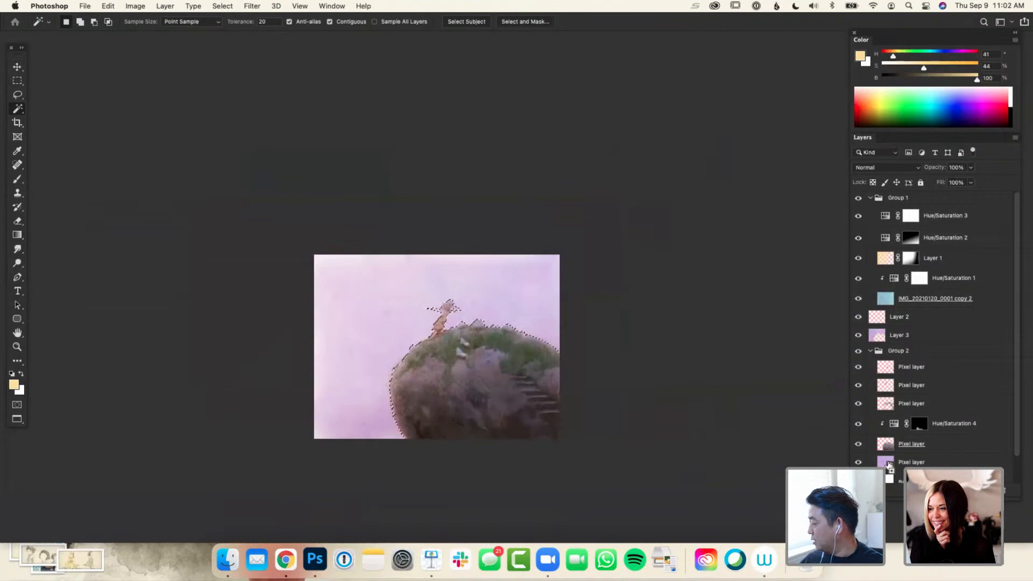
click(893, 340)
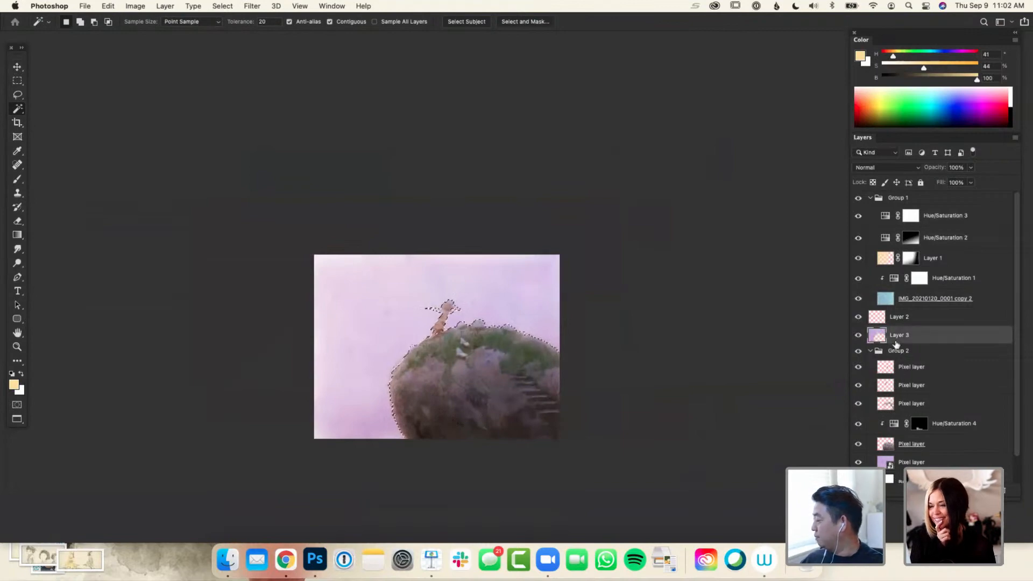
click(952, 491)
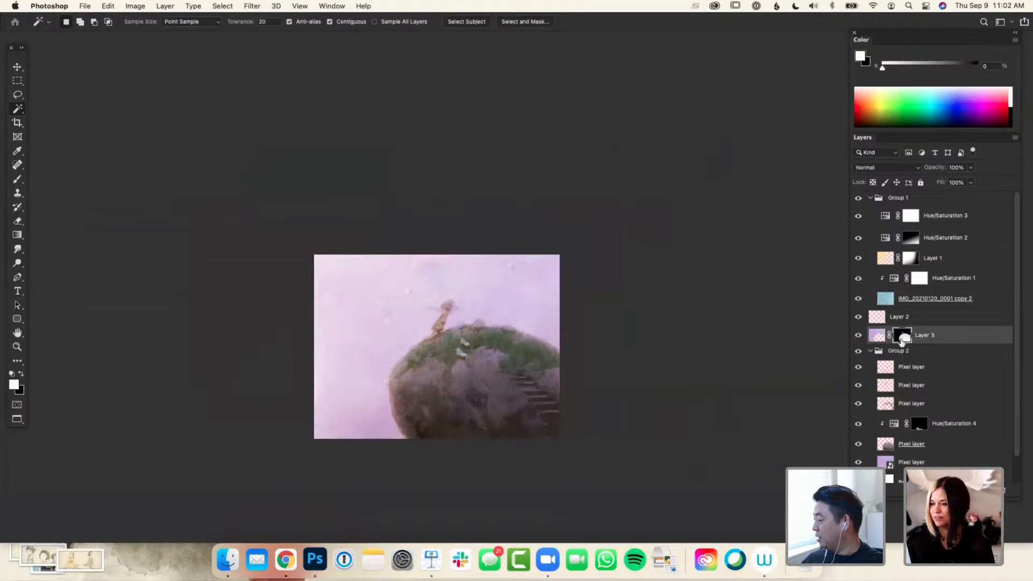
Compare the painting with the masked blurred sky layer hidden and shown, leaving it visible
click(859, 338)
click(858, 338)
click(859, 339)
click(858, 339)
click(859, 338)
click(858, 339)
click(859, 339)
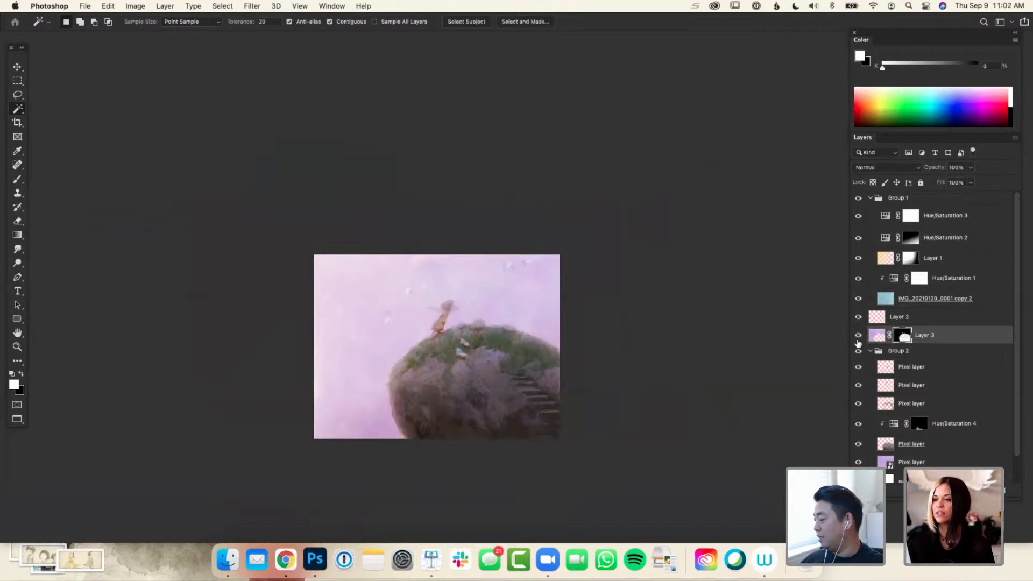
Try erasing the blurred layer's mask over the girl at 100% opacity, and undo the stroke
key(e)
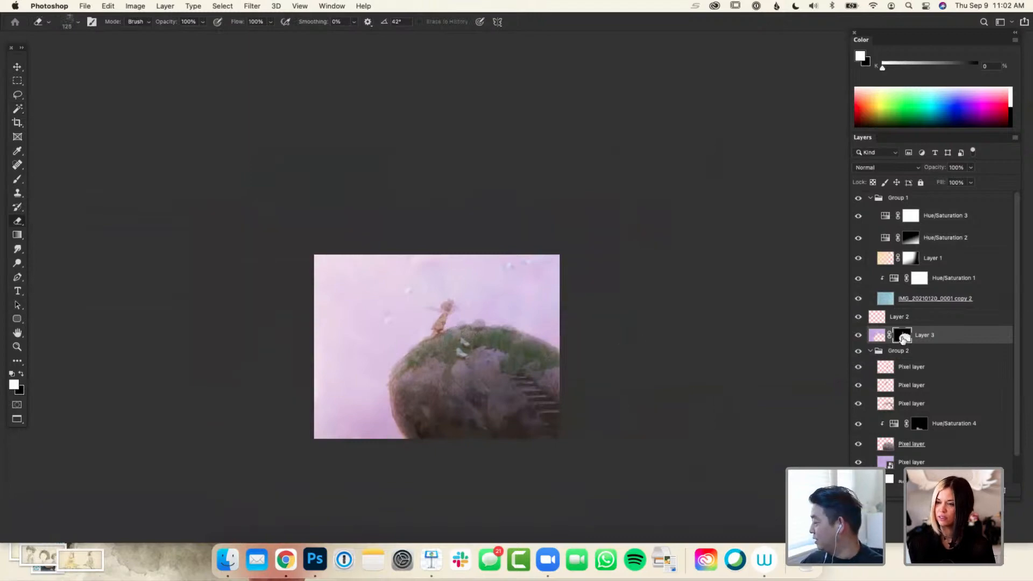
drag(456, 308, 440, 326)
key(x)
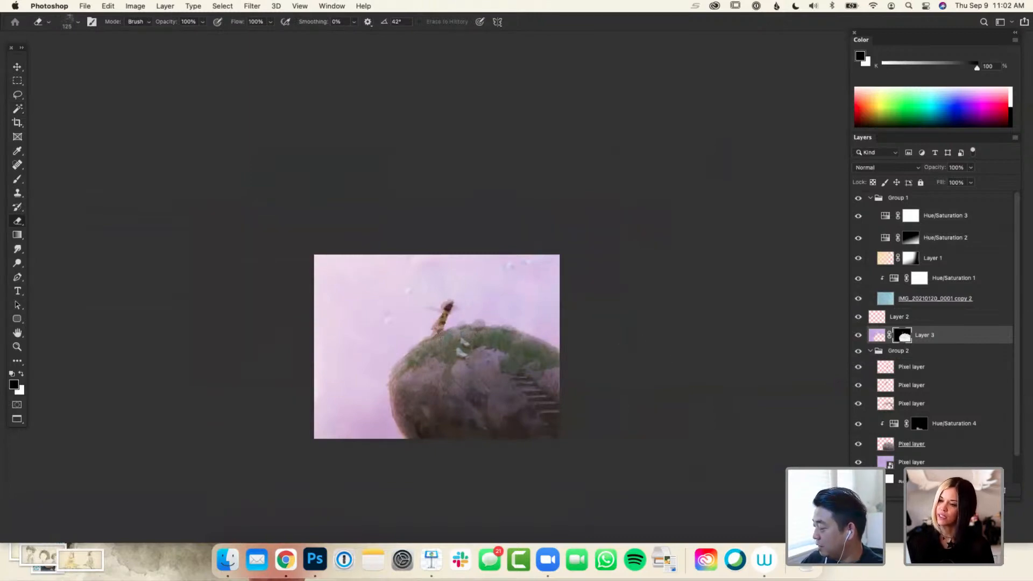
key(super+z)
Check the blurred layer's mask and paint black on it over the girl at 20% opacity, reducing the brush size to 90
key(3)
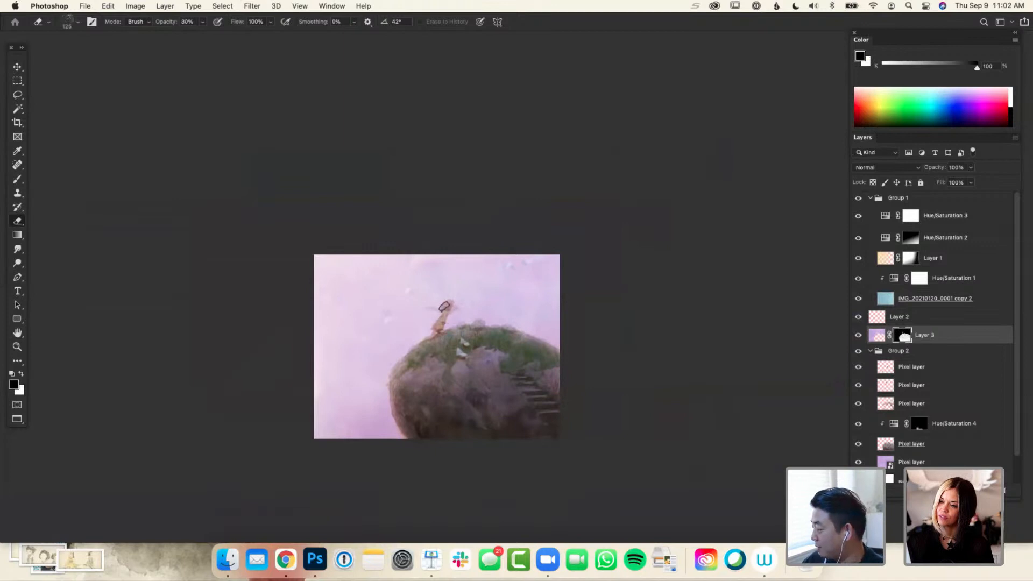
alt+click(903, 336)
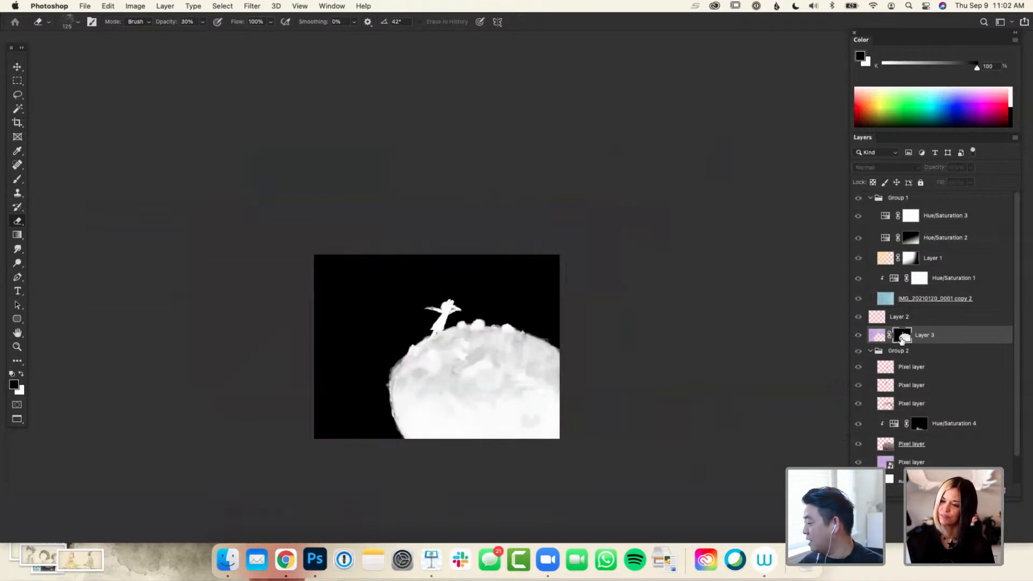
alt+click(902, 336)
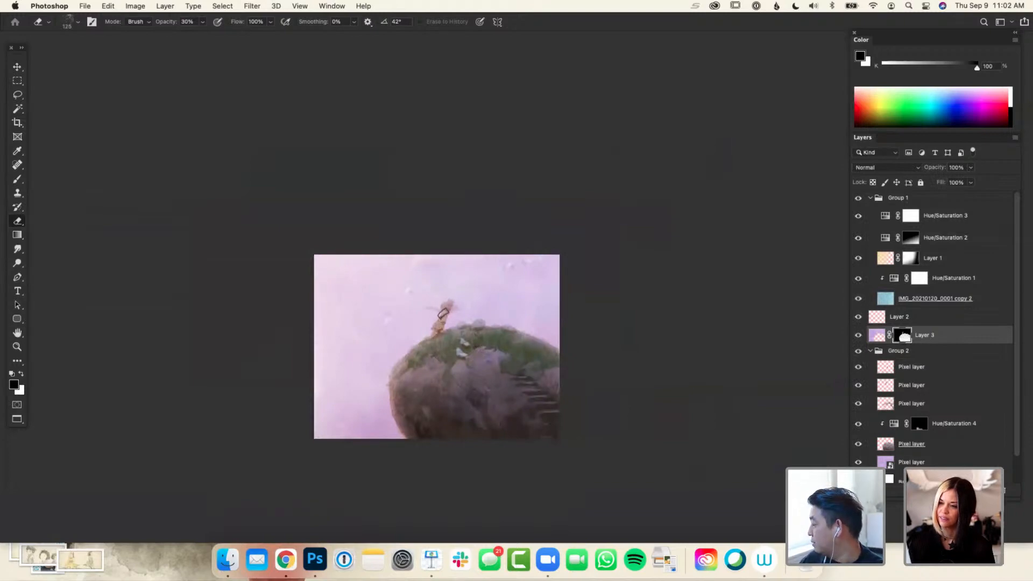
key(b)
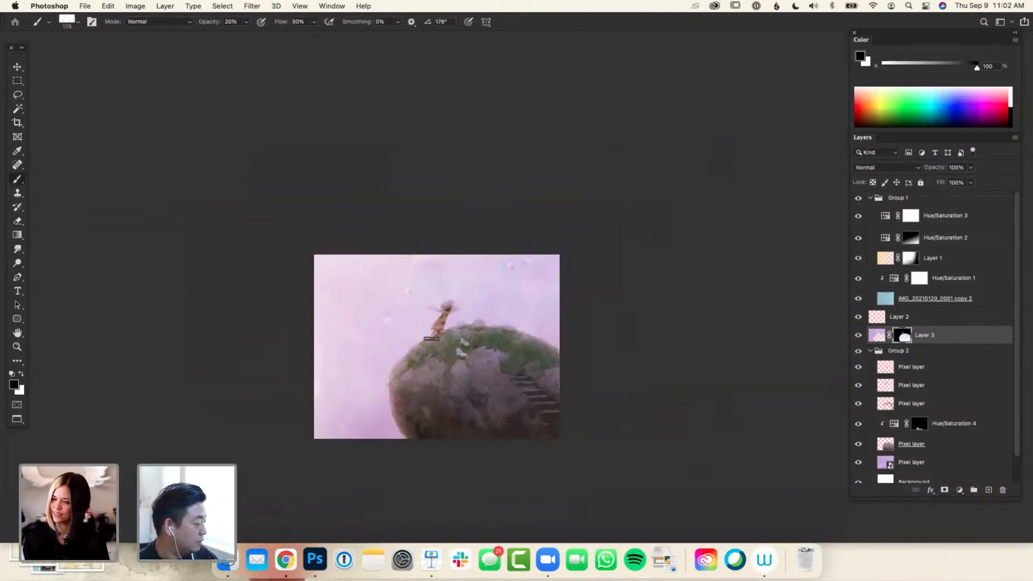
key(bracketleft)
key(bracketleft)
key(bracketleft)
key(bracketleft)
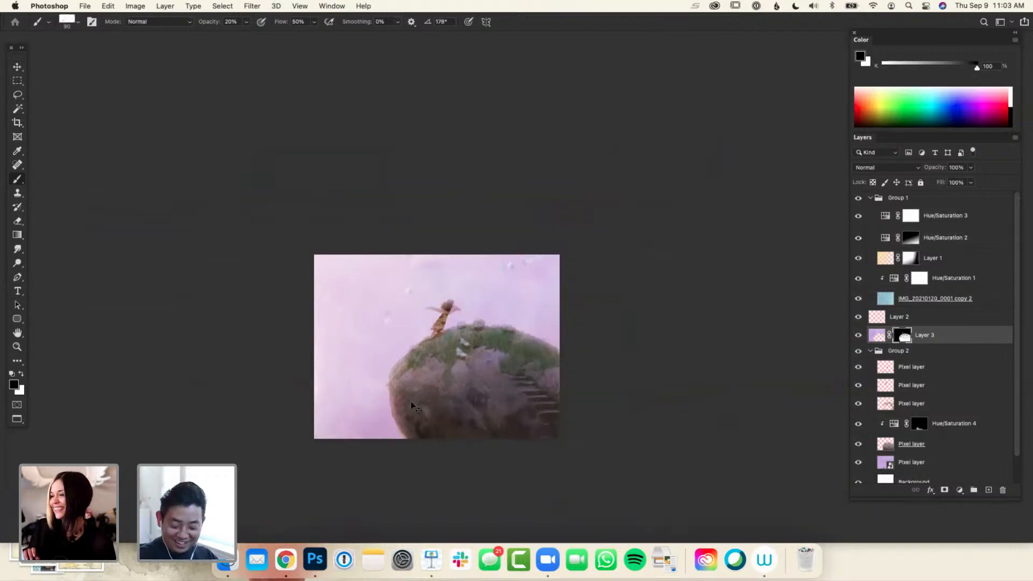
Examine the whole painting at several zoom levels to judge the atmospheric haze over the rock and girl
key(super+minus)
key(super+minus)
key(super+plus)
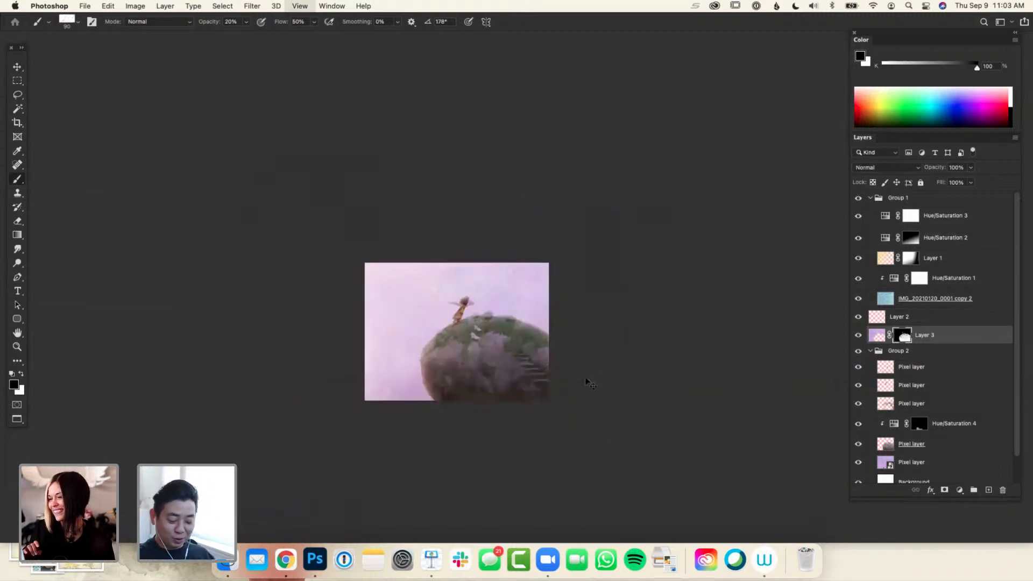
key(super+plus)
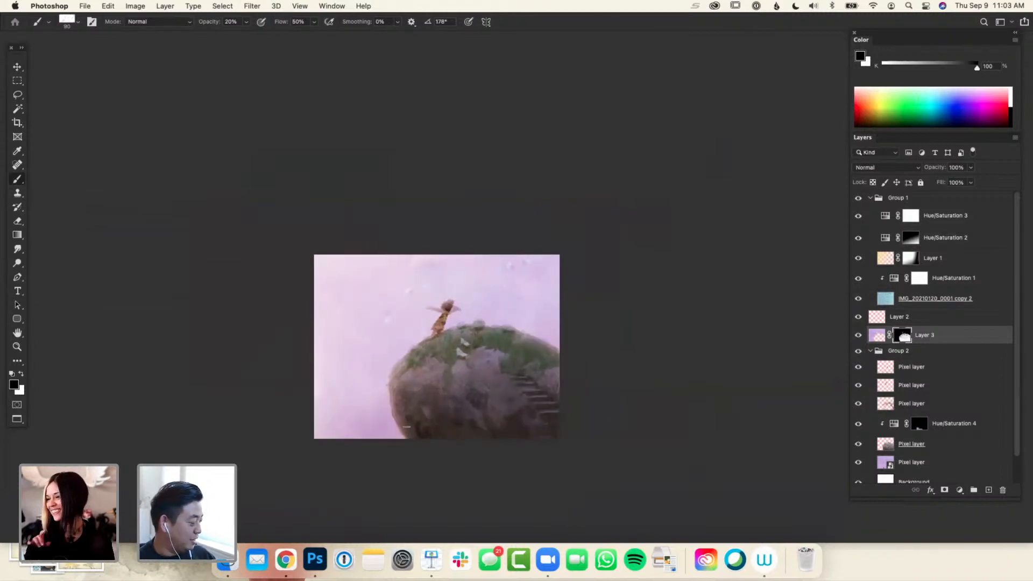
key(super+minus)
key(super+minus)
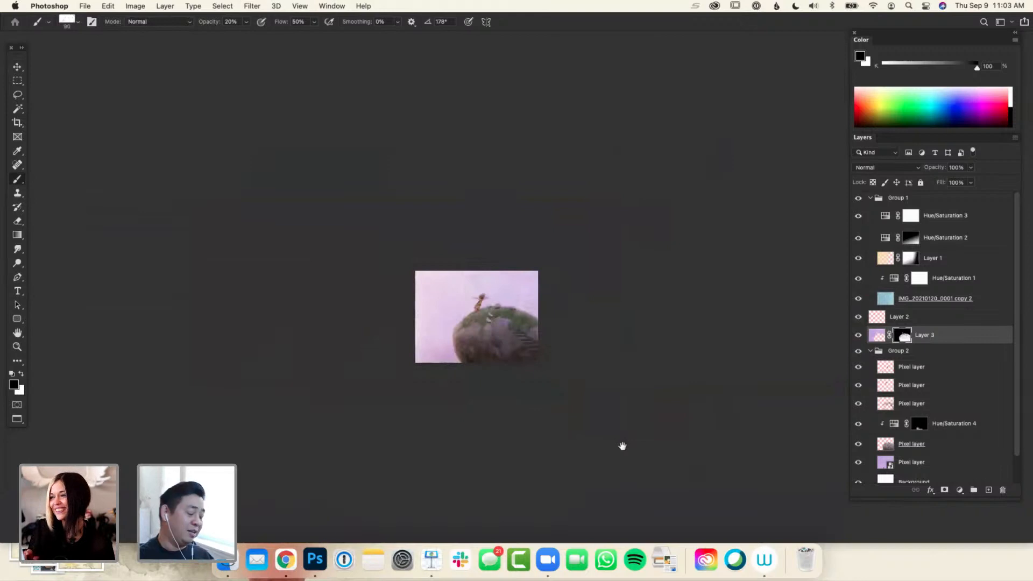
key(super+plus)
key(super+plus)
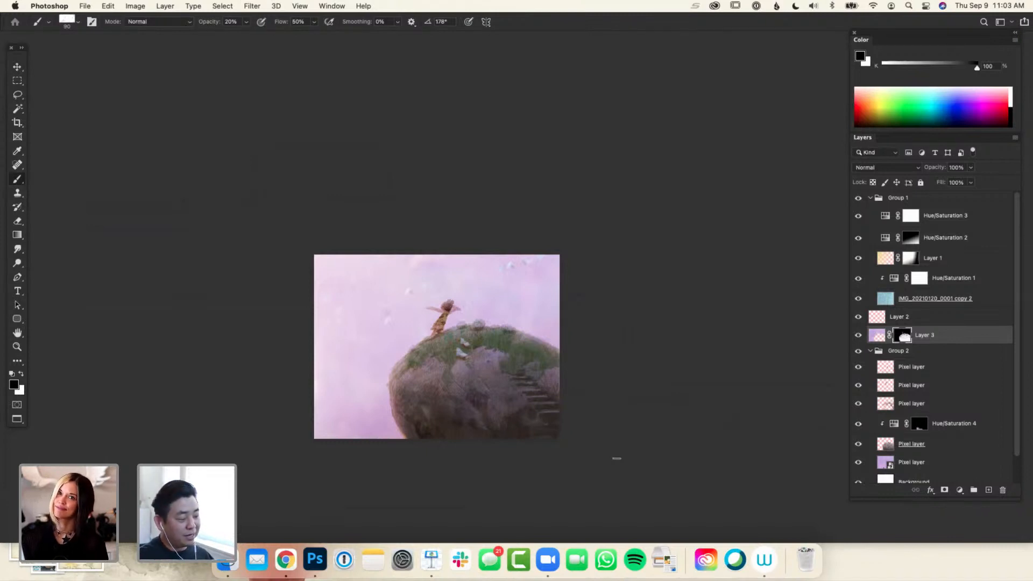
key(super+equal)
key(super+minus)
Add a new empty layer above Hue/Saturation 3 in Group 1 and set the foreground colour to white
key(super+equal)
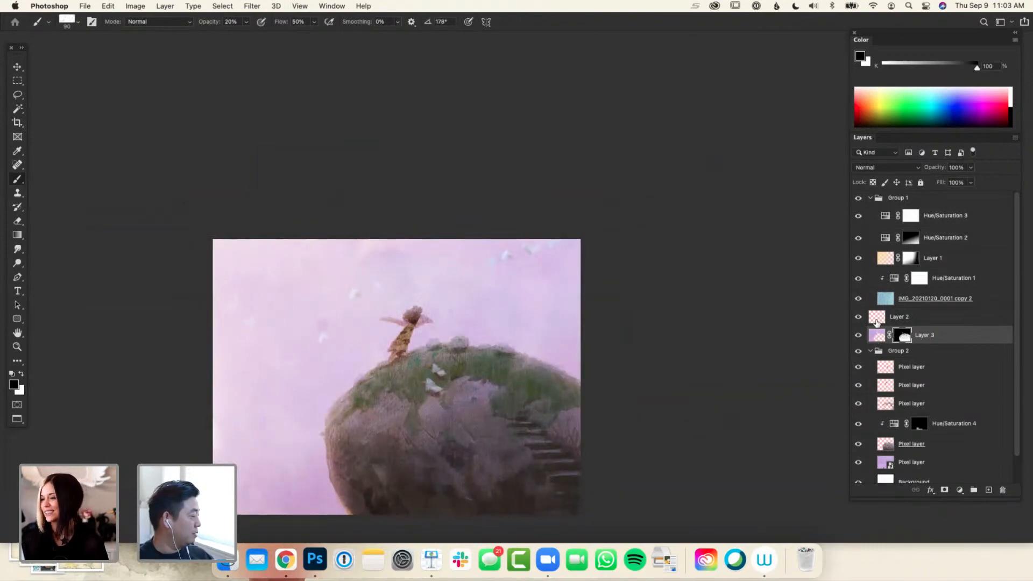
click(928, 216)
key(super+shift+n)
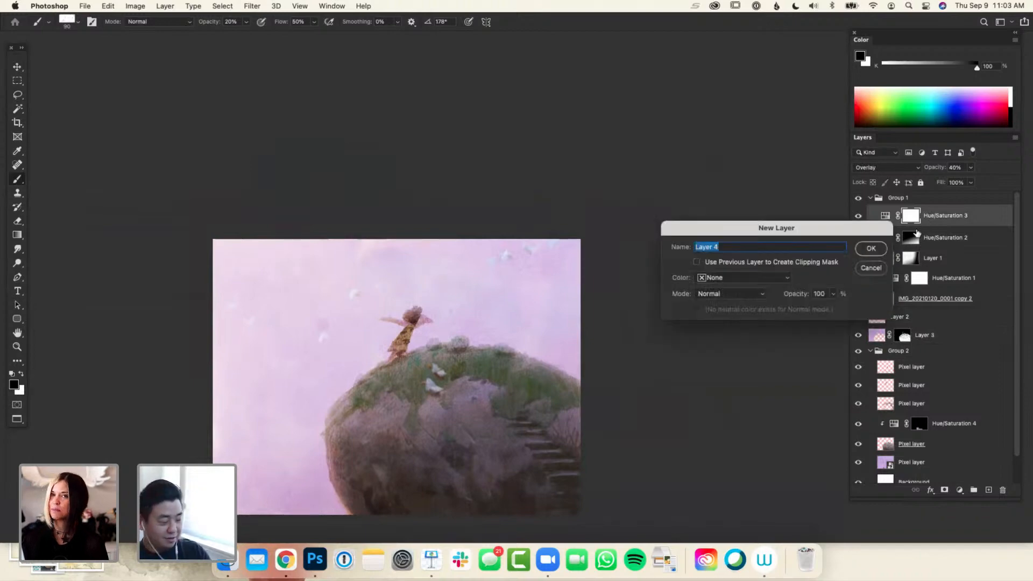
key(Return)
click(926, 90)
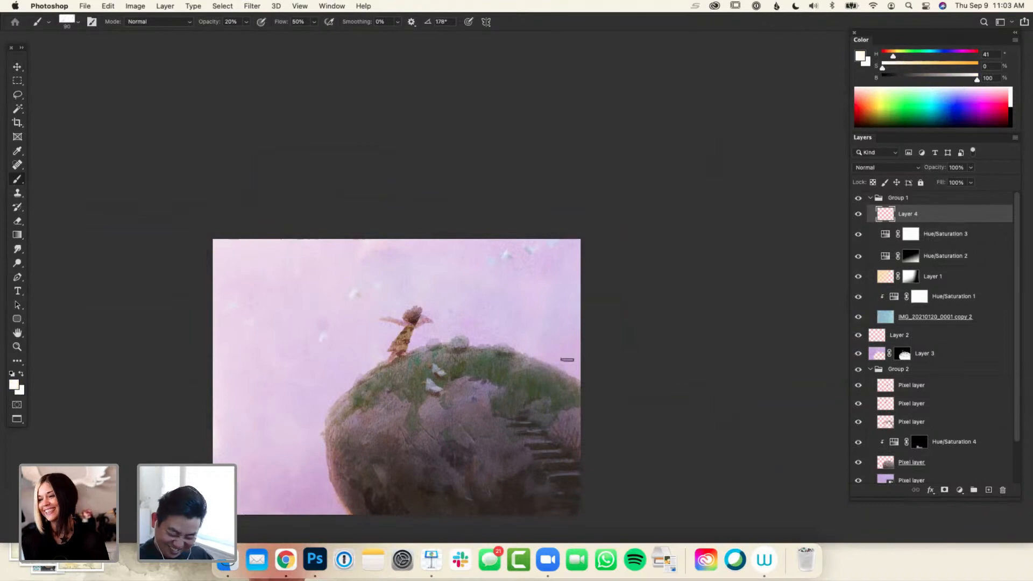
Lasso a small wing shape over the bird to the upper left of the girl, fill it with white and deselect
key(l)
drag(349, 297, 359, 289)
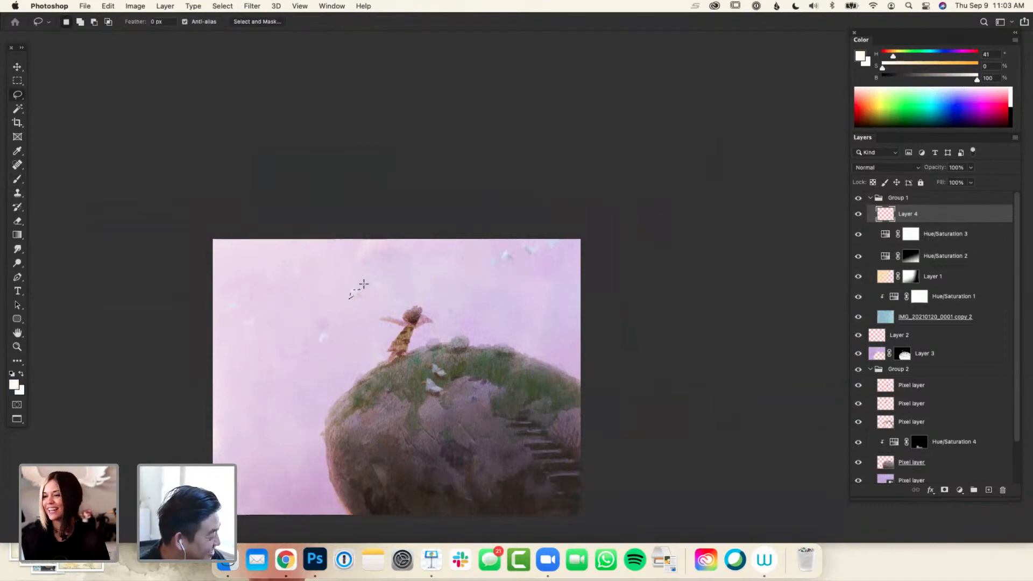
key(alt+BackSpace)
key(ctrl+d)
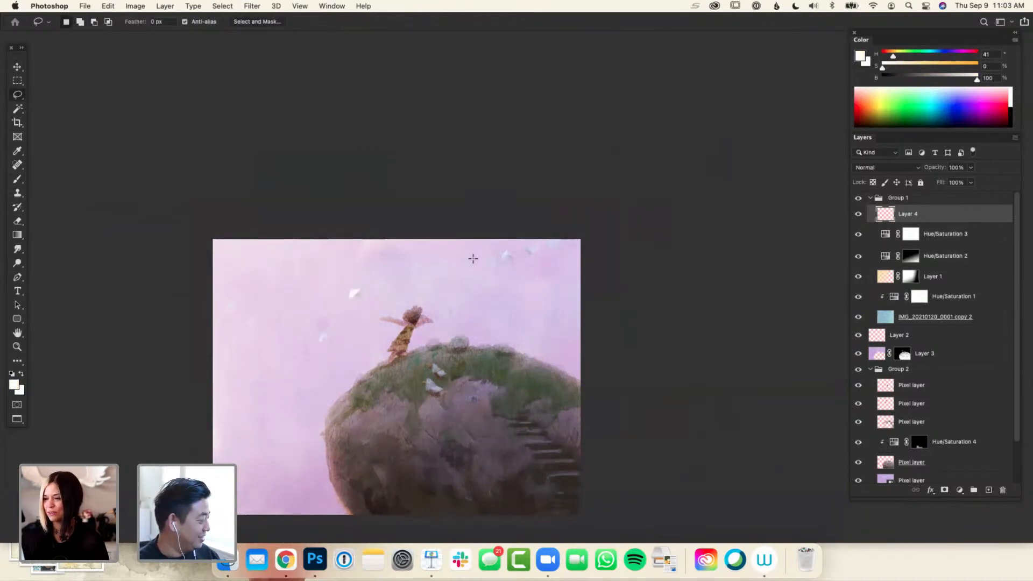
Lasso small wing shapes over the birds near the painting's upper-right corner and far left, fill them with white and deselect
key(ctrl+d)
mouse_move(511, 248)
mouse_down()
mouse_move(505, 253)
mouse_move(512, 246)
mouse_up()
key(alt+BackSpace)
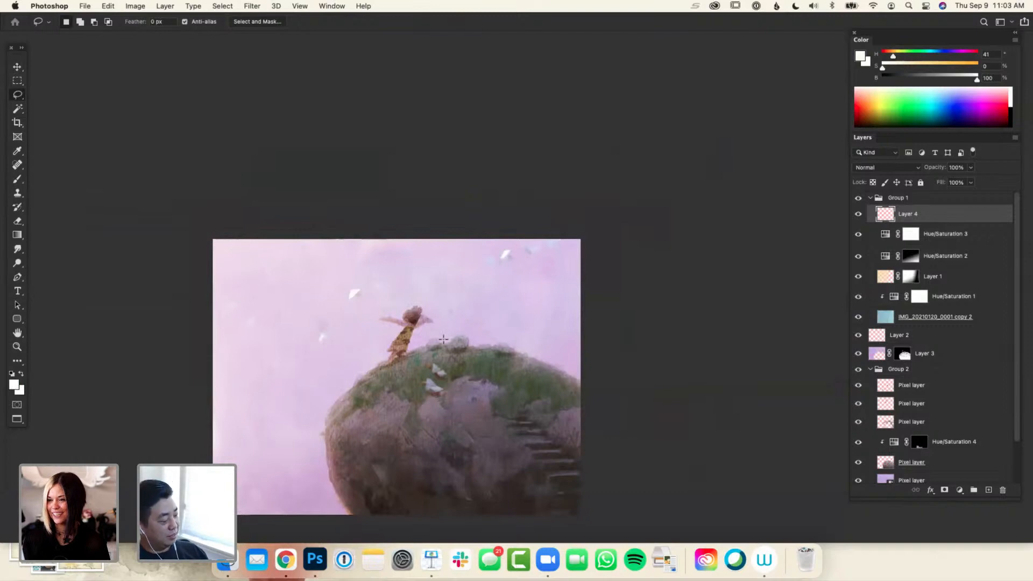
drag(248, 321, 243, 322)
key(alt+BackSpace)
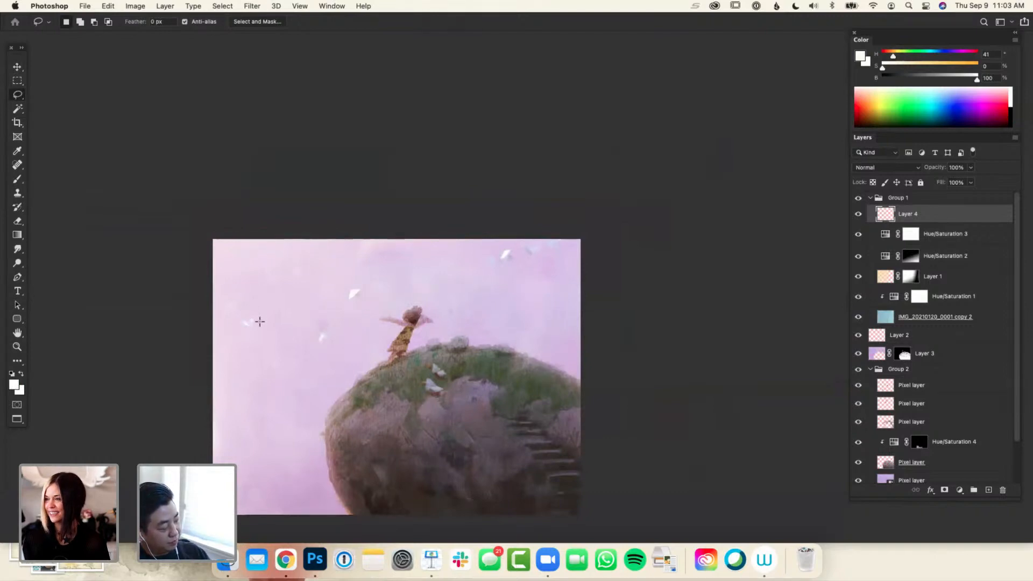
key(alt+BackSpace)
key(super+d)
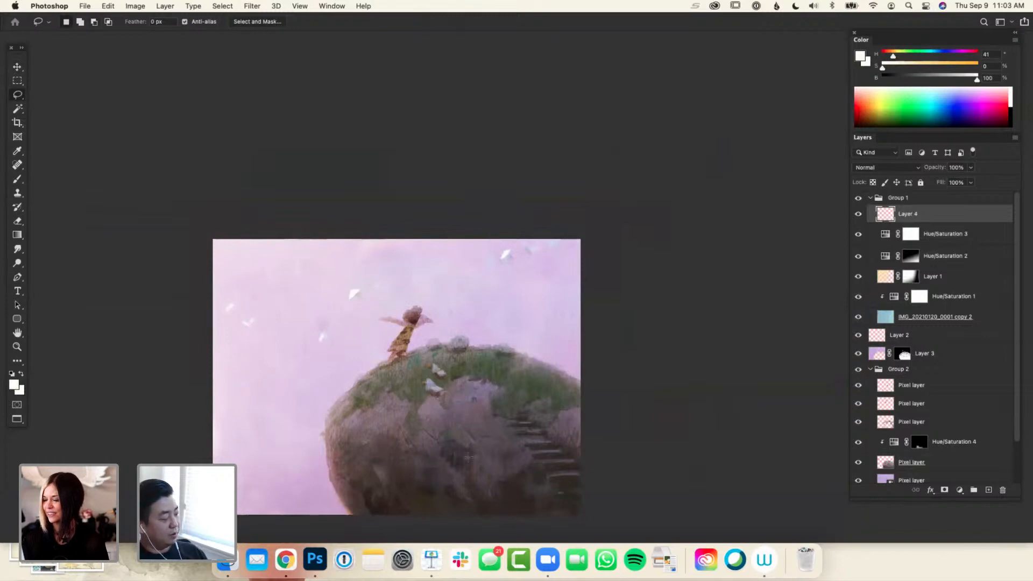
Examine the whole painting at several zoom levels and compare it with Layer 4 hidden and shown to judge the white birds
key(super+minus)
key(super+minus)
drag(602, 432, 571, 434)
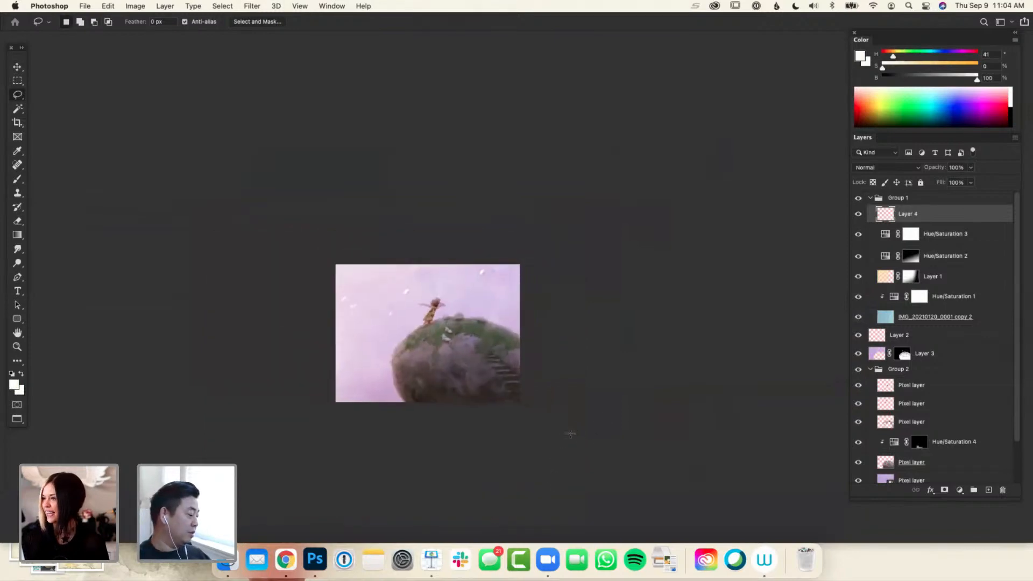
key(super+plus)
key(super+plus)
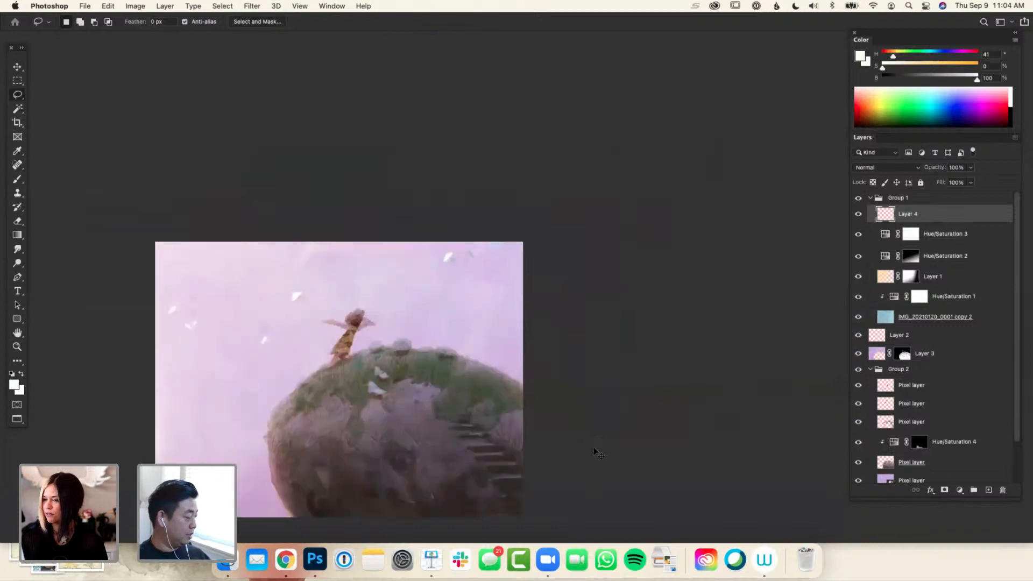
drag(567, 454, 587, 391)
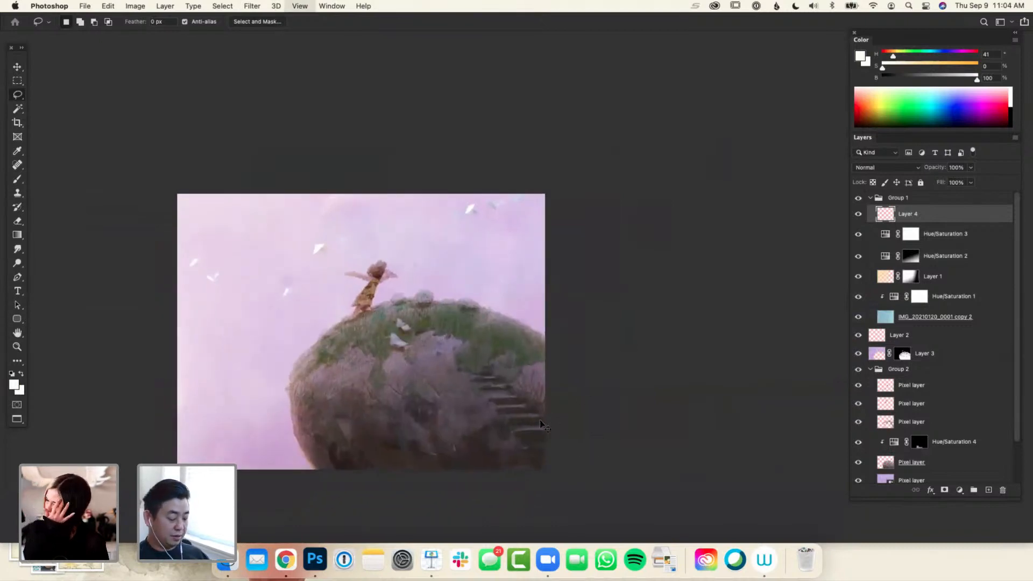
key(super+minus)
drag(573, 432, 569, 434)
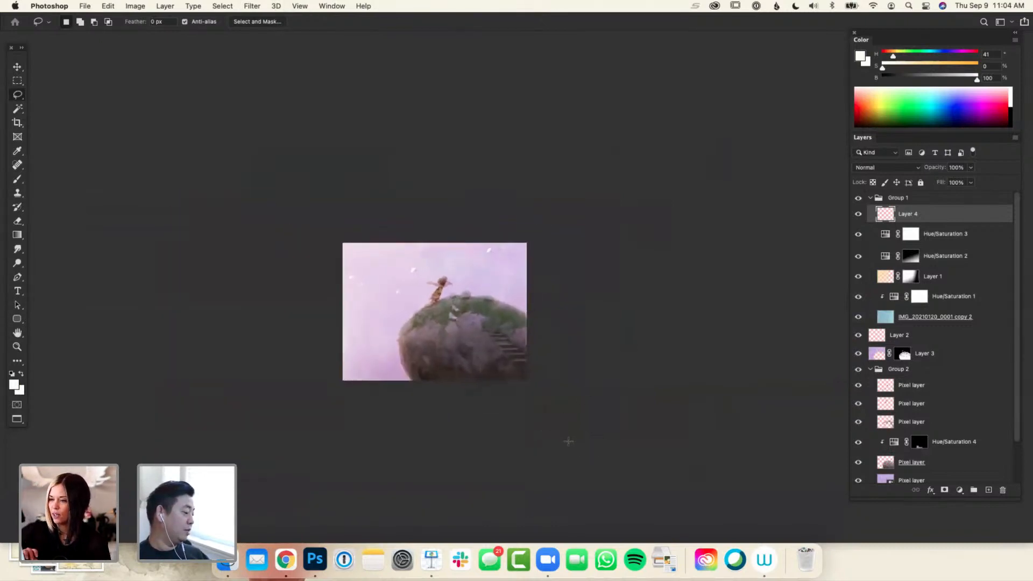
key(super+minus)
key(super+plus)
key(super+plus)
drag(578, 390, 577, 415)
key(b)
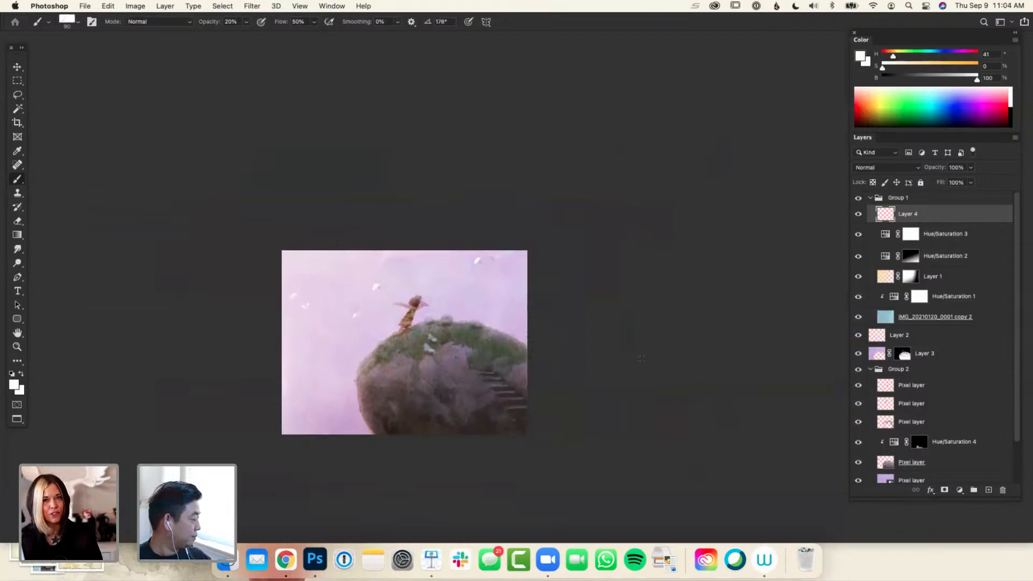
click(859, 216)
click(858, 216)
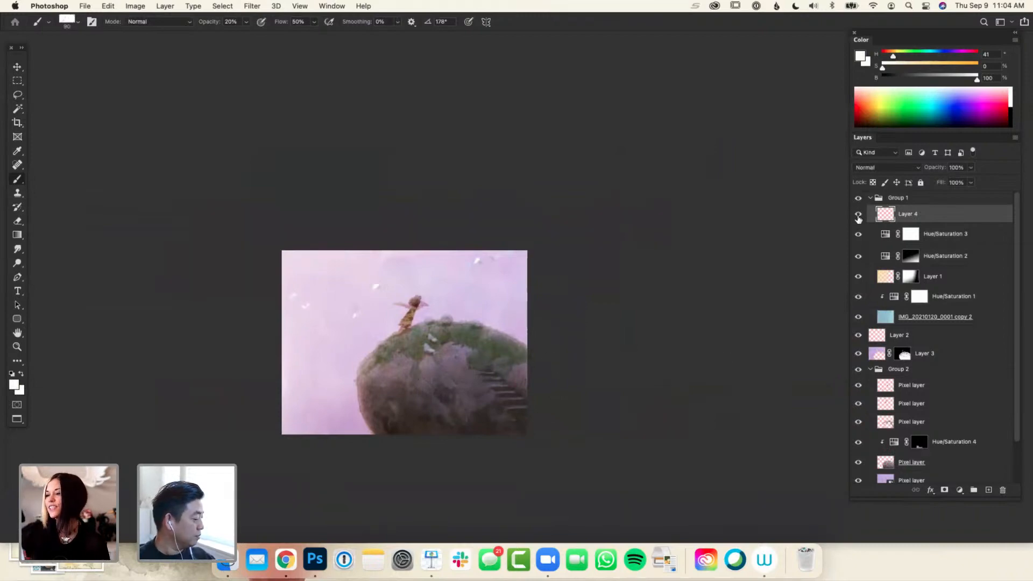
Add a new layer above Layer 4 and paint a muted blue, hue 223, saturation 25, brightness 54, over the rock's grassy top
key(super+shift+n)
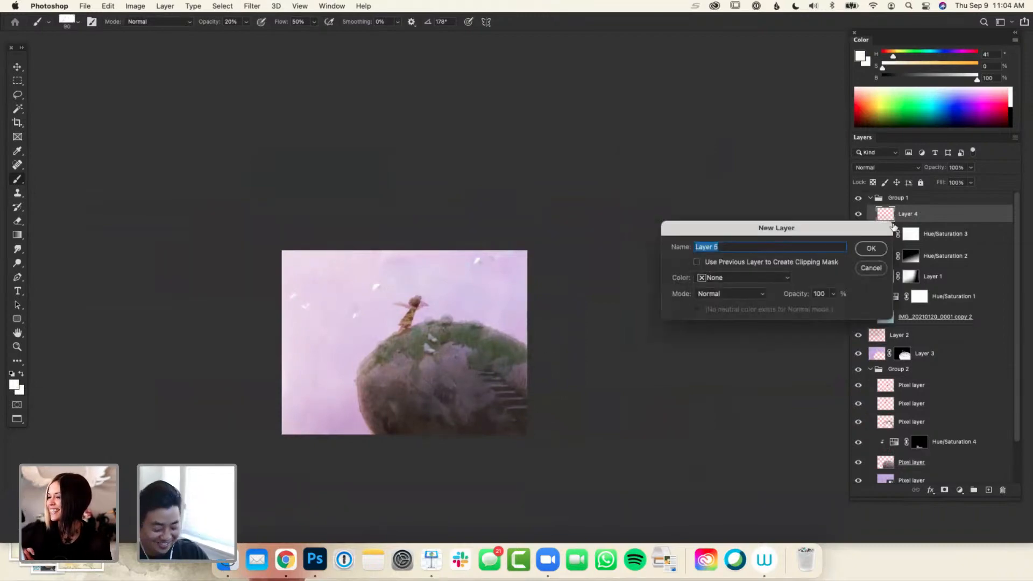
key(Return)
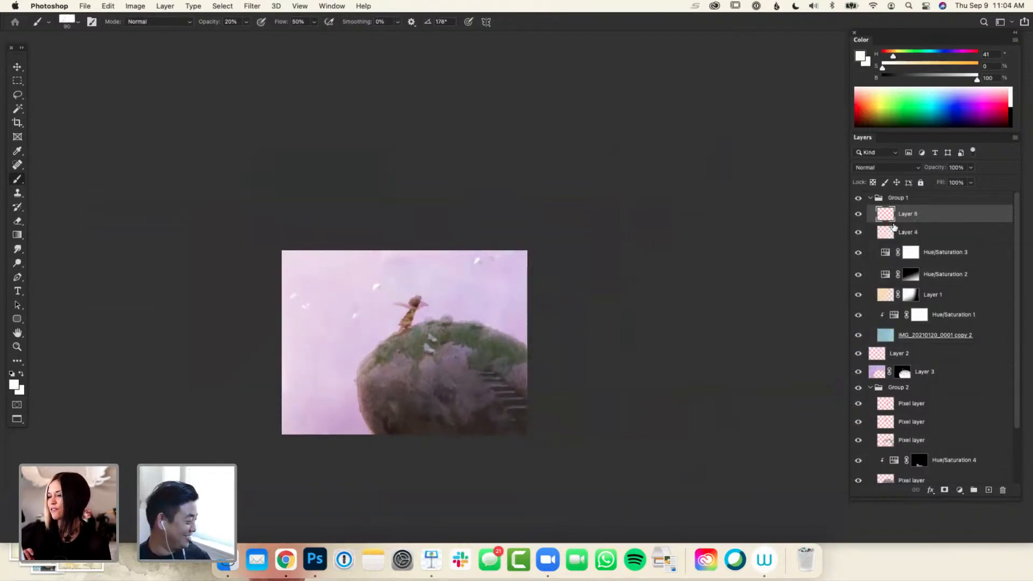
alt+click(464, 328)
drag(928, 57, 906, 68)
click(910, 68)
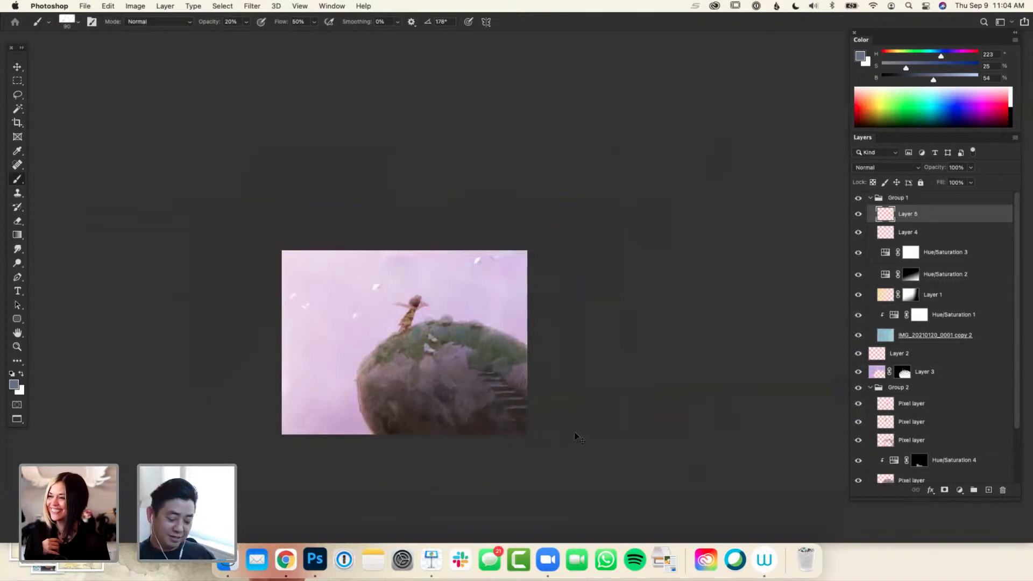
Collapse Group 1, select all layers and flip the canvas horizontally
key(super+minus)
drag(618, 365, 604, 360)
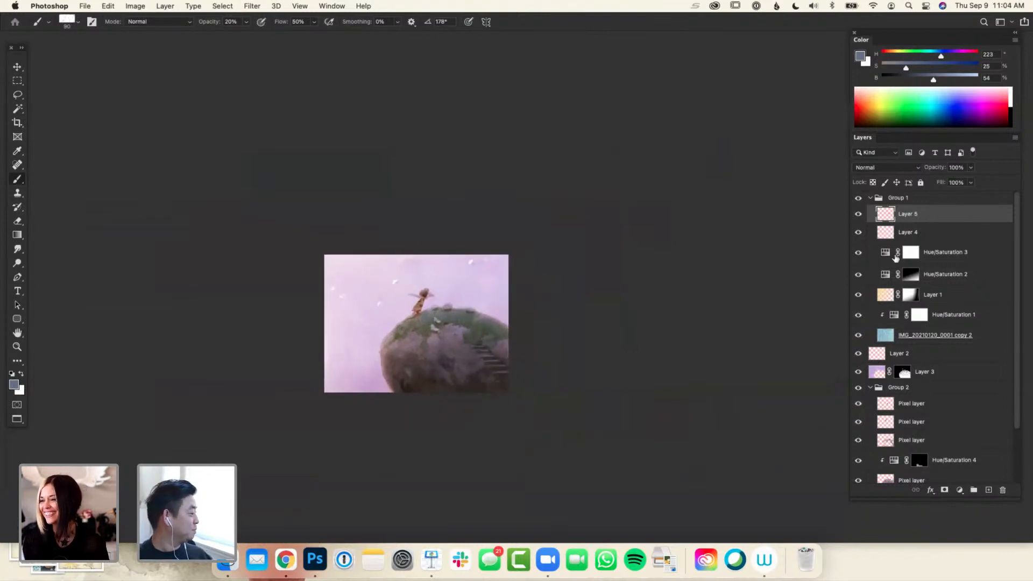
click(871, 199)
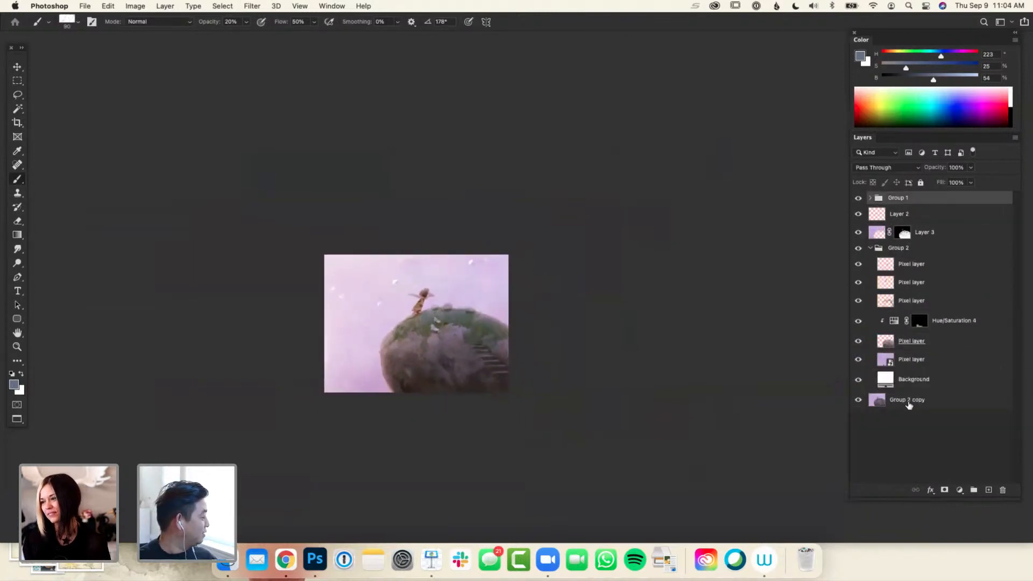
shift+click(909, 403)
drag(675, 337, 660, 356)
click(135, 7)
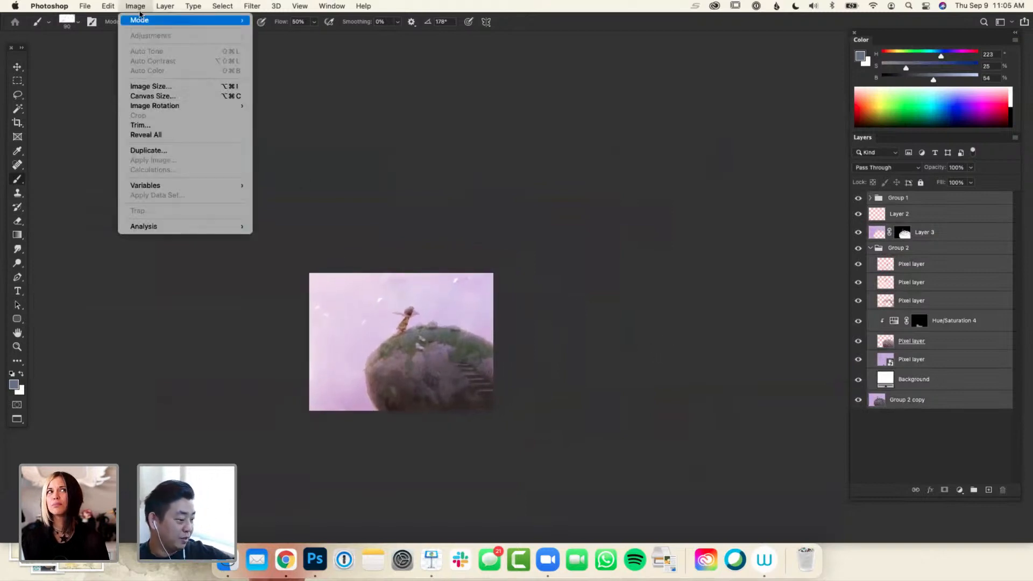
mouse_move(179, 105)
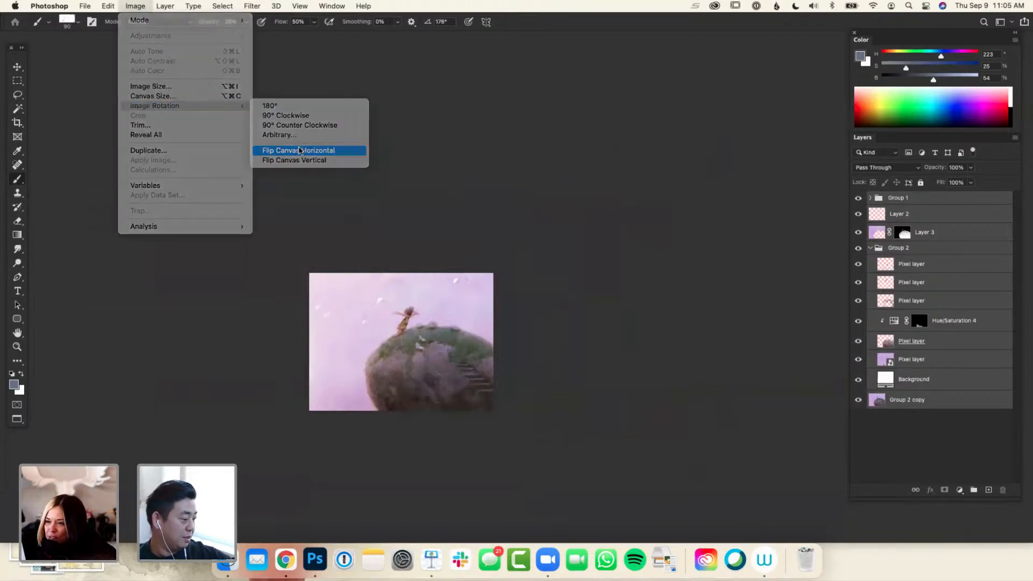
click(301, 150)
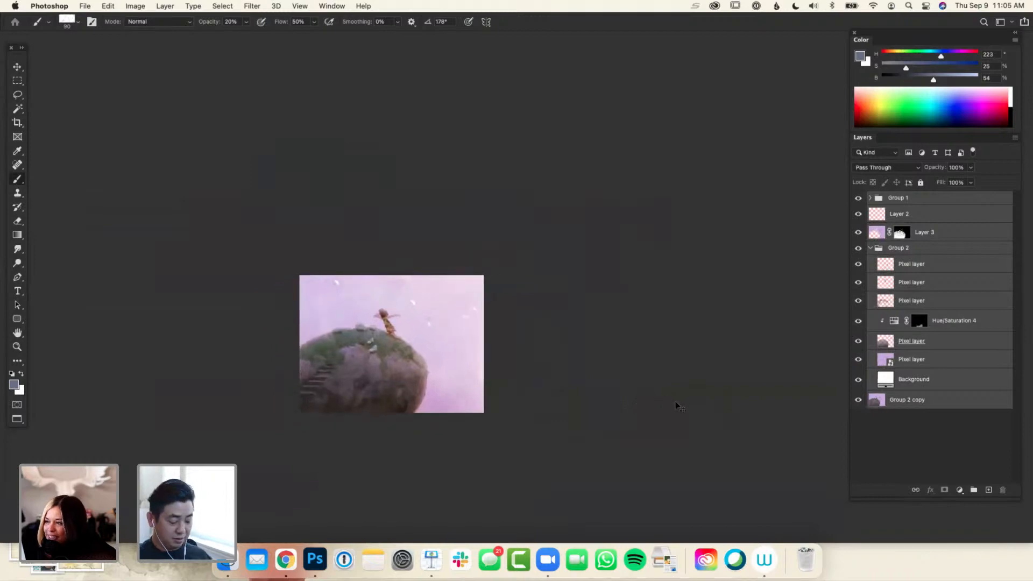
Examine the mirrored painting at several zoom levels to judge the composition
key(super+minus)
key(super+minus)
key(super+minus)
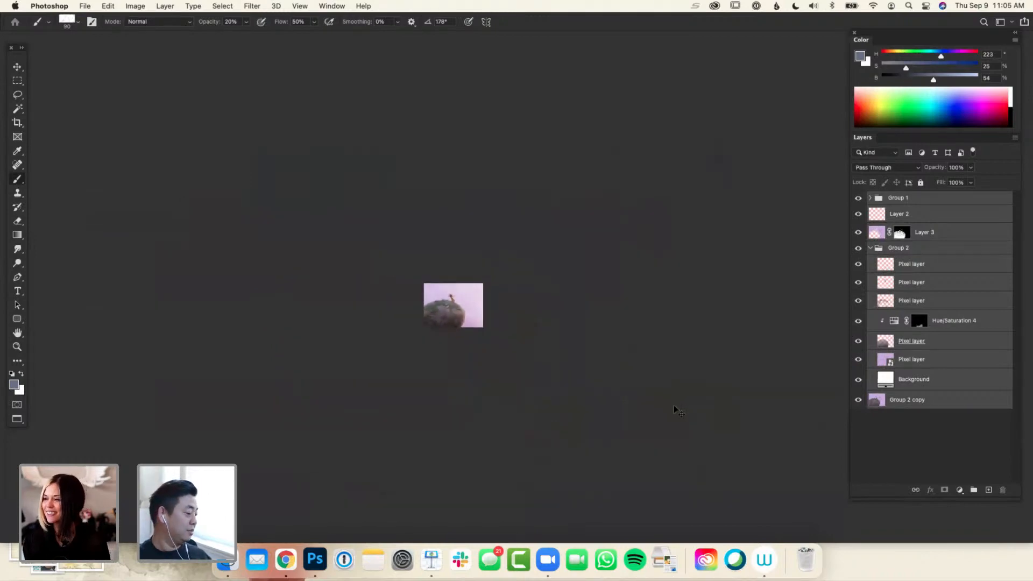
key(super+plus)
key(super+plus)
key(super+plus)
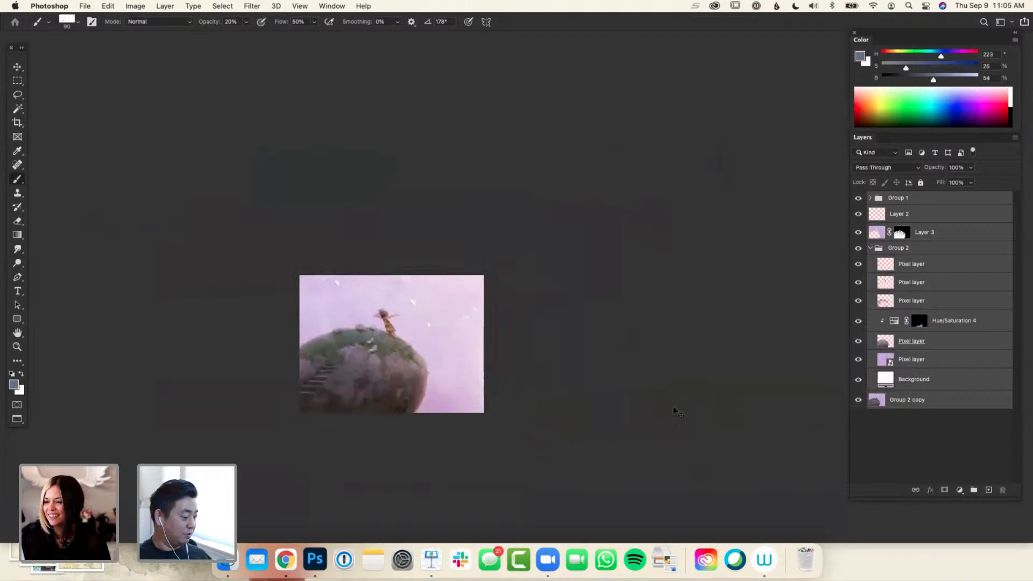
key(super+plus)
key(super+minus)
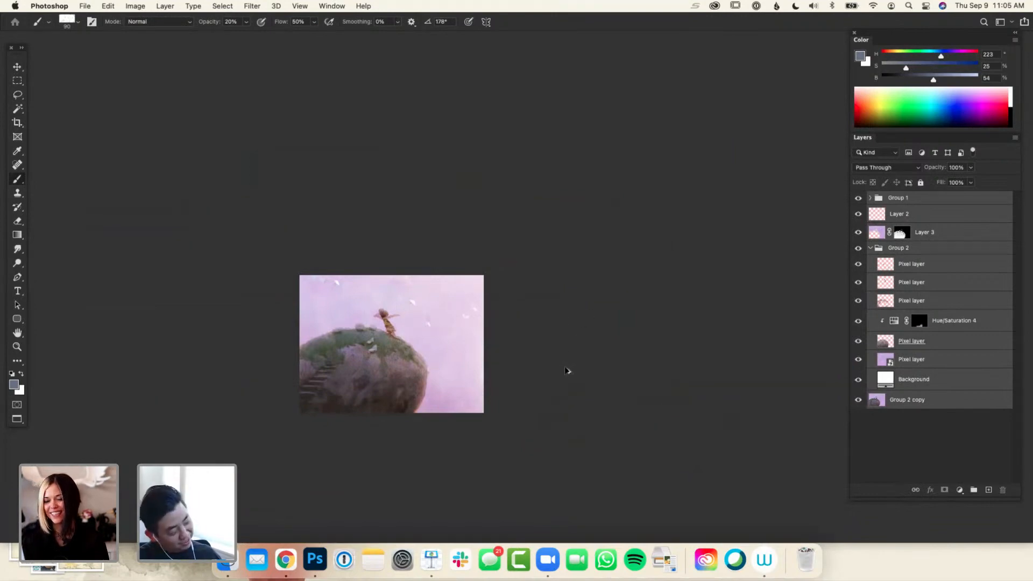
Flip the canvas back and forth to compare both orientations, ending with the rock on the painting's right side
key(super+f)
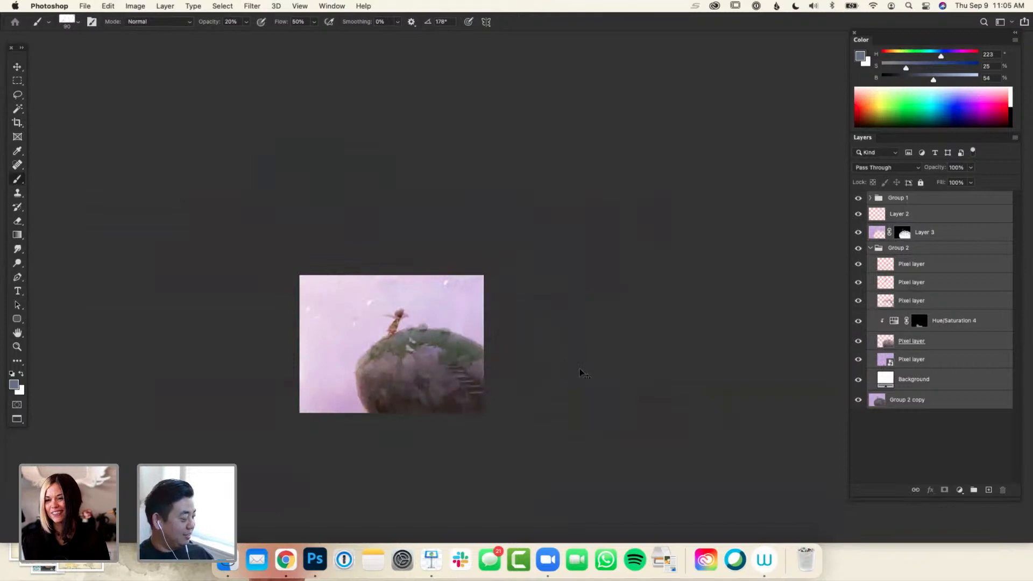
key(super+f)
key(super+f)
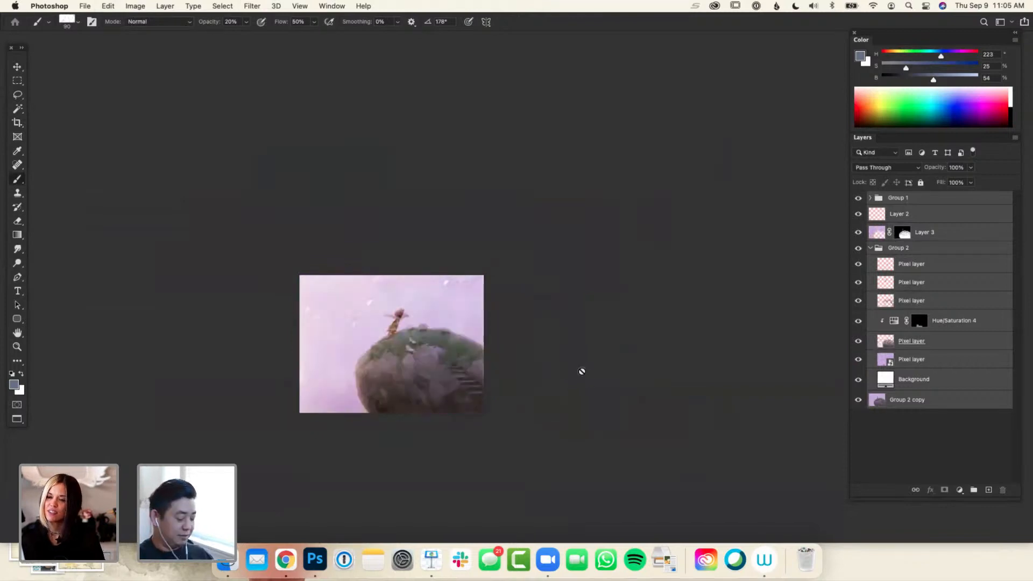
key(super+f)
key(super+f)
key(super+plus)
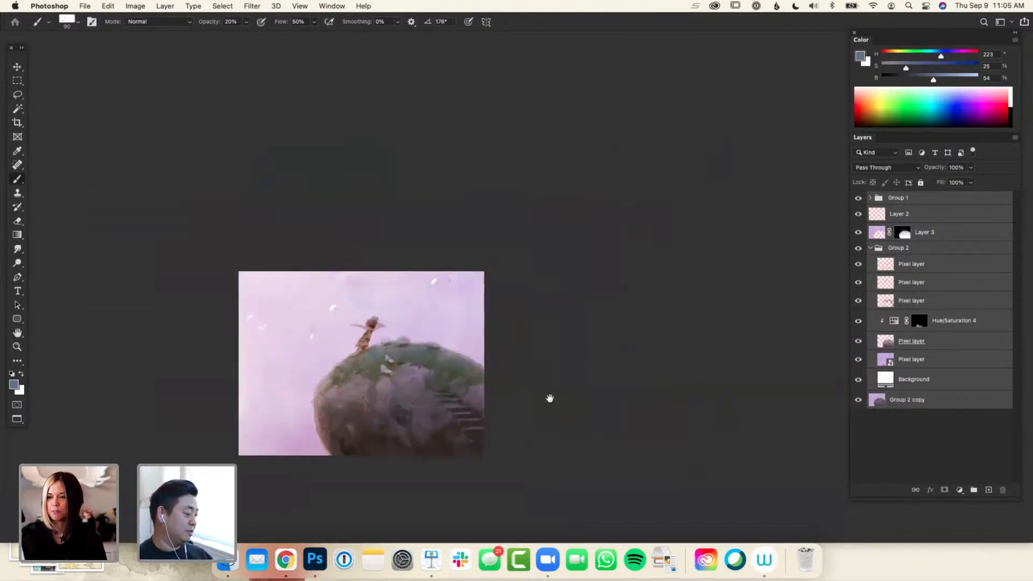
drag(549, 399, 555, 380)
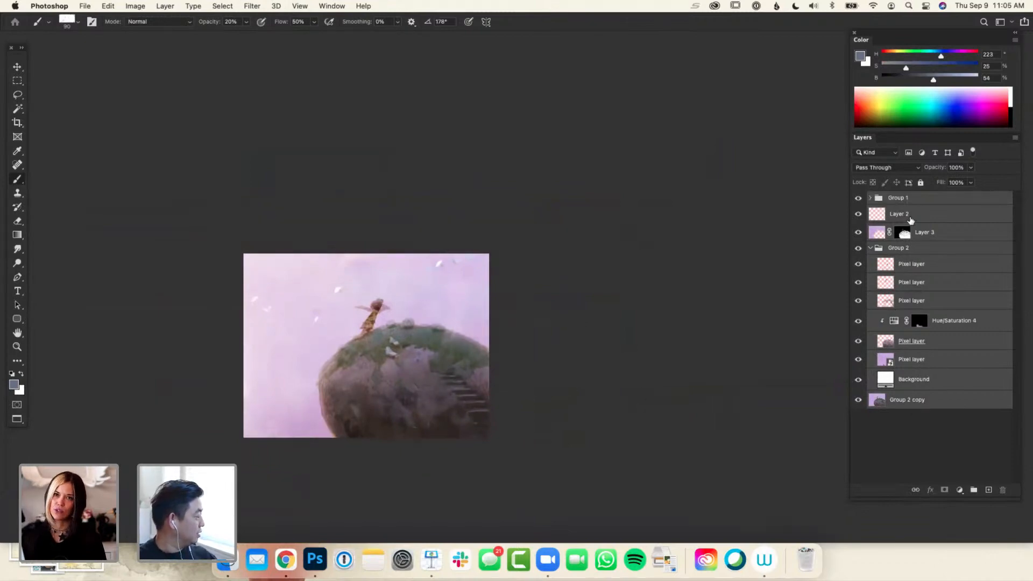
Move Layer 2 above Group 1, sample a dark brown from the rock's base and enlarge the brush to 150
click(909, 217)
alt+click(440, 428)
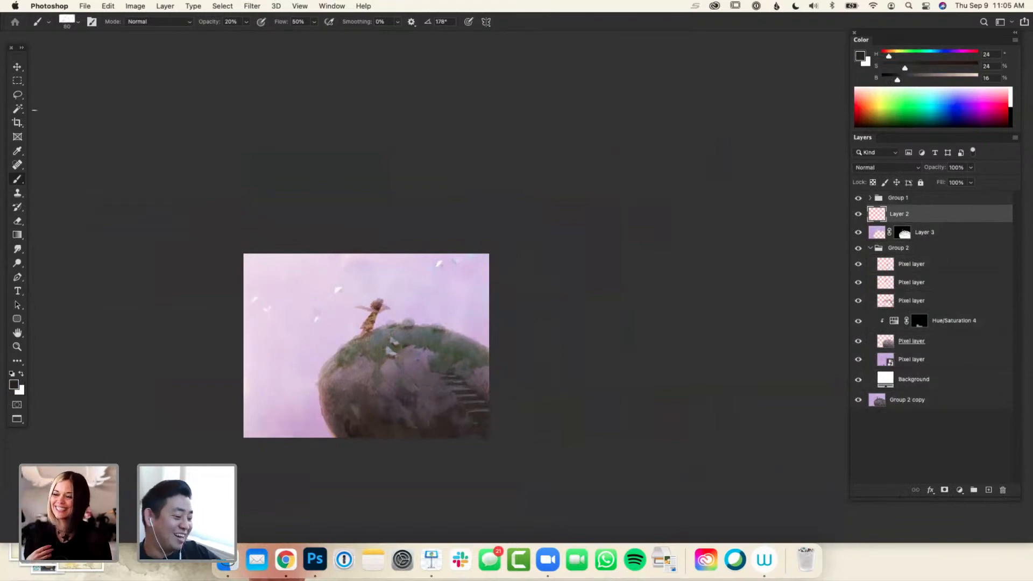
right_click(17, 180)
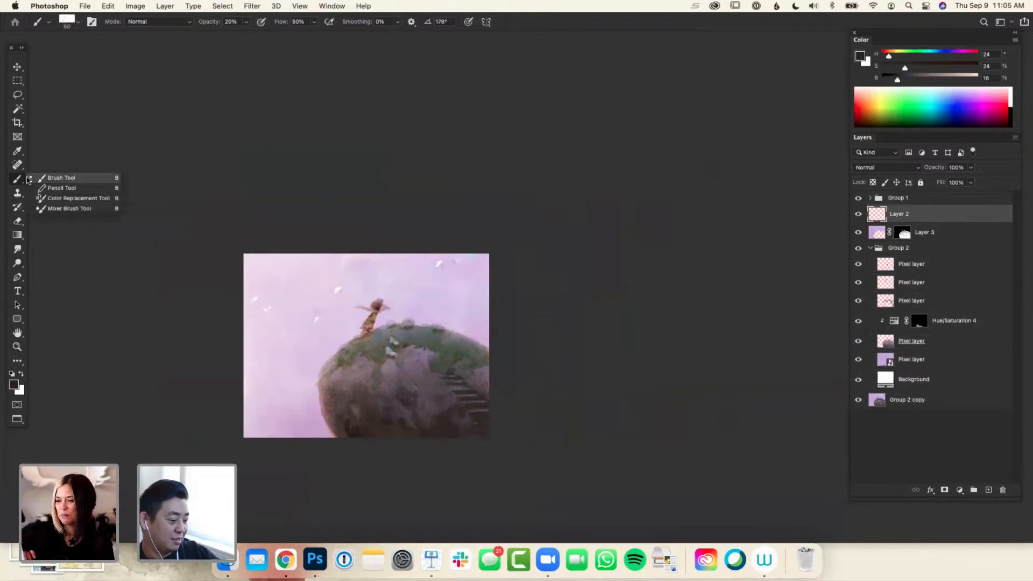
click(90, 177)
key(bracketright)
key(bracketright)
key(bracketright)
key(bracketright)
key(bracketright)
key(bracketright)
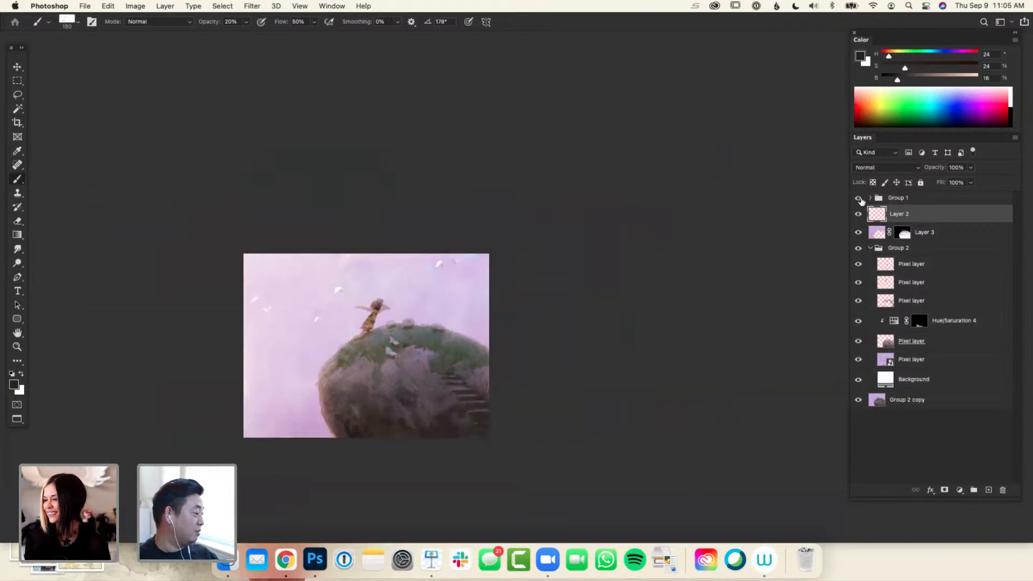
drag(900, 215, 901, 196)
Try a broad vertical stroke in the sky beside the rock, undo it and reduce the brush size to 70
drag(279, 444, 281, 379)
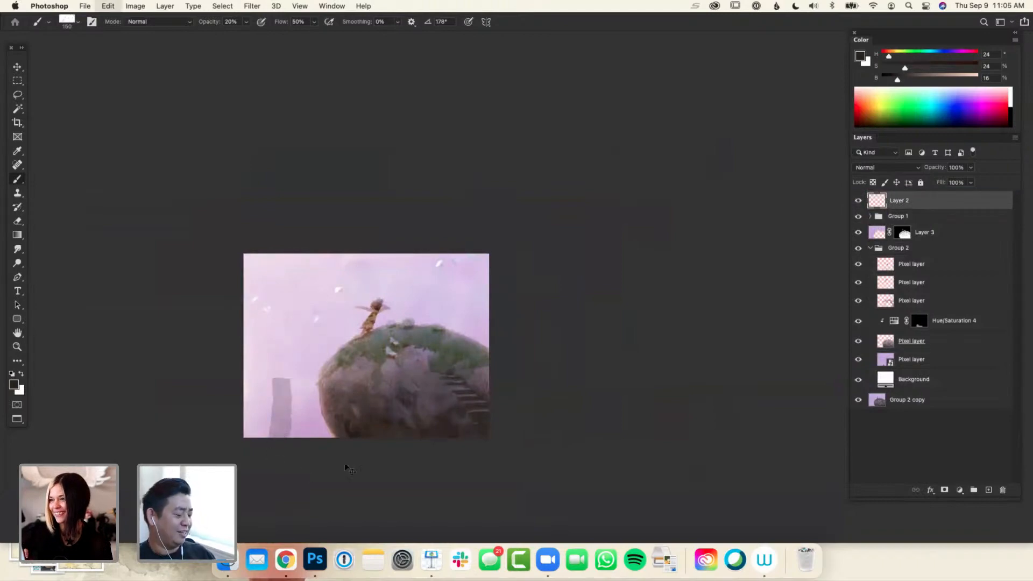
key(super+z)
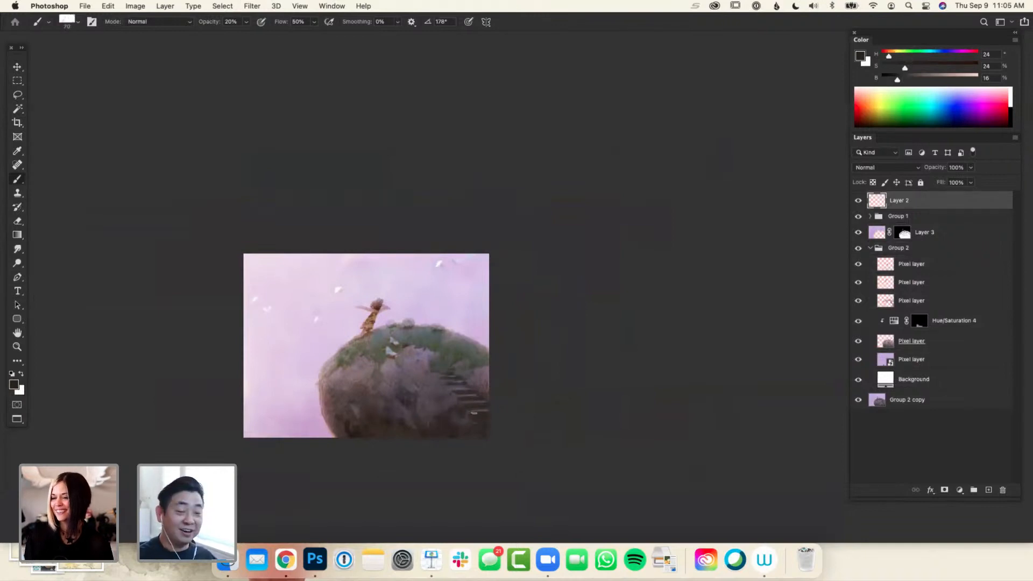
key(super+minus)
key(super+plus)
drag(521, 434, 527, 431)
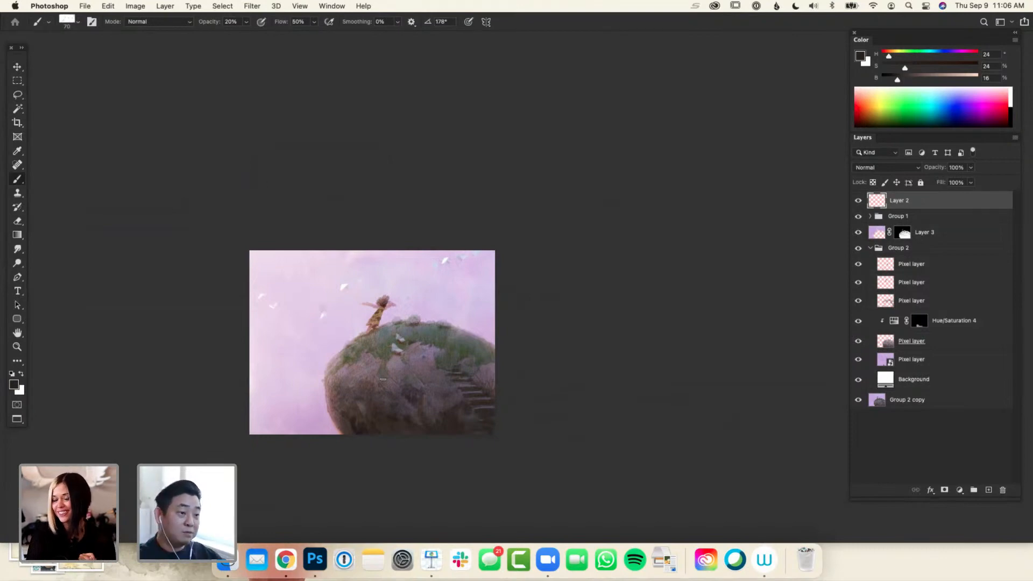
key(l)
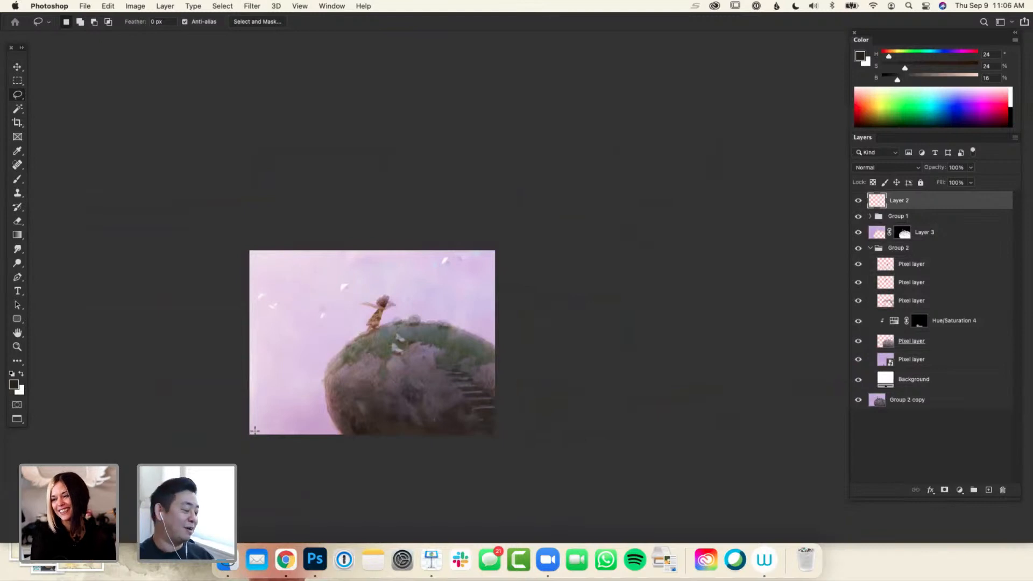
key(b)
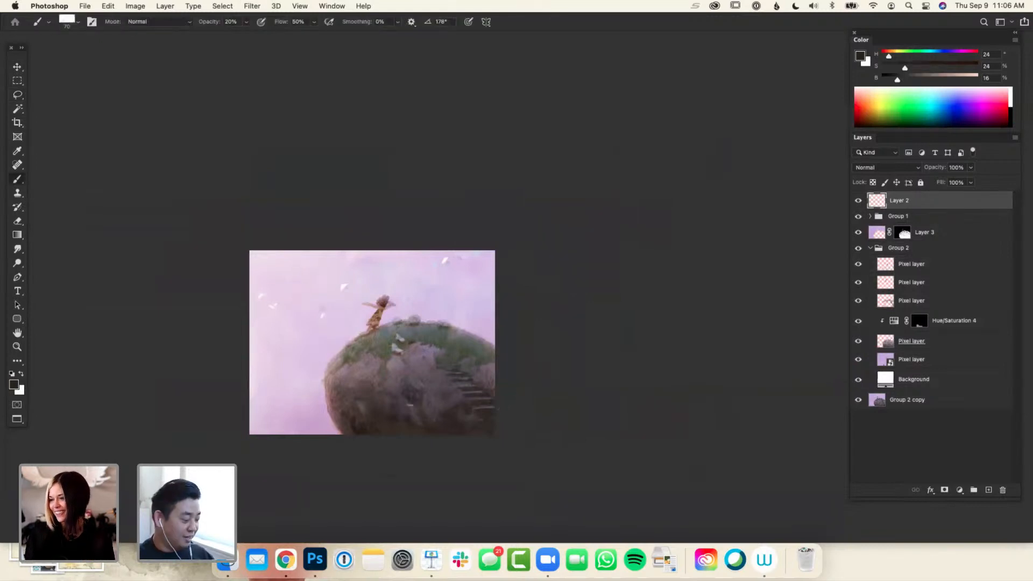
Paint a tall, narrow tower in the painting's lower-left sky with dark brown strokes at 20% opacity
mouse_move(263, 441)
mouse_down()
mouse_move(278, 350)
mouse_move(265, 434)
mouse_up()
key(super+z)
key(super+z)
drag(278, 373, 268, 434)
drag(278, 396, 275, 431)
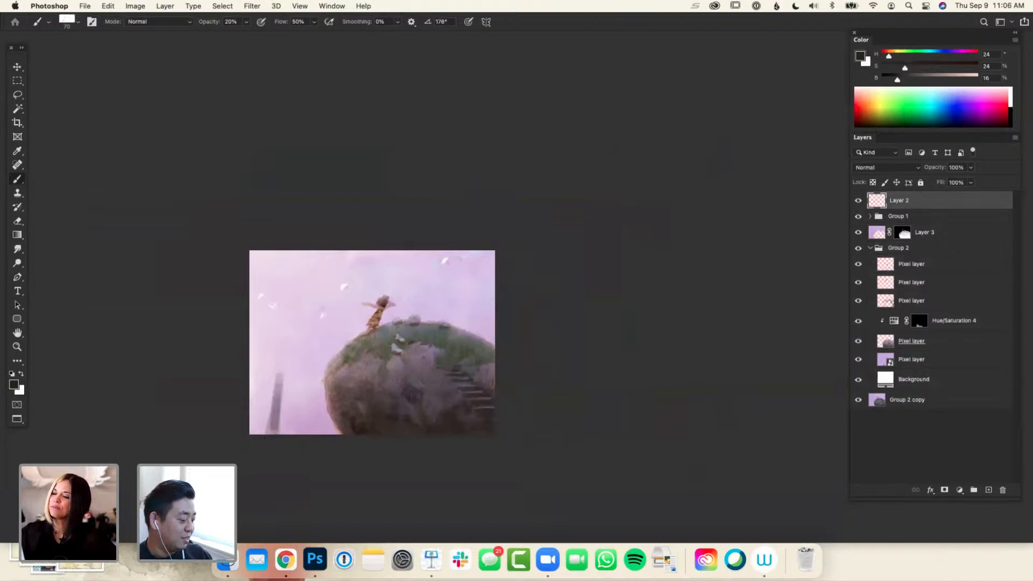
click(246, 23)
click(247, 24)
click(247, 23)
click(247, 23)
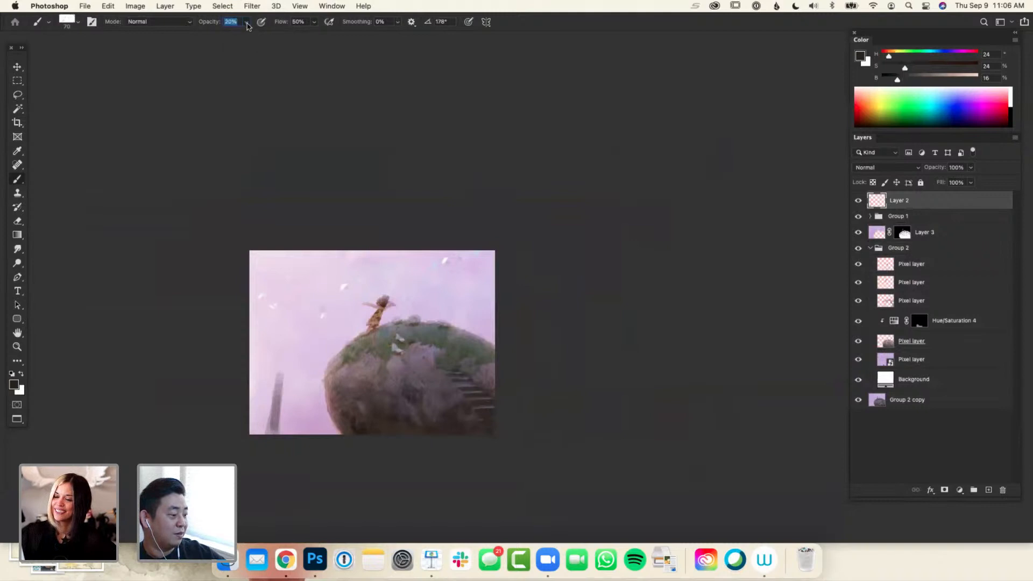
click(266, 36)
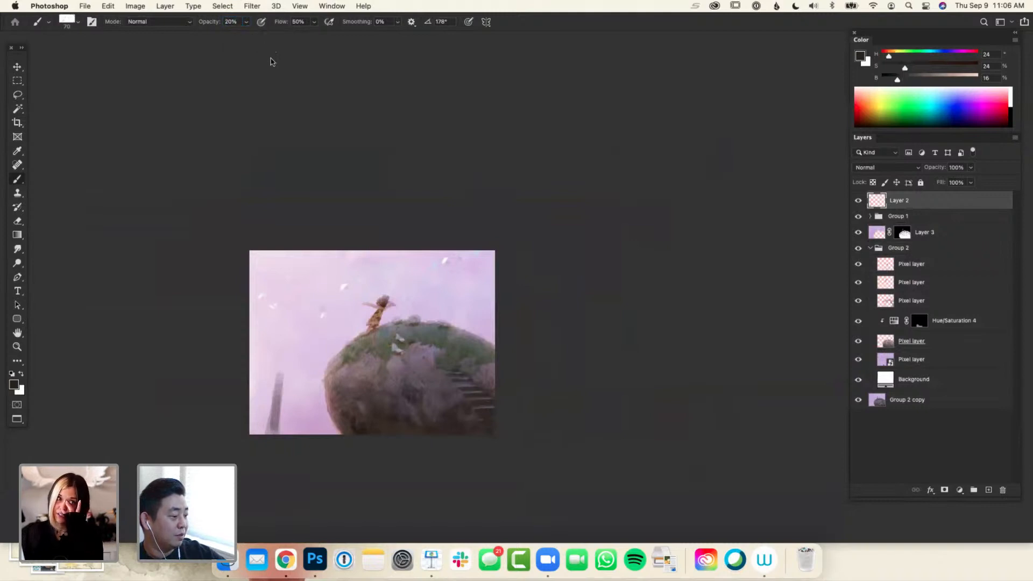
Paint a dark, tiered tower over the faint one at 100% brush opacity and carve its outline with the eraser at 100% opacity
click(247, 23)
drag(245, 35, 287, 36)
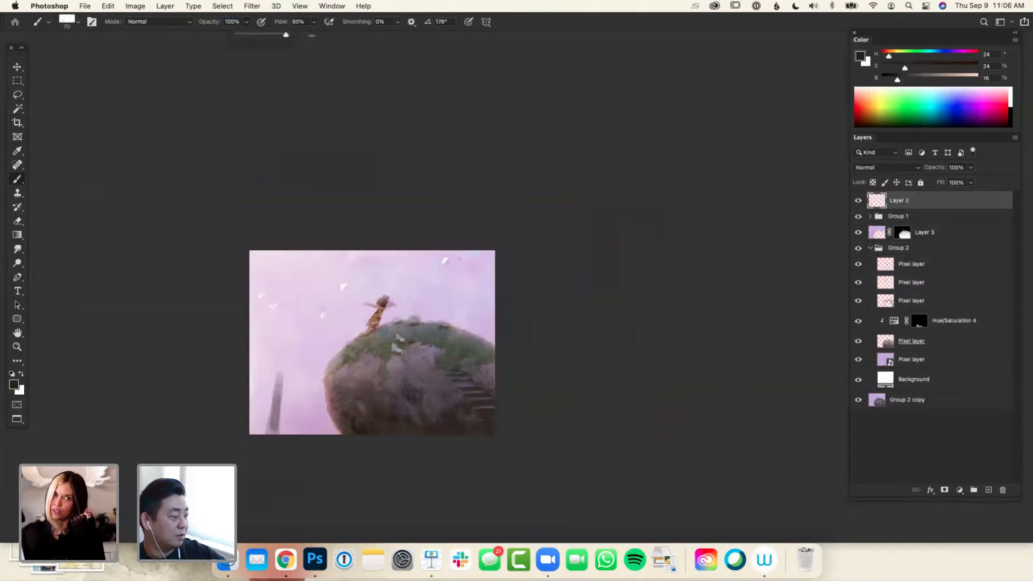
mouse_move(275, 433)
mouse_down()
mouse_move(280, 337)
mouse_move(290, 393)
mouse_move(266, 411)
mouse_move(288, 420)
mouse_up()
key(e)
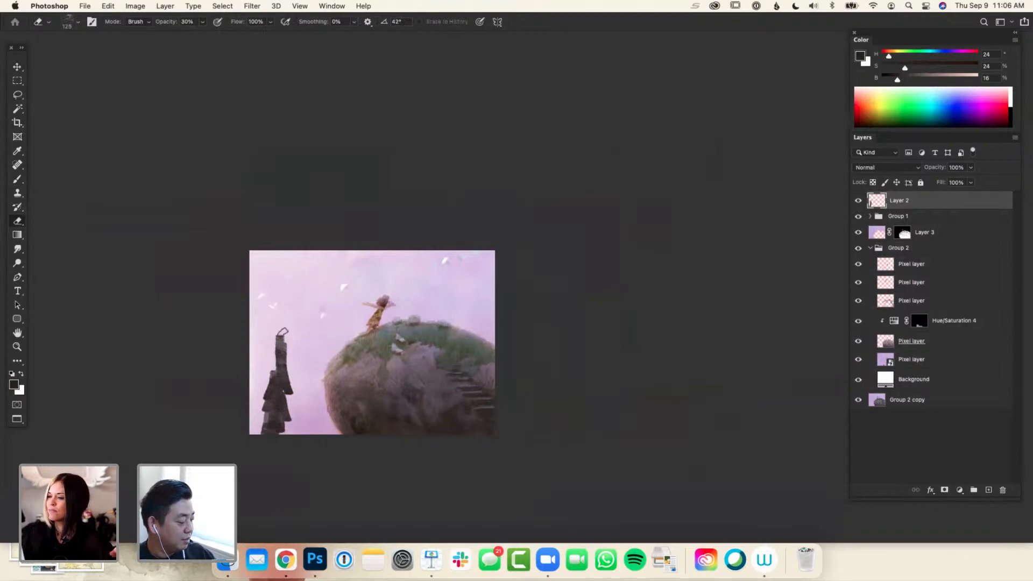
key(0)
mouse_move(281, 334)
mouse_down()
mouse_move(264, 380)
mouse_move(300, 409)
mouse_move(253, 415)
mouse_move(252, 435)
mouse_move(294, 433)
mouse_move(310, 398)
mouse_move(314, 426)
mouse_up()
Paint smaller dark towers and low blocks between the tall tower and the rock's base
key(b)
mouse_move(308, 392)
mouse_down()
mouse_move(314, 385)
mouse_move(312, 424)
mouse_up()
drag(299, 420, 299, 434)
drag(306, 426, 326, 435)
drag(329, 429, 336, 435)
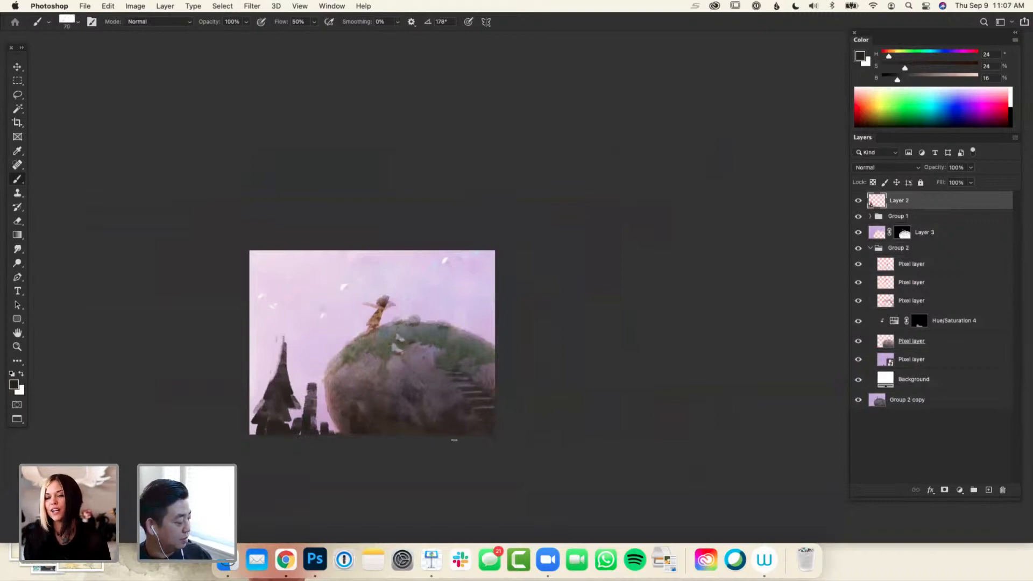
Apply a Gaussian Blur with a radius of 65.4 pixels to the dark towers on Layer 2
click(326, 7)
mouse_move(291, 129)
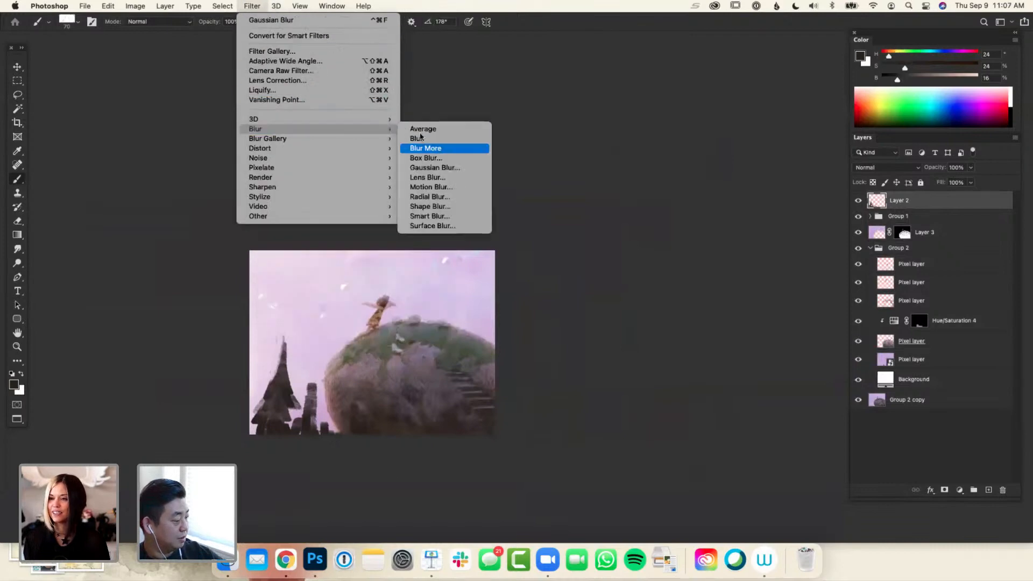
click(441, 167)
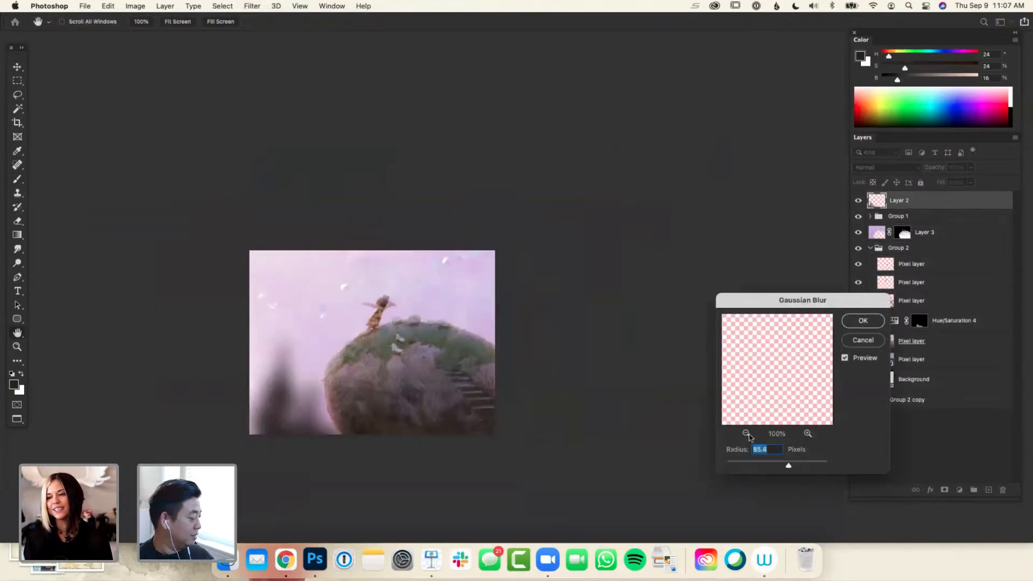
click(862, 321)
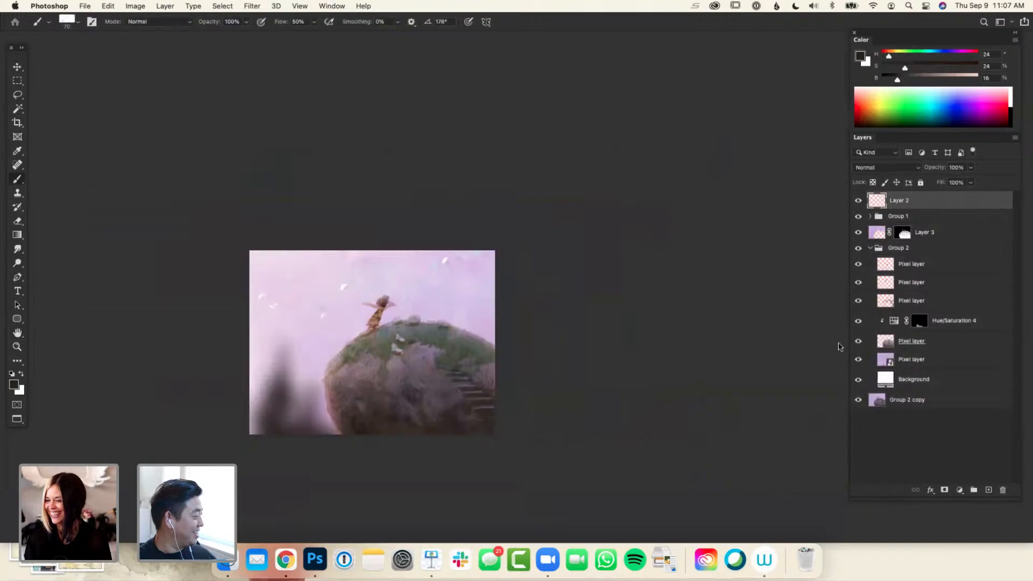
Scale the blurred towers on Layer 2 to about 160% and reposition them in the painting's lower-left corner
key(v)
drag(339, 462, 380, 481)
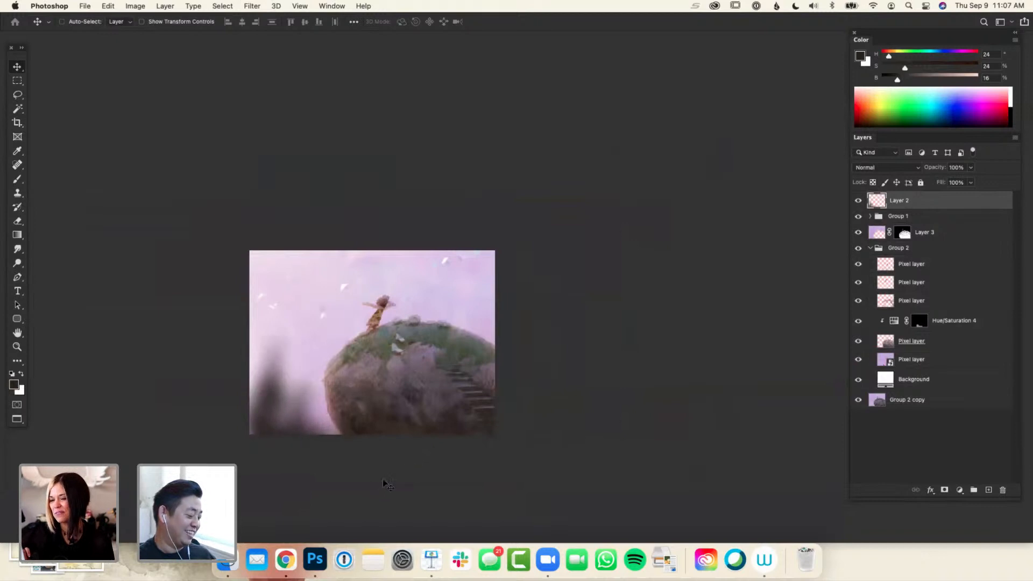
key(ctrl+t)
drag(463, 378, 597, 378)
drag(424, 433, 494, 477)
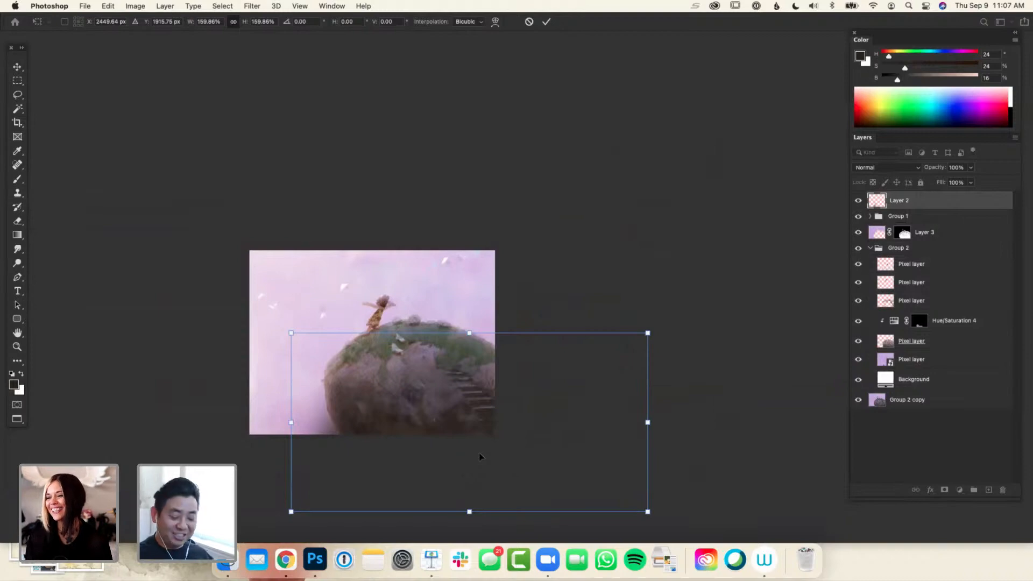
drag(453, 450, 377, 447)
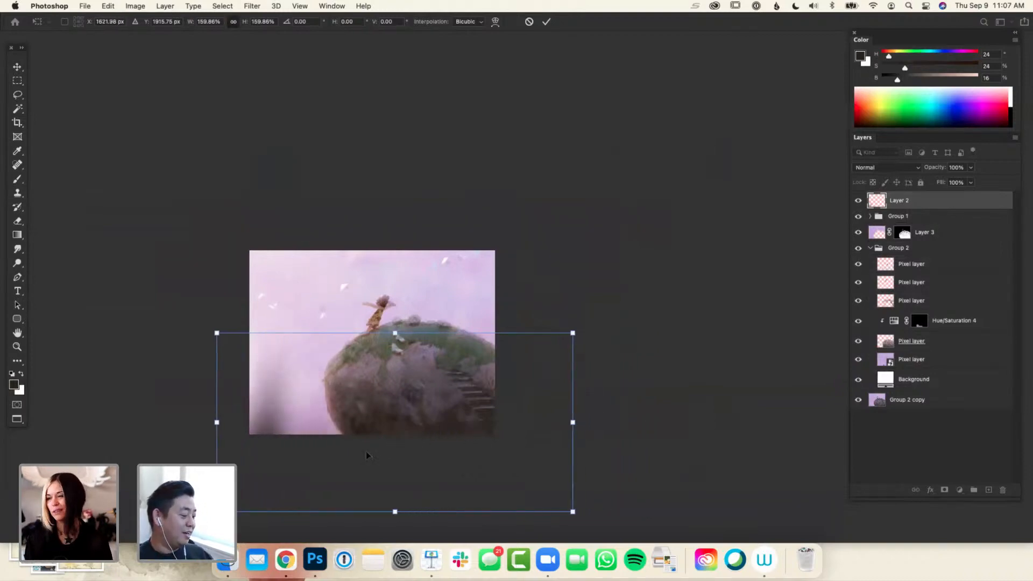
key(Return)
Check the painting at a reduced size and nudge the blurred towers slightly down and toward the painting's left edge
key(super+minus)
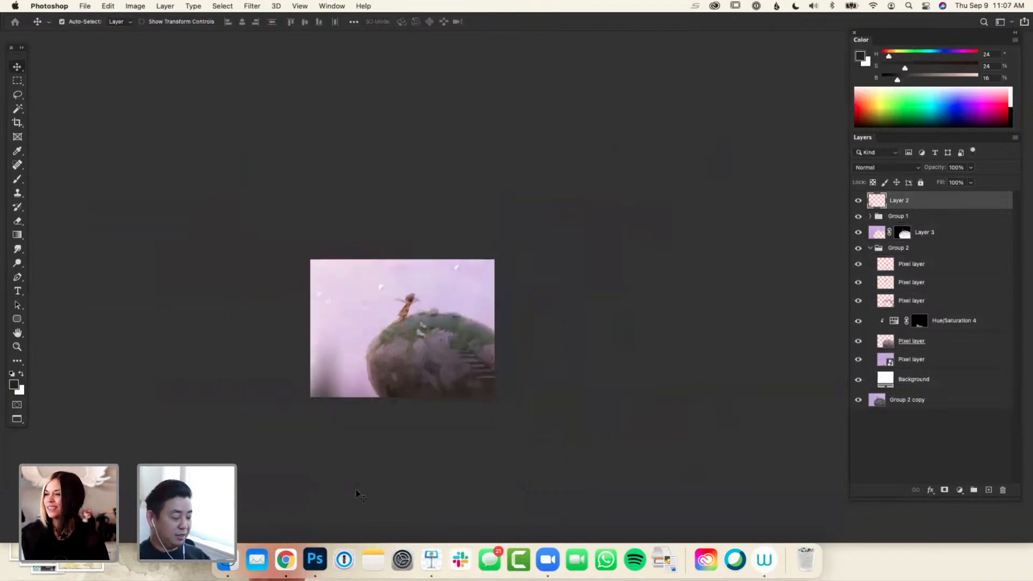
key(super+minus)
key(super+plus)
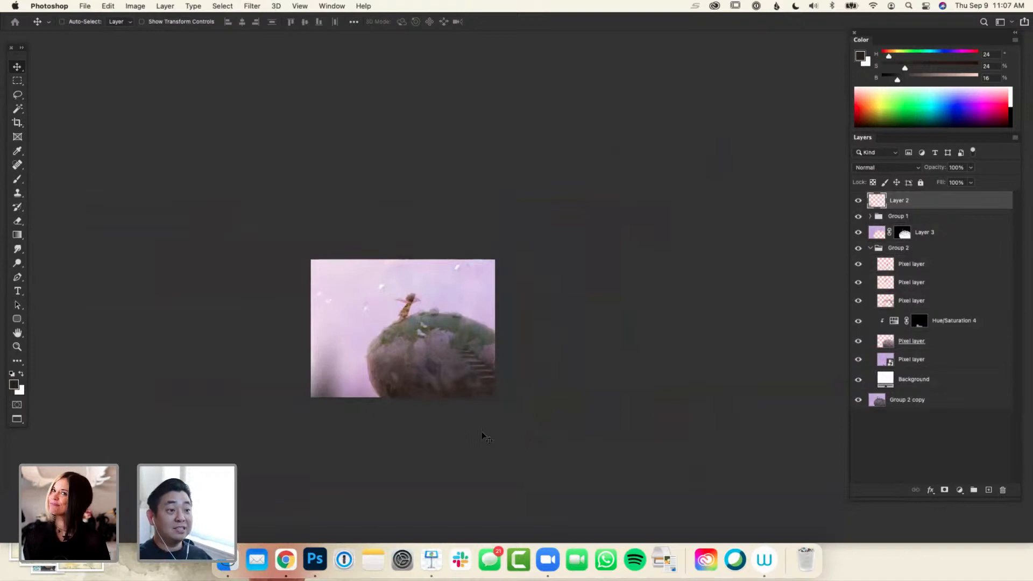
key(super+minus)
key(super+plus)
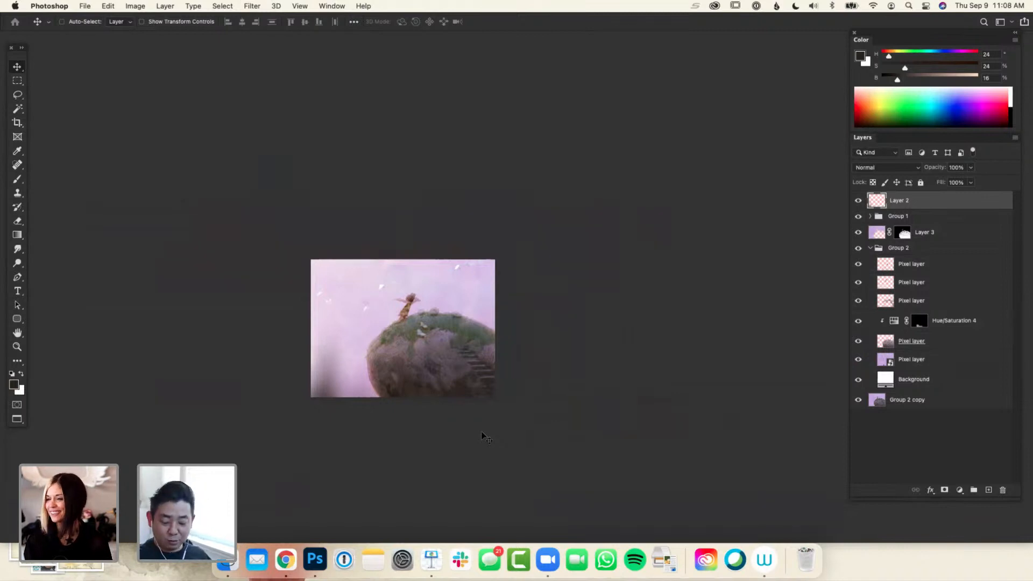
drag(378, 421, 370, 429)
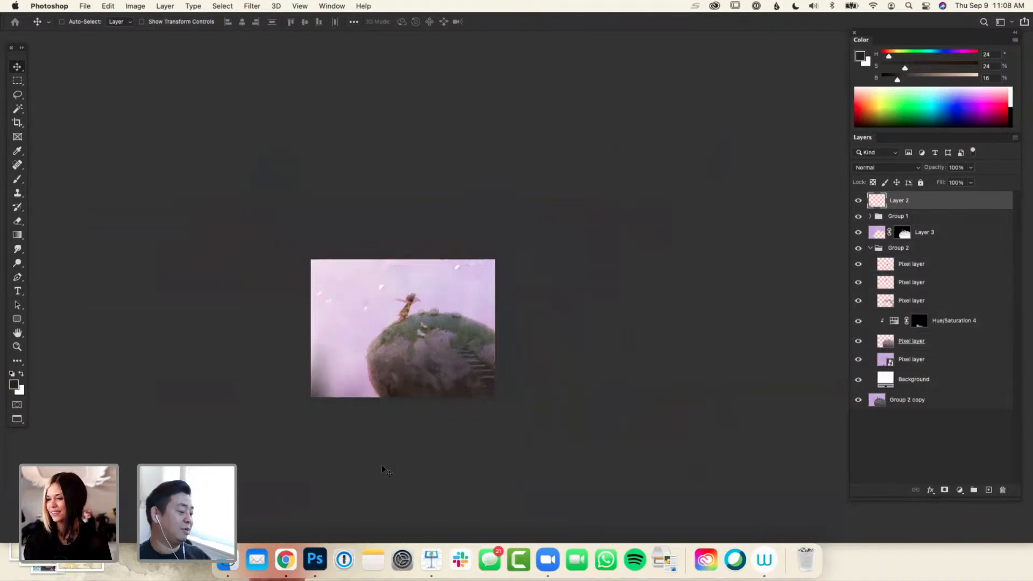
Add a new layer above Layer 2 and paint a small, pointed dark tower on it beside the rock's base
key(b)
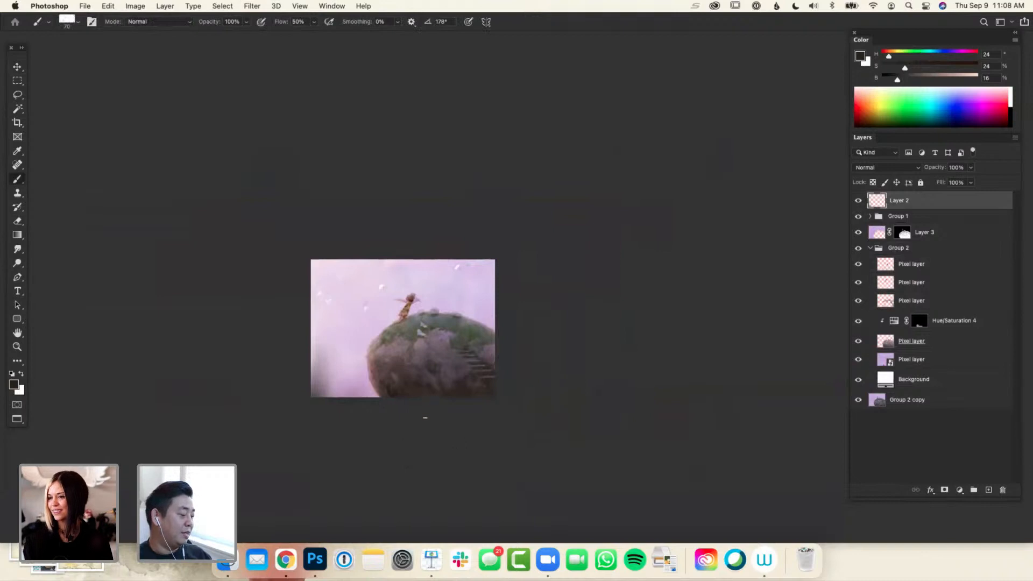
drag(353, 394, 355, 385)
key(super+z)
key(super+alt+shift+n)
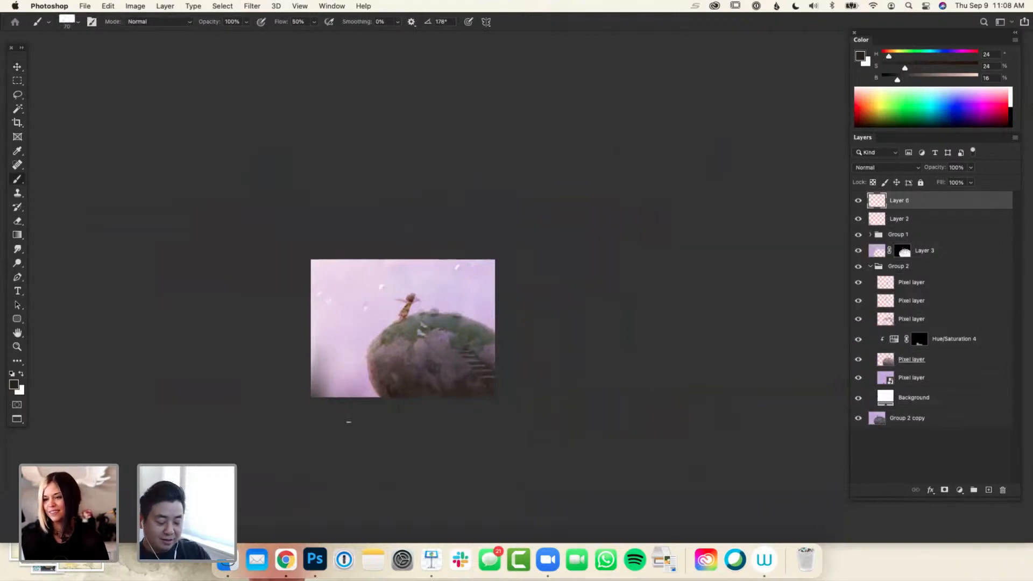
mouse_move(347, 395)
mouse_down()
mouse_move(353, 372)
mouse_move(354, 397)
mouse_move(344, 394)
mouse_move(361, 391)
mouse_move(360, 401)
mouse_move(347, 405)
mouse_up()
key(e)
Apply a Gaussian Blur with a radius of 38.6 pixels to the small tower and shift it slightly down and away from the rock
click(295, 7)
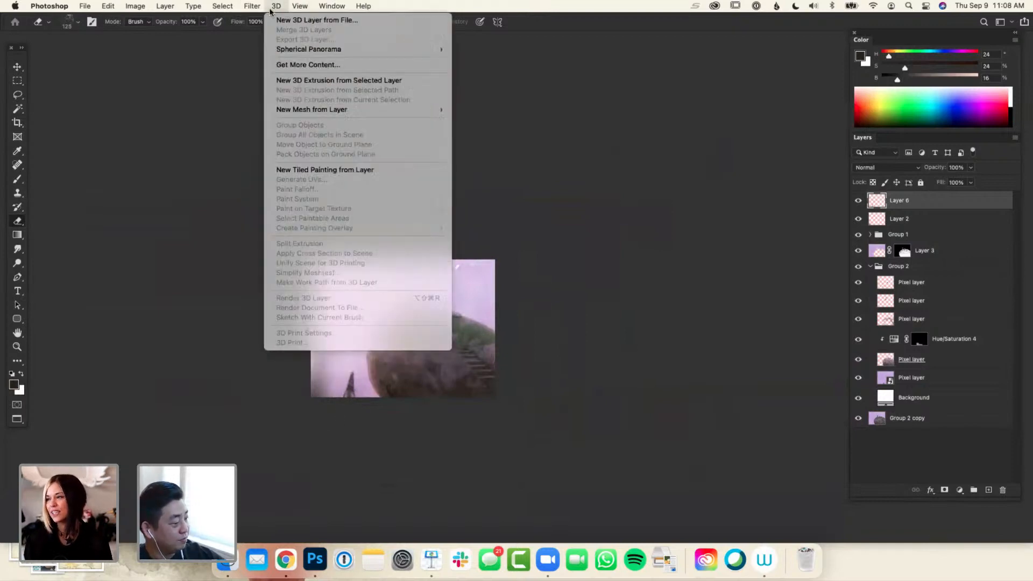
mouse_move(299, 135)
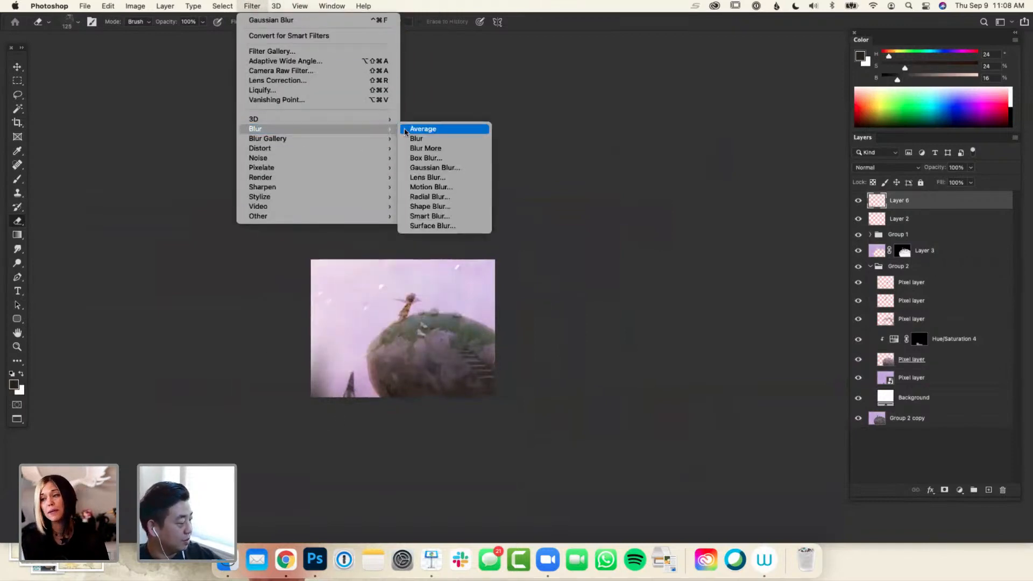
click(440, 168)
drag(781, 466, 778, 466)
click(864, 323)
drag(442, 451, 429, 460)
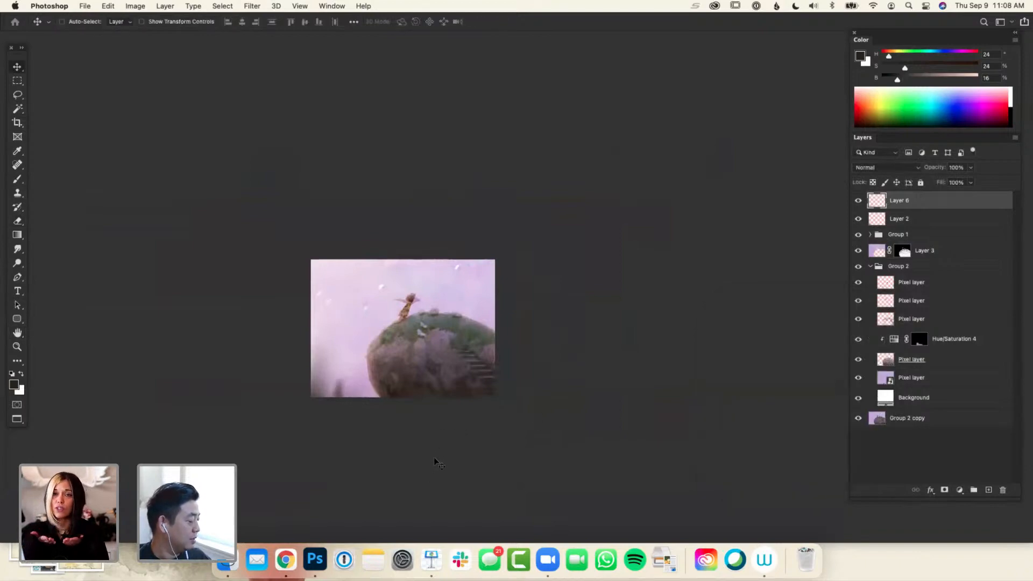
Paint more tiny dark spires on Layer 6 along the painting's bottom edge up to the rock and trim them with the eraser
key(b)
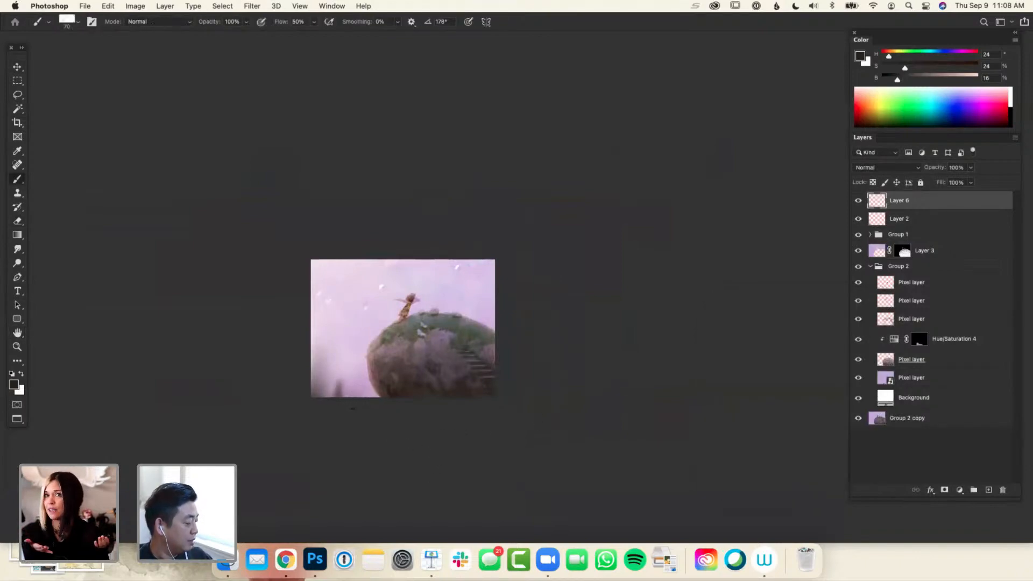
key(e)
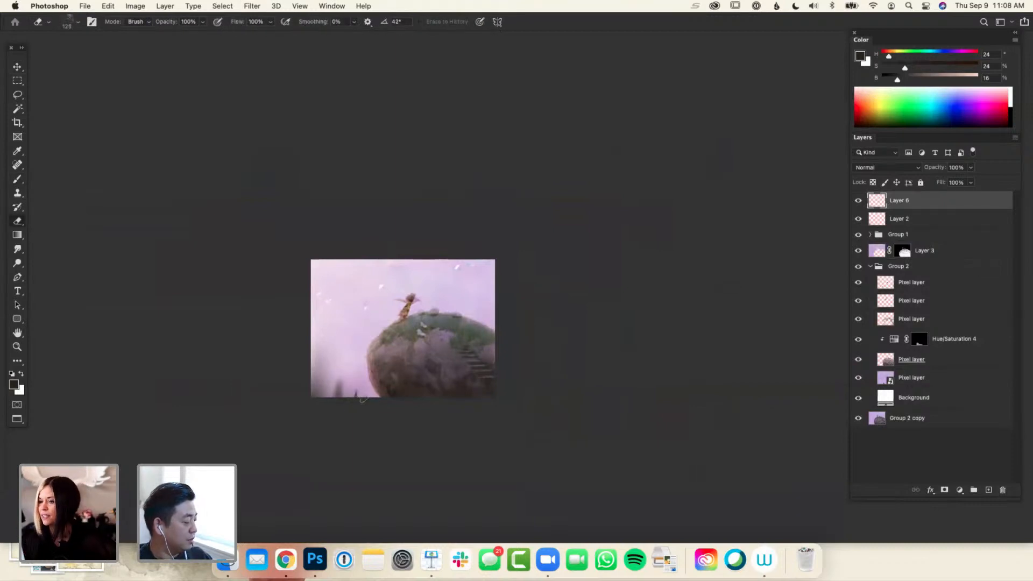
key(b)
drag(348, 394, 380, 394)
key(e)
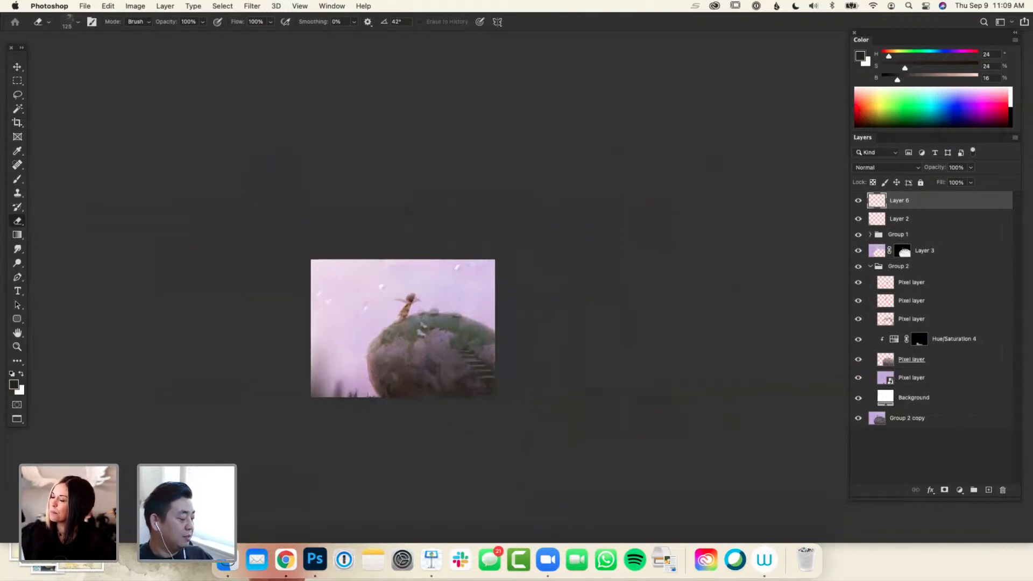
Add a new layer above Layer 6, paint small dark spires near the painting's lower-left corner and erase them into thin points
key(b)
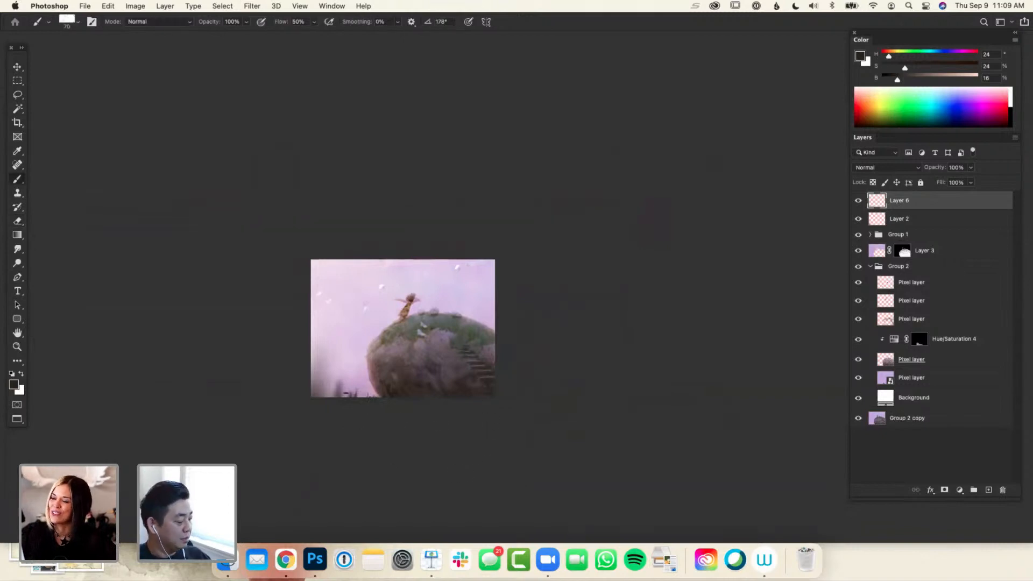
key(alt+shift+super+n)
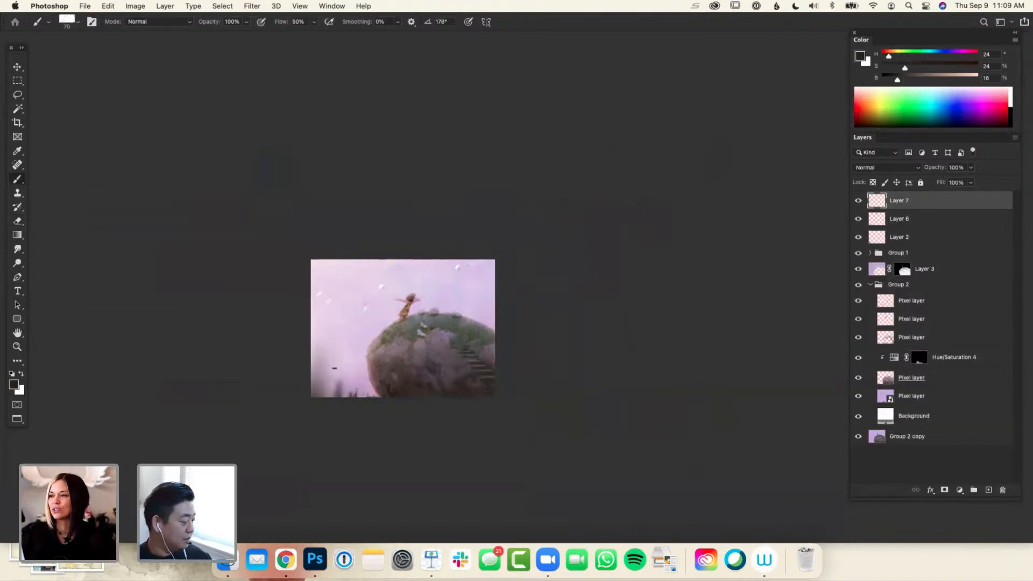
drag(330, 388, 330, 401)
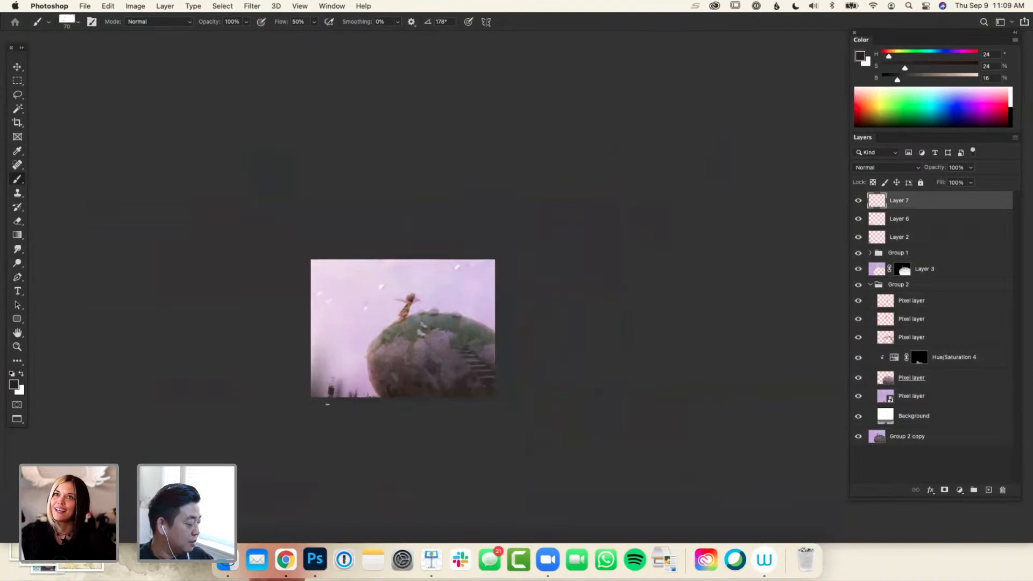
key(e)
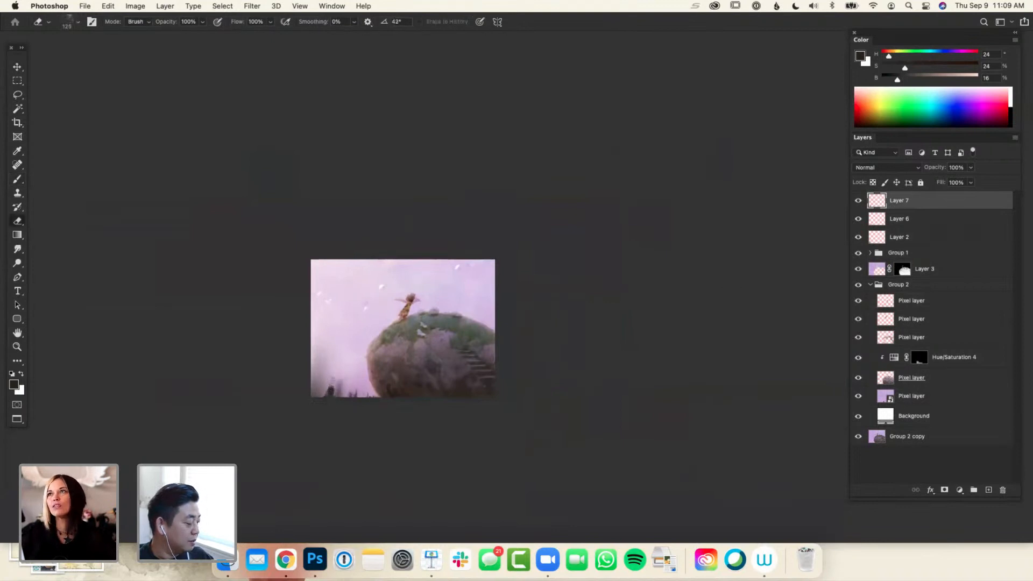
drag(328, 387, 333, 407)
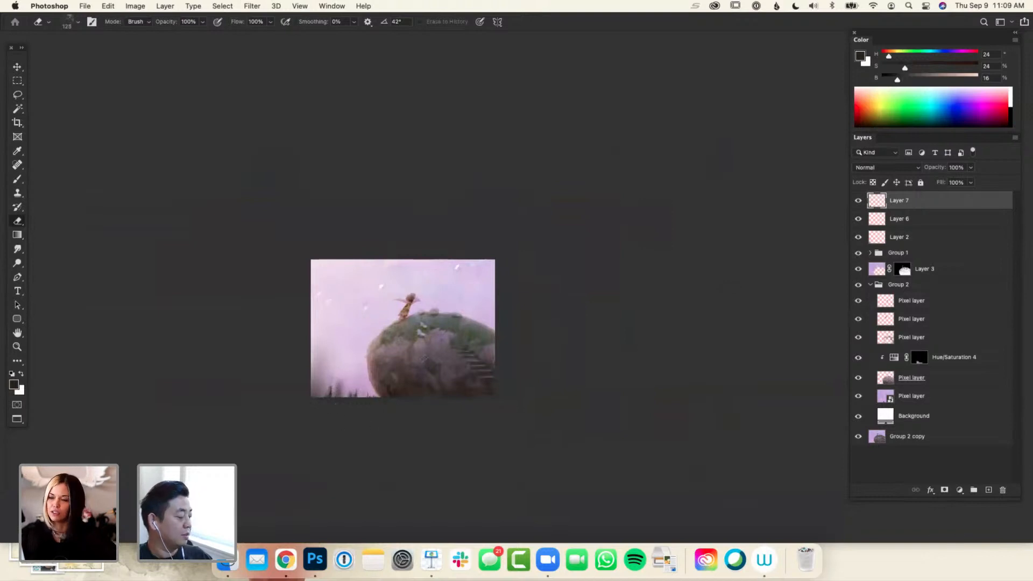
Apply a Gaussian Blur with a radius of 12.0 pixels to the spires on Layer 7
click(252, 6)
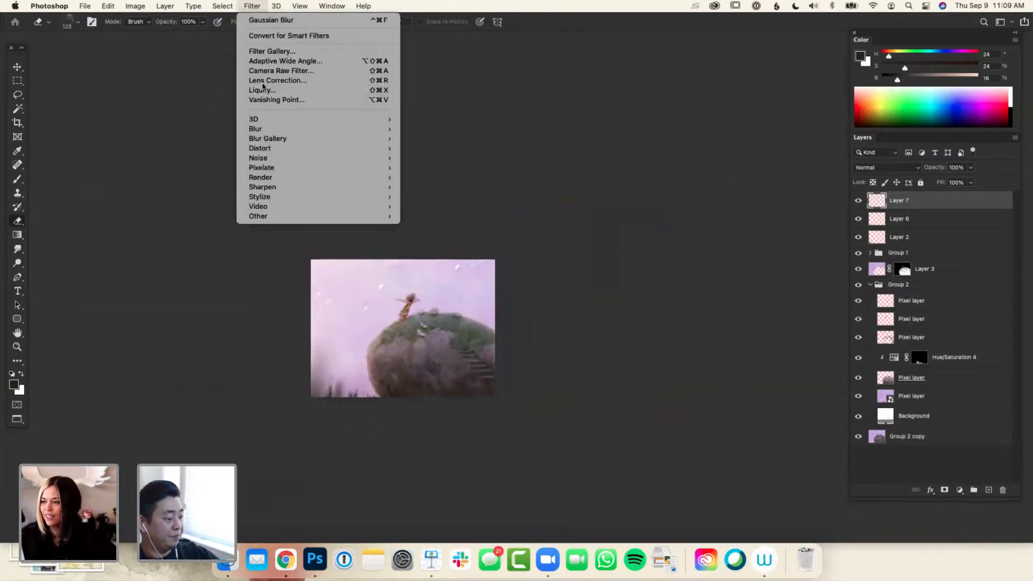
mouse_move(329, 131)
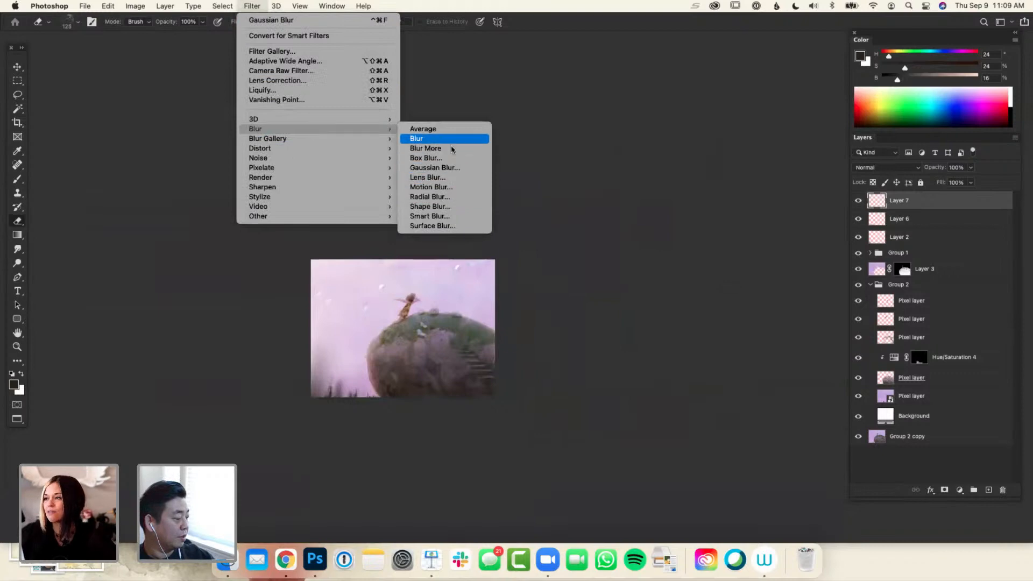
click(435, 167)
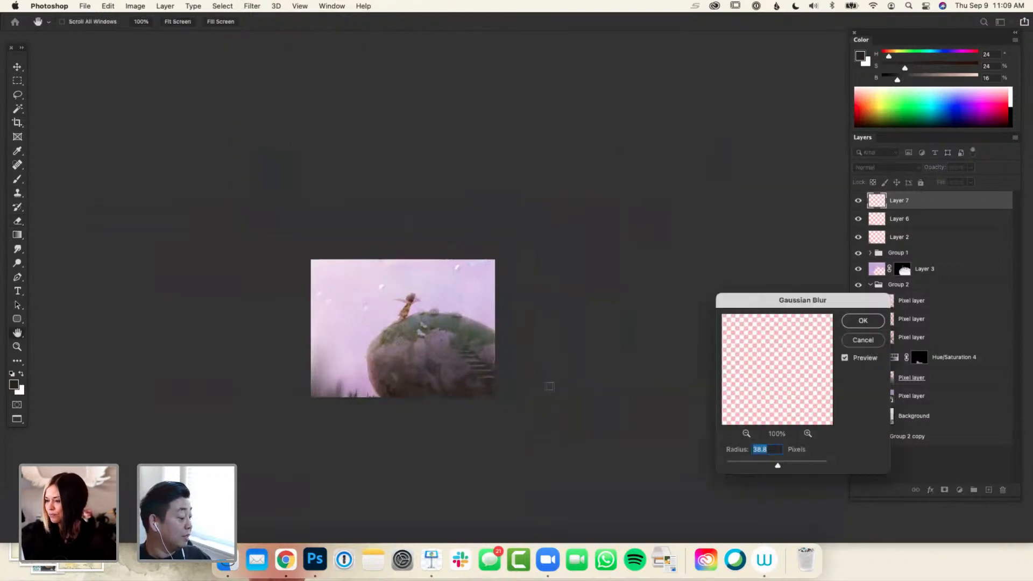
drag(778, 465, 768, 465)
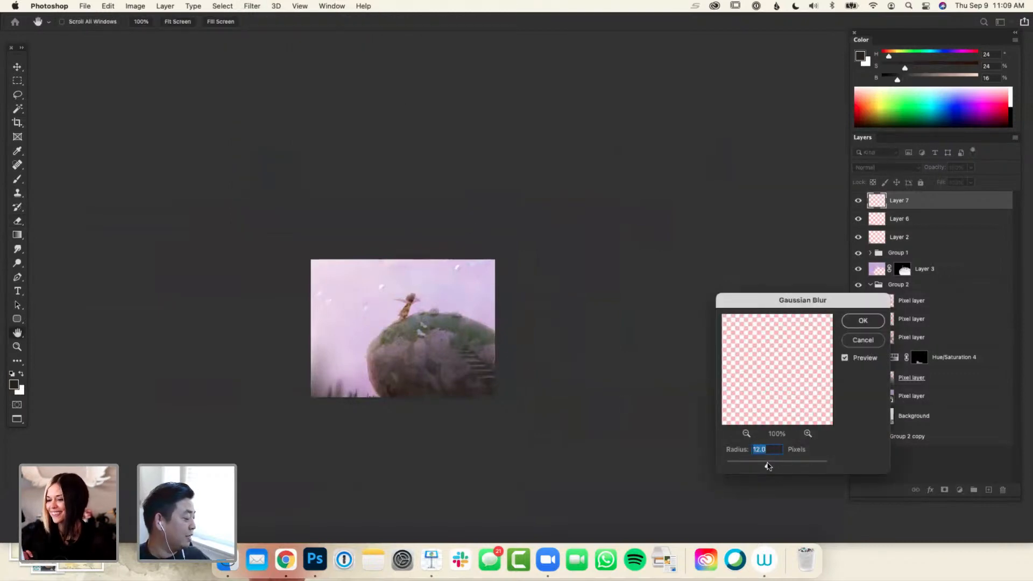
click(862, 321)
key(e)
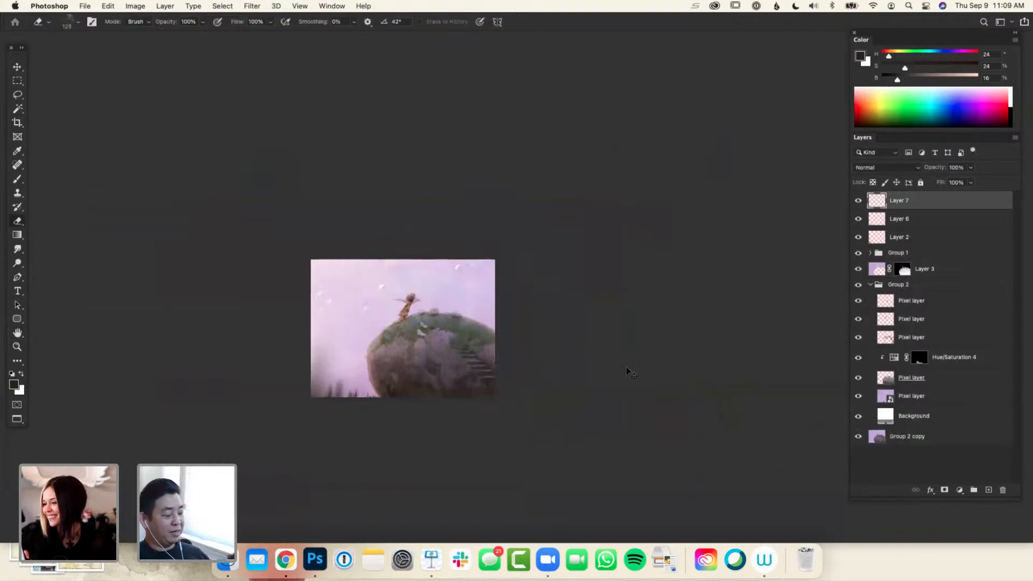
Examine the painting at several sizes to judge the depth of the background towers and the overall composition
key(super+minus)
key(super+minus)
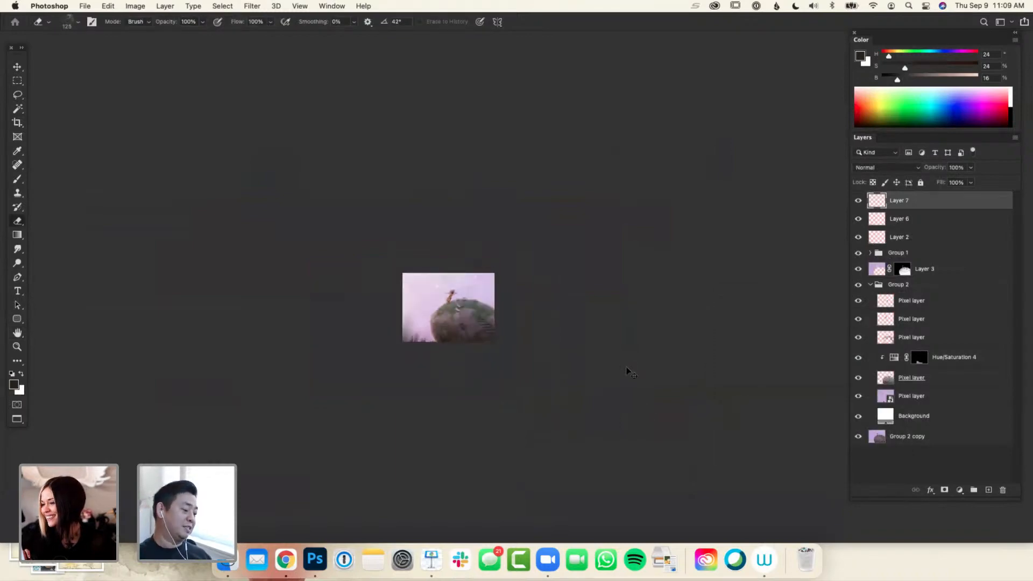
key(super+equal)
key(super+equal)
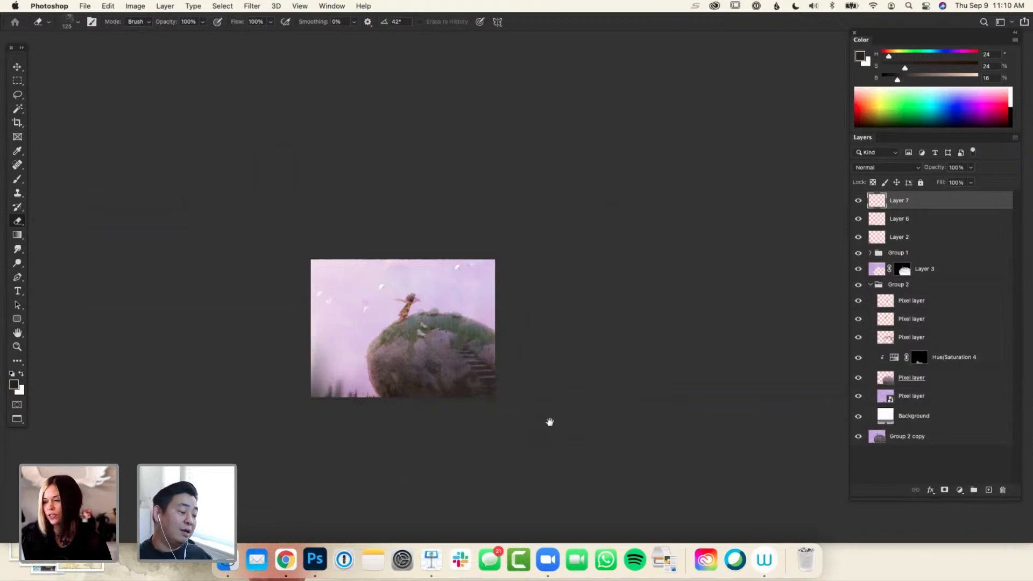
key(super+minus)
key(super+equal)
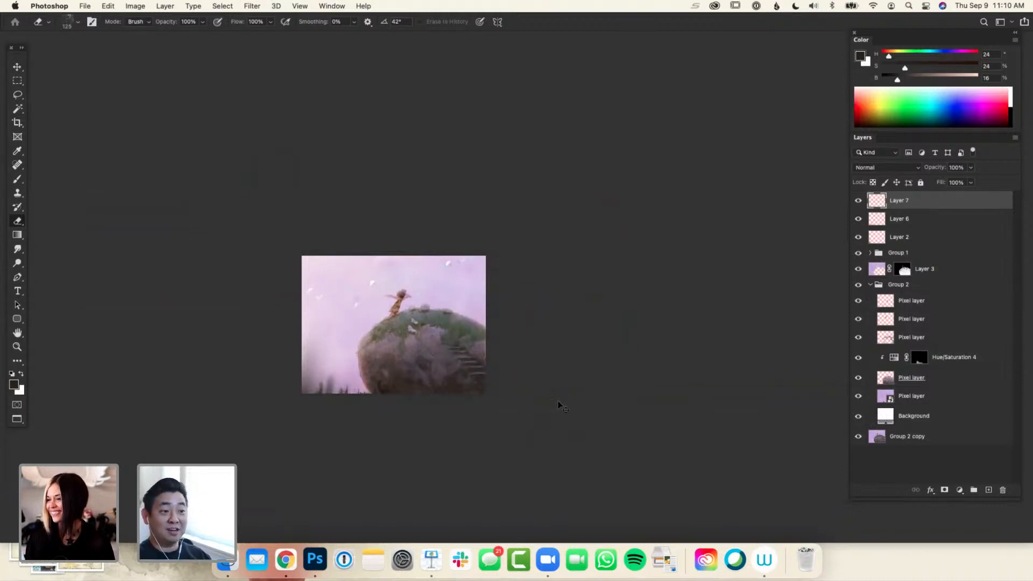
key(super+equal)
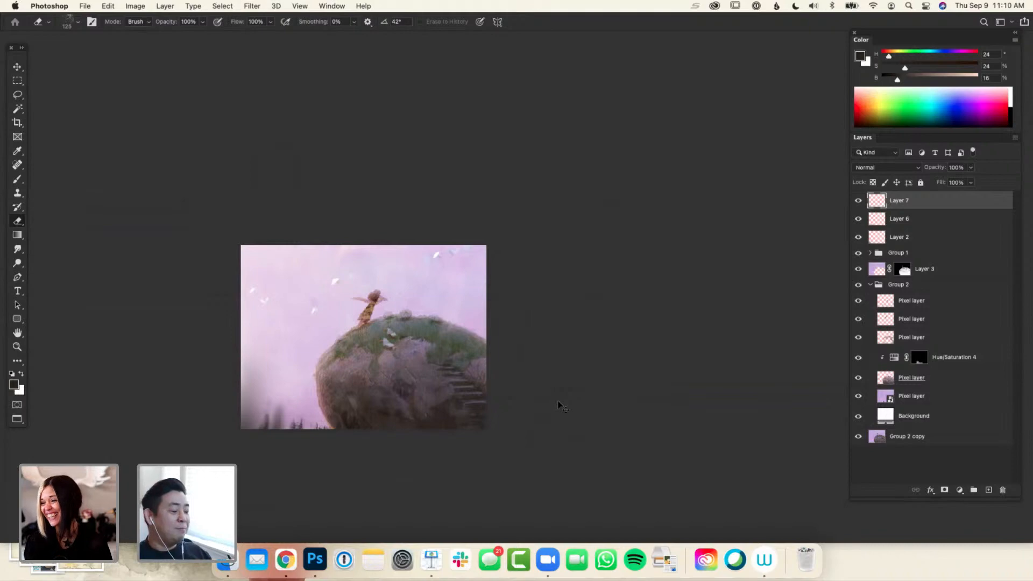
key(super+equal)
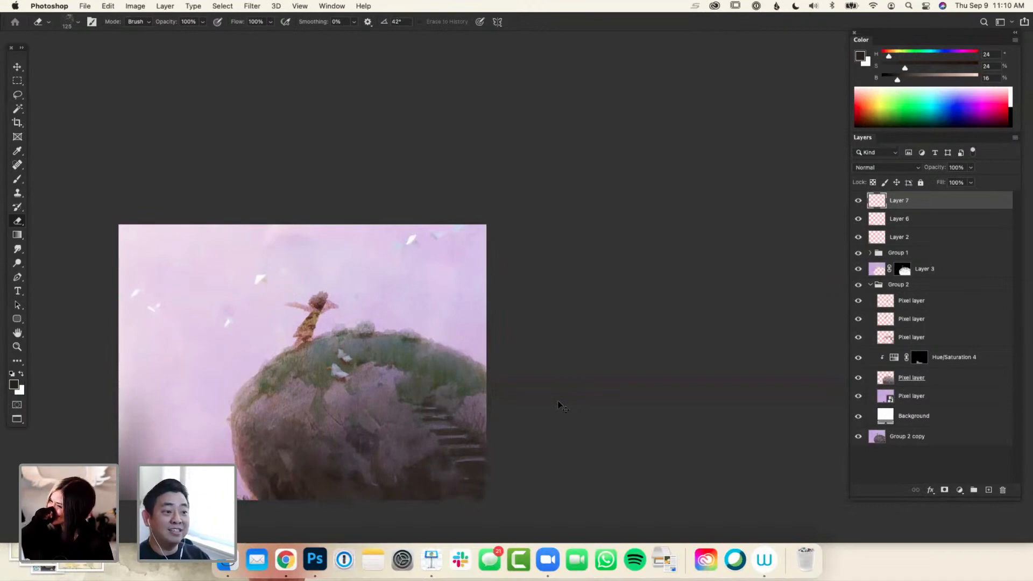
key(super+minus)
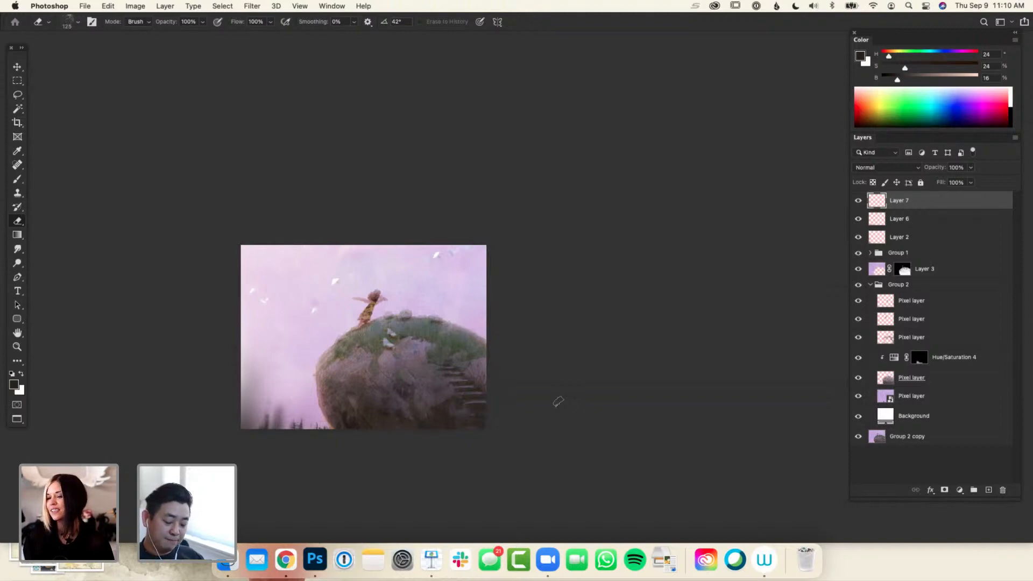
key(super+minus)
key(super+equal)
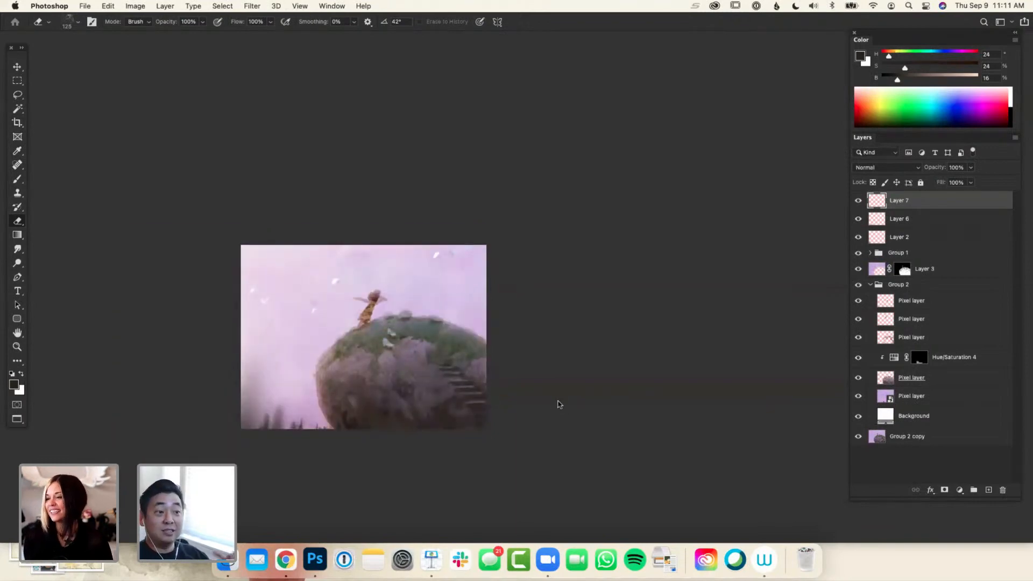
key(super+minus)
key(super+equal)
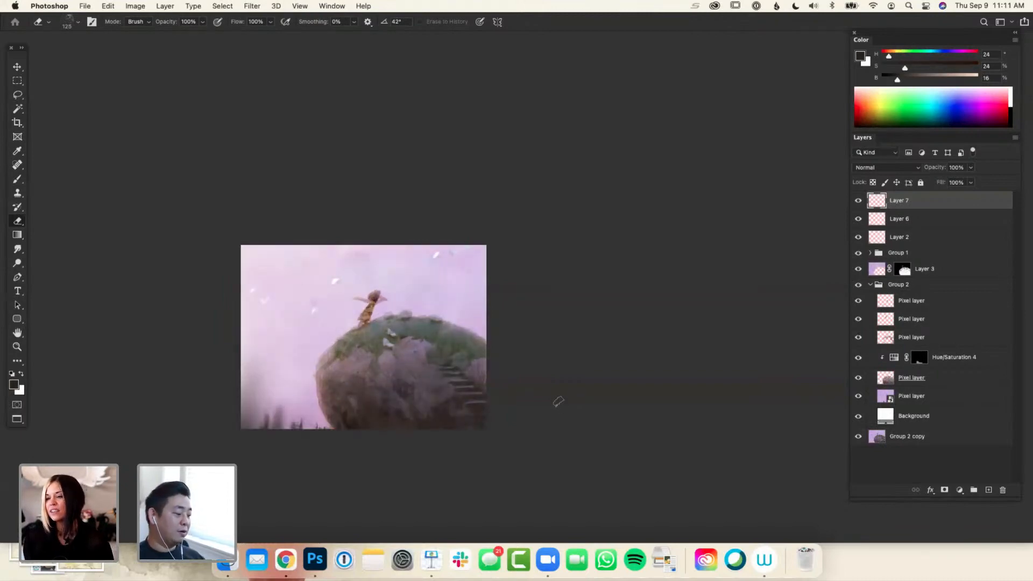
key(super+minus)
key(super+equal)
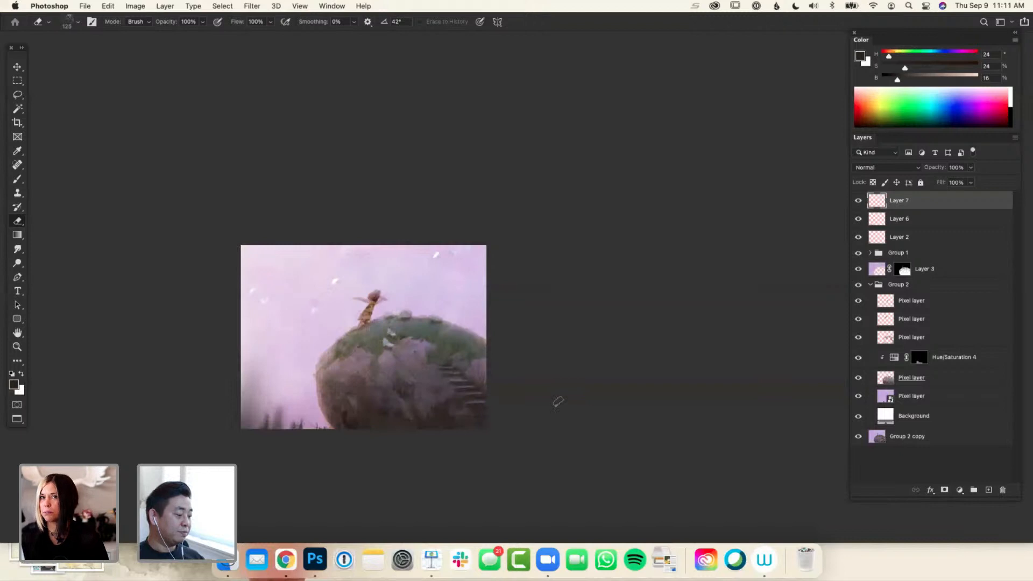
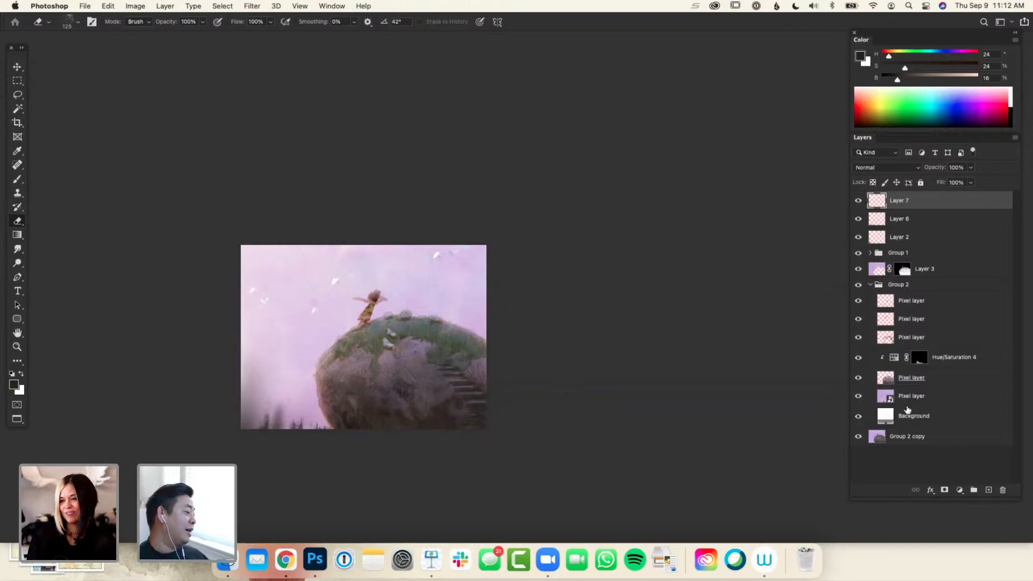
click(909, 399)
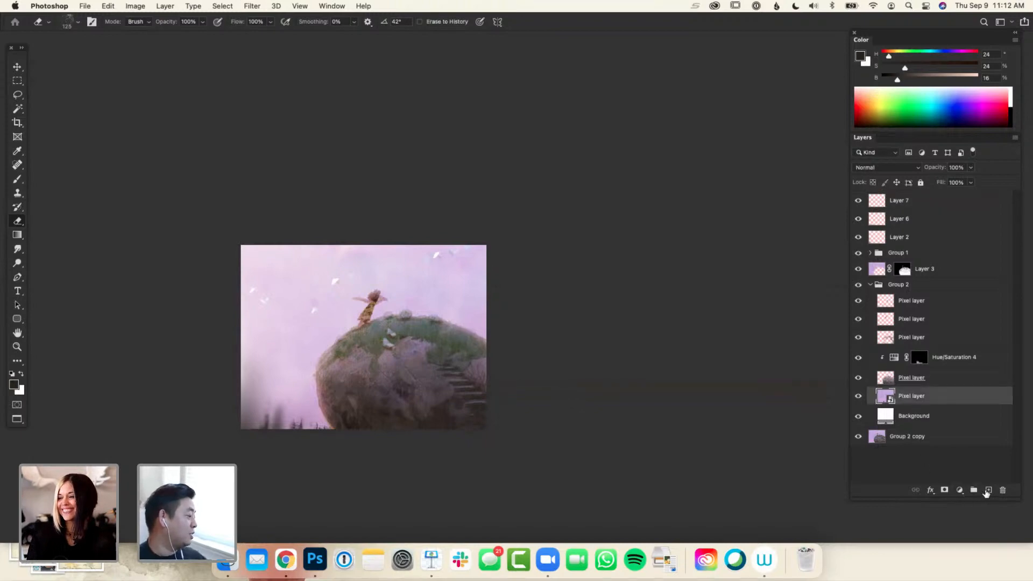
click(962, 490)
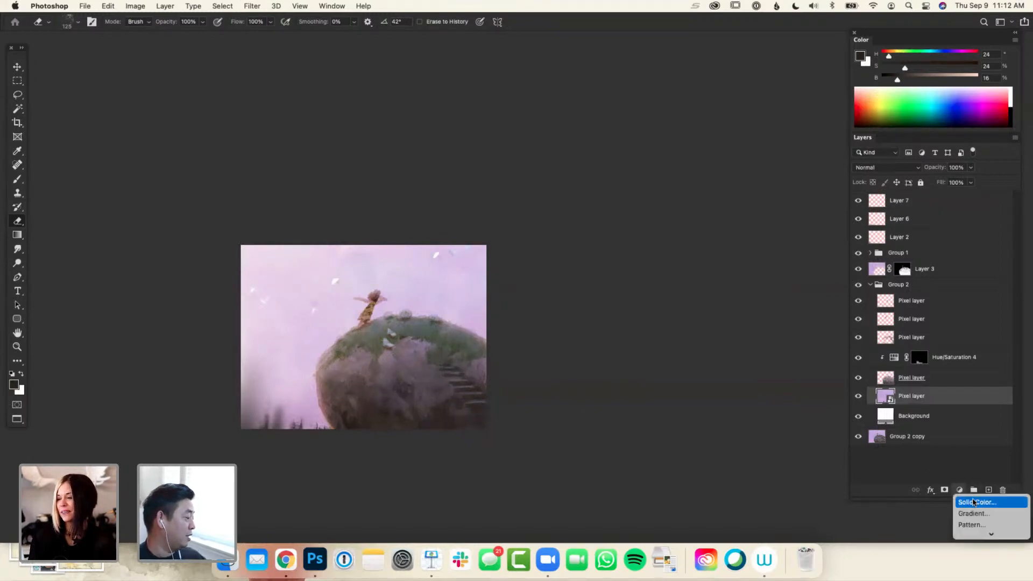
click(970, 392)
click(915, 289)
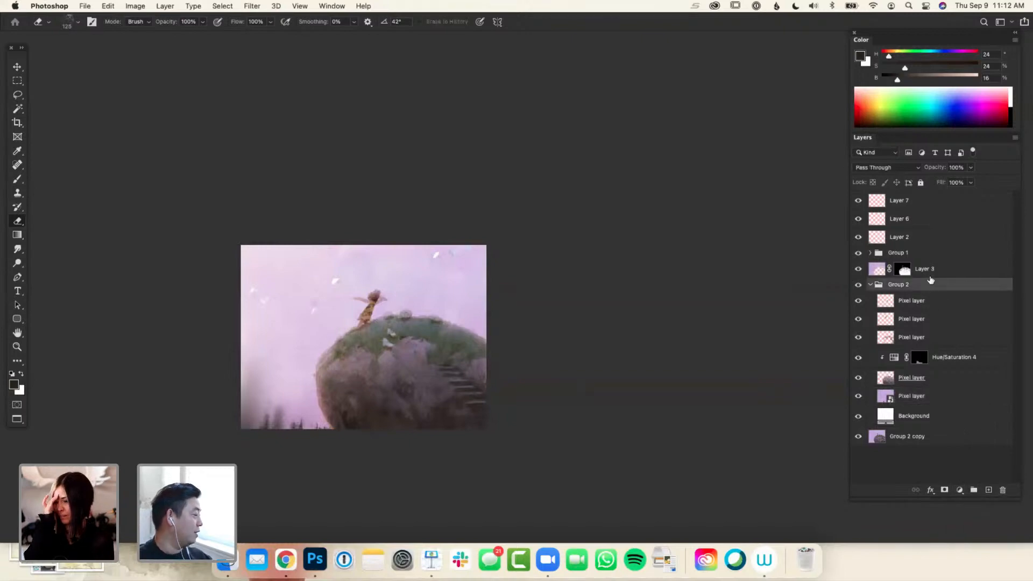
Add a Hue/Saturation adjustment layer above Layer 3 with Saturation +30 and Lightness +19
click(930, 274)
click(960, 490)
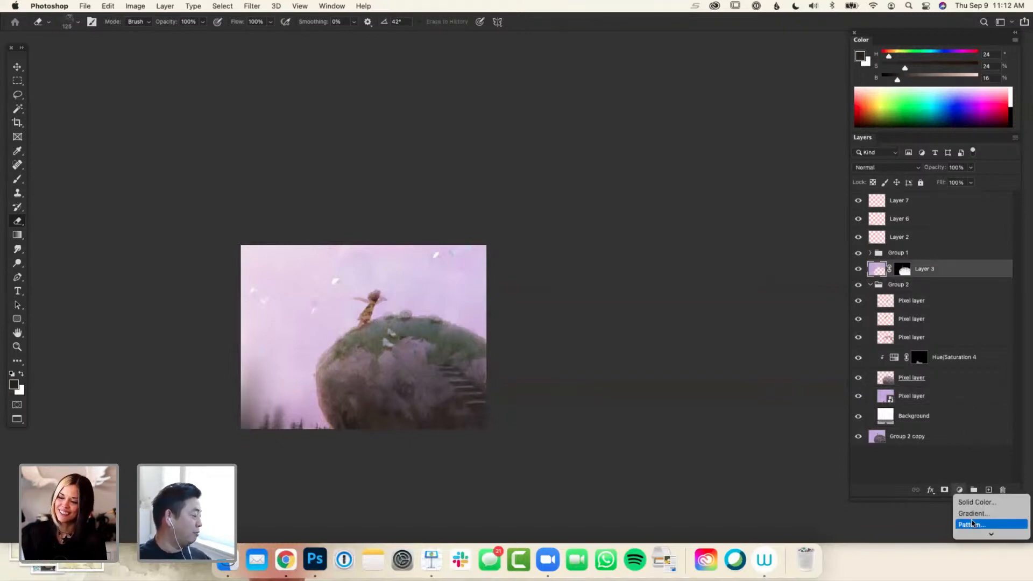
click(973, 483)
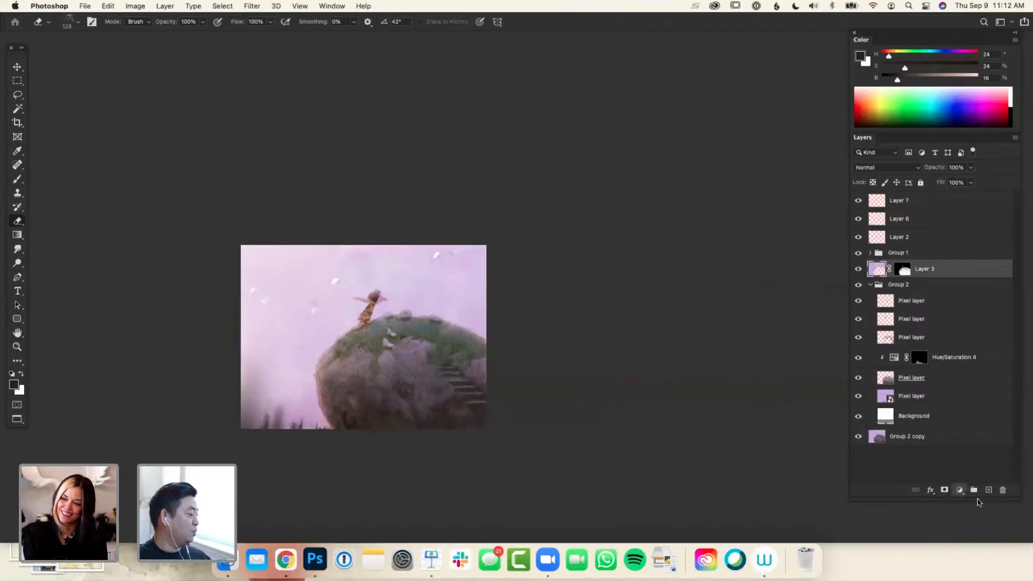
drag(751, 292, 761, 312)
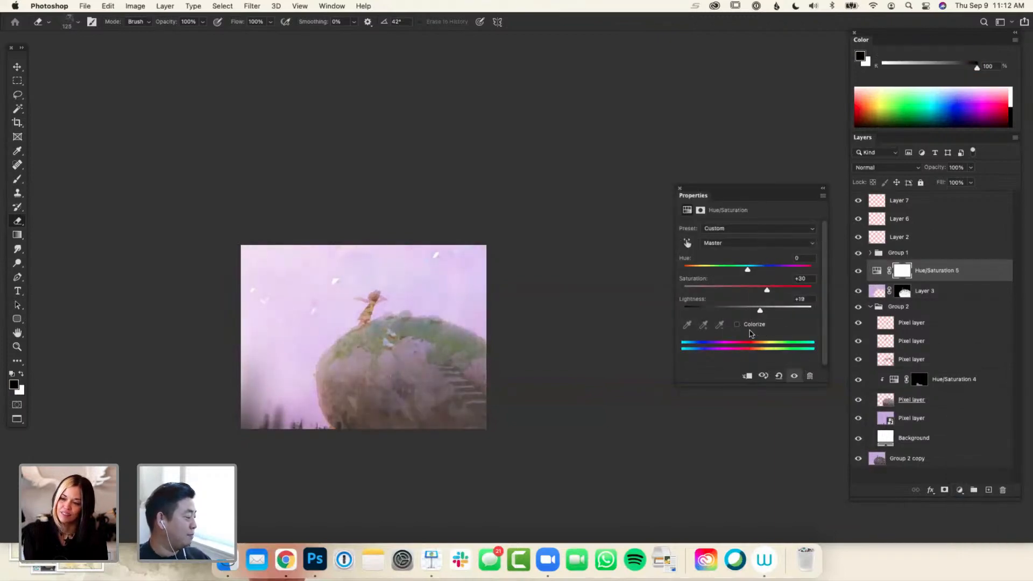
Turn on Colorize for the adjustment and tune hue, saturation and lightness to a bright, saturated orange
click(743, 326)
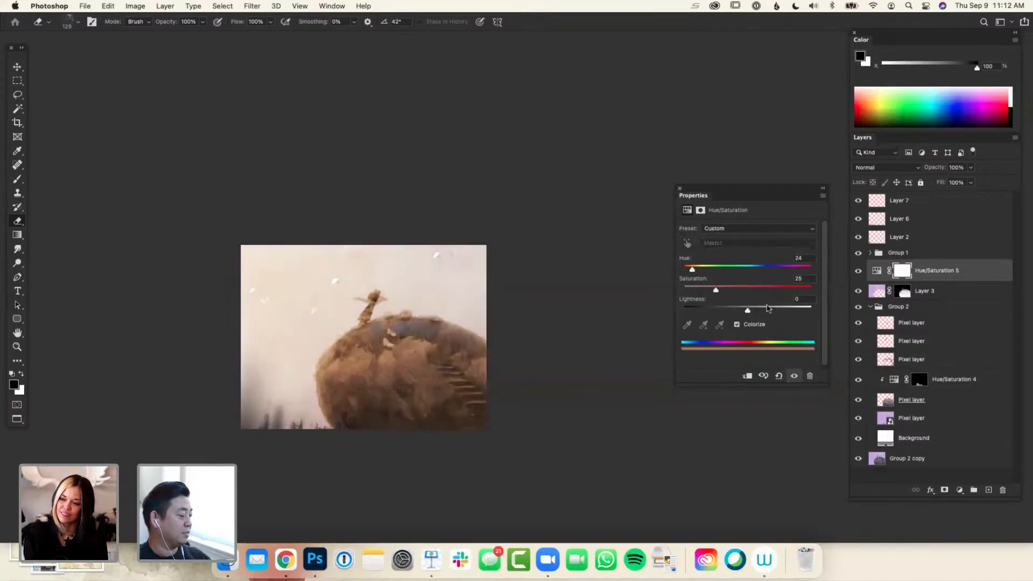
click(733, 287)
drag(734, 293, 760, 291)
drag(747, 310, 765, 308)
mouse_move(692, 269)
mouse_down()
mouse_move(702, 269)
mouse_move(690, 269)
mouse_up()
click(779, 291)
click(781, 293)
click(680, 188)
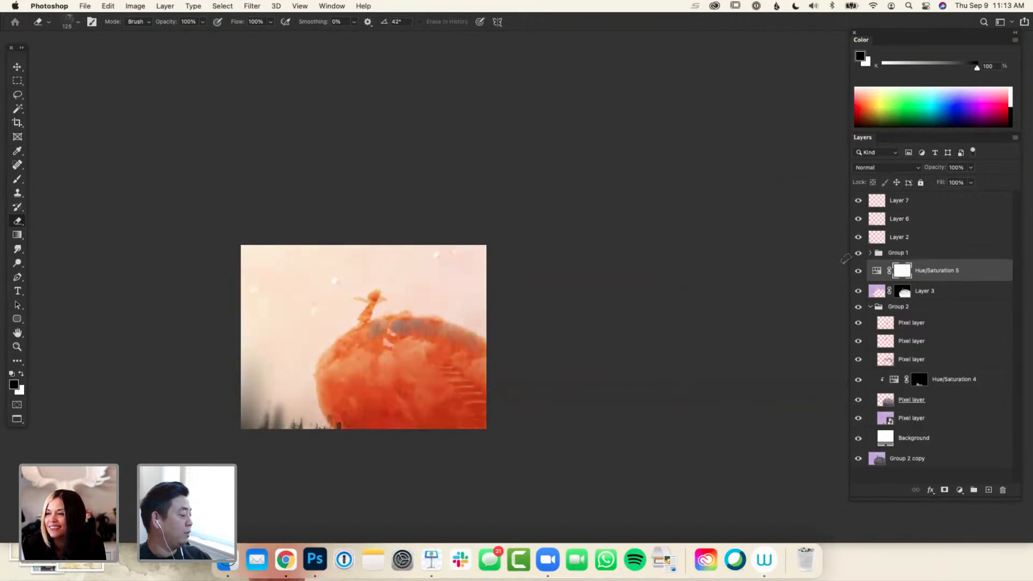
Set the Hue/Saturation 5 layer's blend mode to Overlay and invert its mask to black
click(877, 168)
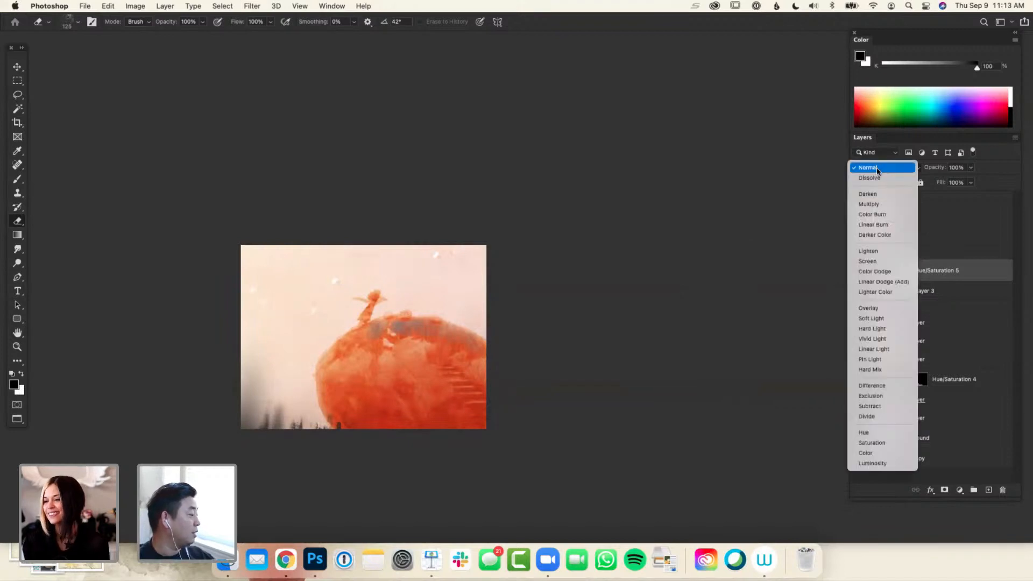
click(881, 309)
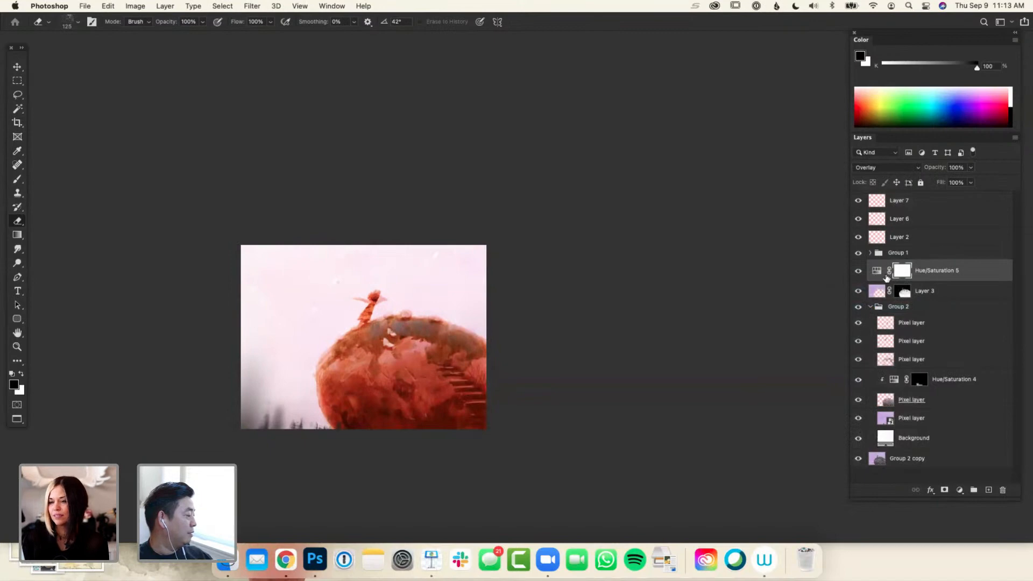
click(877, 271)
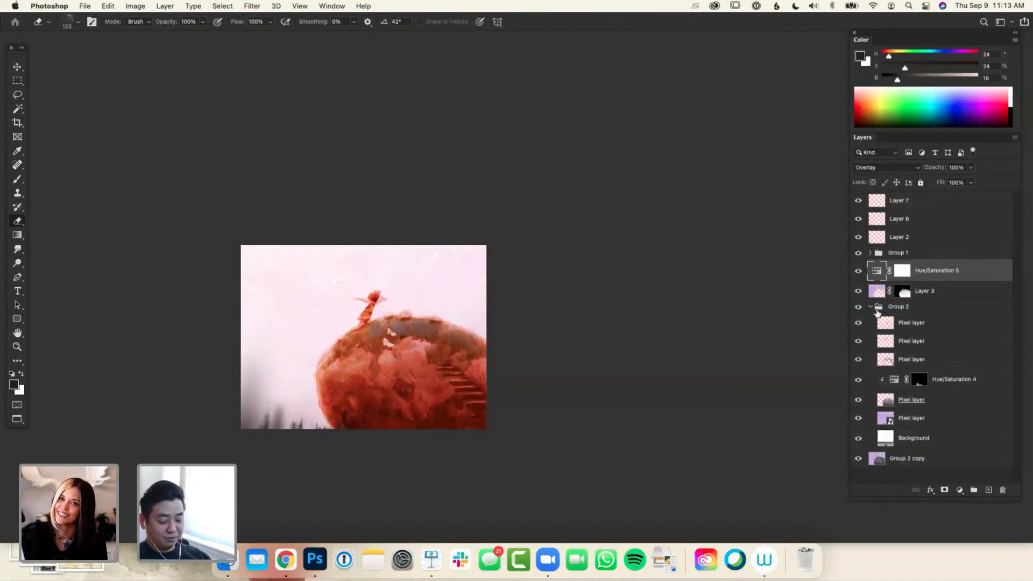
key(super+i)
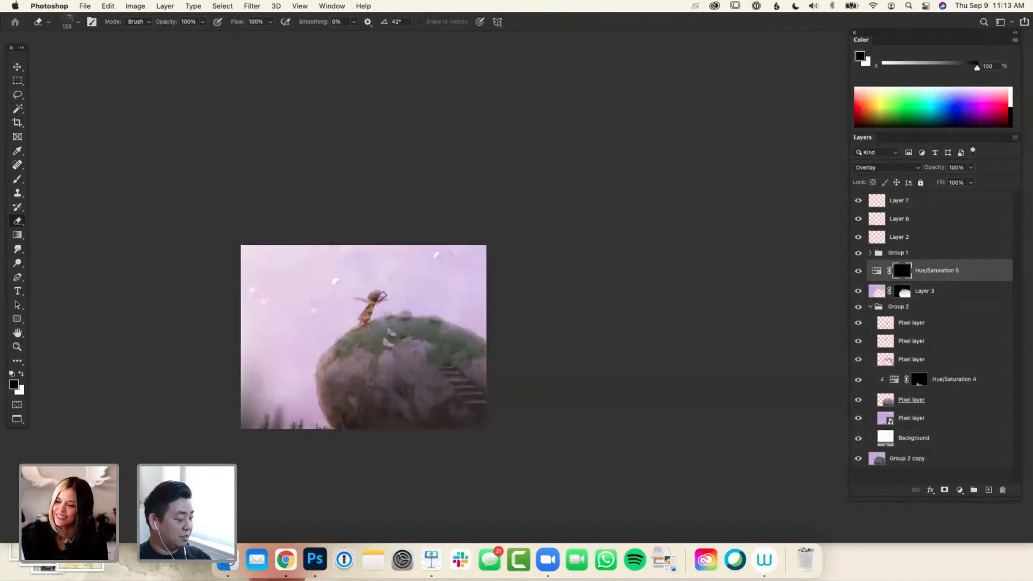
Paint white on the Hue/Saturation 5 mask over the girl and the rock's upper-left edge to reveal the orange glow
key(b)
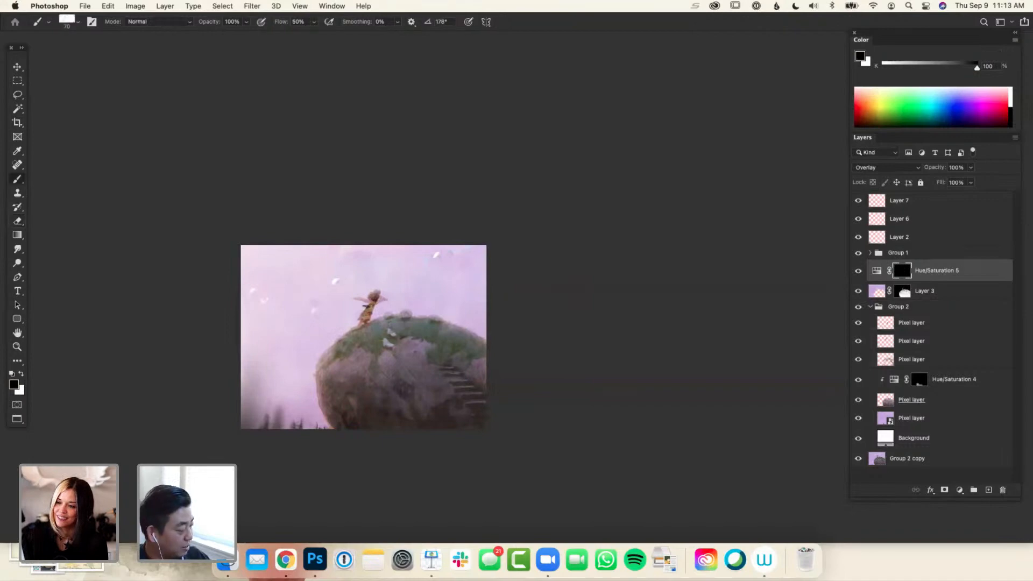
key(x)
drag(366, 306, 339, 339)
key(x)
key(x)
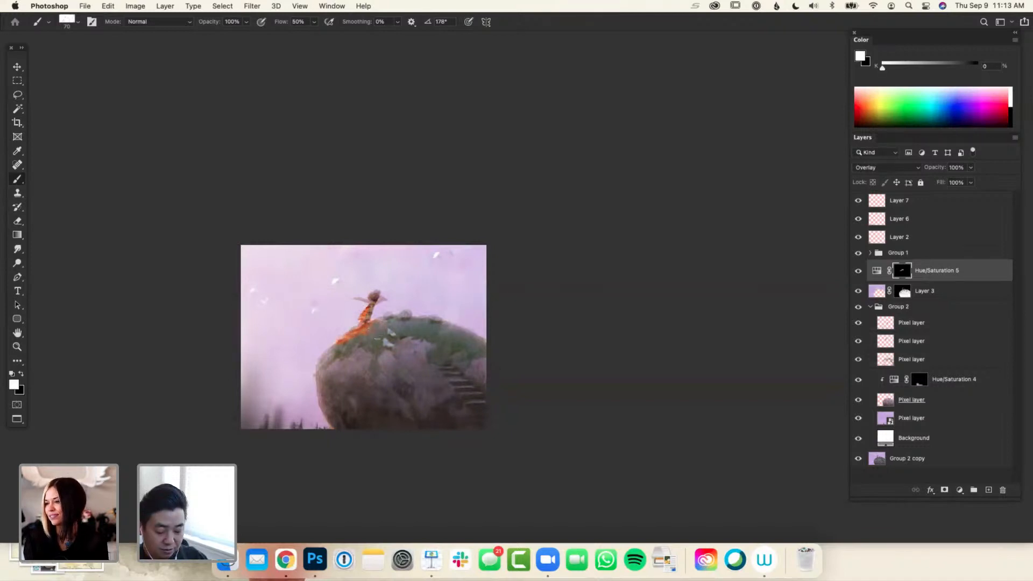
Lower the Hue/Saturation 5 layer's opacity to 56%
key(l)
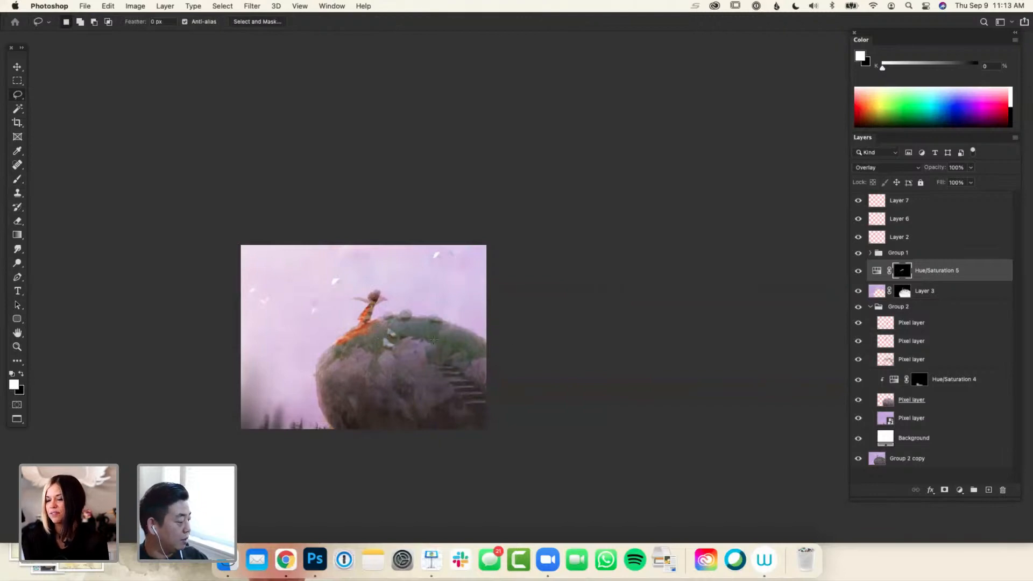
click(927, 276)
key(4)
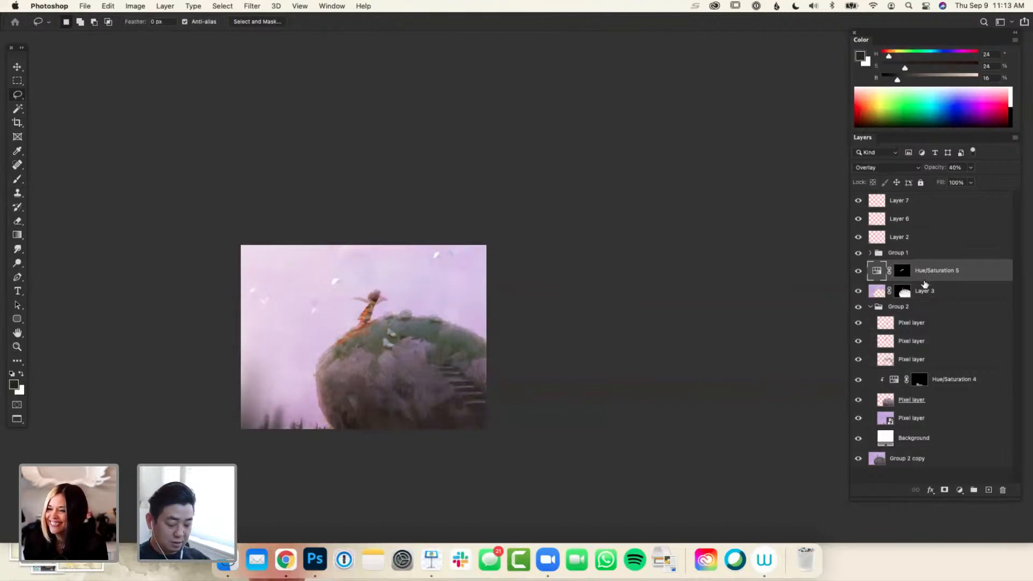
key(5)
key(6)
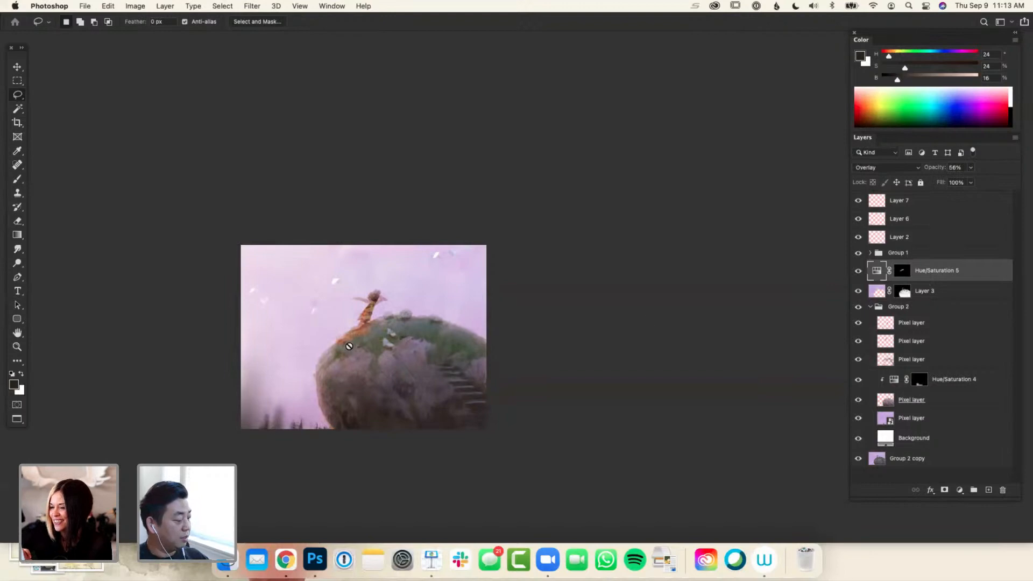
Extend the orange glow on the mask down the rock's upper-left slope and touch up the girl with black and white
click(901, 271)
key(x)
key(b)
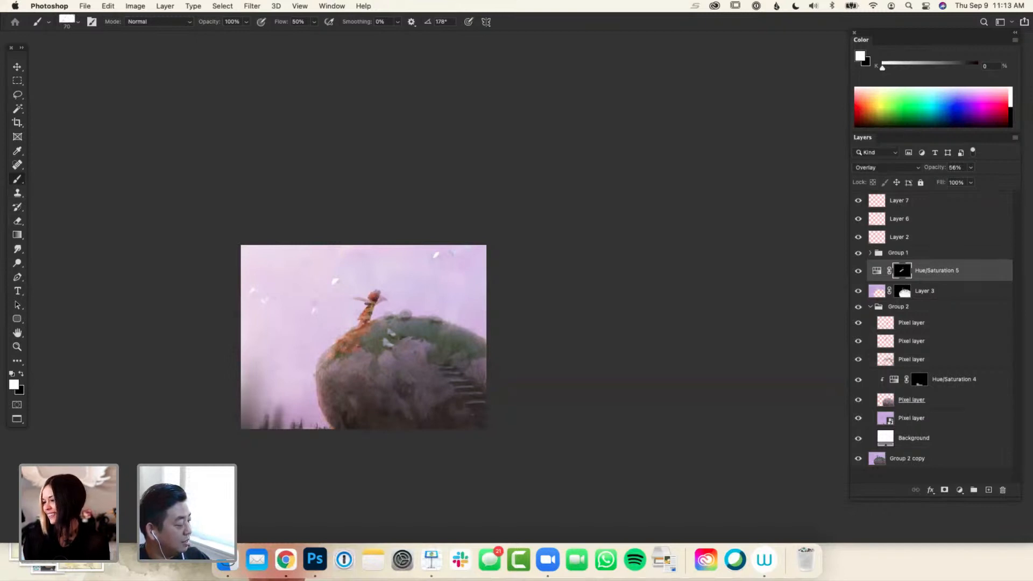
key(x)
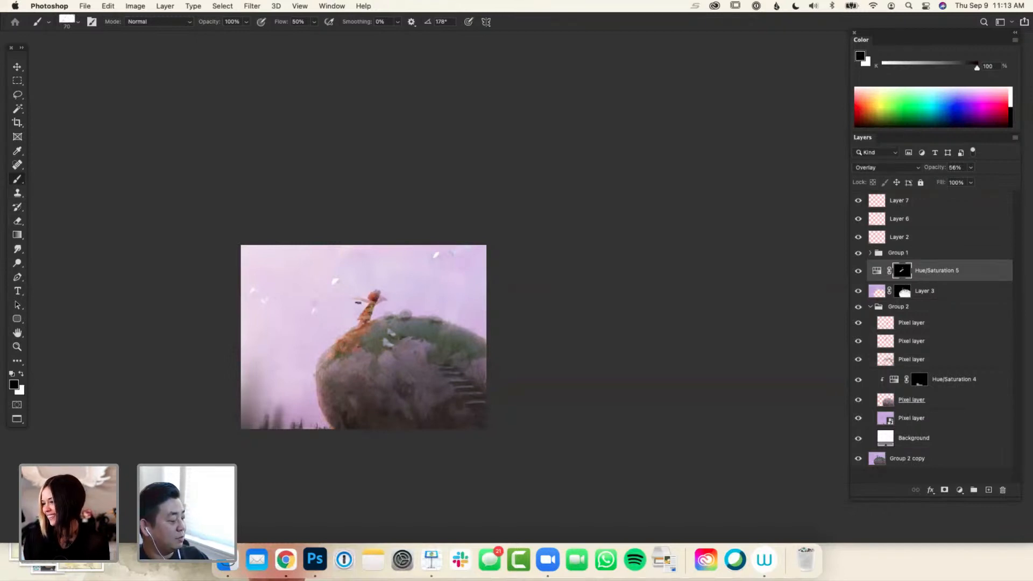
key(x)
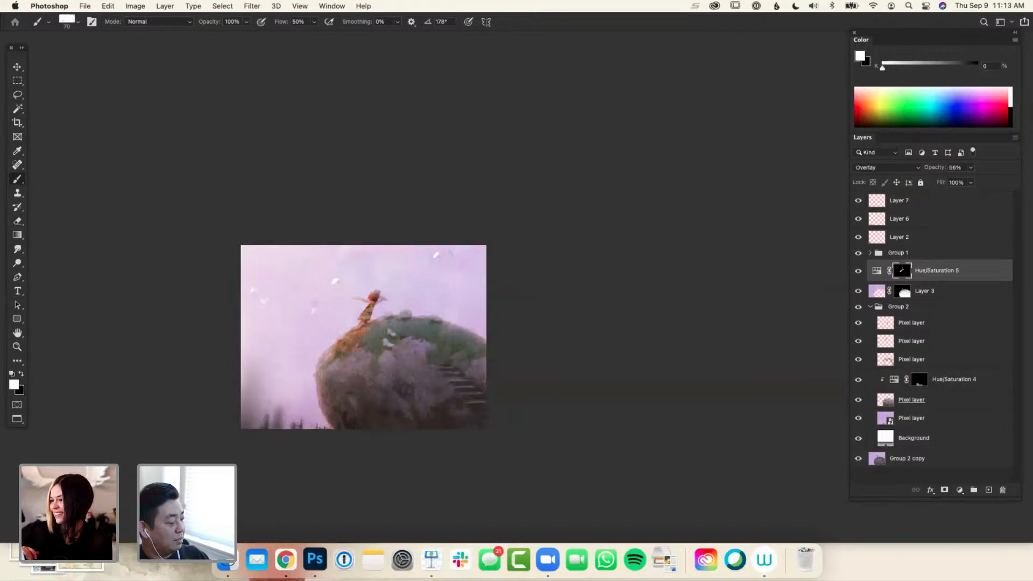
key(x)
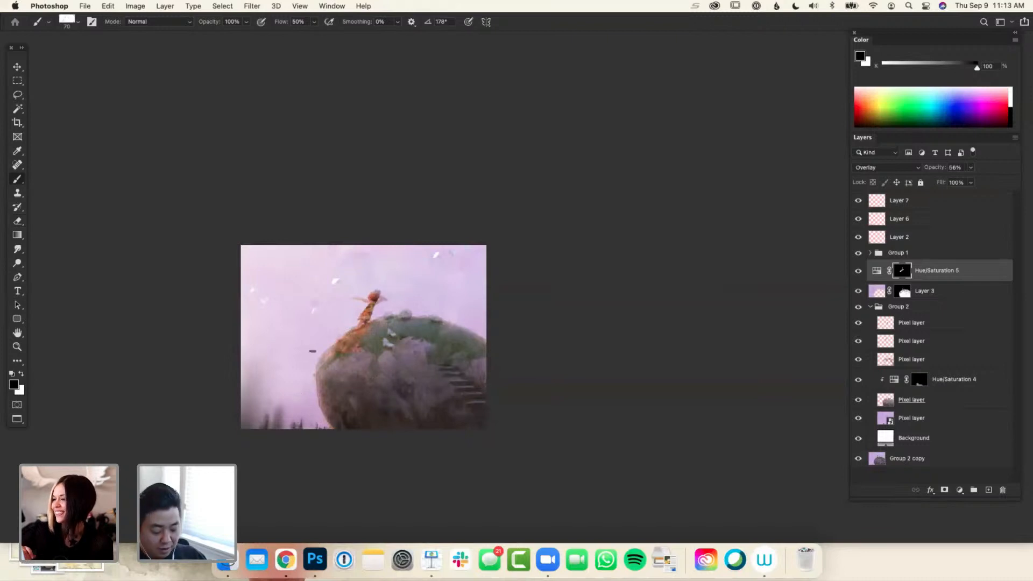
Enlarge the brush to 100 and paint the mask white over the lower-left sky and the rock's left edge, refining with black
key(bracketright)
key(bracketright)
key(bracketright)
key(x)
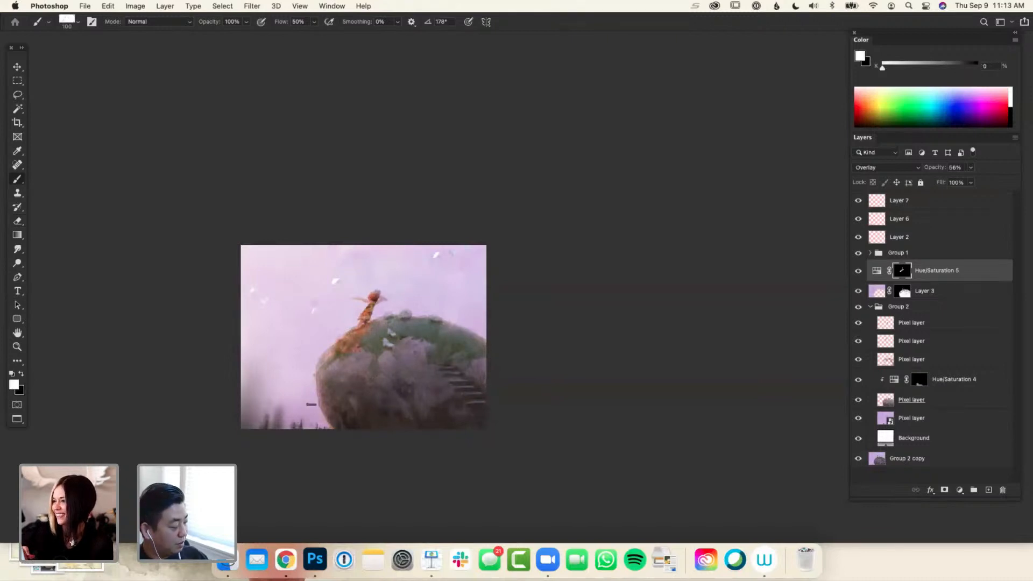
mouse_move(289, 405)
mouse_down()
mouse_move(253, 425)
mouse_move(278, 363)
mouse_move(302, 368)
mouse_up()
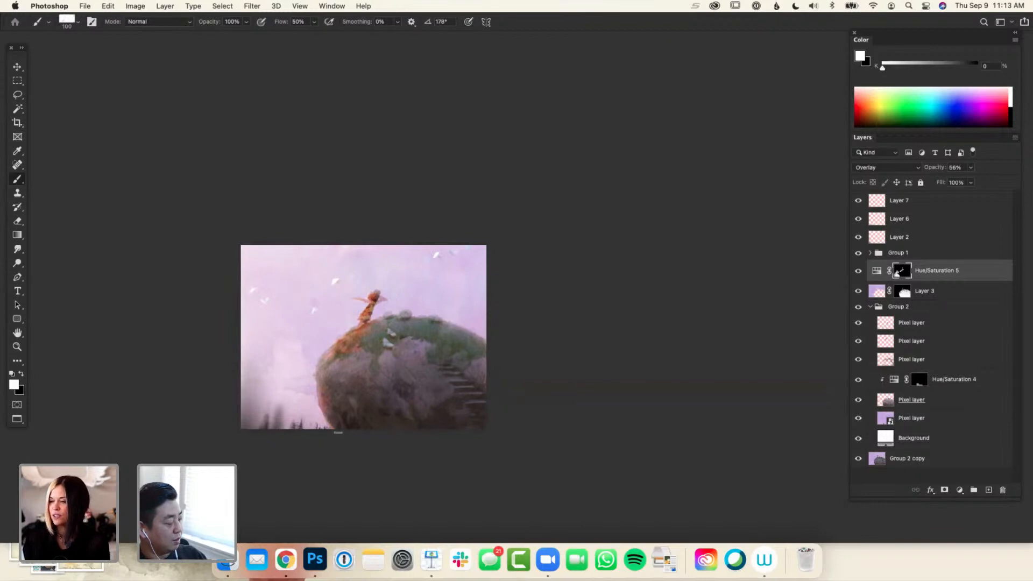
key(x)
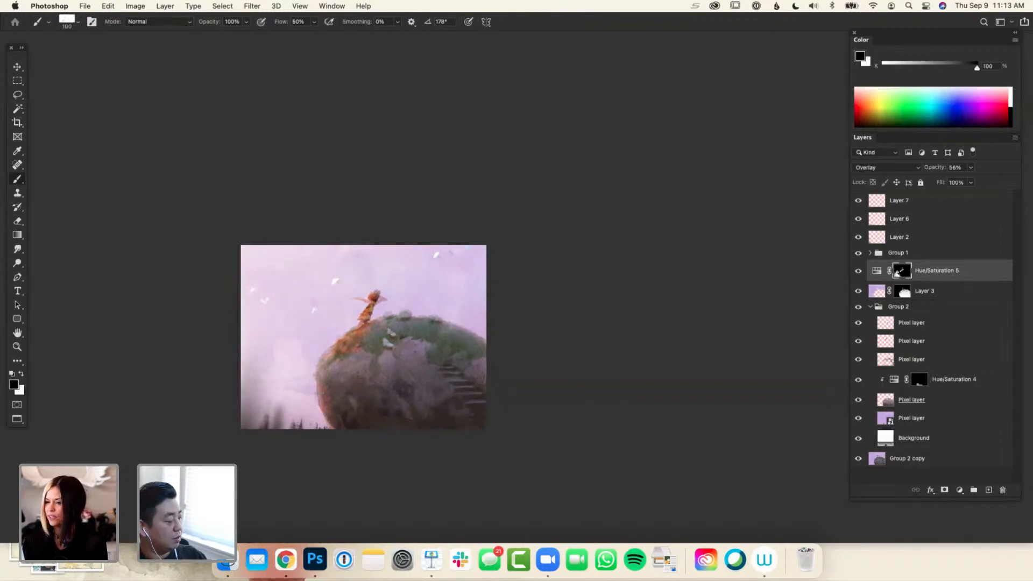
key(x)
key(x)
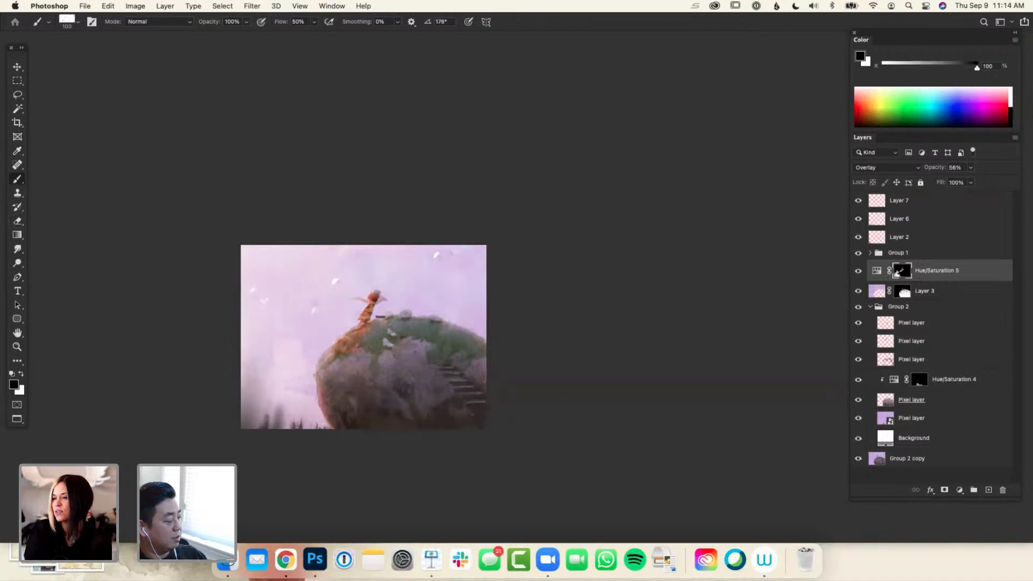
key(x)
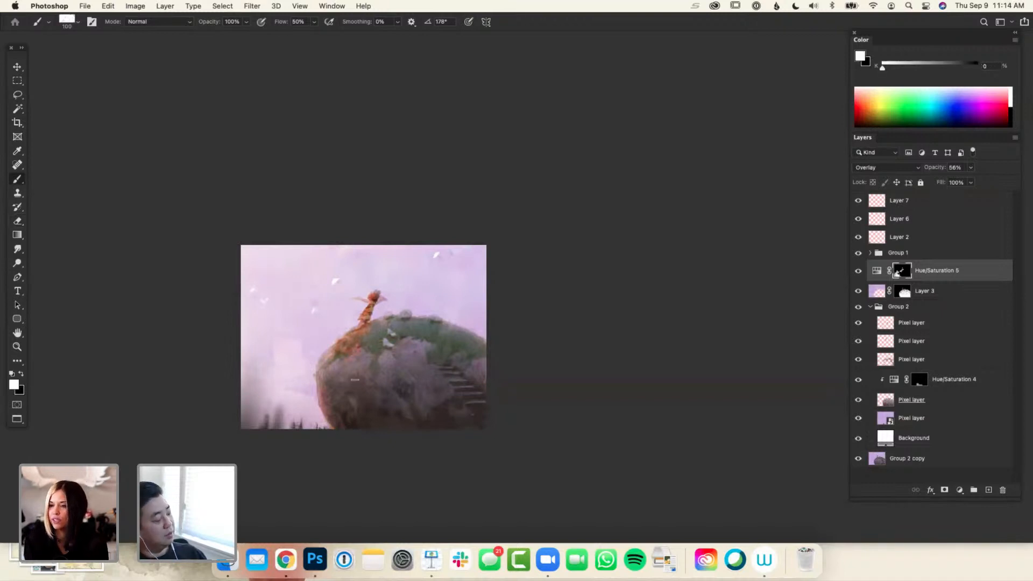
Add a new empty layer and move it above Group 1, directly below Layer 2
key(super+minus)
key(super+minus)
key(super+minus)
key(super+minus)
key(super+equal)
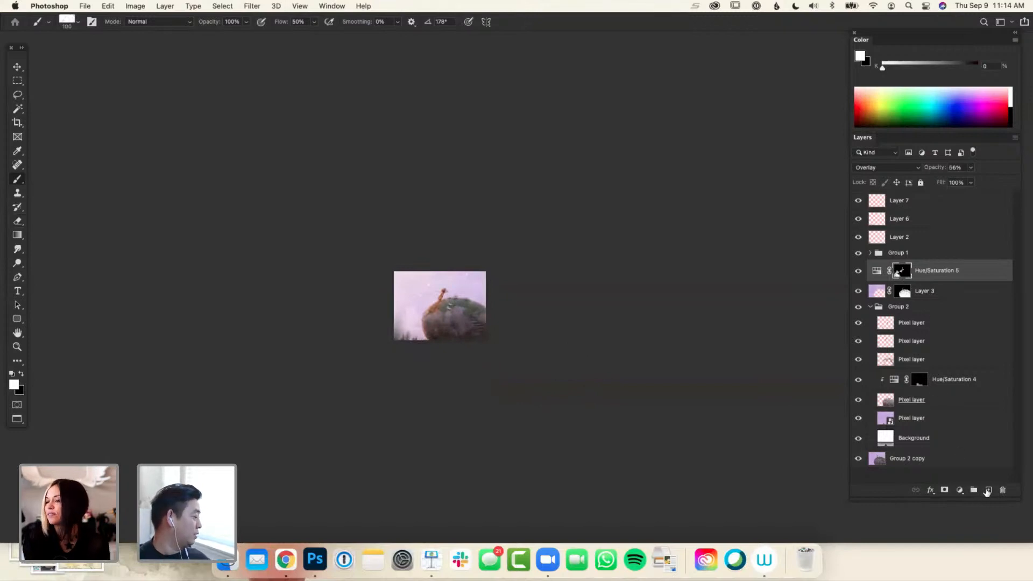
click(988, 489)
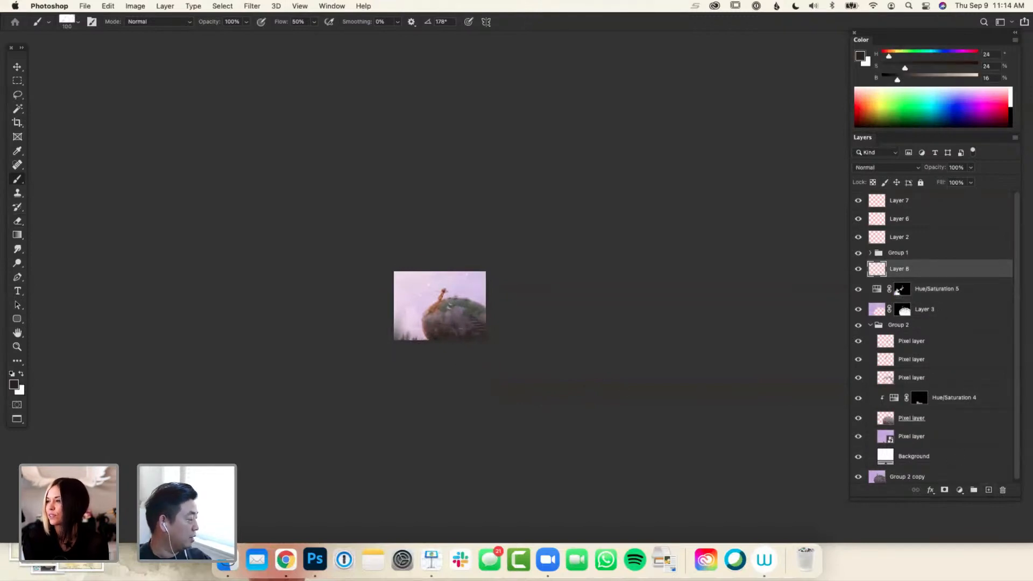
drag(897, 269, 894, 246)
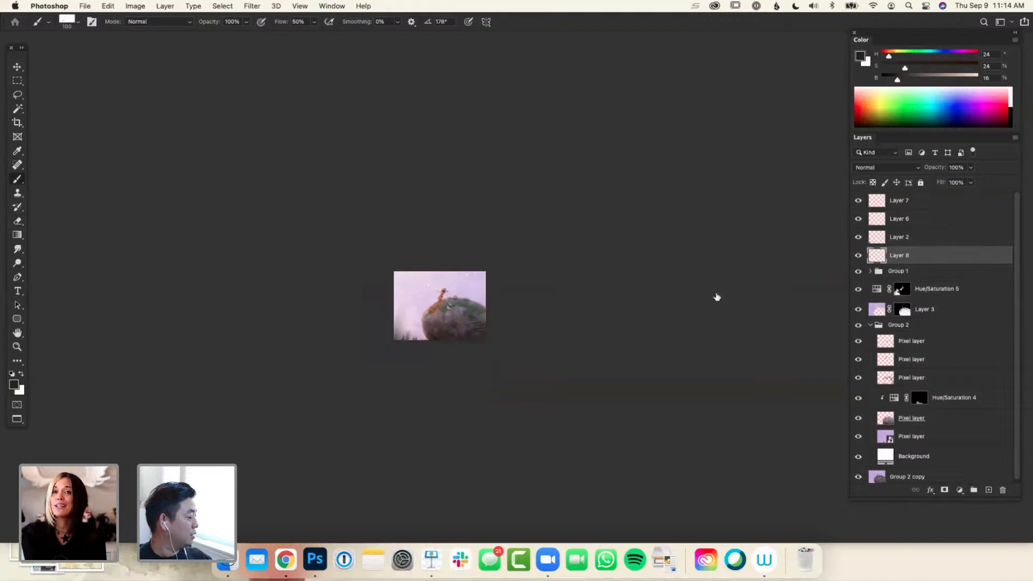
key(super+plus)
Set the foreground color to pale orange (H 39, S 39, B 100) and draw a gradient on Layer 8 rising from the bottom edge high into the sky
drag(905, 68, 976, 66)
drag(937, 80, 978, 80)
click(920, 68)
click(893, 56)
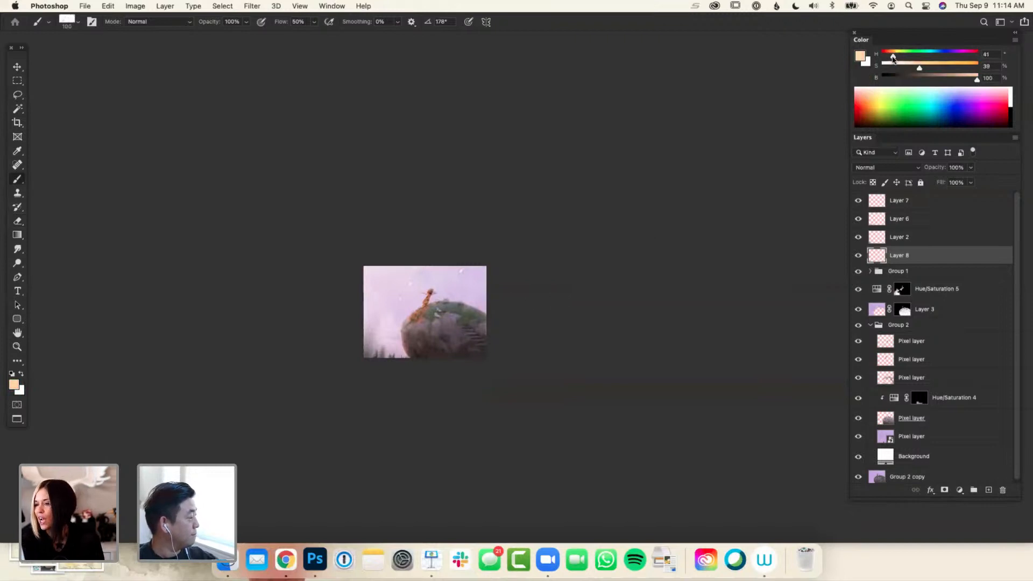
key(g)
drag(394, 362, 398, 313)
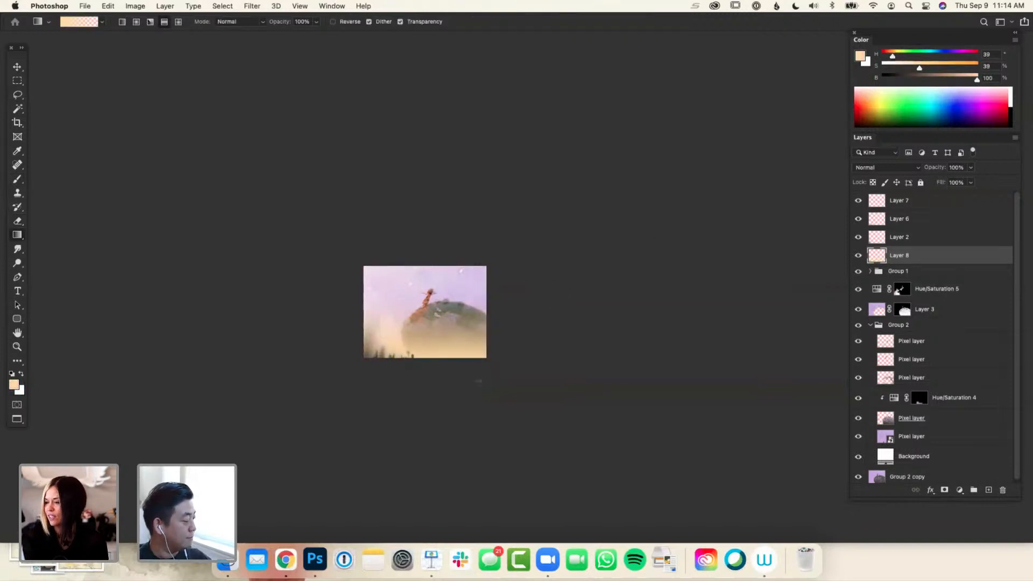
key(super+z)
drag(398, 359, 417, 277)
Load the rock's shape from Layer 3's mask as a selection, delete that area from Layer 8's gradient and deselect
super+click(904, 310)
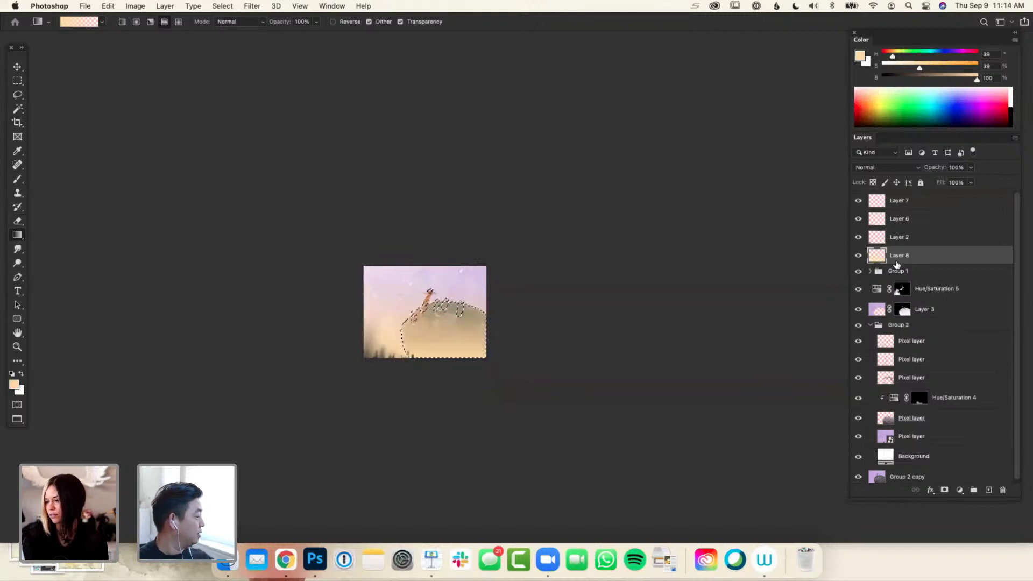
key(Delete)
key(super+d)
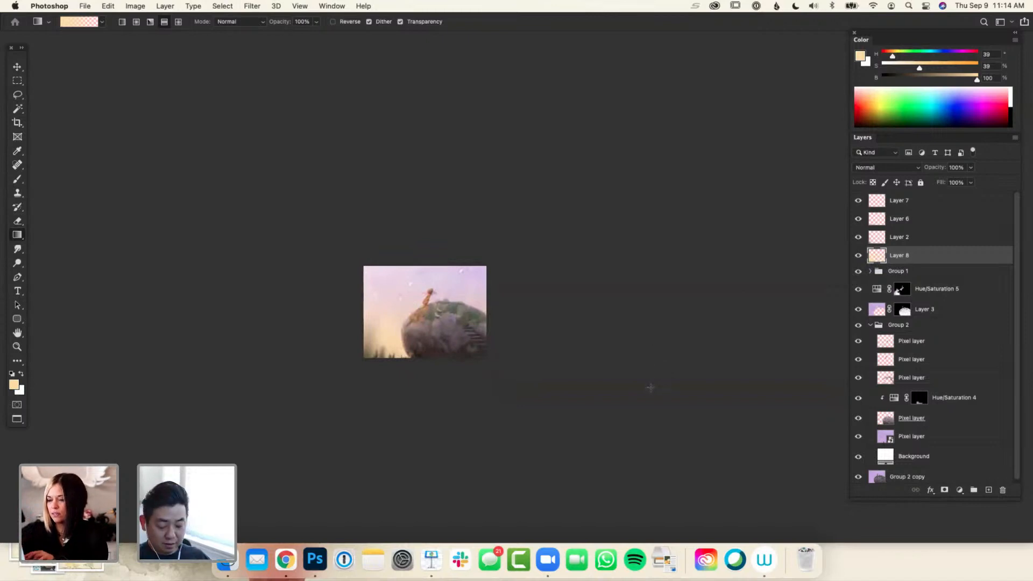
Lower Layer 8's opacity to 70% and change its blend mode to Overlay
key(l)
key(3)
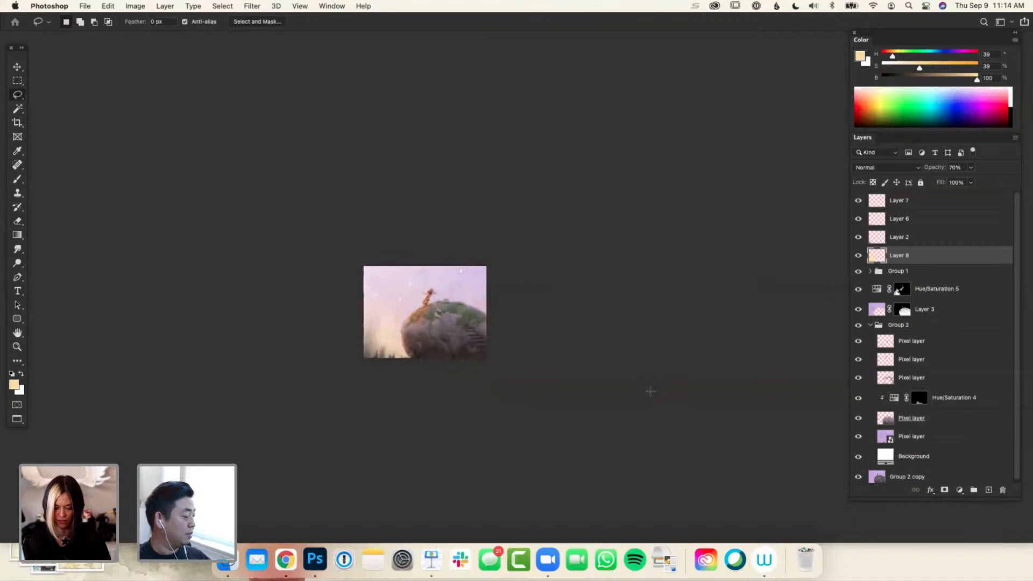
click(889, 169)
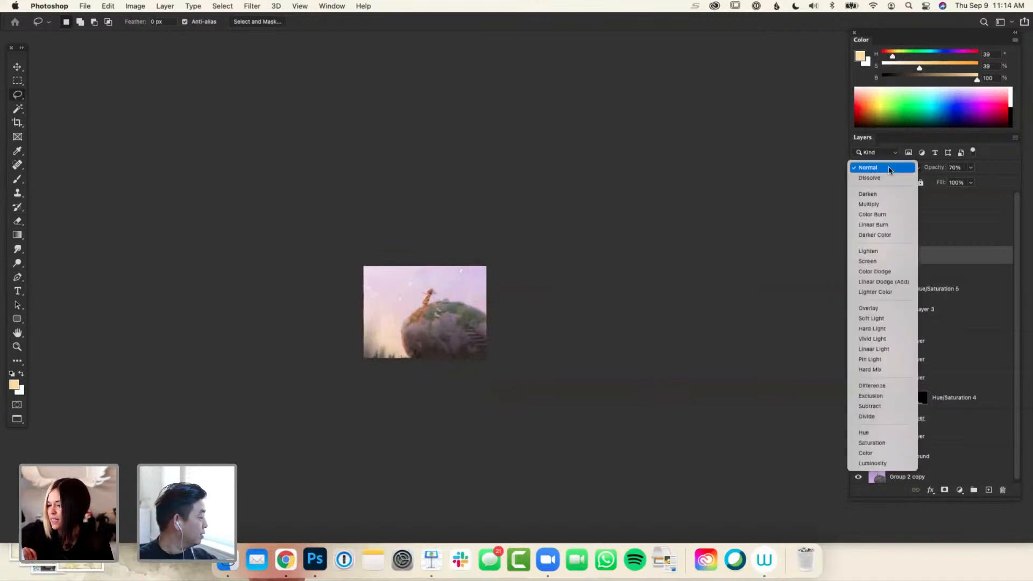
click(880, 314)
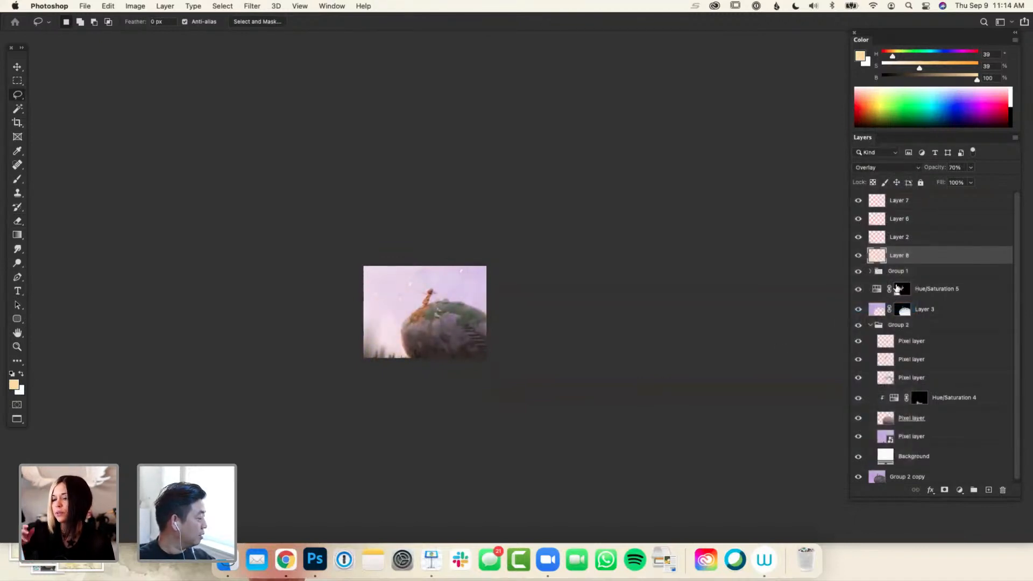
Duplicate Layer 8 and set the copy to Normal blend mode at 50% opacity
key(ctrl+j)
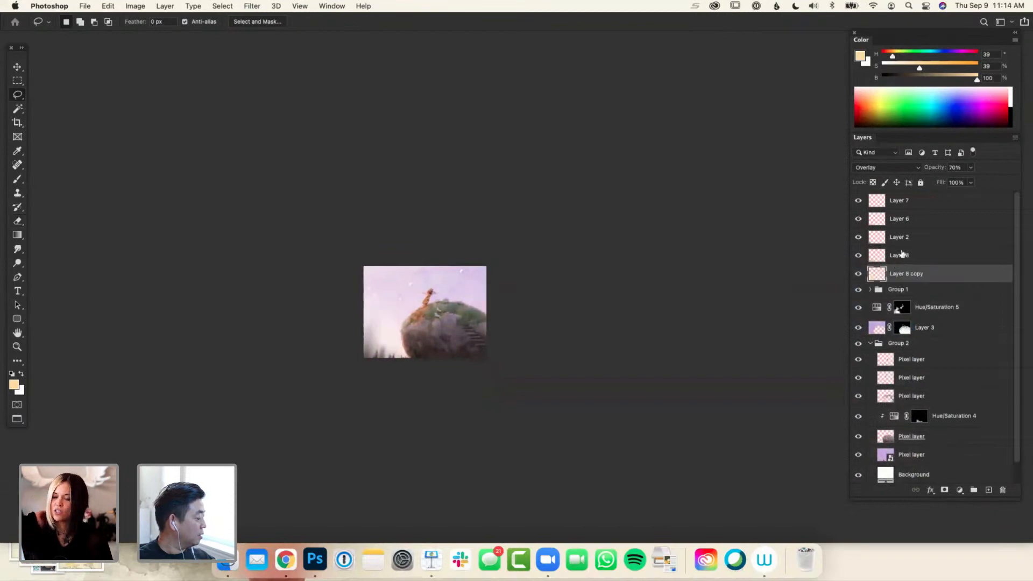
click(887, 169)
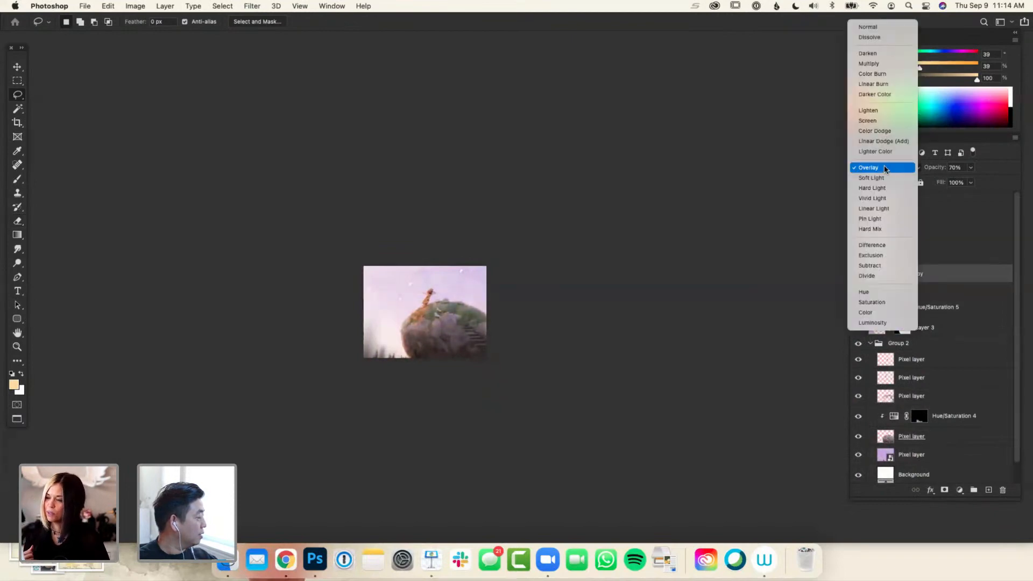
click(885, 33)
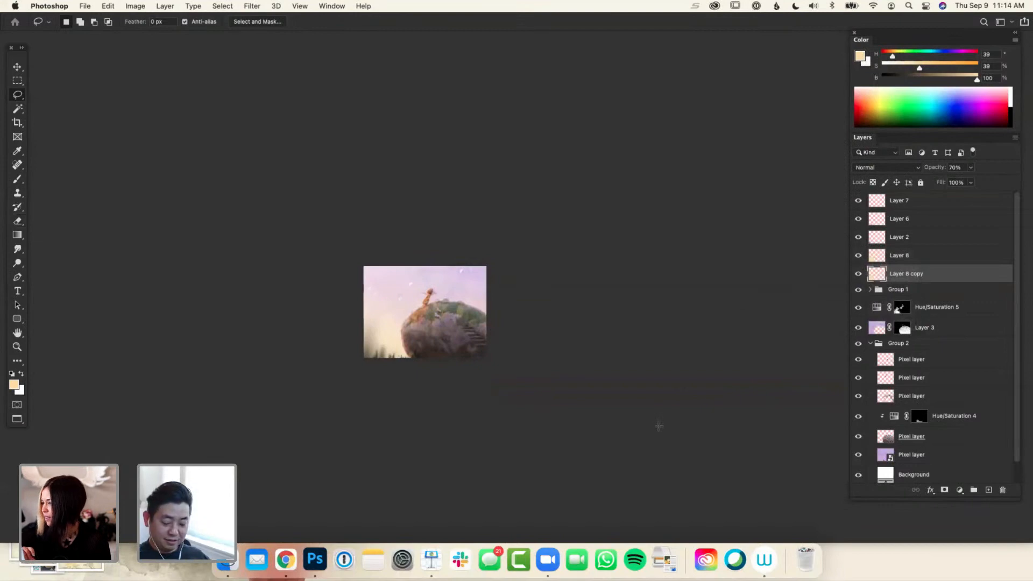
key(3)
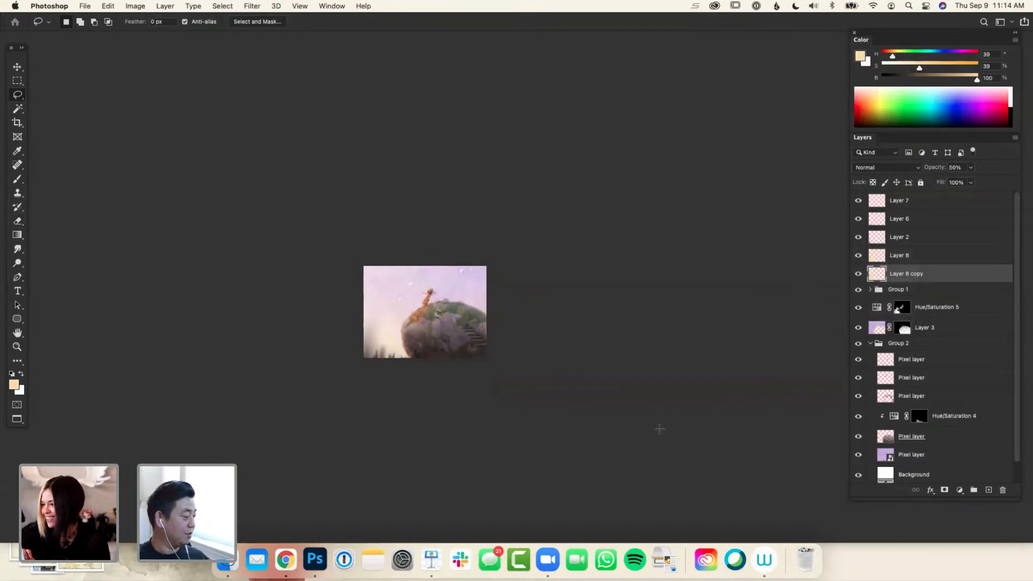
key(super+plus)
drag(639, 414, 641, 446)
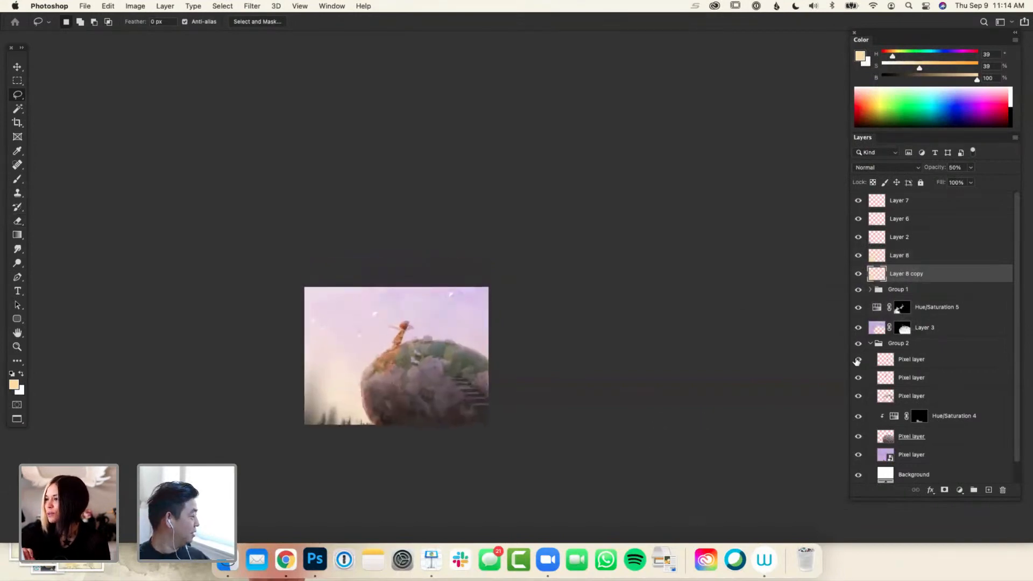
Add a Hue/Saturation adjustment layer above Layer 8 copy with Colorize on, Hue 11, Saturation 87 and Lightness +20
click(966, 492)
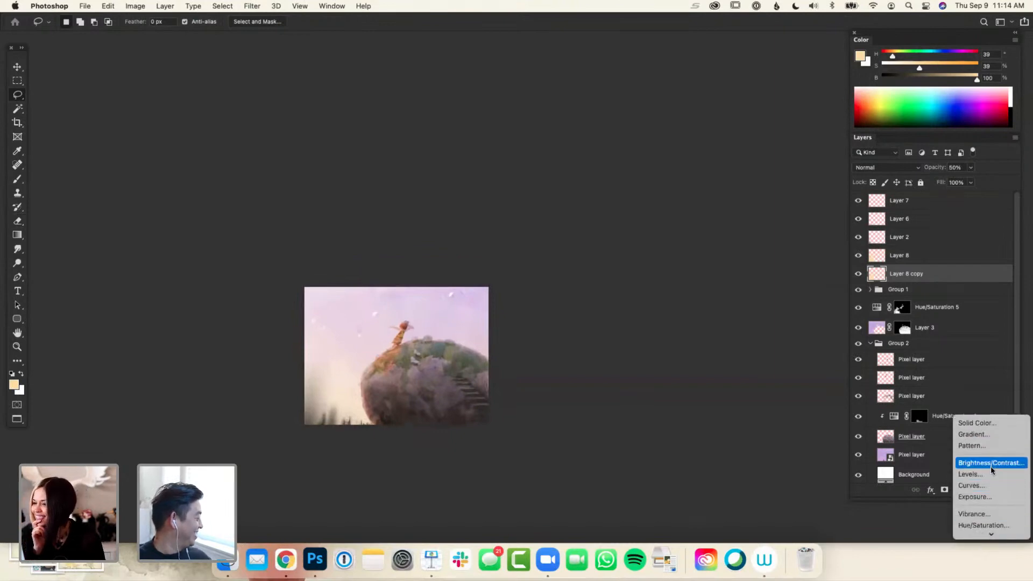
click(983, 525)
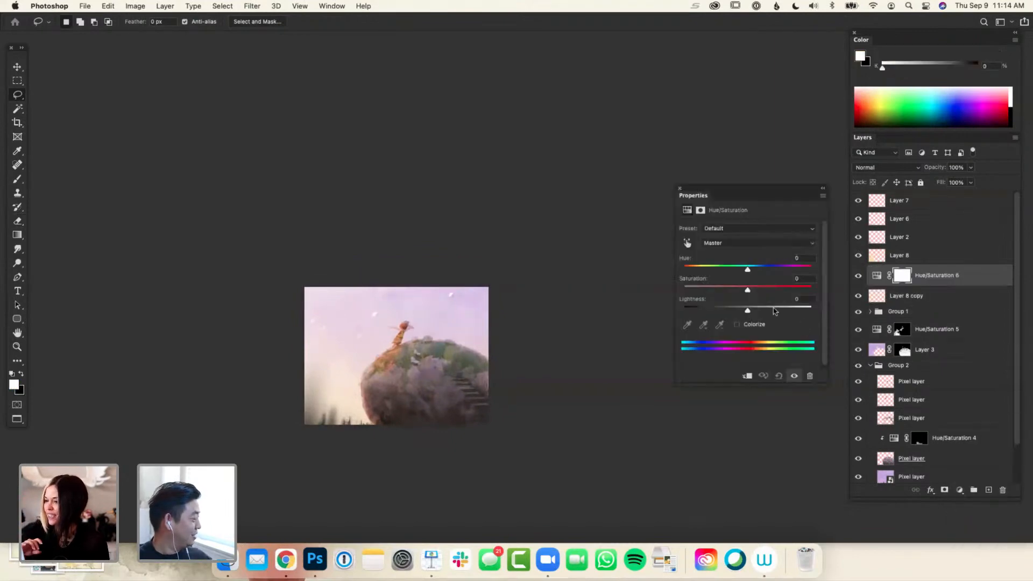
click(740, 324)
click(747, 288)
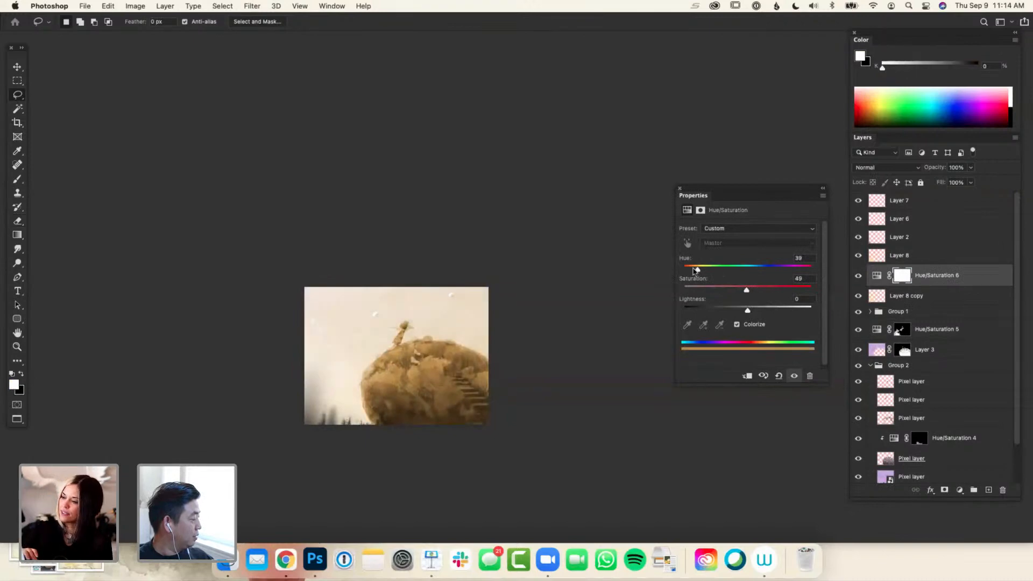
click(688, 269)
drag(748, 310, 795, 291)
Set the new Hue/Saturation layer's blend mode to Overlay and reduce its Lightness to -12
click(887, 169)
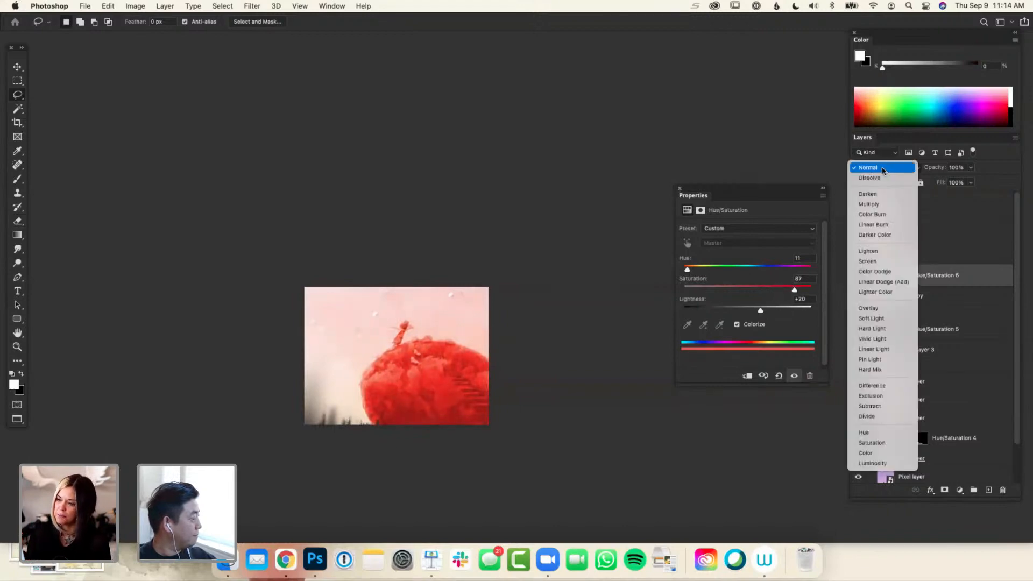
click(885, 311)
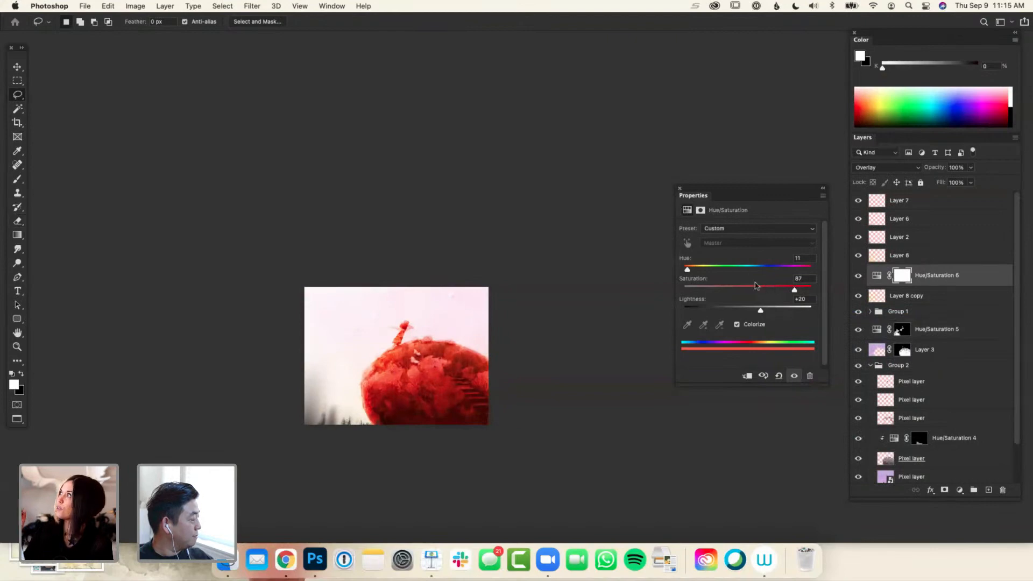
drag(761, 311, 740, 311)
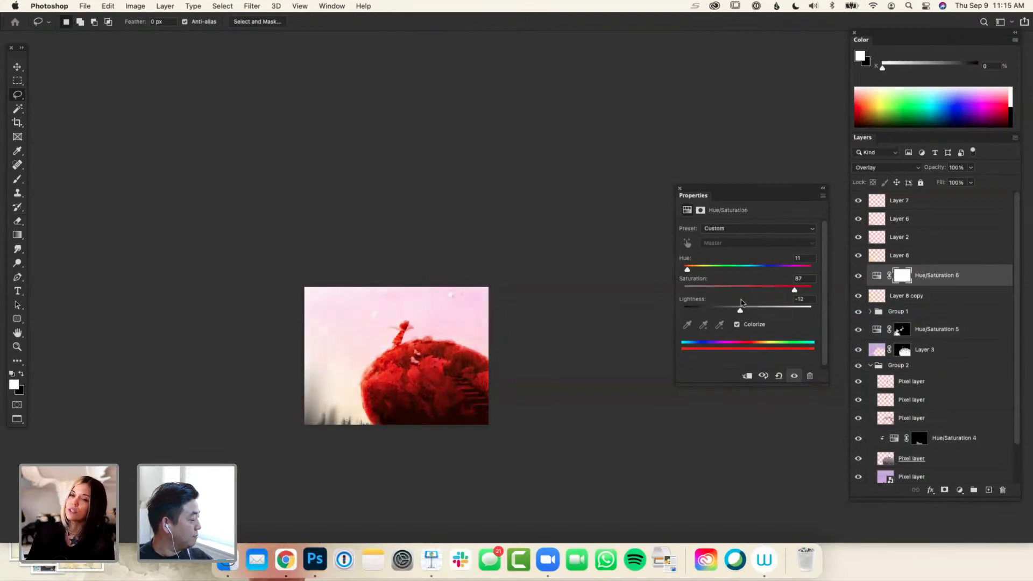
click(679, 189)
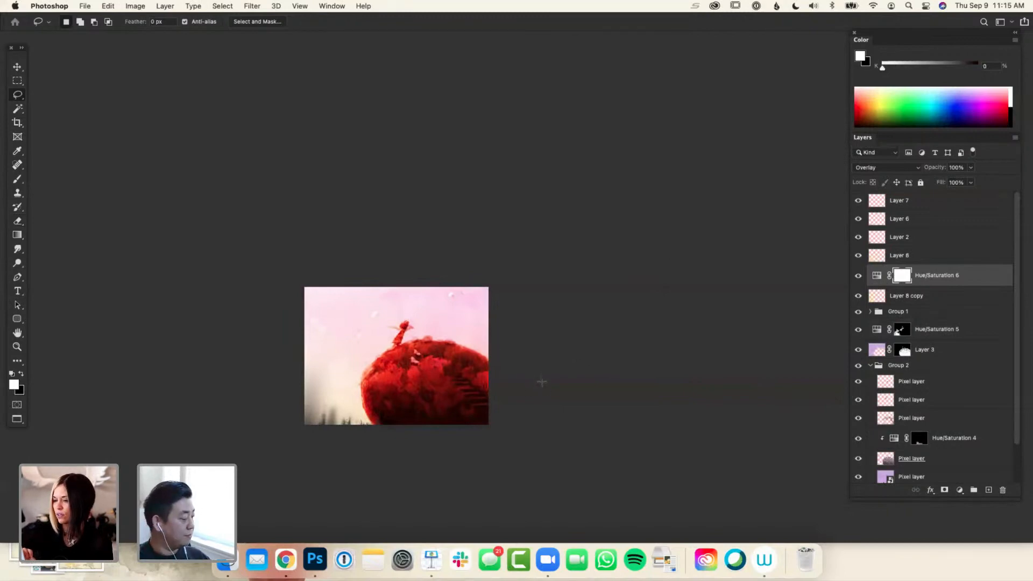
Invert the adjustment's mask to black and brush white over the upper sky and around the girl, refining with black
key(super+i)
key(b)
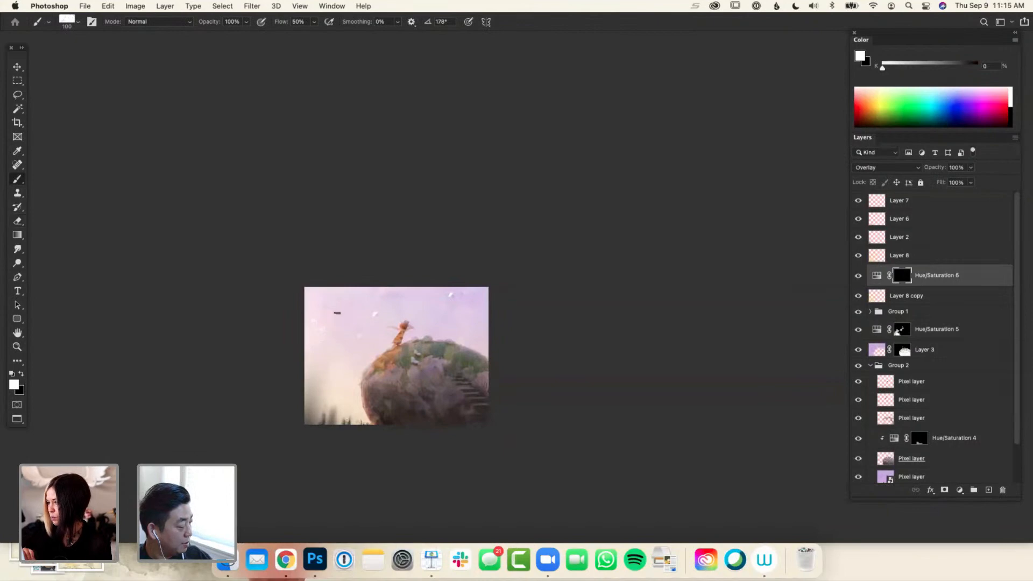
mouse_move(394, 315)
mouse_down()
mouse_move(353, 358)
mouse_move(389, 339)
mouse_move(397, 316)
mouse_move(411, 326)
mouse_move(410, 296)
mouse_up()
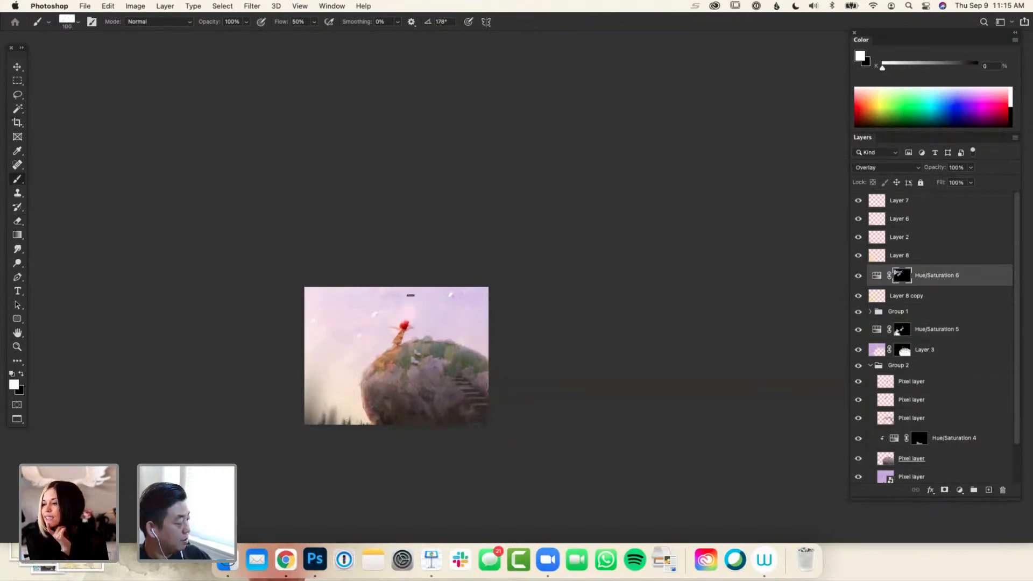
key(x)
click(406, 327)
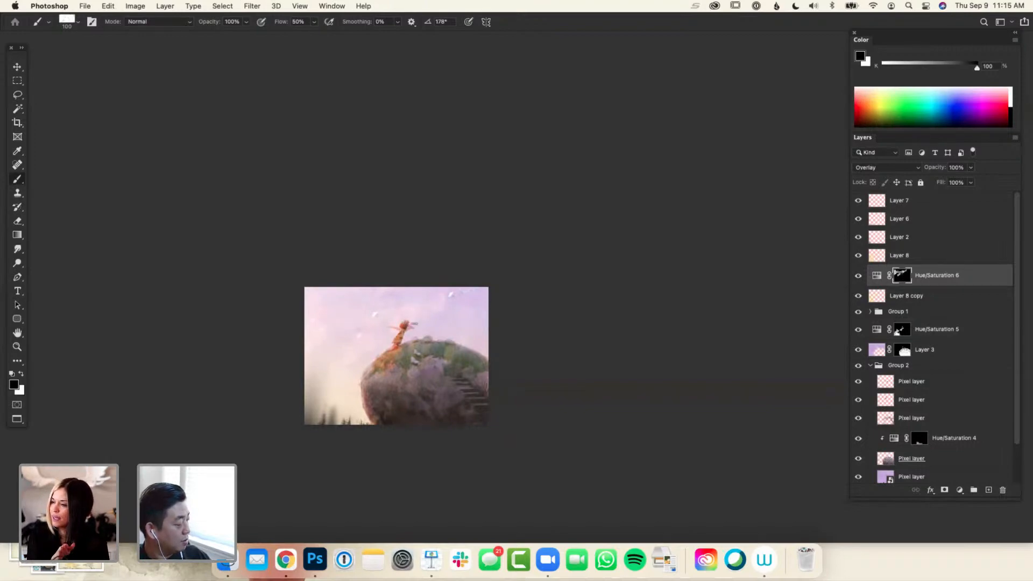
key(x)
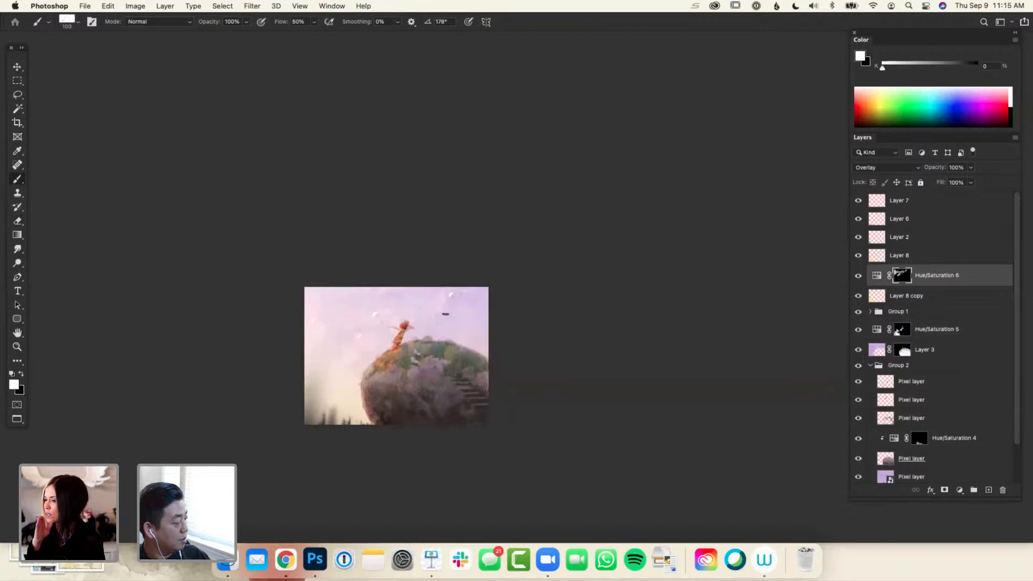
key(x)
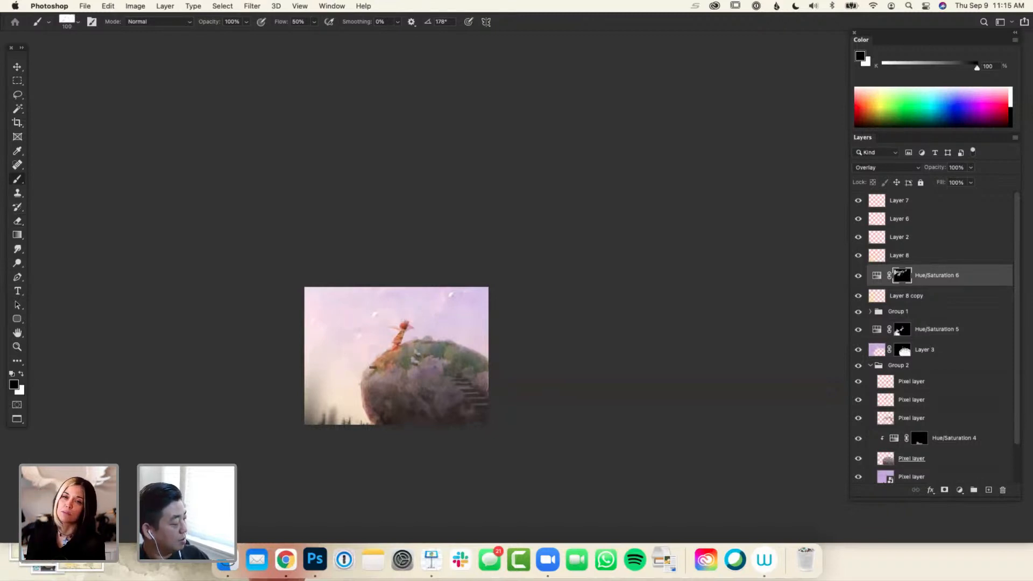
key(x)
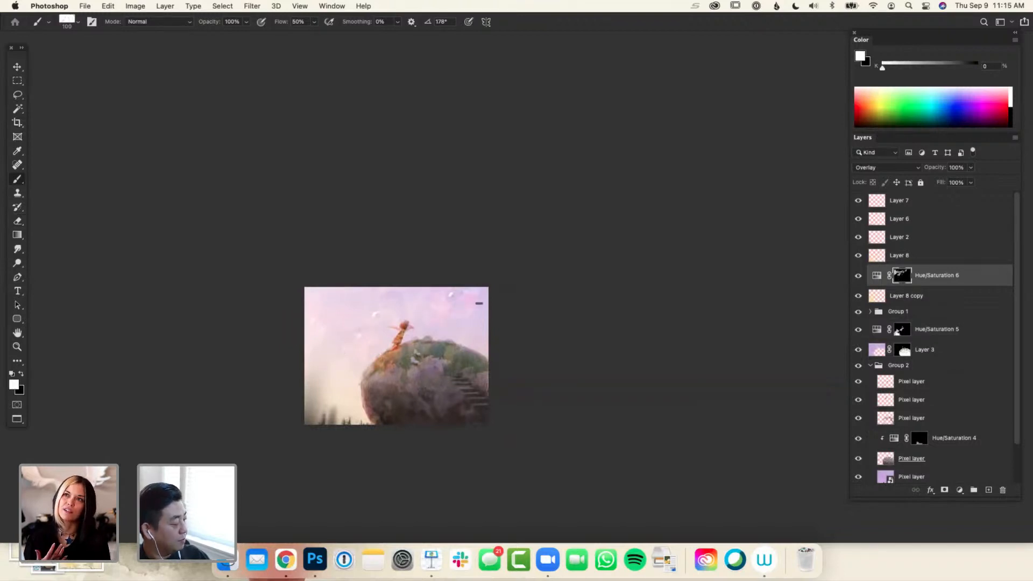
key(x)
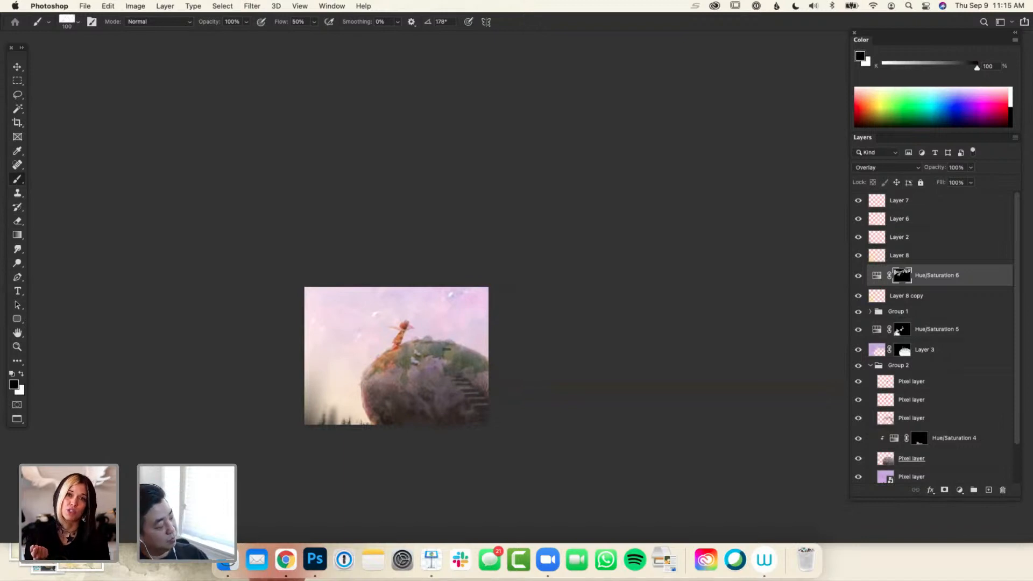
key(x)
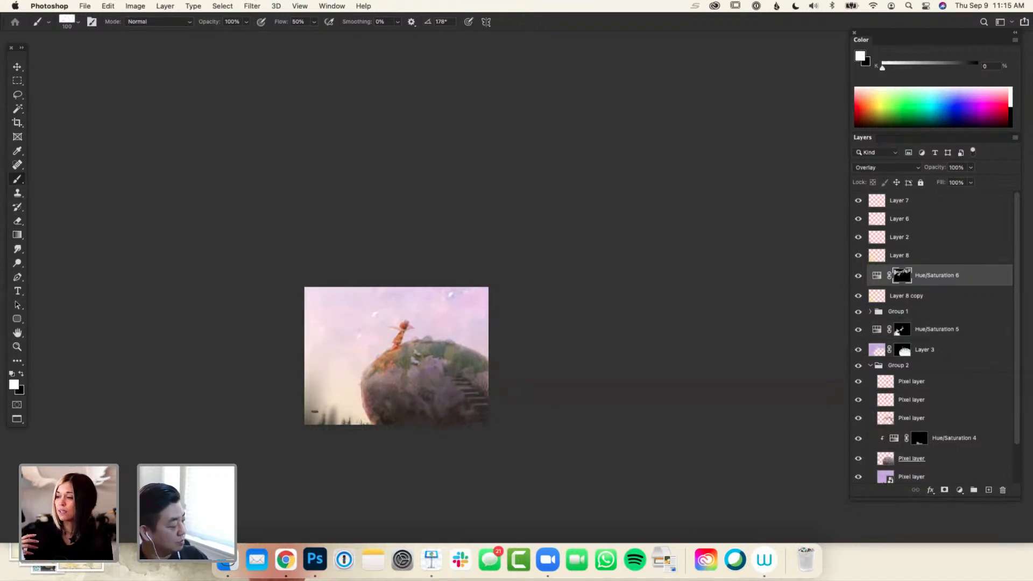
Try pale orange and white brush strokes over the small trees in the painting's lower-left corner on Layer 7 and erase them
click(901, 202)
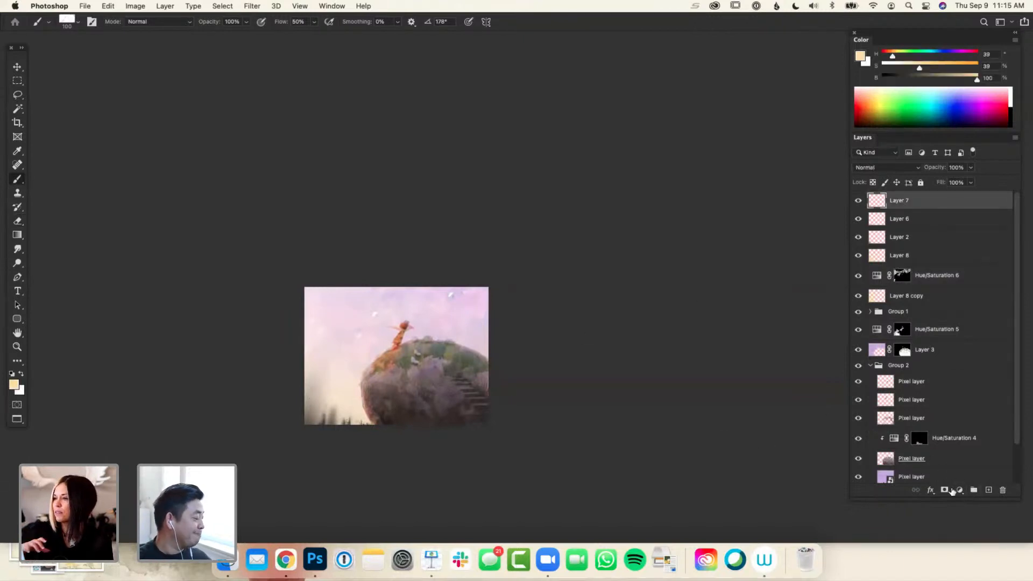
drag(323, 413, 339, 423)
key(super+z)
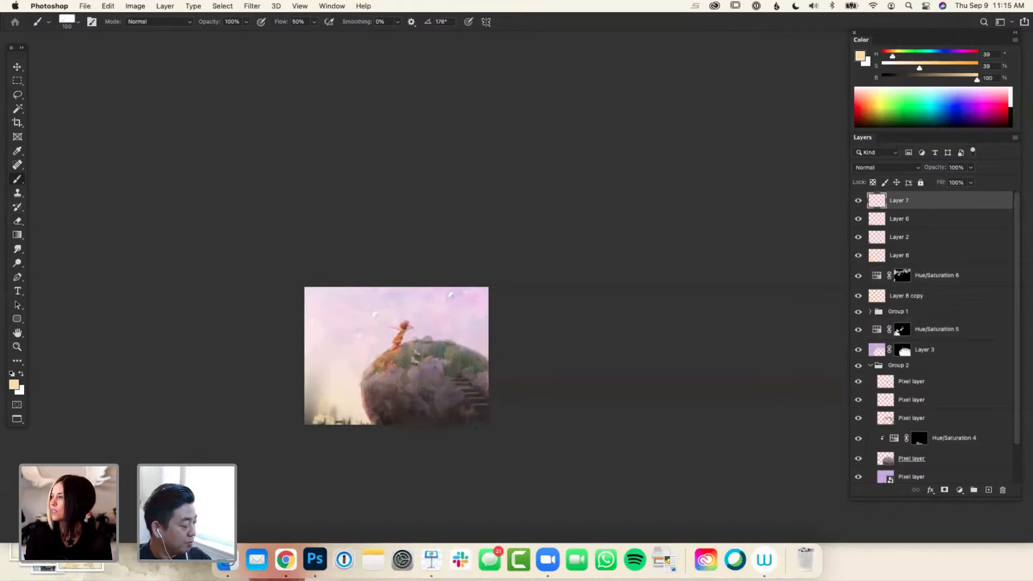
key(x)
drag(319, 418, 317, 421)
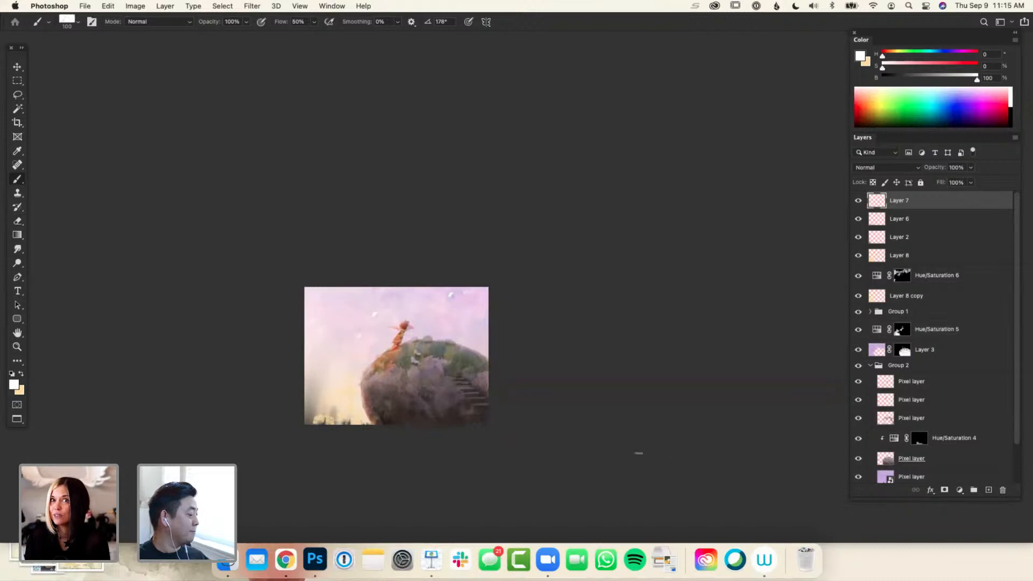
key(e)
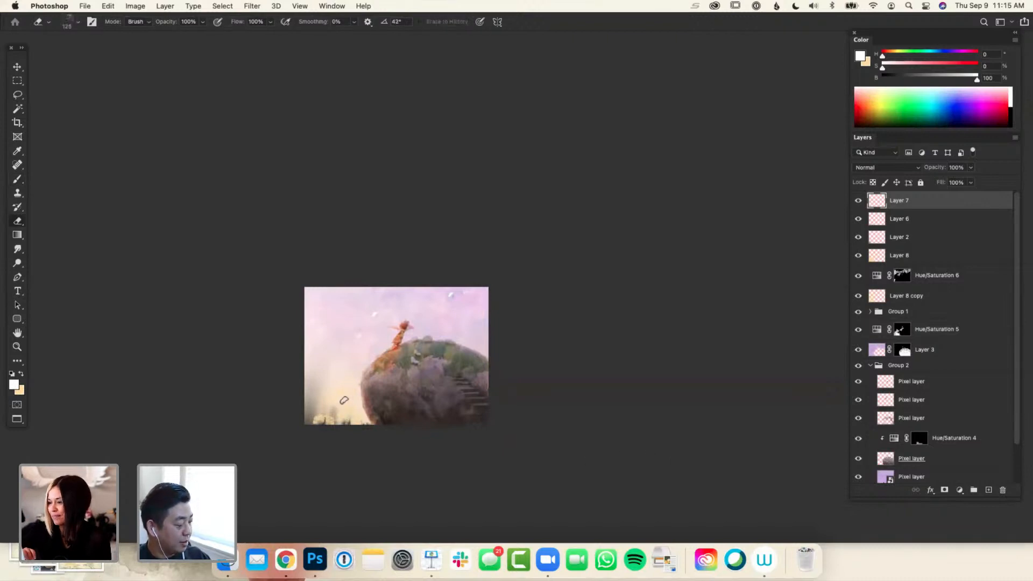
drag(323, 415, 358, 423)
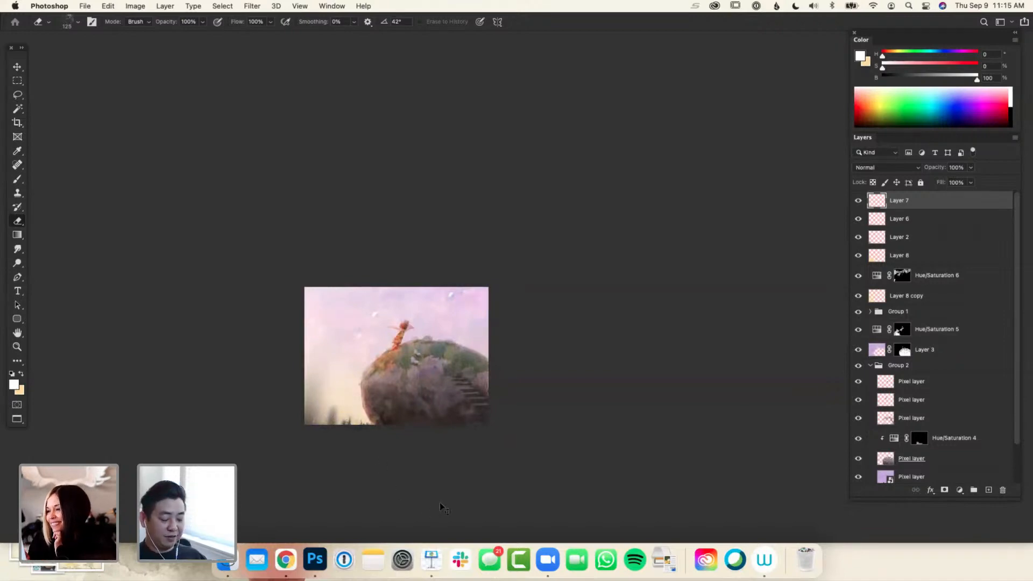
Hide Layer 8 and judge the whole painting without its Overlay glow
key(super+minus)
key(super+minus)
key(super+equal)
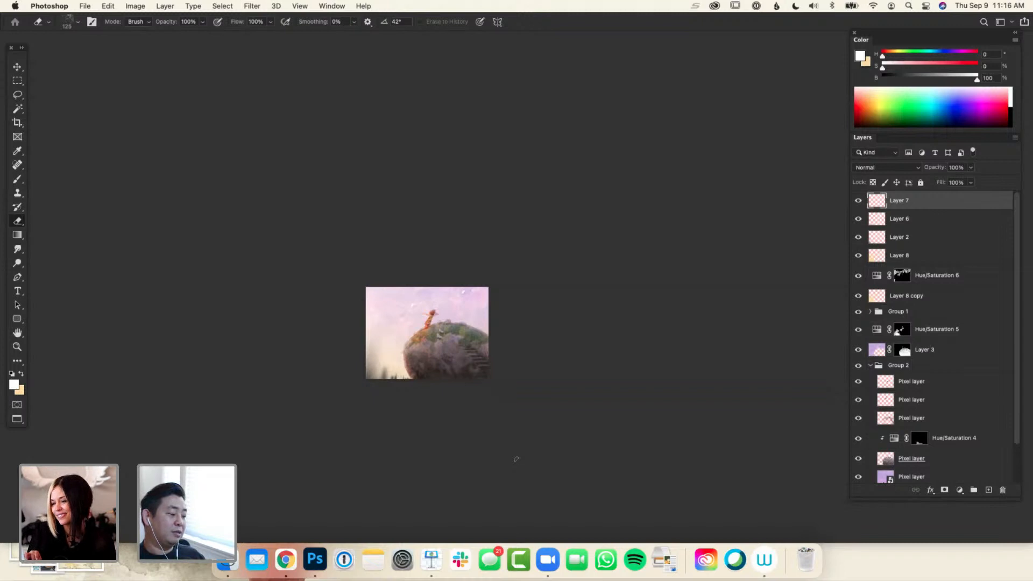
click(859, 257)
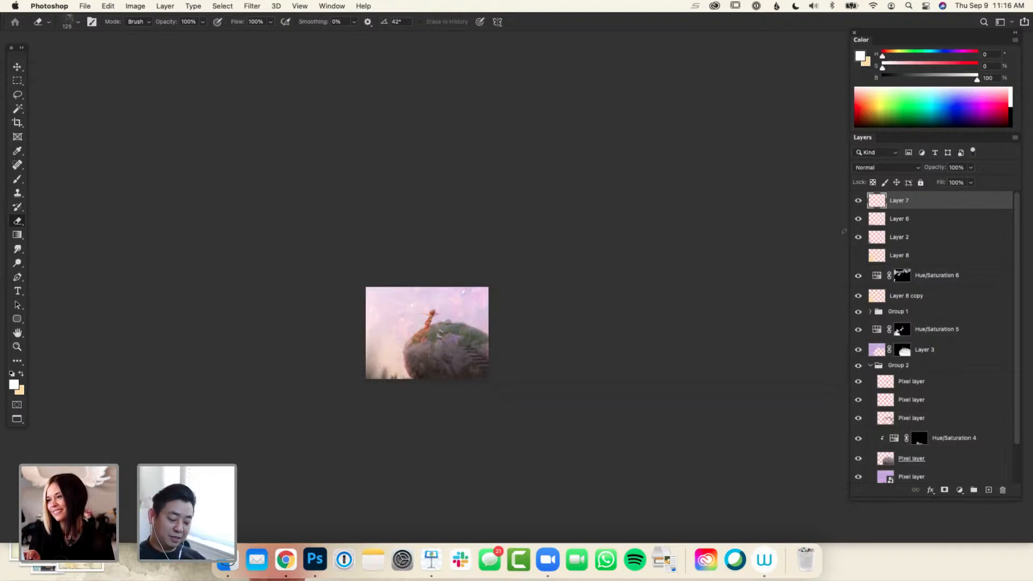
key(super+minus)
key(super+plus)
key(super+plus)
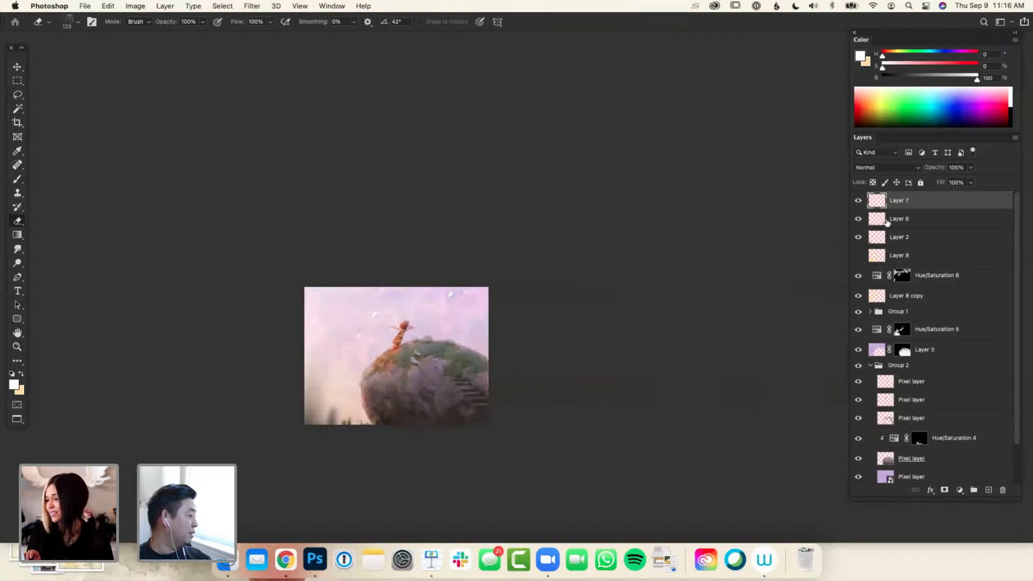
Group Layer 7, Layer 6 and Layer 2, and add a Hue/Saturation adjustment layer above the group
shift+click(875, 238)
key(super+g)
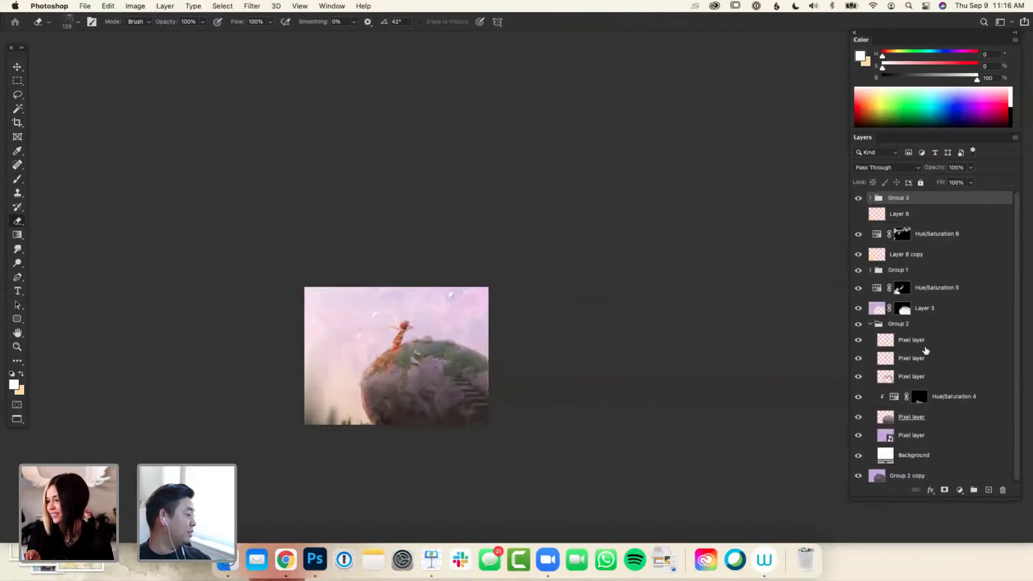
click(960, 490)
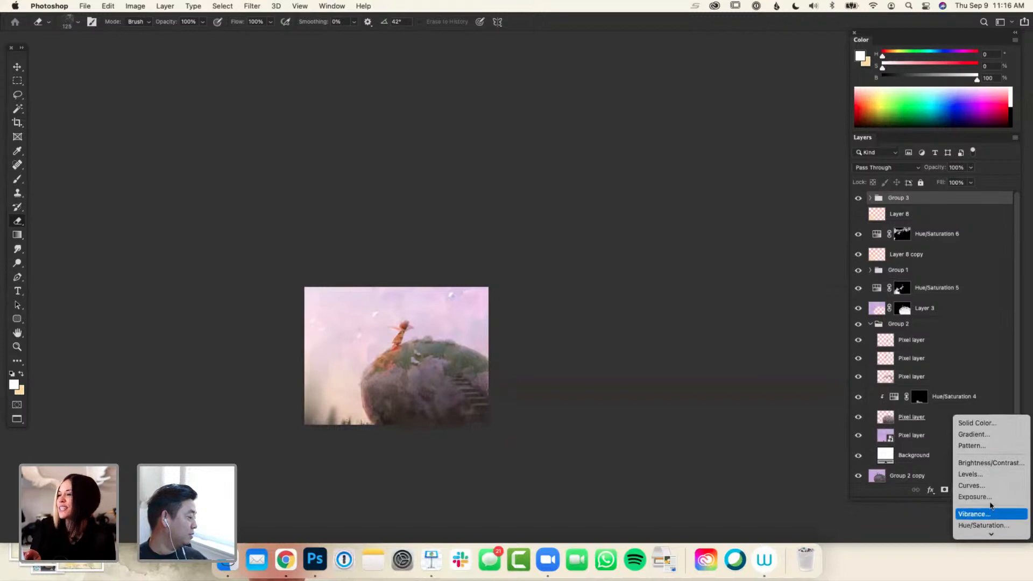
click(983, 525)
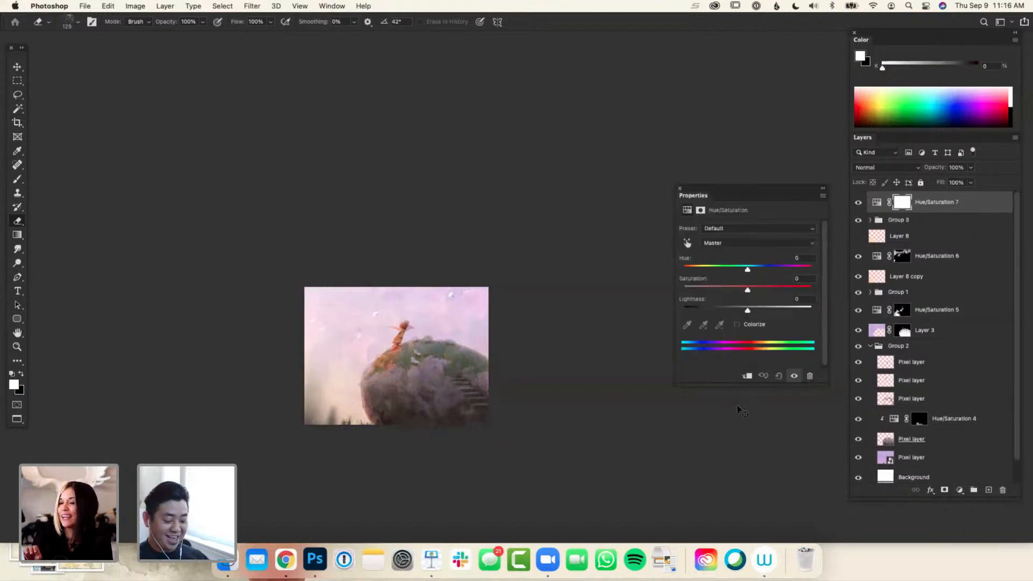
Colorize the painting a warm brown with the new adjustment, setting its Hue to 26 and Saturation to 38
key(super+plus)
key(super+plus)
drag(512, 441, 526, 384)
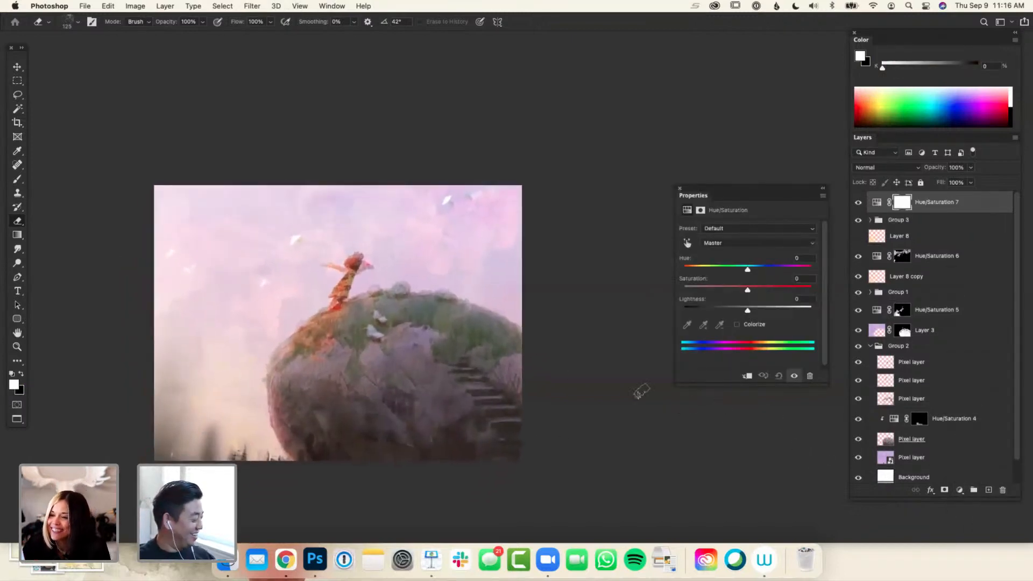
click(745, 326)
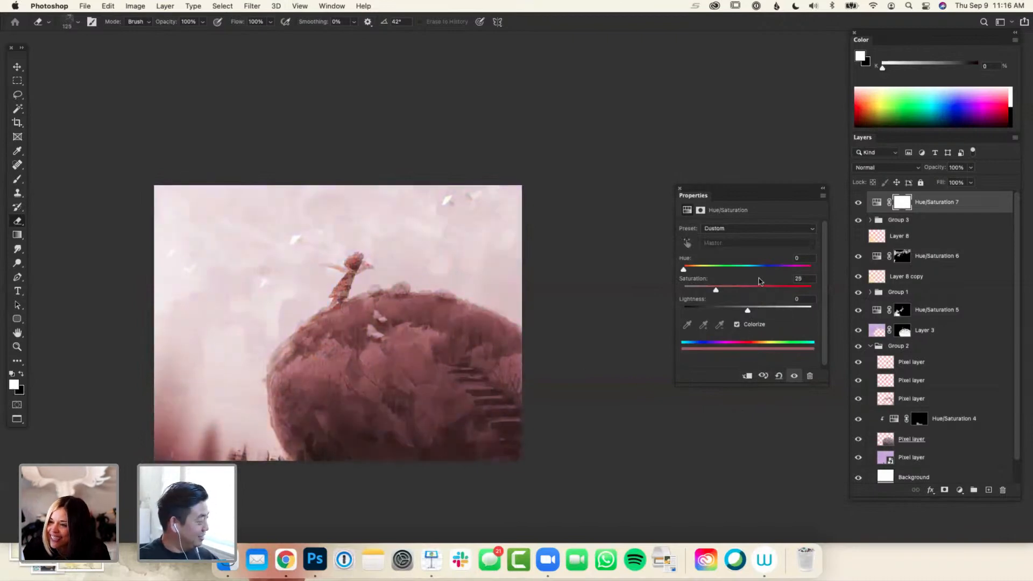
click(692, 269)
drag(717, 289, 733, 289)
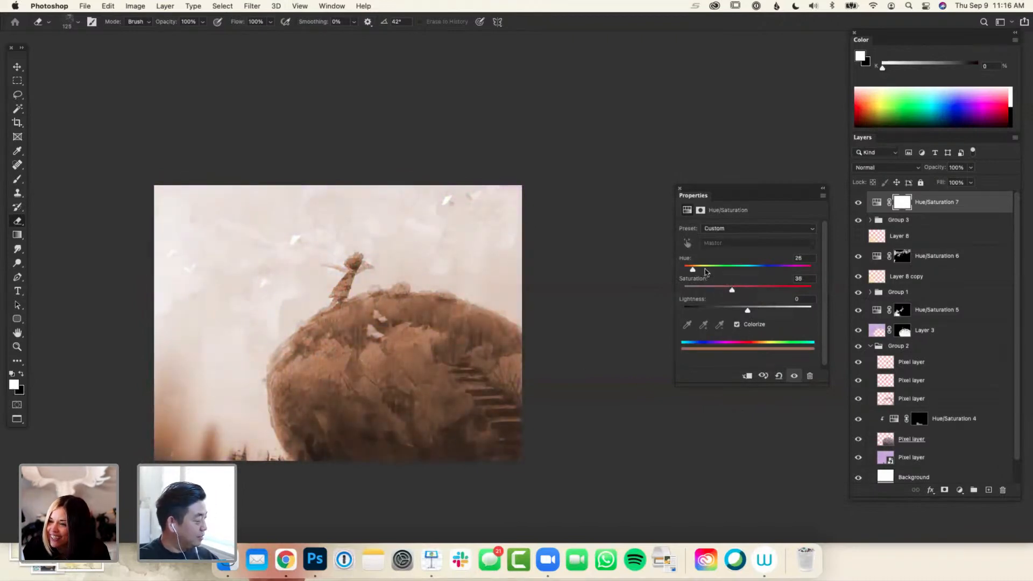
click(680, 188)
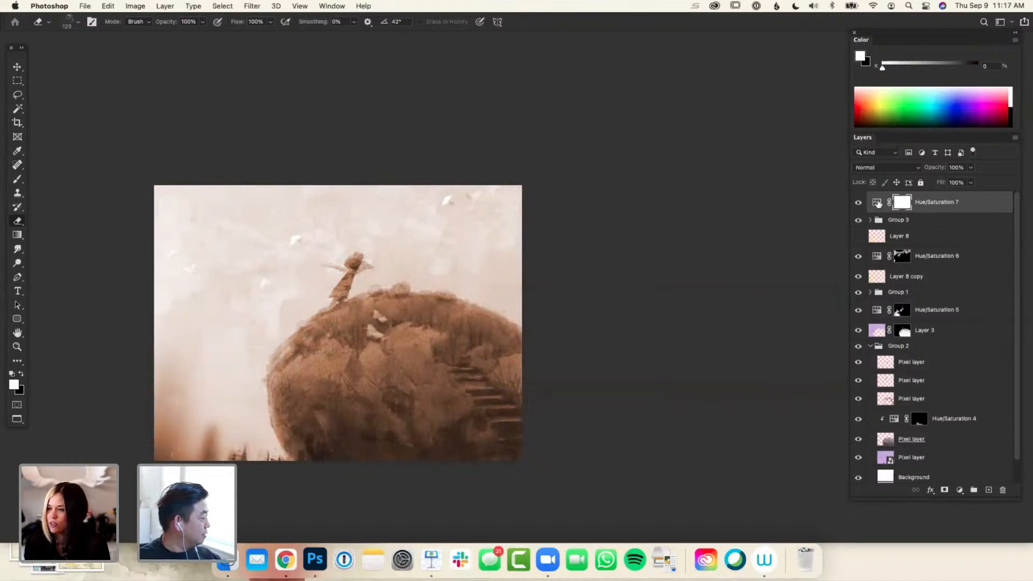
Compare with and without the warm tint, invert its mask to black, and brush it into the painting's lower-left corner using white and black
mouse_move(882, 205)
mouse_down()
mouse_move(883, 226)
mouse_move(873, 212)
mouse_up()
click(859, 204)
click(858, 203)
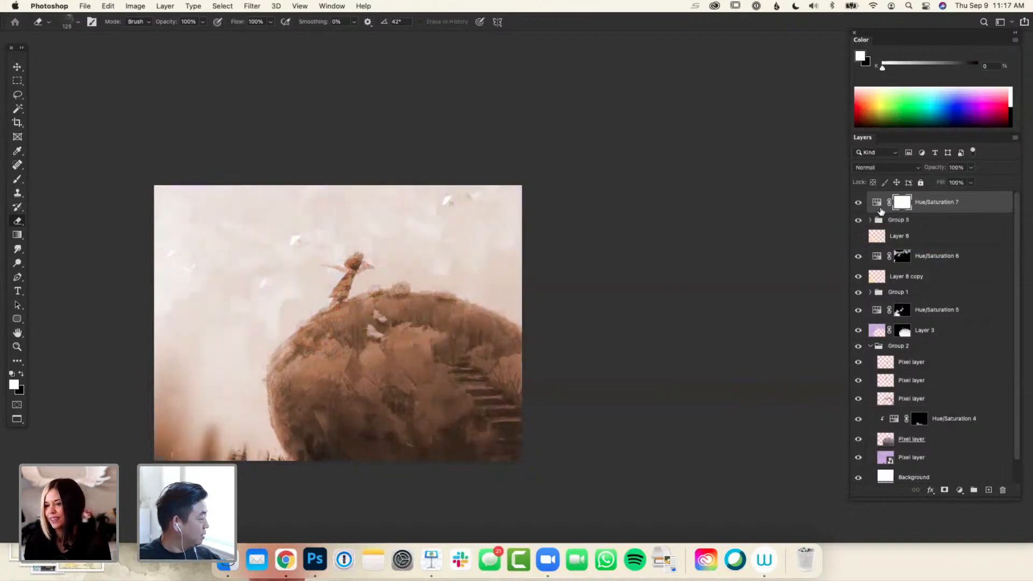
key(b)
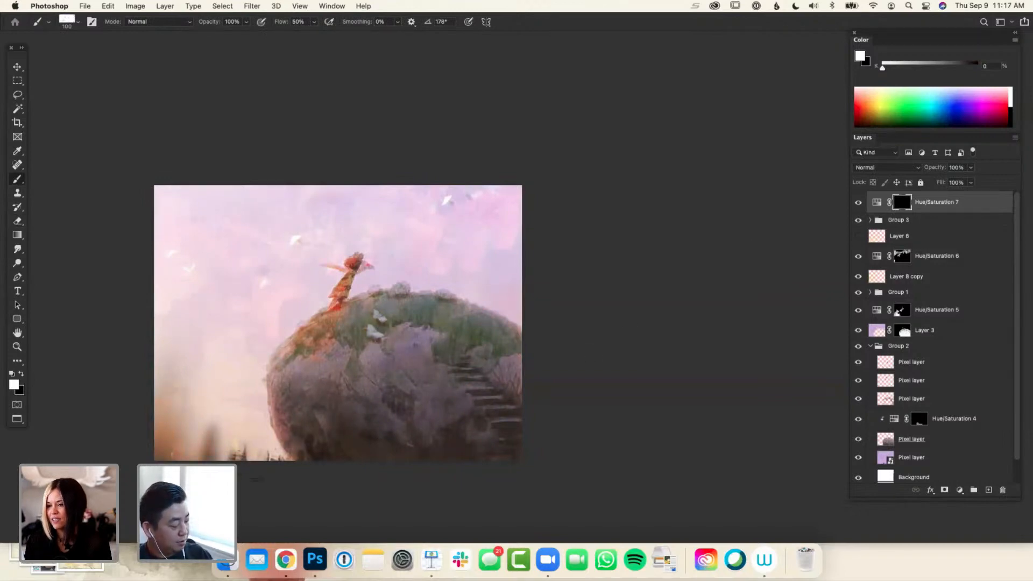
key(x)
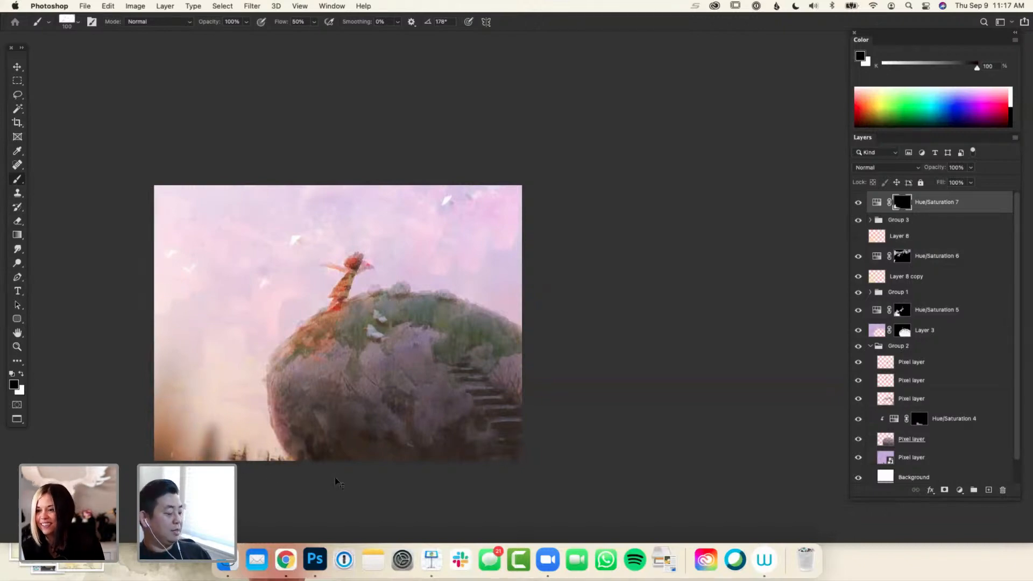
key(super+minus)
key(super+minus)
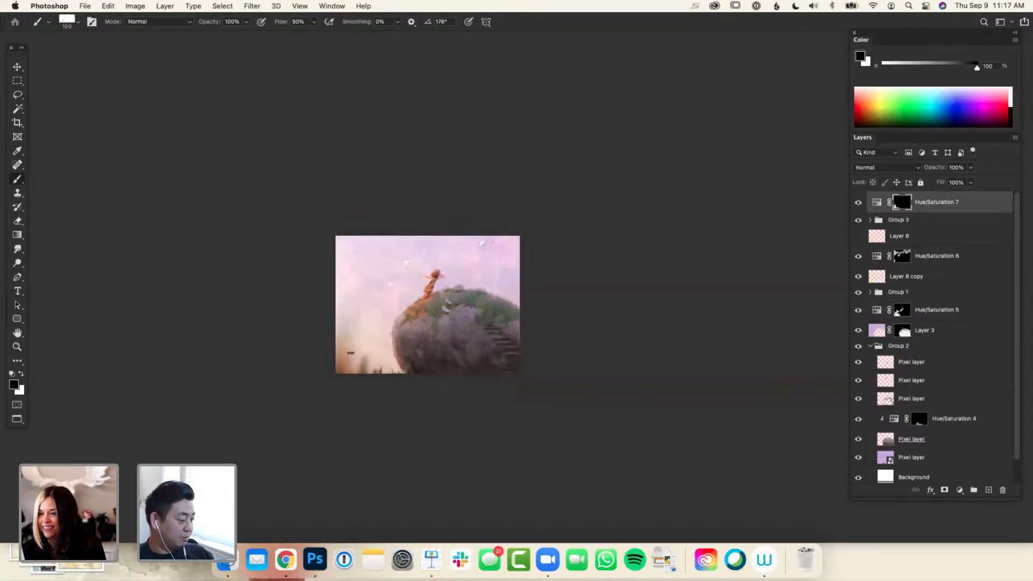
key(x)
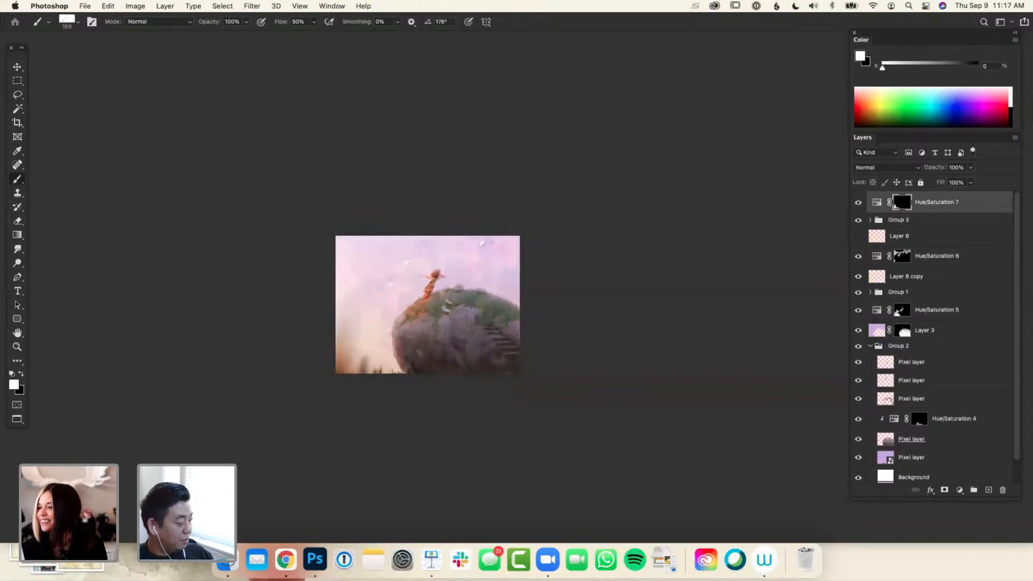
key(x)
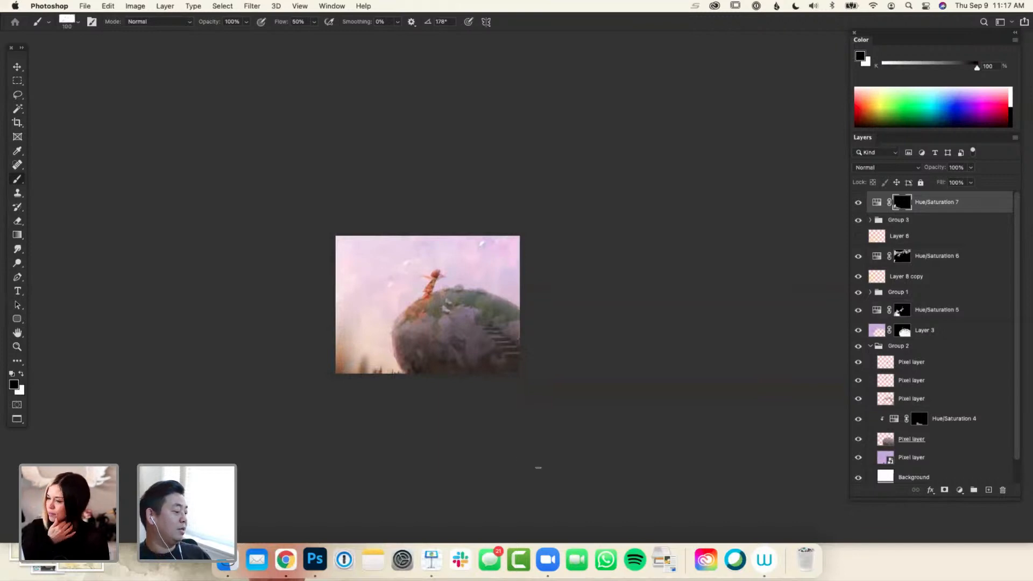
Add a new layer on top and brush sampled warm brown over the grass just below the girl's feet
key(super+minus)
key(super+minus)
key(super+plus)
key(super+plus)
key(super+plus)
key(super+plus)
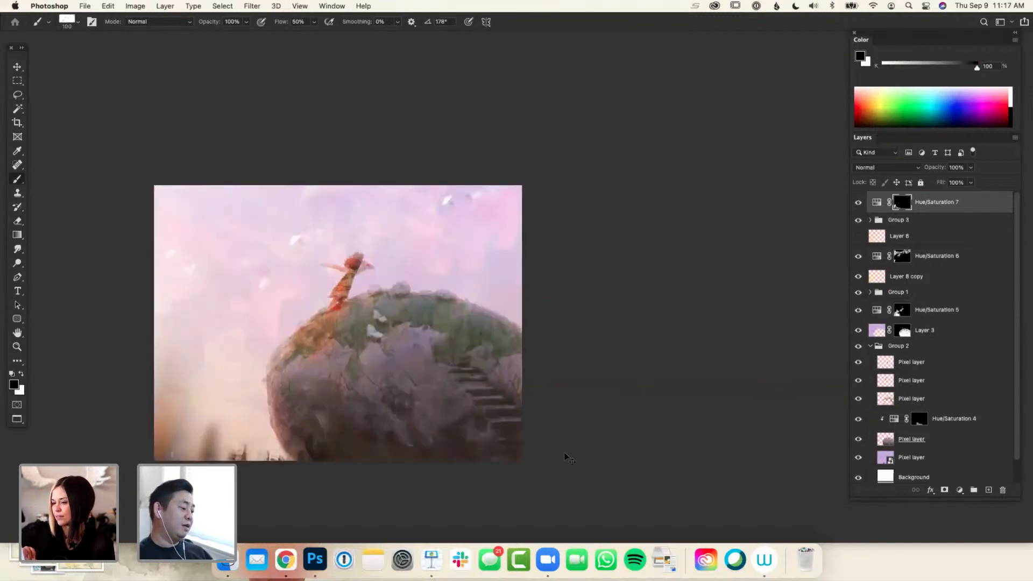
drag(535, 411, 601, 407)
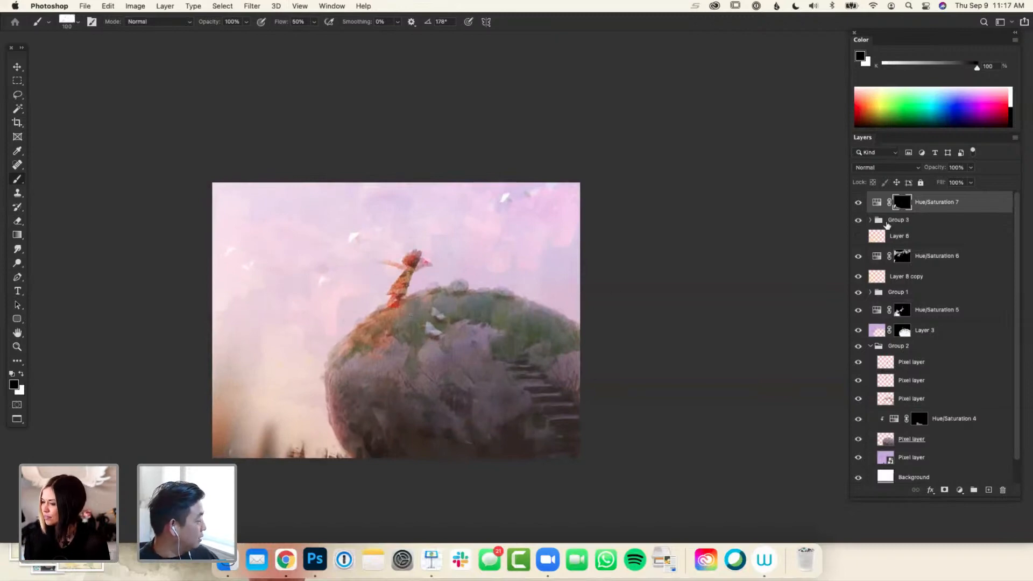
key(super+shift+n)
key(Return)
alt+click(400, 316)
alt+click(400, 314)
alt+click(413, 307)
alt+click(389, 315)
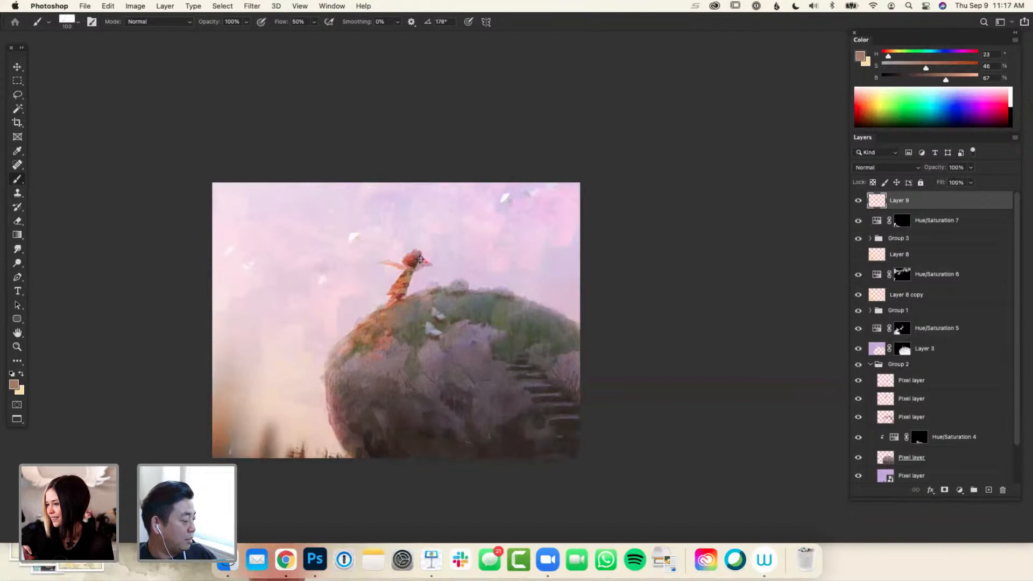
Reshape the girl's outstretched arms with sampled mauve, pale sky pink and salmon, using a size 40 brush at 40% opacity
alt+click(428, 262)
key(bracketleft)
key(bracketleft)
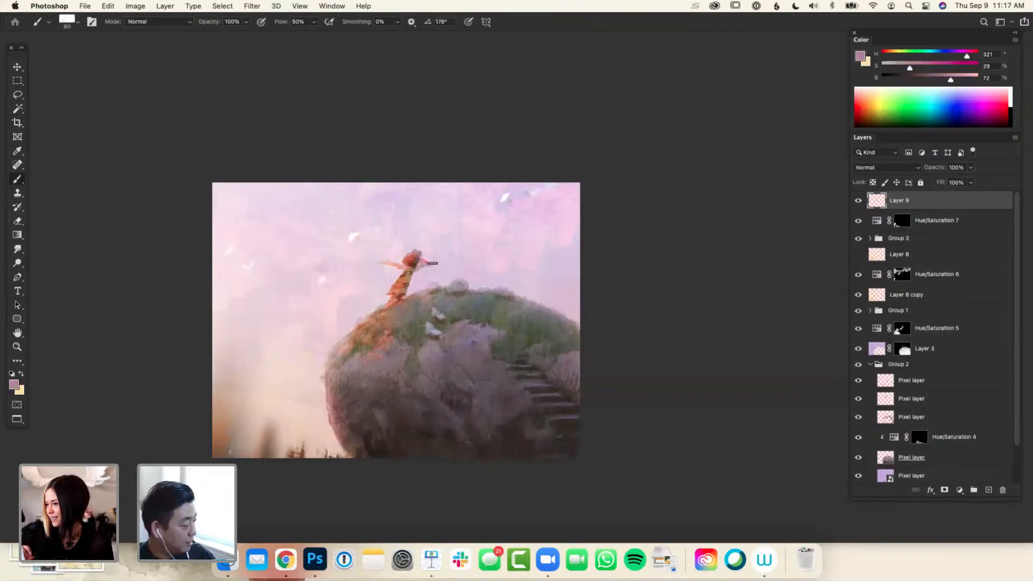
alt+click(429, 270)
alt+click(430, 253)
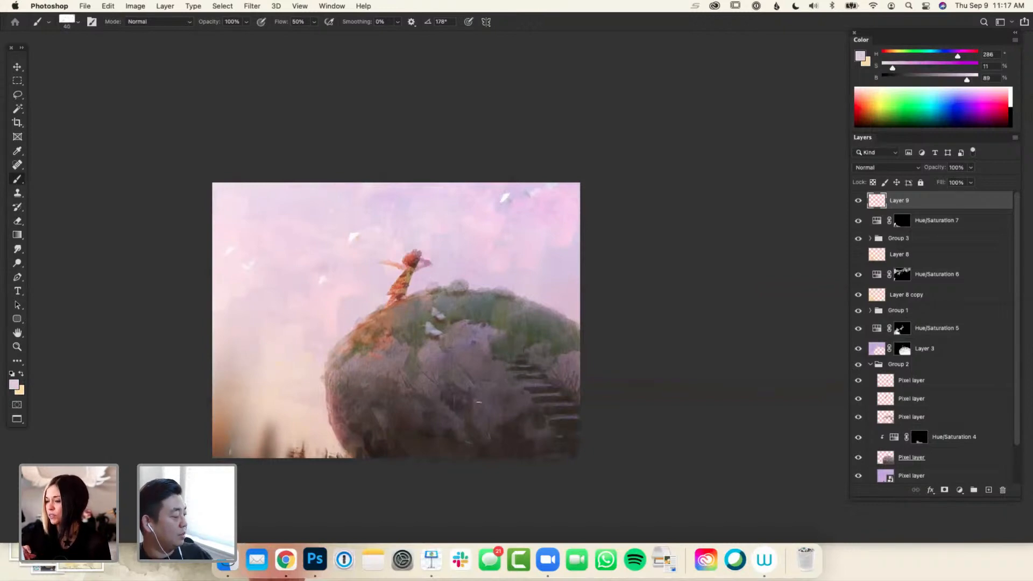
alt+click(425, 262)
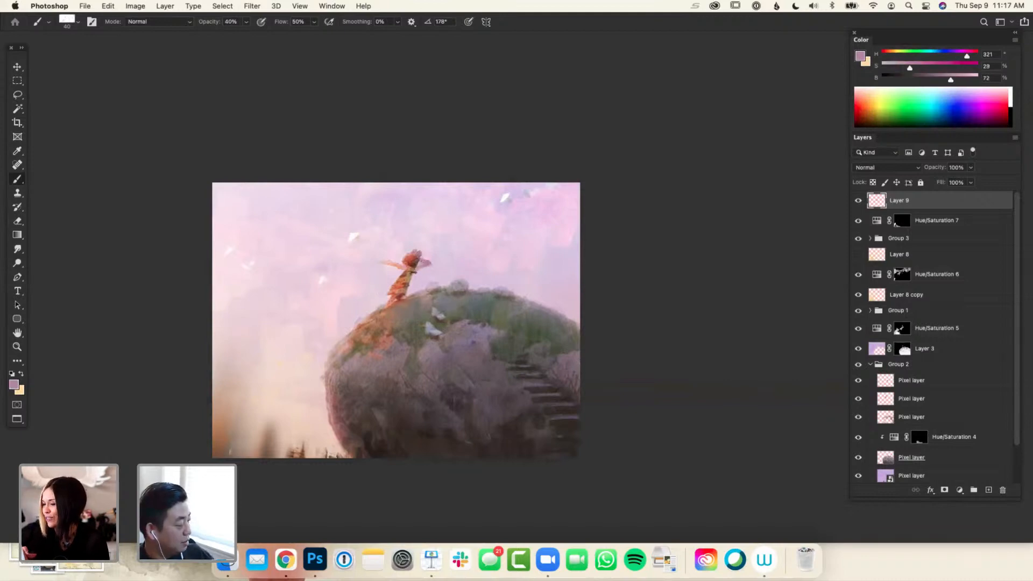
alt+click(434, 265)
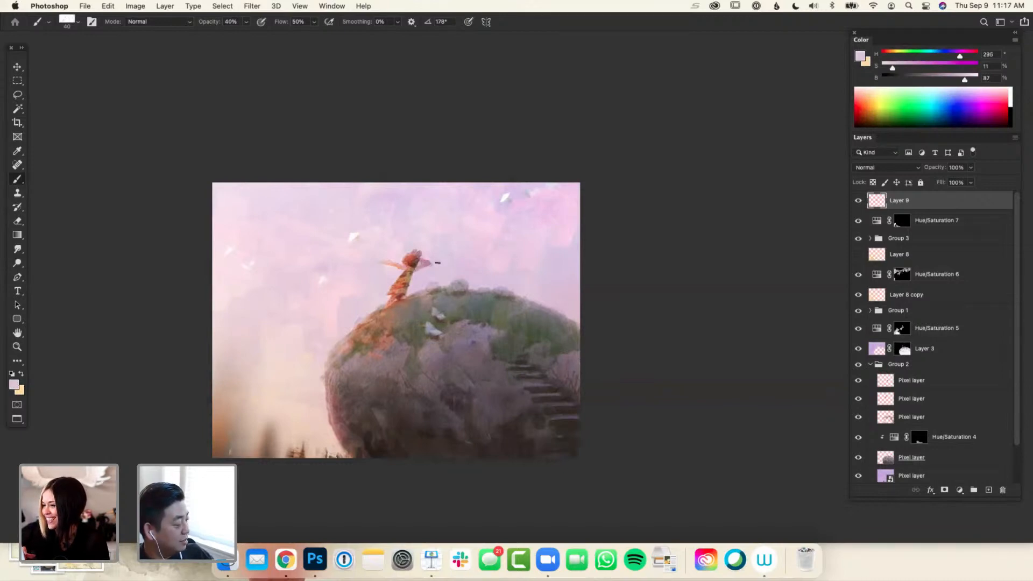
alt+click(425, 258)
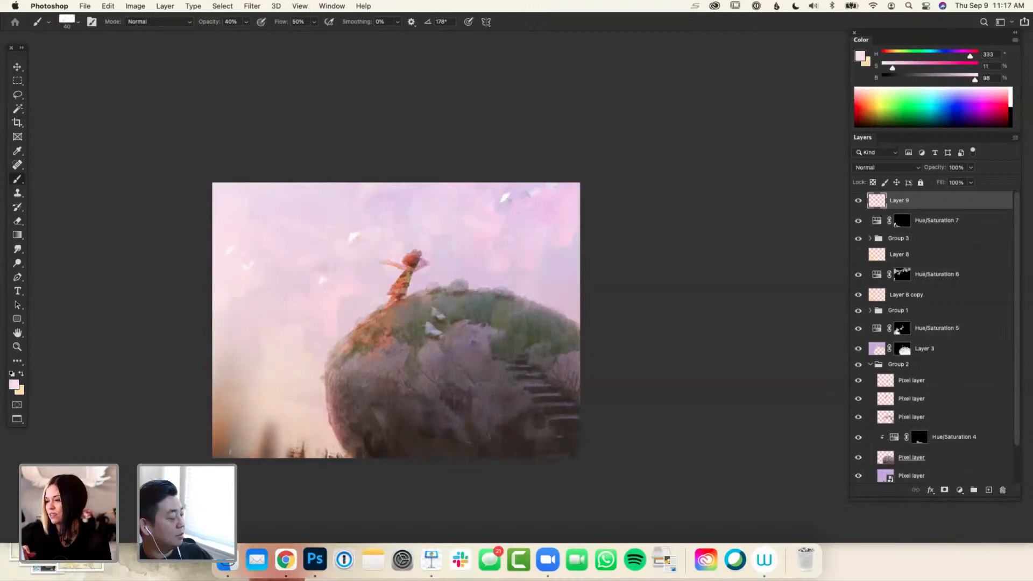
alt+click(397, 263)
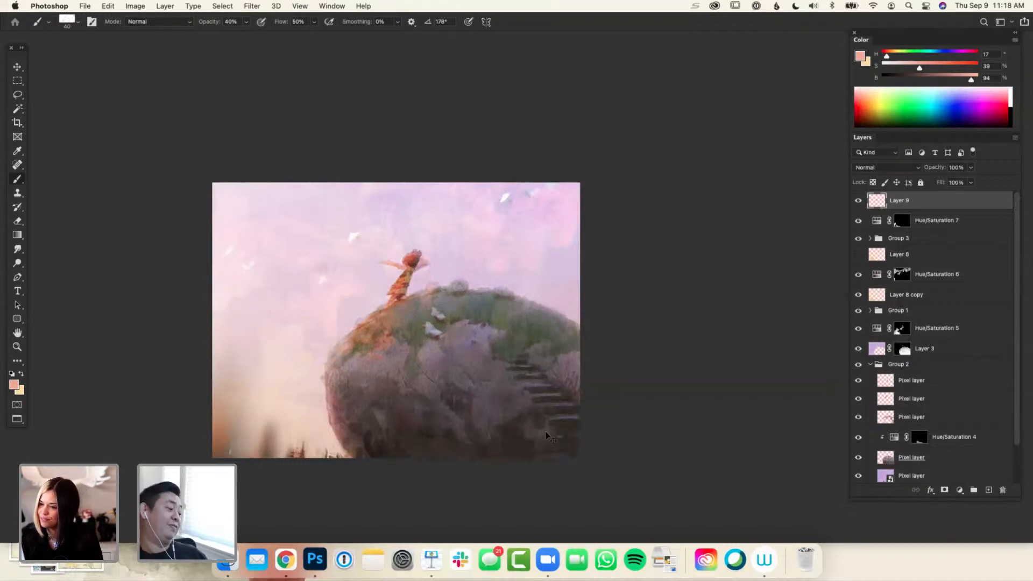
Refine the girl's silhouette with sampled pale pink sky color beside her and red-brown tones on her dress and hair
key(super+minus)
key(super+minus)
key(super+minus)
key(super+equal)
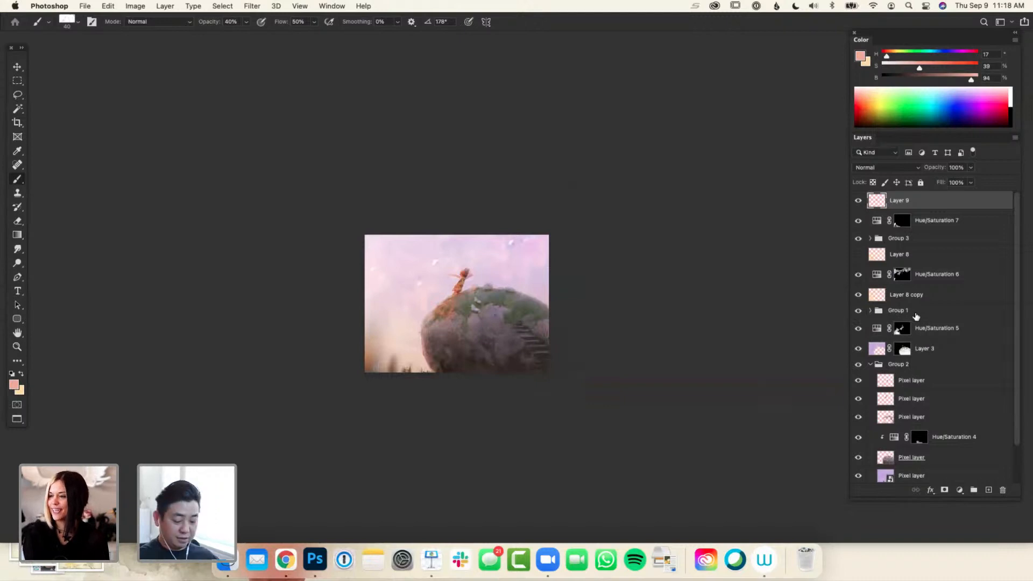
key(super+equal)
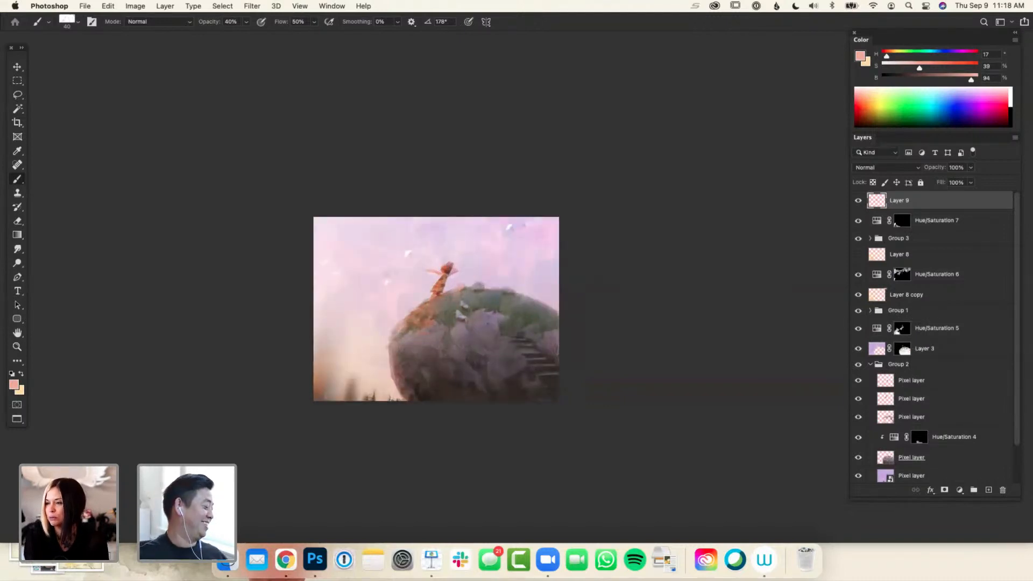
alt+click(426, 288)
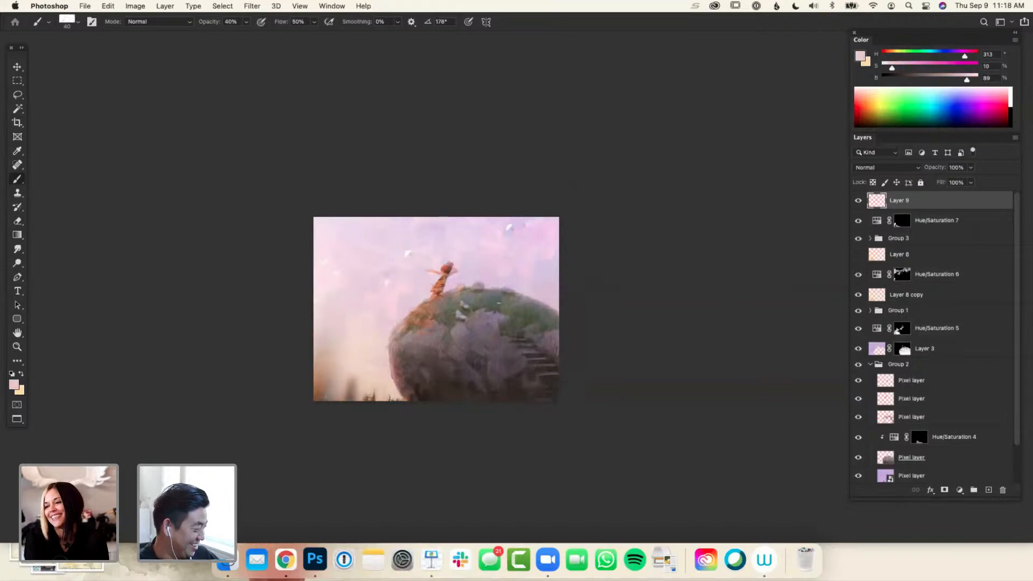
alt+click(444, 281)
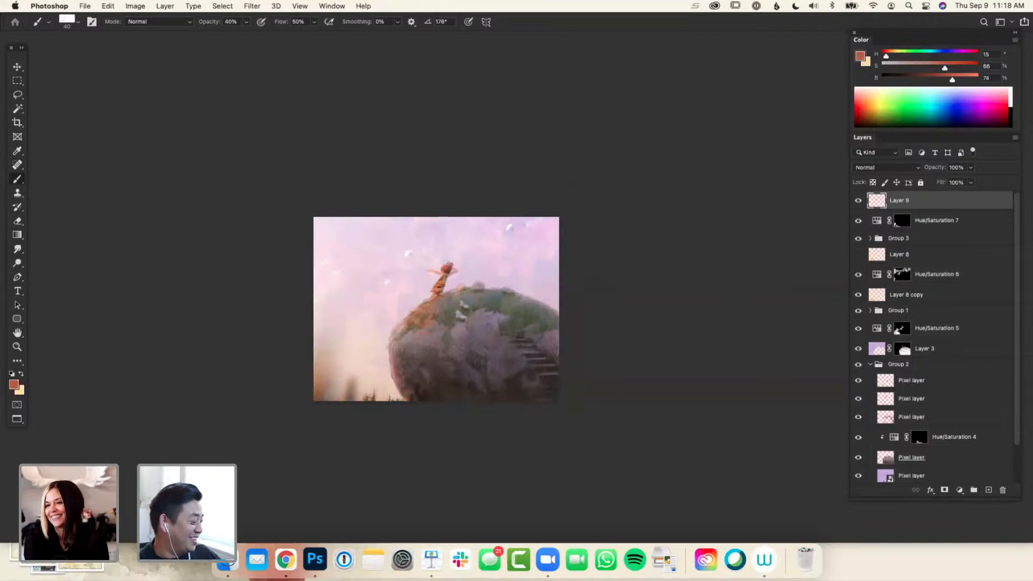
alt+click(448, 270)
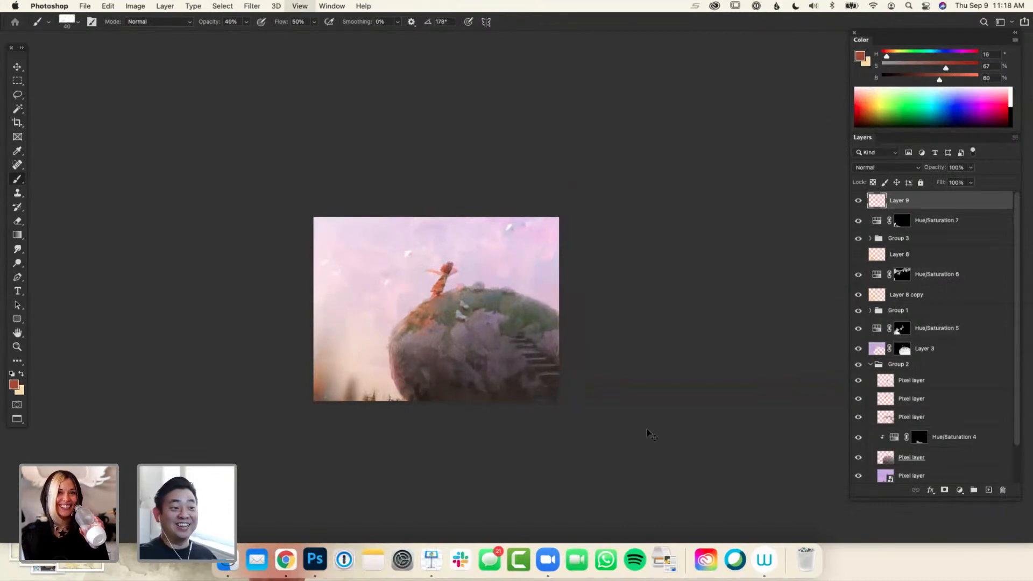
Blend the edge between the orange grass and the rock below the girl with sampled mauve-grey and brown strokes
key(super+equal)
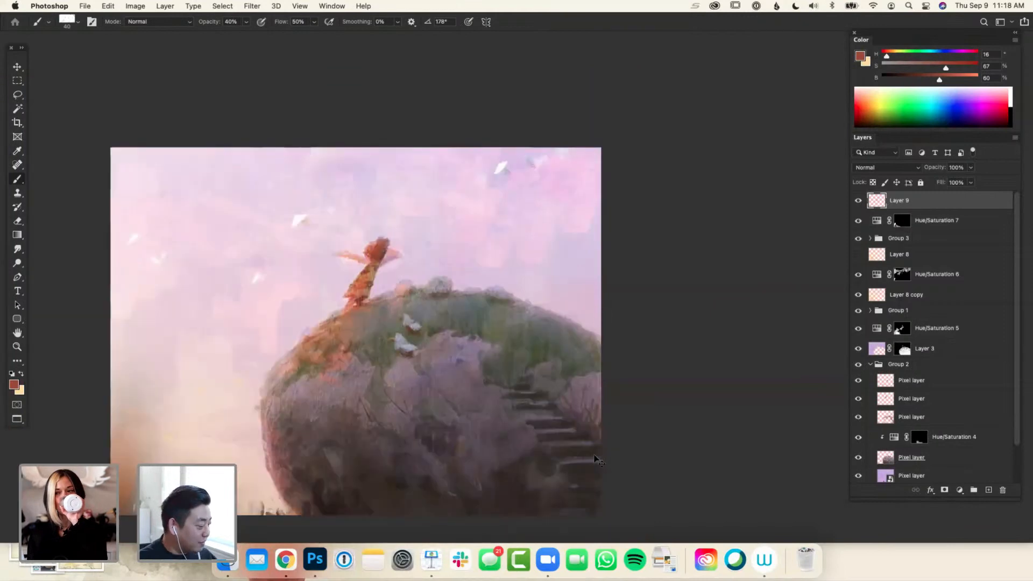
key(super+minus)
key(super+minus)
key(super+minus)
key(super+minus)
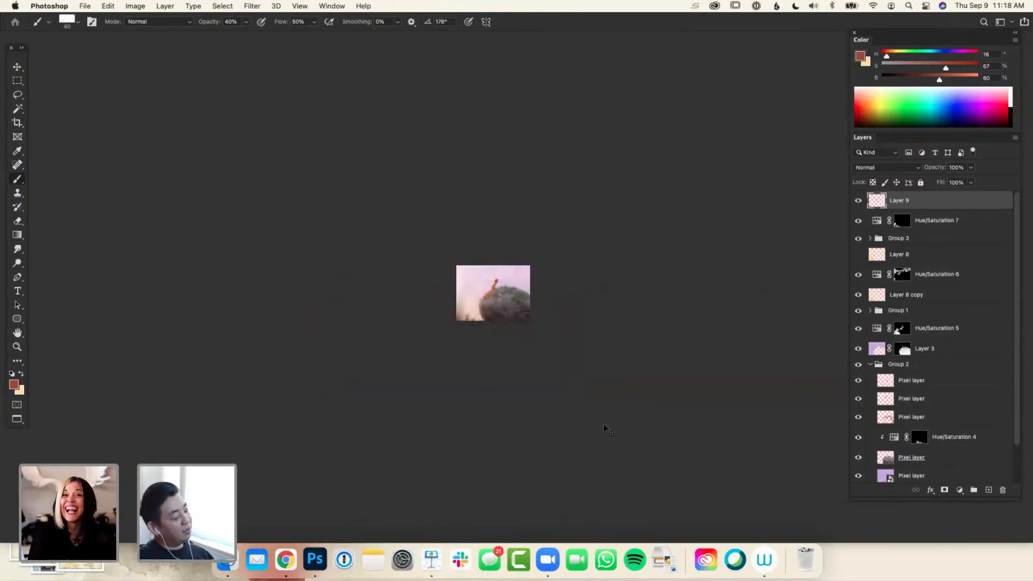
key(super+equal)
key(super+equal)
key(super+equal)
key(super+equal)
alt+click(395, 342)
alt+click(372, 369)
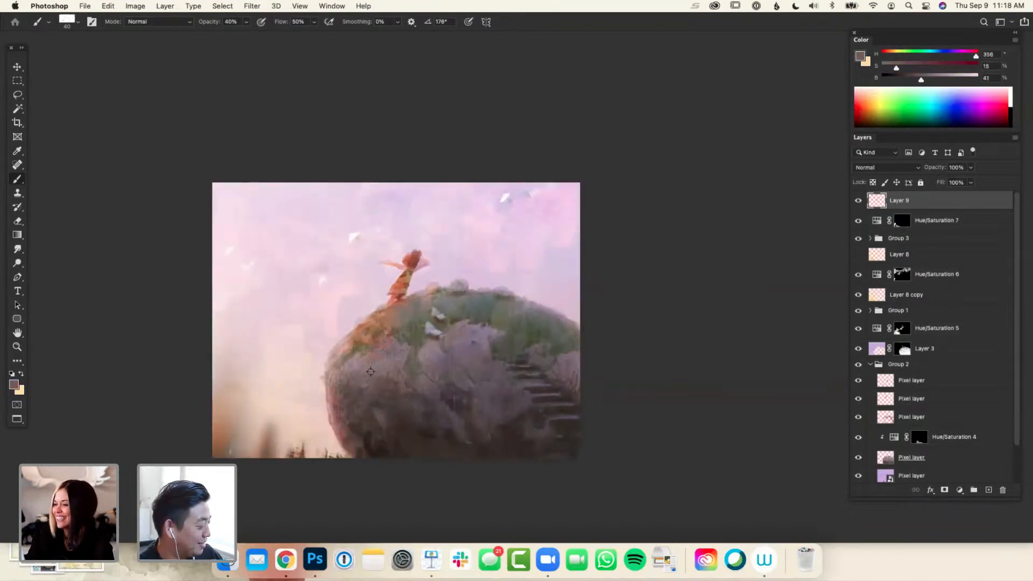
alt+click(387, 350)
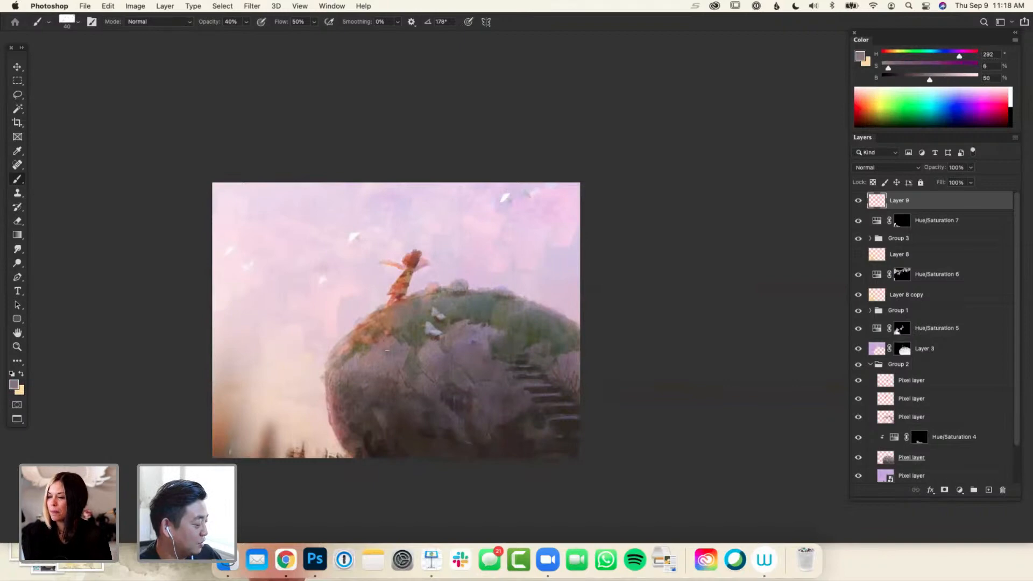
alt+click(376, 344)
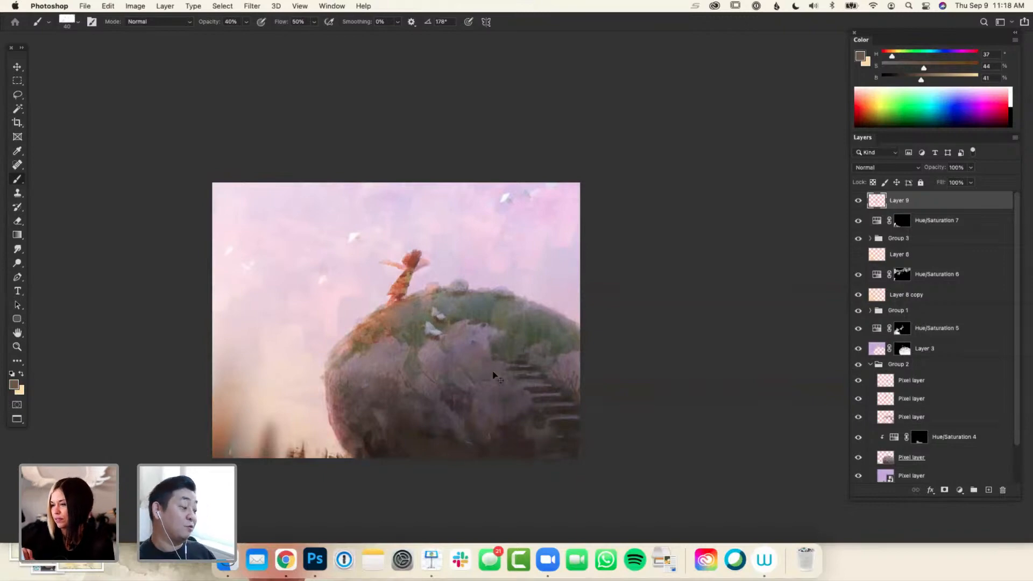
Examine the painting at thumbnail size and up close, checking the girl and the rock
key(super+minus)
key(super+minus)
key(super+minus)
key(super+minus)
key(super+equal)
key(super+equal)
key(super+equal)
key(super+equal)
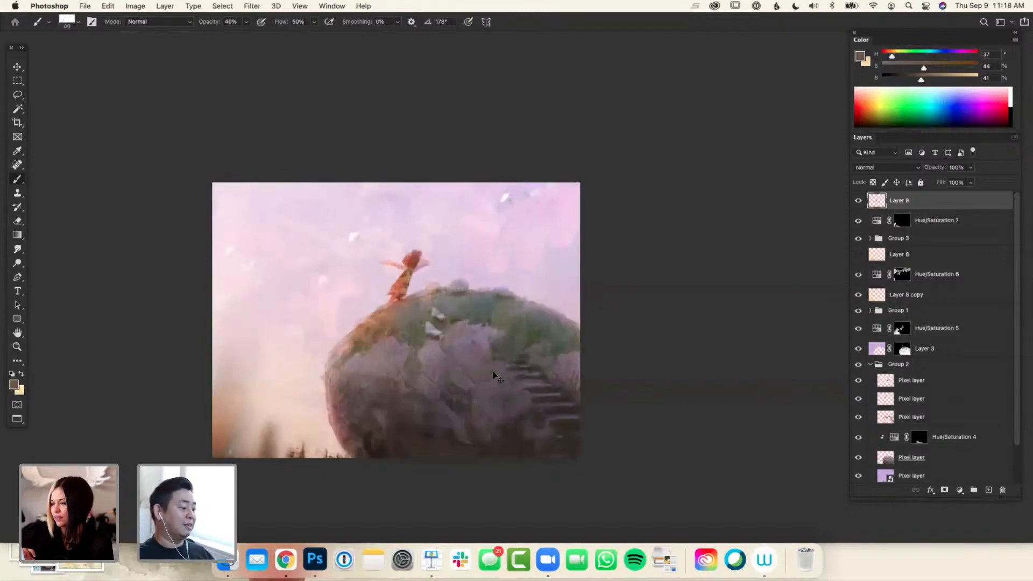
key(super+equal)
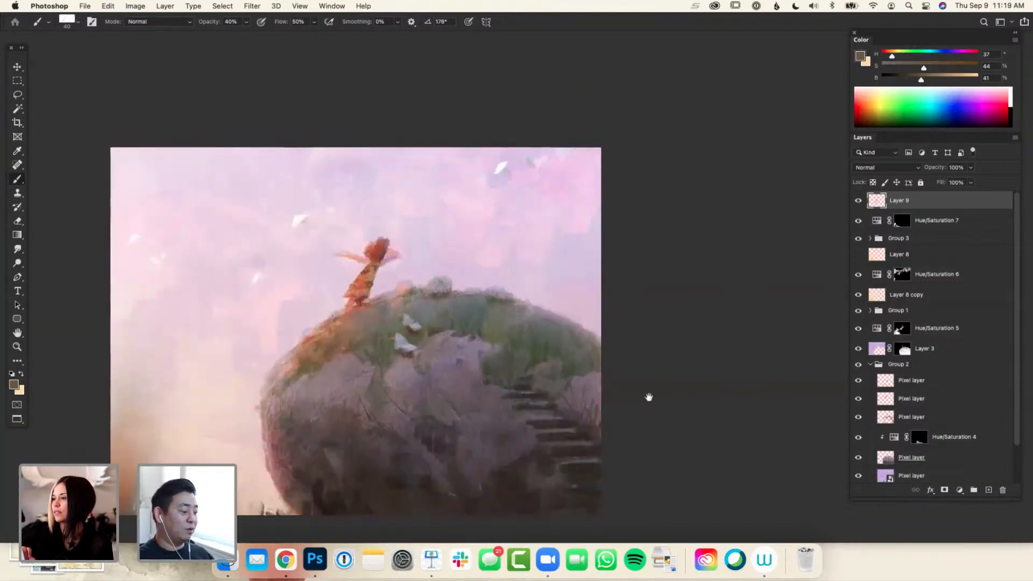
drag(649, 397, 743, 369)
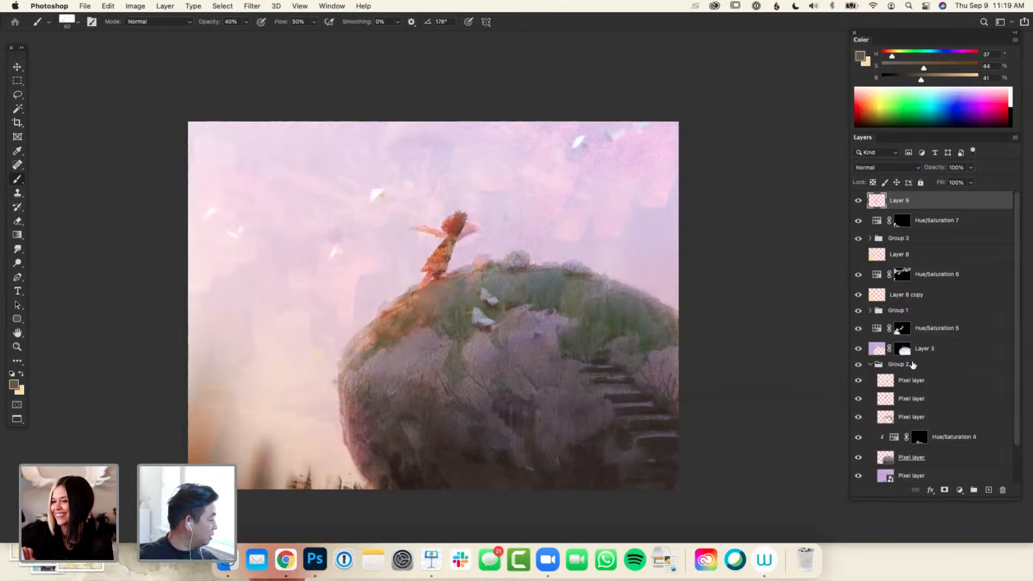
Group the layers from Layer 9 down to Layer 3 and compare the painting with and without the new group
click(871, 365)
shift+click(919, 354)
key(super+g)
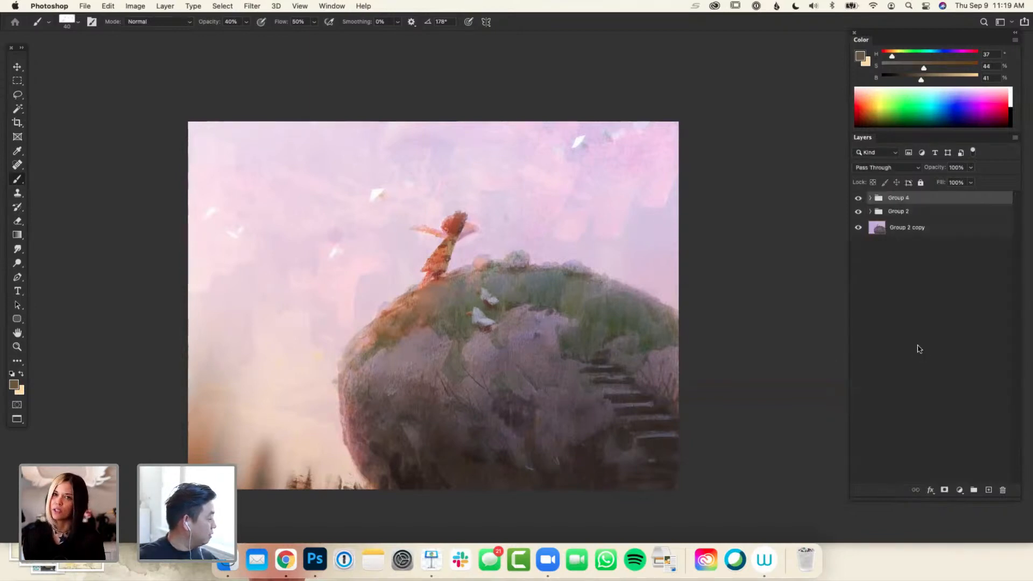
click(859, 199)
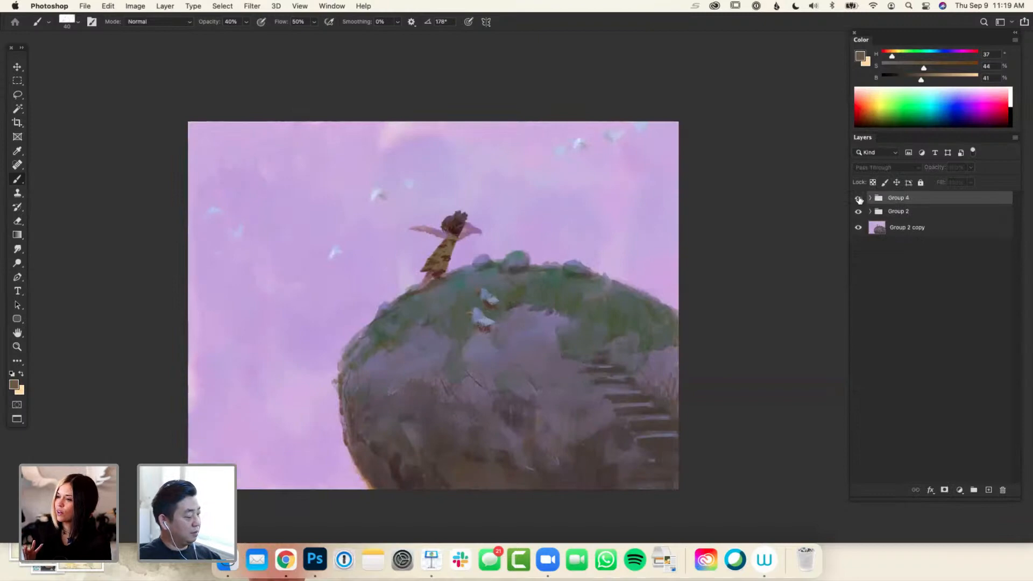
click(858, 198)
key(super+minus)
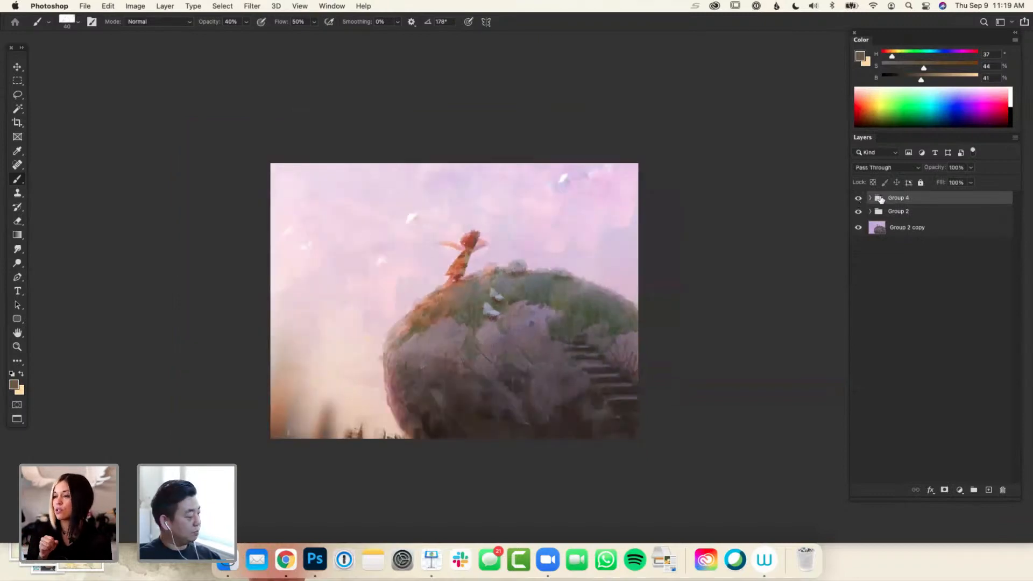
Group Layer 9 with Hue/Saturation 7 inside Group 4 and check the new subgroup's effect on the painting
click(870, 198)
click(858, 214)
click(933, 220)
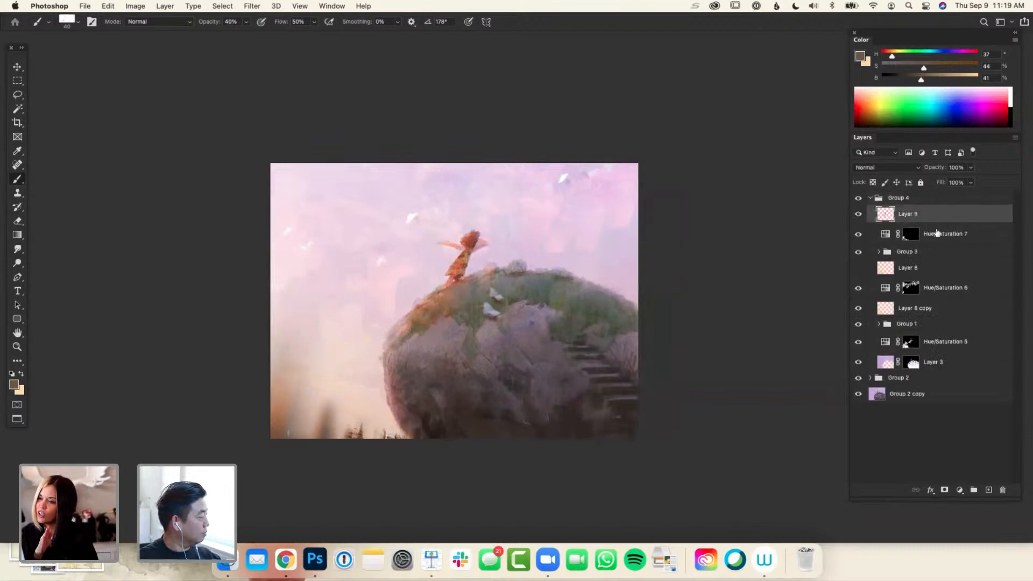
shift+click(932, 237)
key(super+g)
click(859, 213)
click(859, 212)
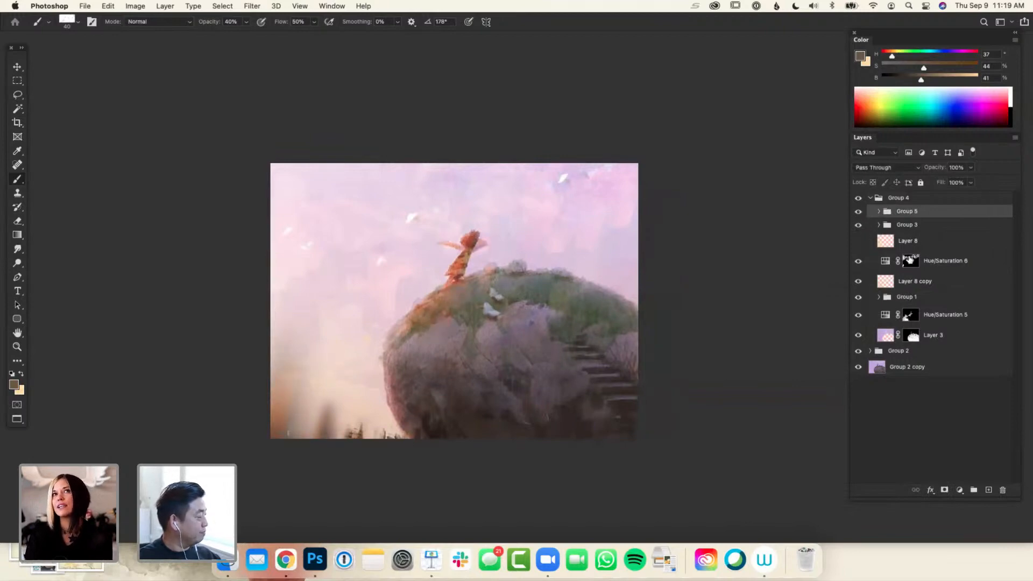
Mark Group 5, Hue/Saturation 6 and Layer 8 copy with a red color label, undoing any accidental deletion of them
click(857, 263)
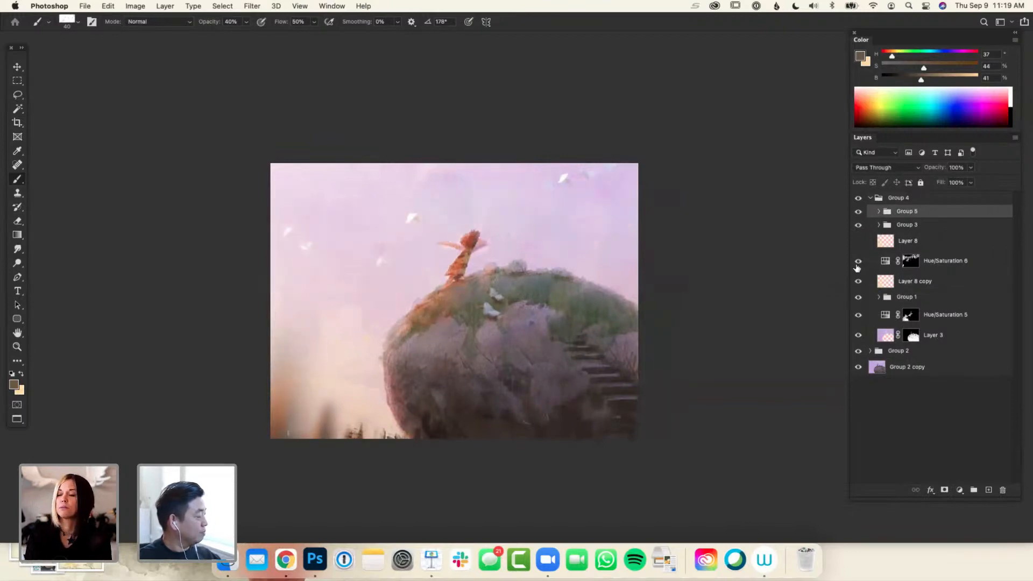
click(919, 281)
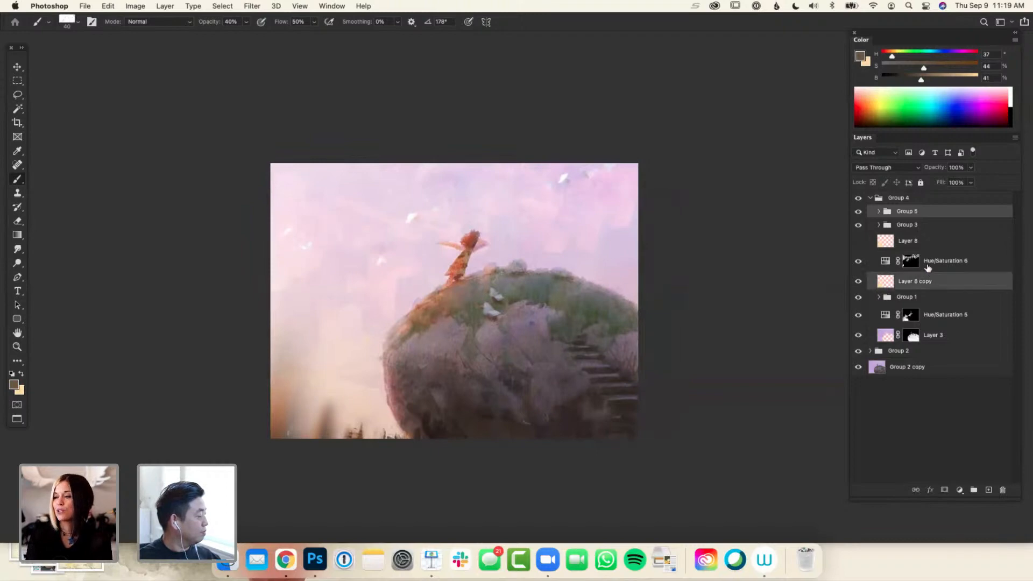
shift+click(931, 266)
key(Delete)
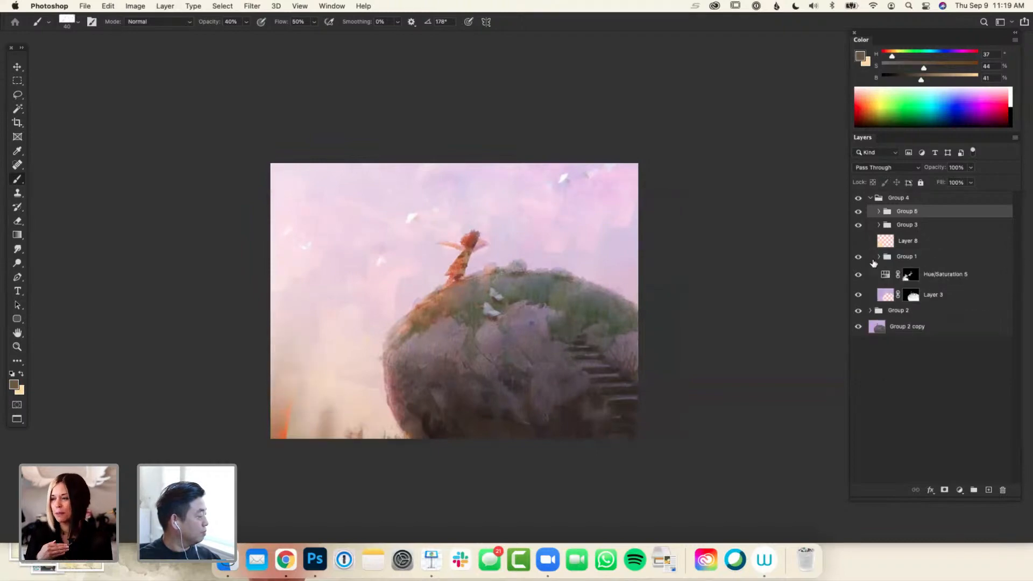
key(super+z)
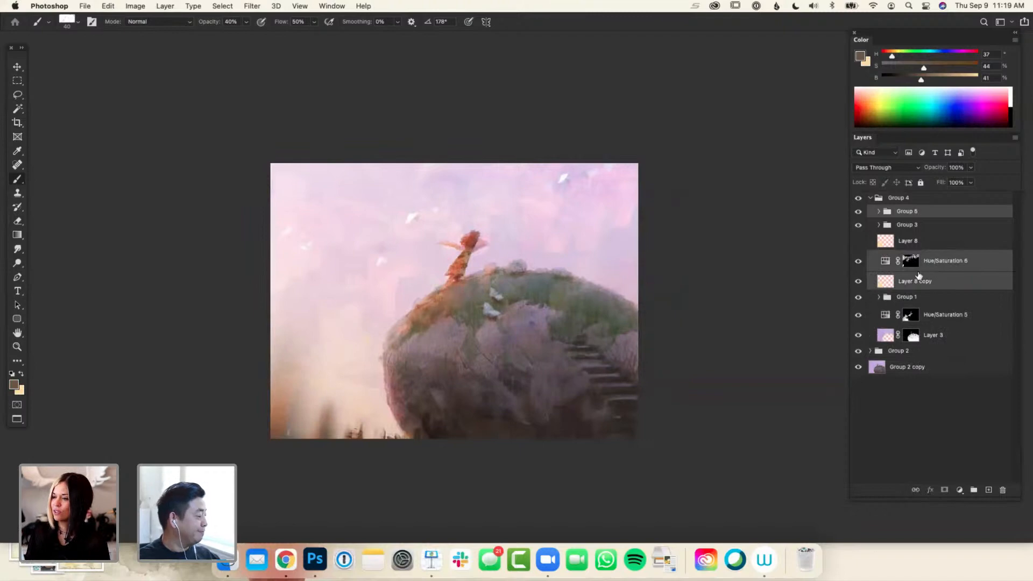
right_click(859, 261)
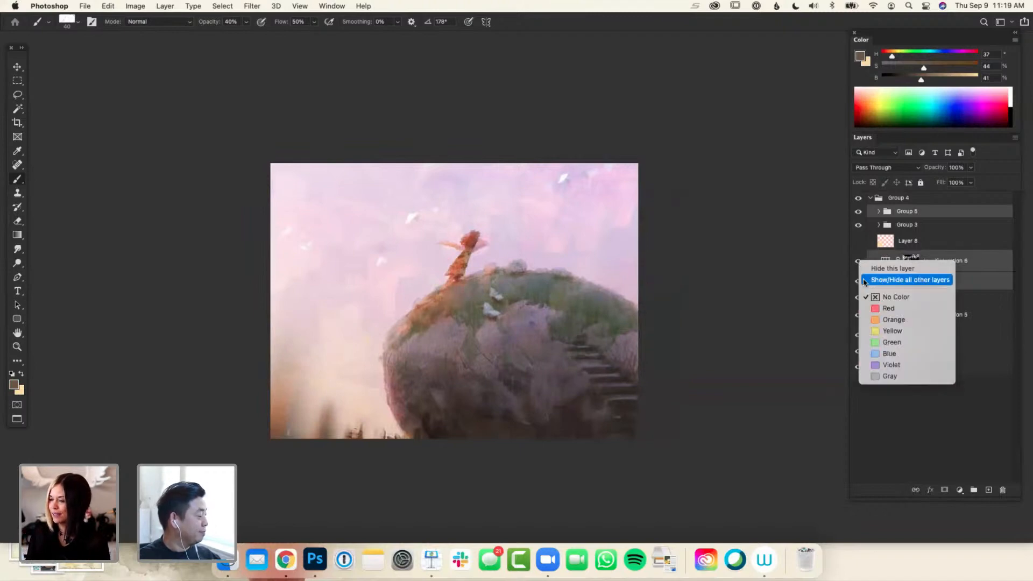
click(888, 308)
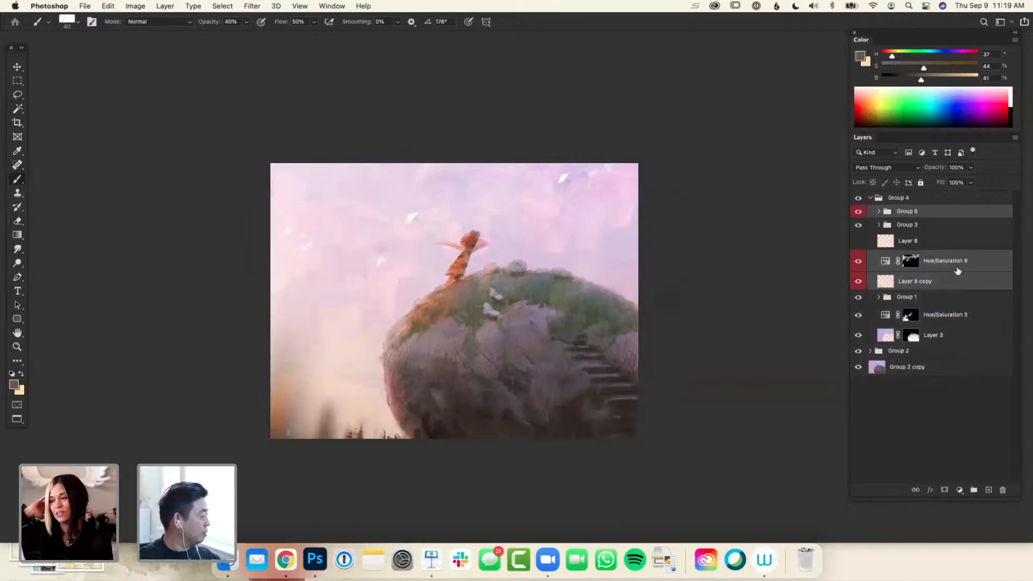
Check the effect of Group 1 and Hue/Saturation 5, and mark Hue/Saturation 5 with a red color label
click(859, 298)
click(858, 297)
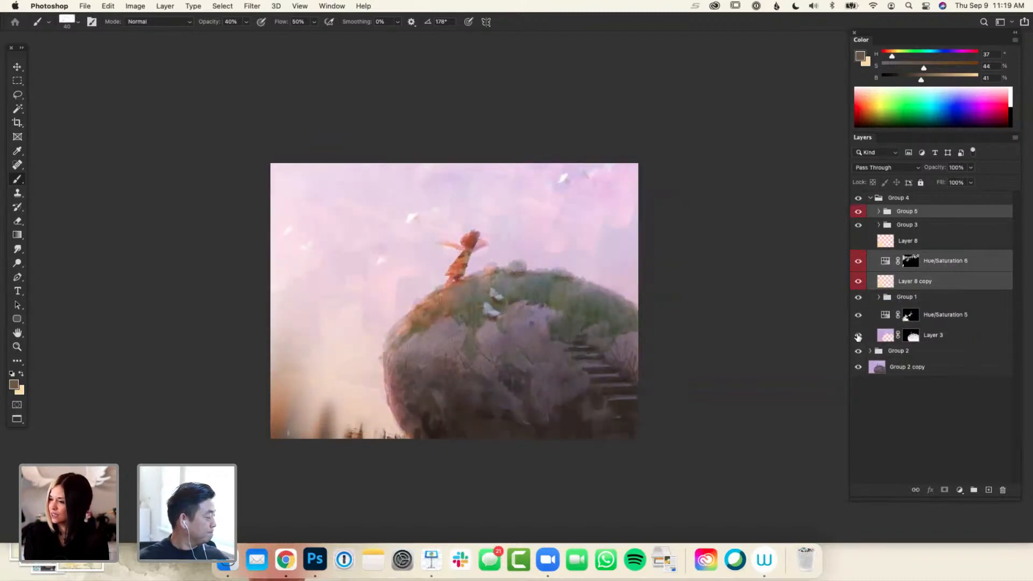
click(858, 317)
click(859, 316)
right_click(858, 316)
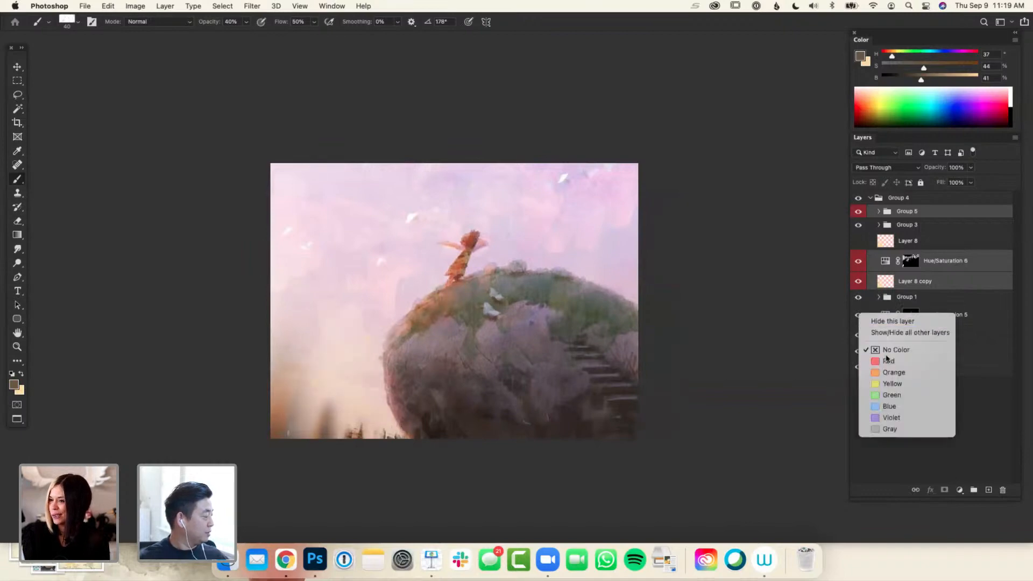
click(886, 360)
Hide the red-labelled group and layers and check what Group 1 and Group 3 contribute to the painting
click(859, 211)
click(858, 261)
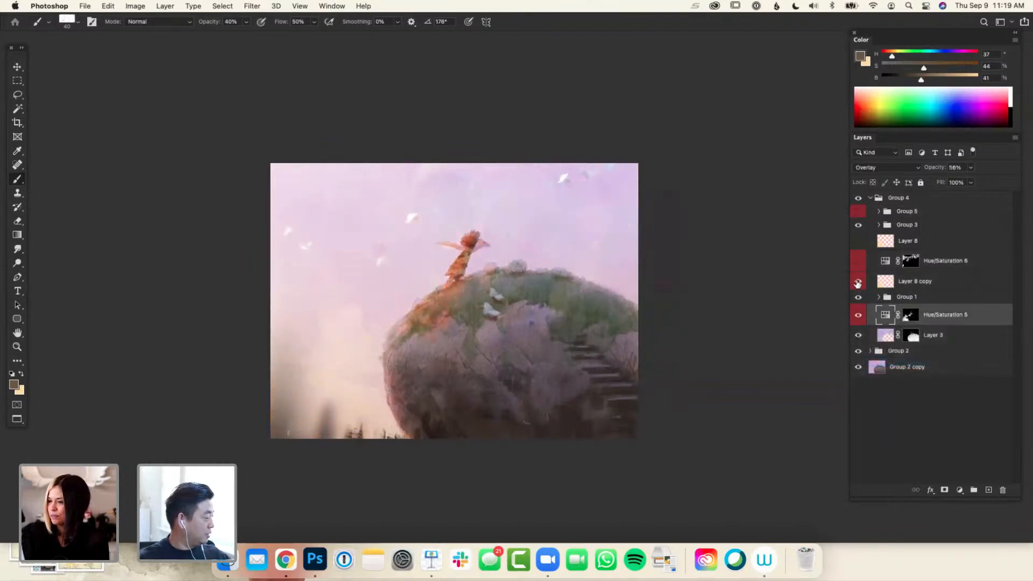
click(858, 282)
click(858, 316)
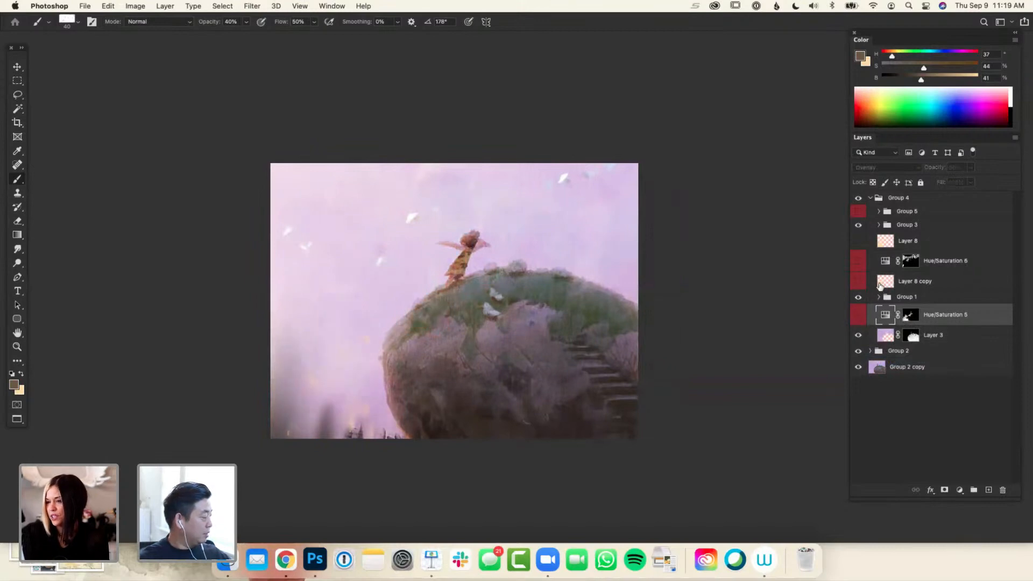
click(859, 297)
click(860, 298)
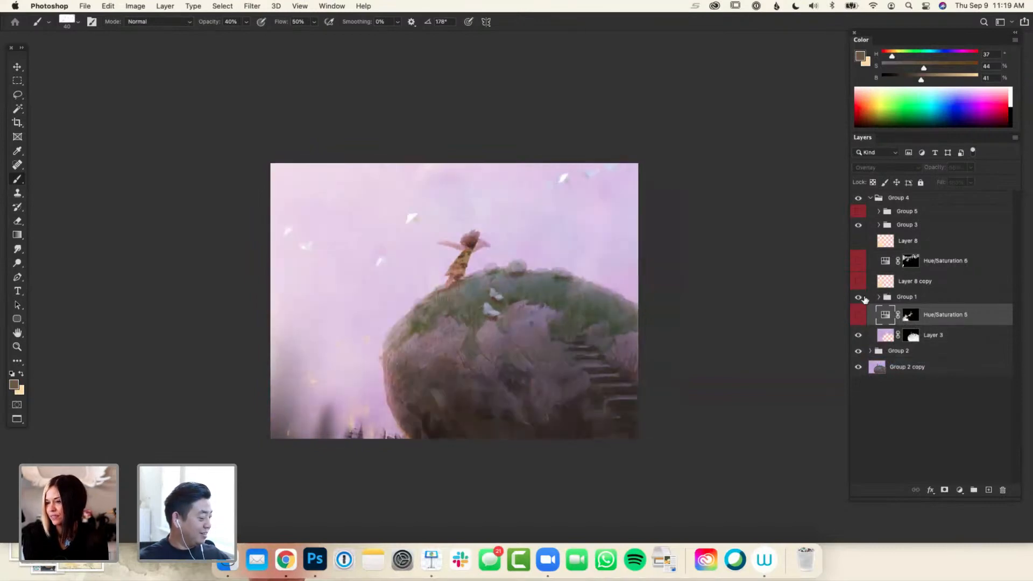
click(859, 225)
click(858, 225)
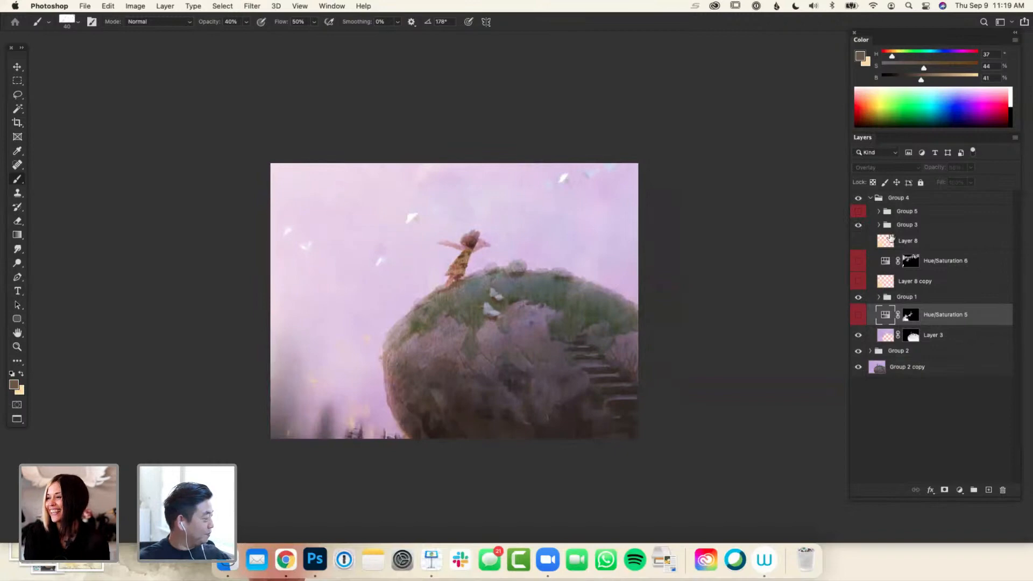
Check the effect of Layers 7, 6 and 2 in Group 3, and mark Layer 7 with a red color label
click(879, 225)
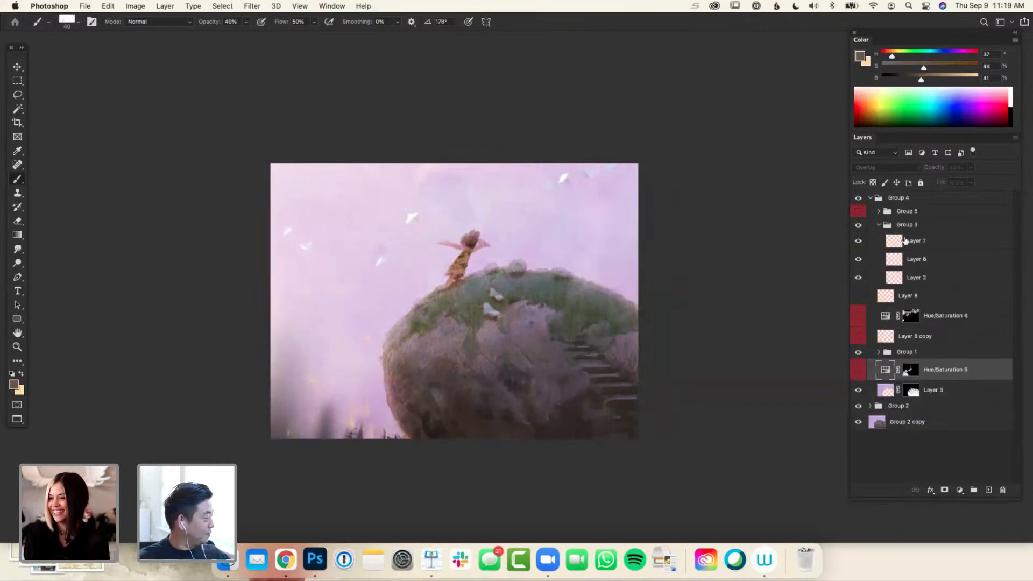
click(859, 241)
click(858, 241)
click(859, 259)
click(859, 259)
click(859, 241)
click(859, 241)
right_click(859, 244)
click(875, 285)
click(859, 278)
click(859, 277)
click(859, 259)
click(859, 258)
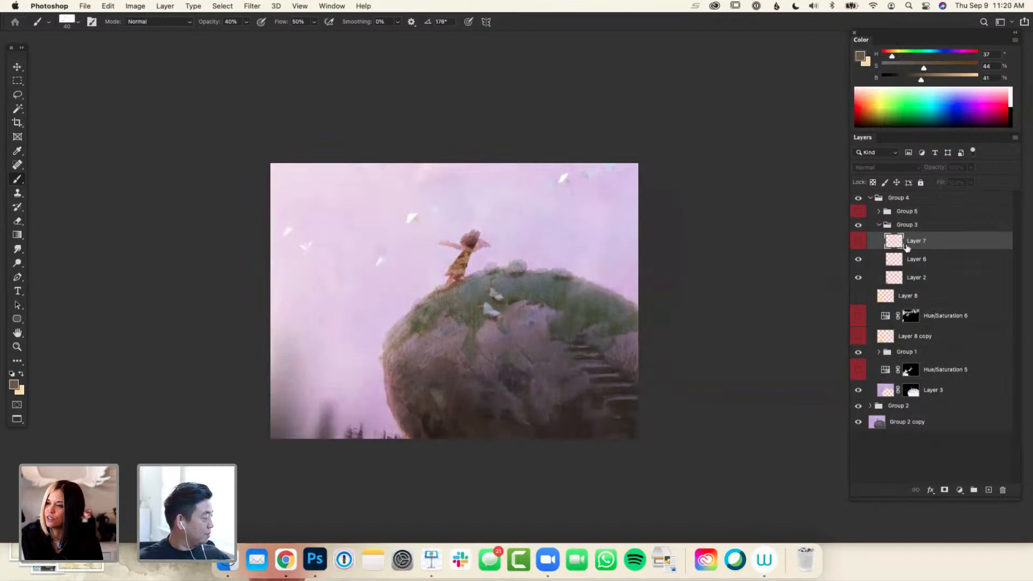
Make Layer 7 visible and move it out of Group 3 into Group 5
click(861, 243)
click(861, 242)
drag(911, 238, 910, 211)
click(880, 224)
Show the red-labelled group and layers and hide them again to compare the warm and cool versions
click(859, 211)
click(859, 261)
click(859, 281)
click(860, 315)
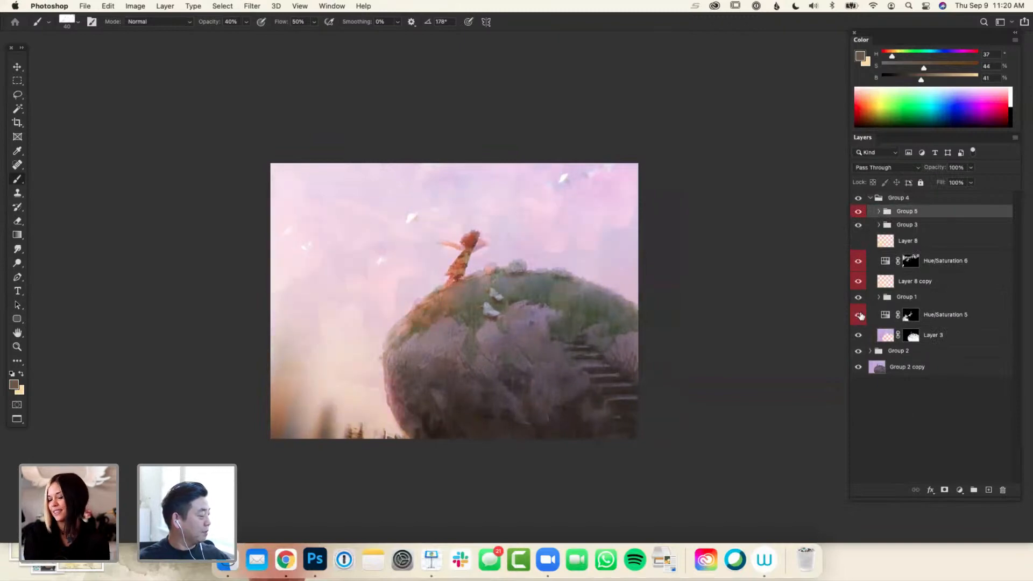
click(859, 315)
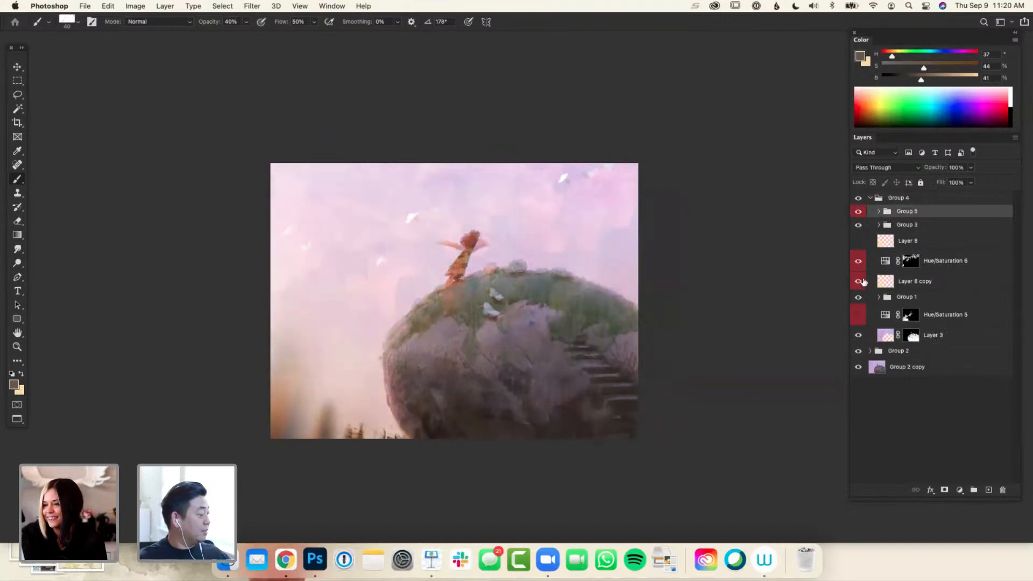
click(859, 261)
click(859, 281)
click(859, 211)
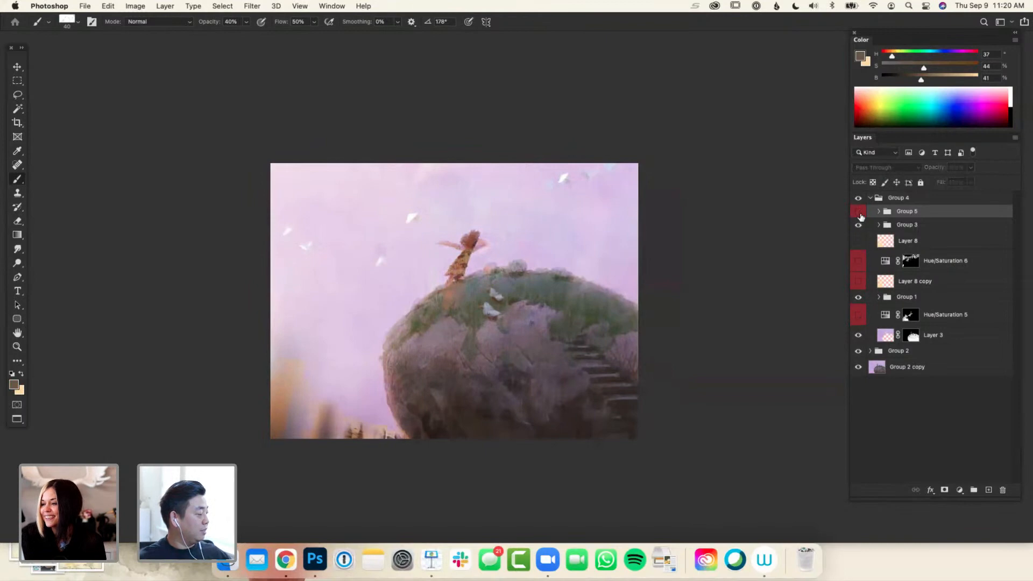
Compare the painting at a smaller size with the red-labelled warm adjustments shown and hidden
key(super+minus)
key(super+minus)
key(super+equal)
click(859, 211)
click(859, 261)
click(859, 281)
click(858, 314)
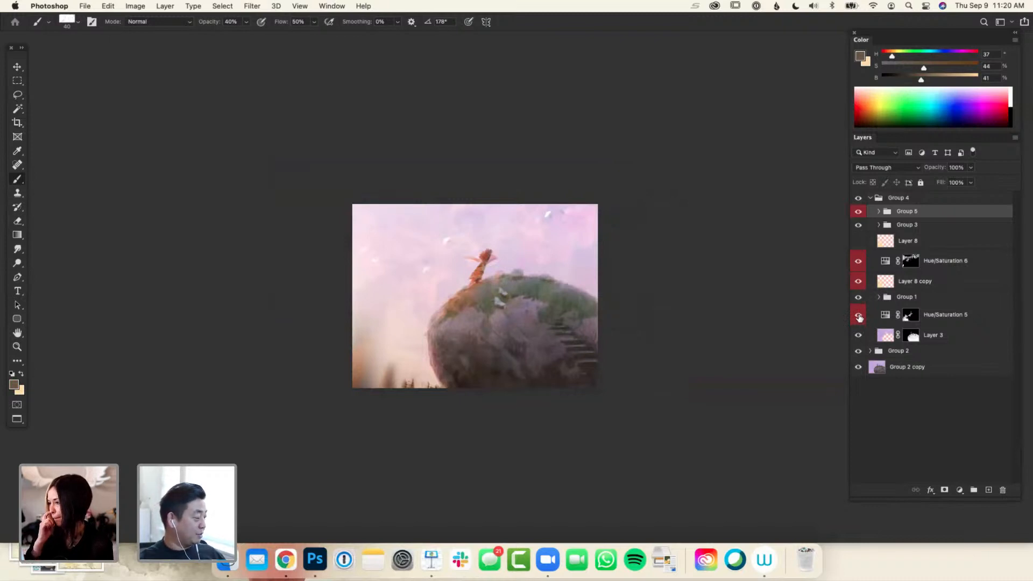
click(859, 315)
click(859, 281)
click(859, 261)
click(859, 211)
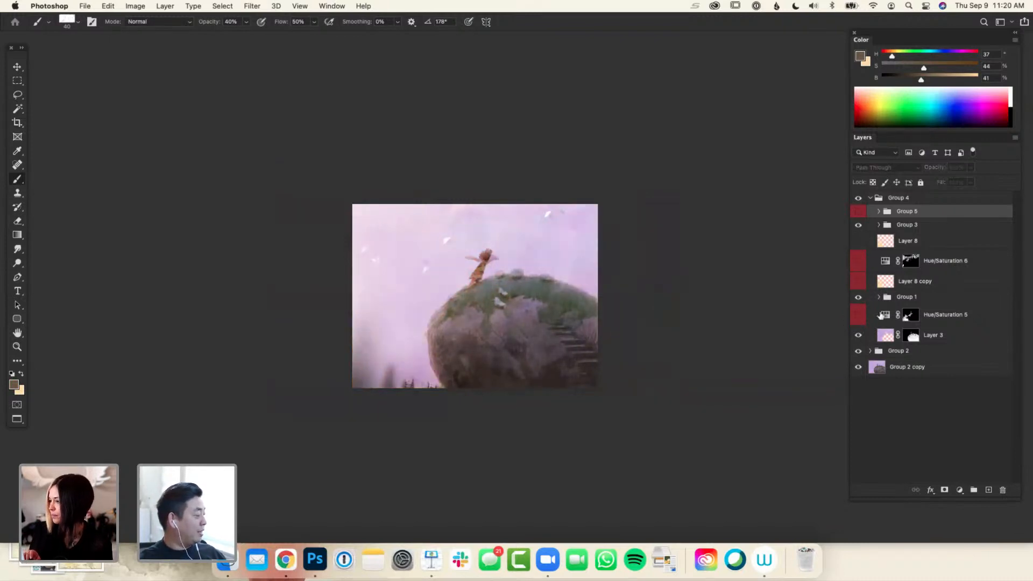
Compare the original Group 2 copy painting with the reworked Group 4 version by switching the groups' visibility
click(871, 198)
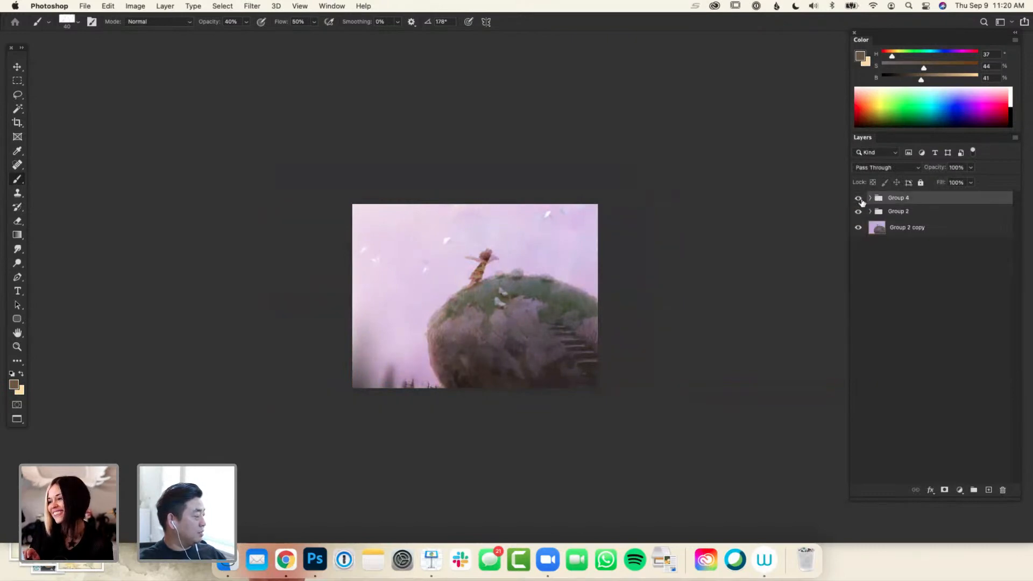
click(859, 198)
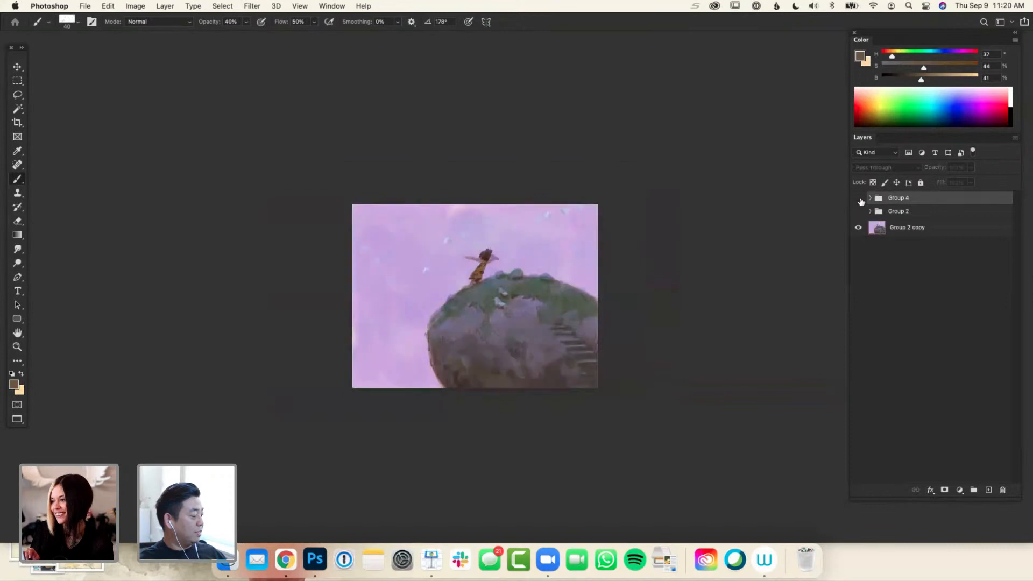
key(super+equal)
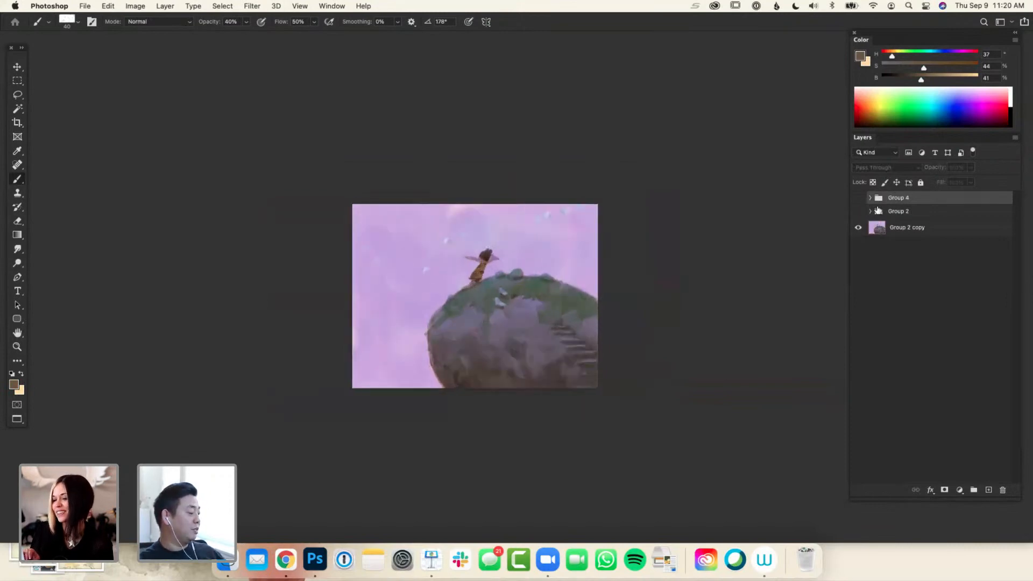
click(859, 198)
key(super+equal)
key(super+minus)
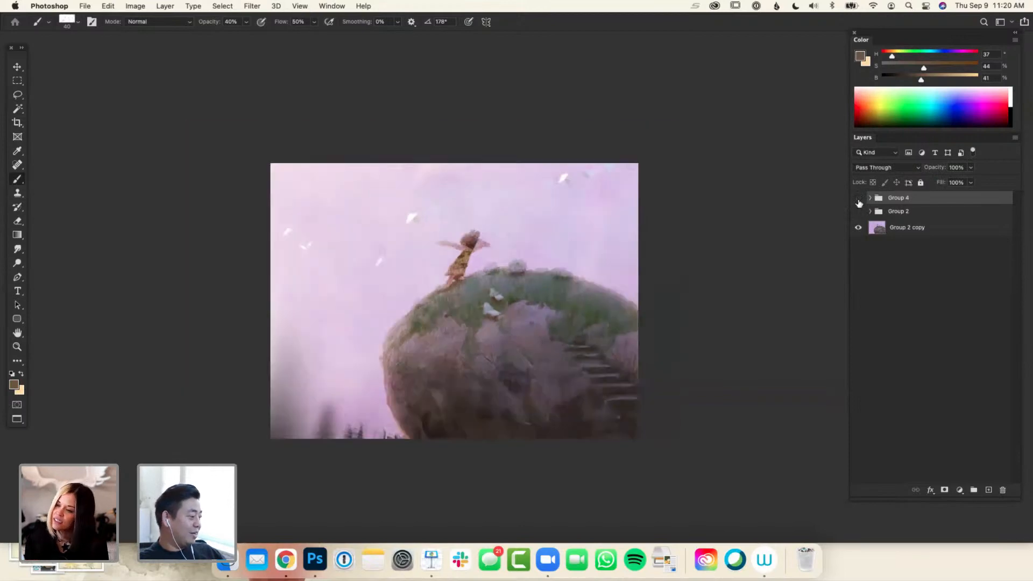
click(858, 198)
key(super+minus)
key(super+equal)
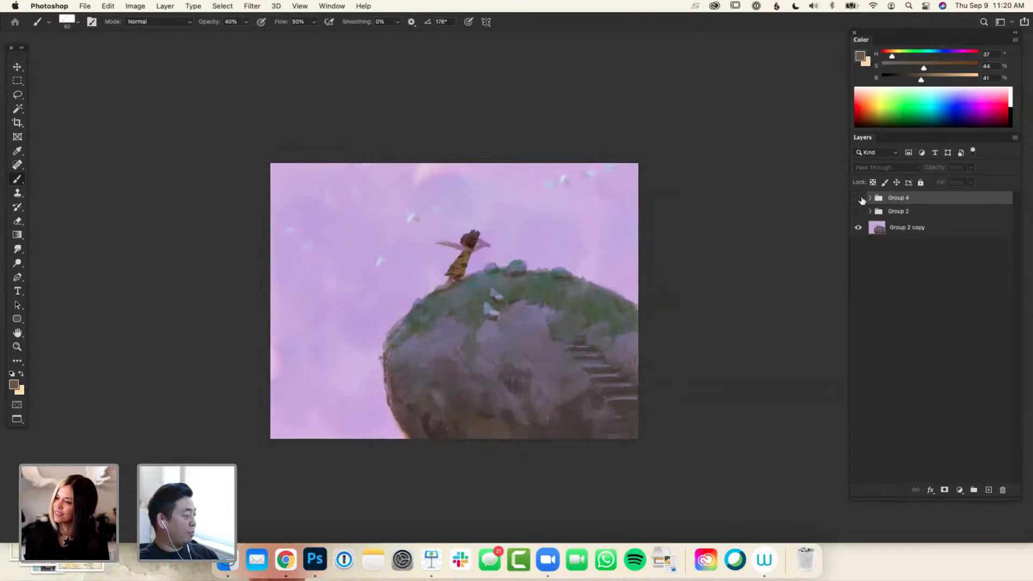
click(859, 199)
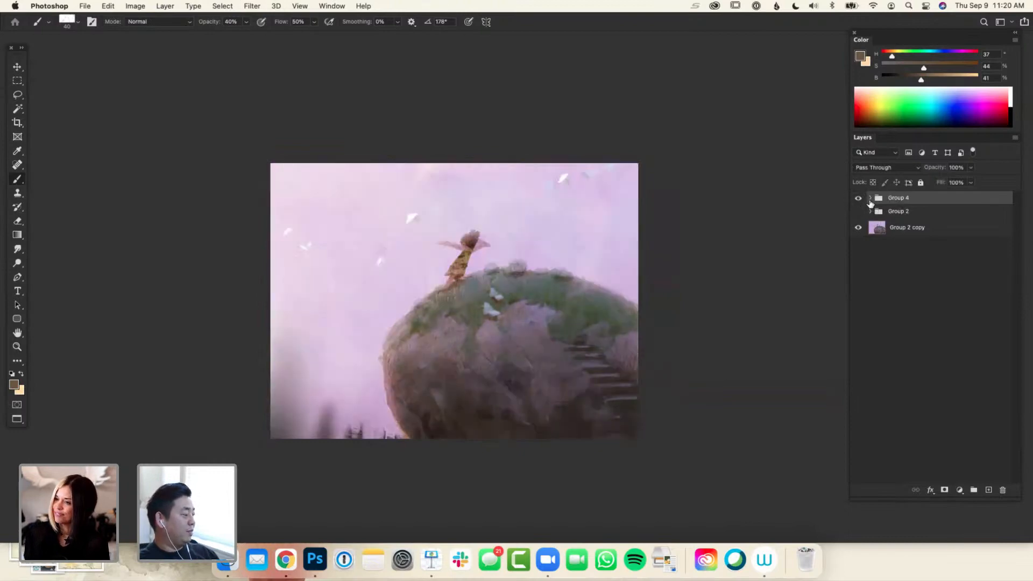
Make the red-labelled Group 5, Hue/Saturation 6, Layer 8 copy and Hue/Saturation 5 visible inside Group 4
click(870, 198)
click(859, 262)
click(859, 283)
click(857, 317)
key(super+minus)
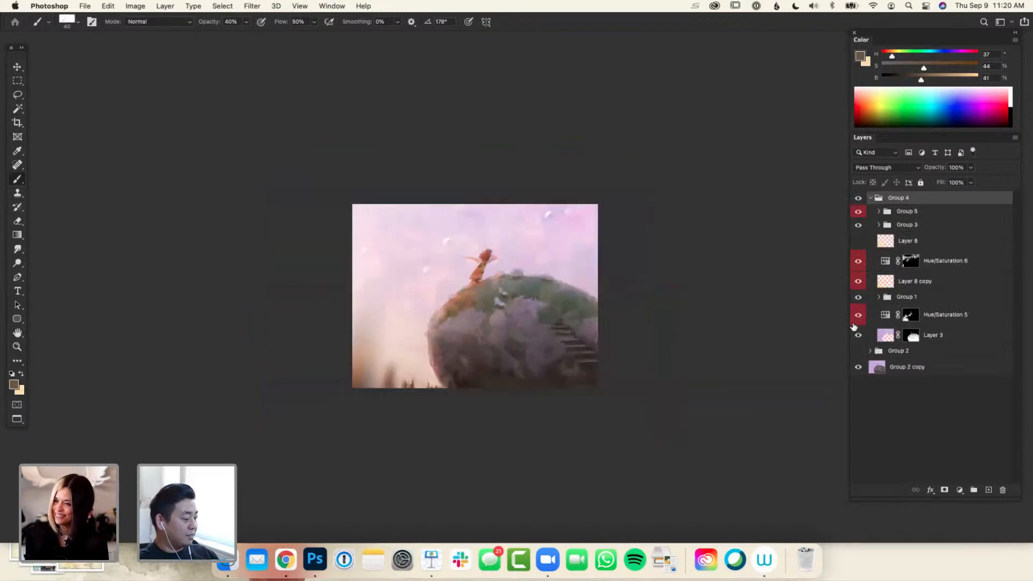
key(super+plus)
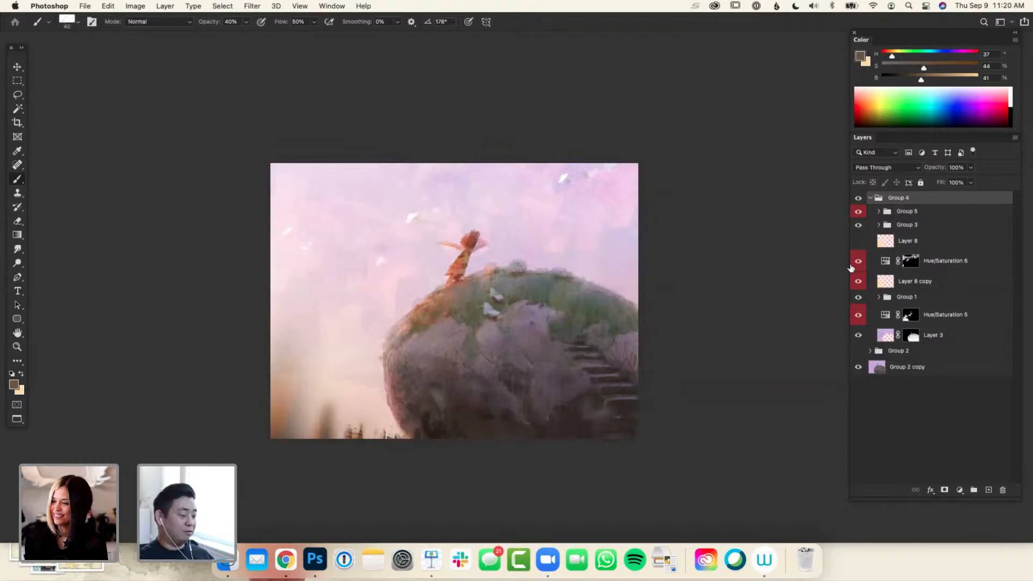
Hide and restore all red-labelled items in Group 4 to examine the combined effect of the warm adjustments
click(859, 213)
click(859, 264)
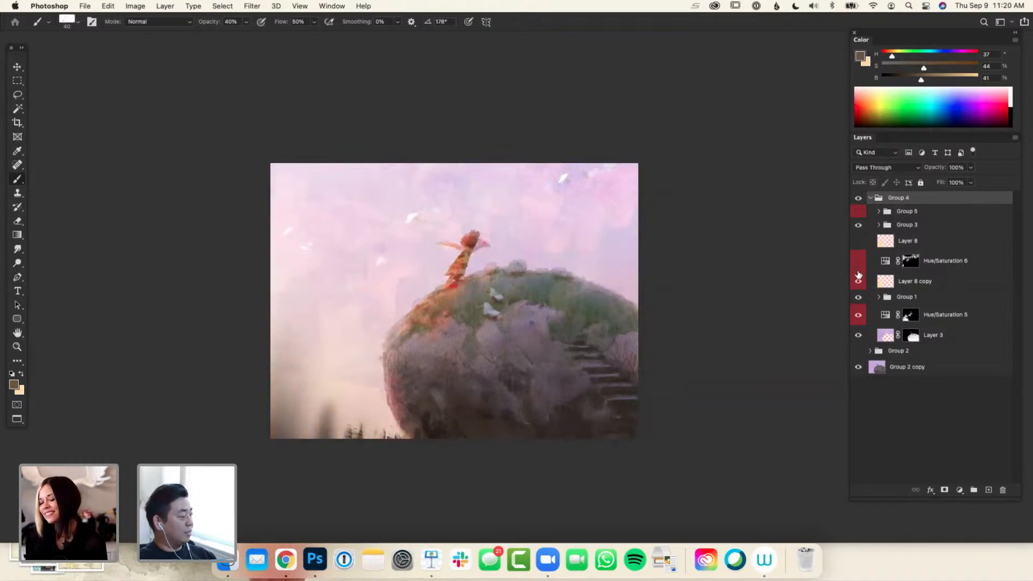
click(858, 280)
click(857, 315)
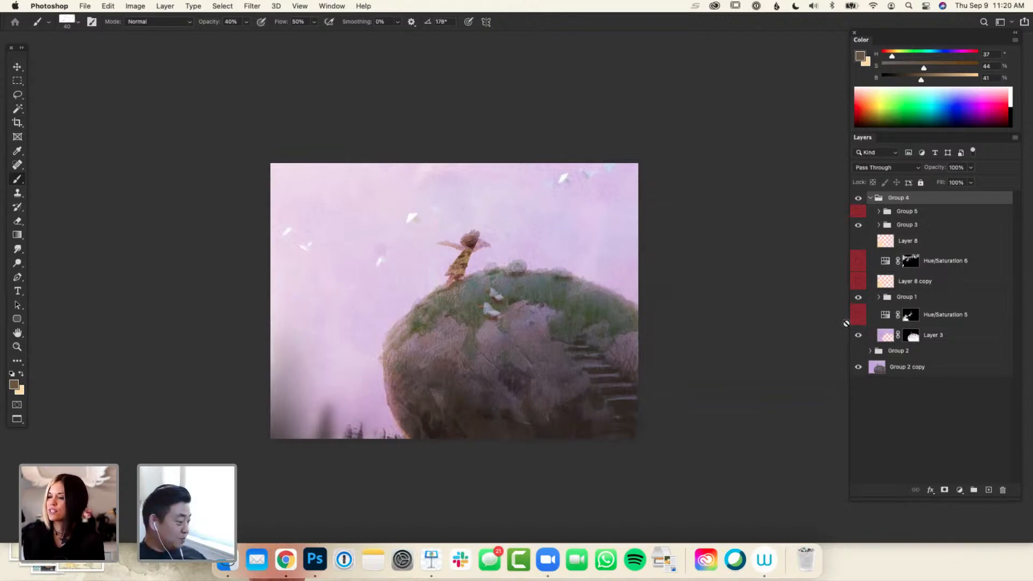
click(858, 211)
click(859, 261)
click(858, 282)
click(858, 315)
drag(760, 423, 758, 433)
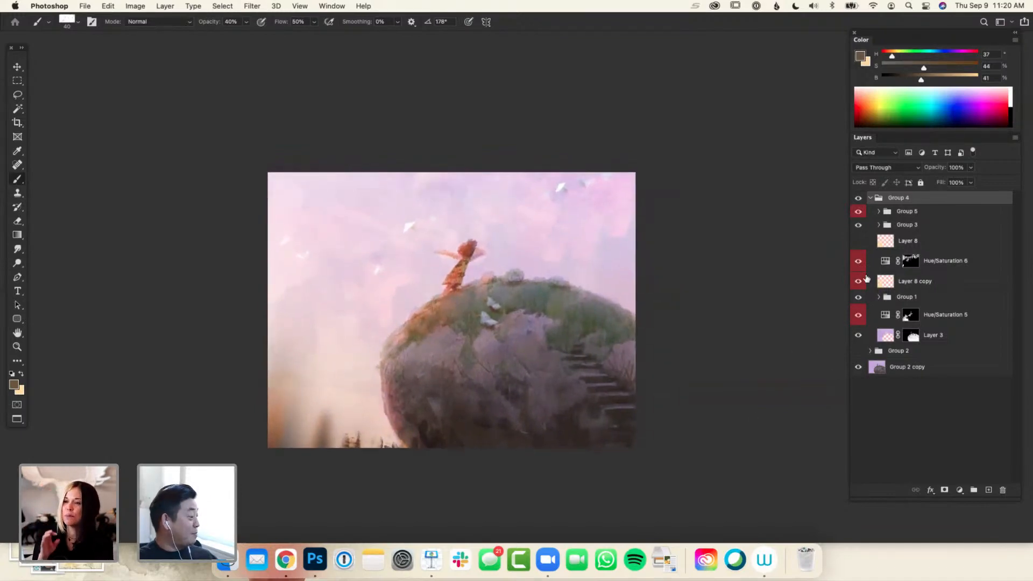
Hide and restore the red-labelled Group 5 to examine its effect on the painting, leaving that group selected
click(885, 279)
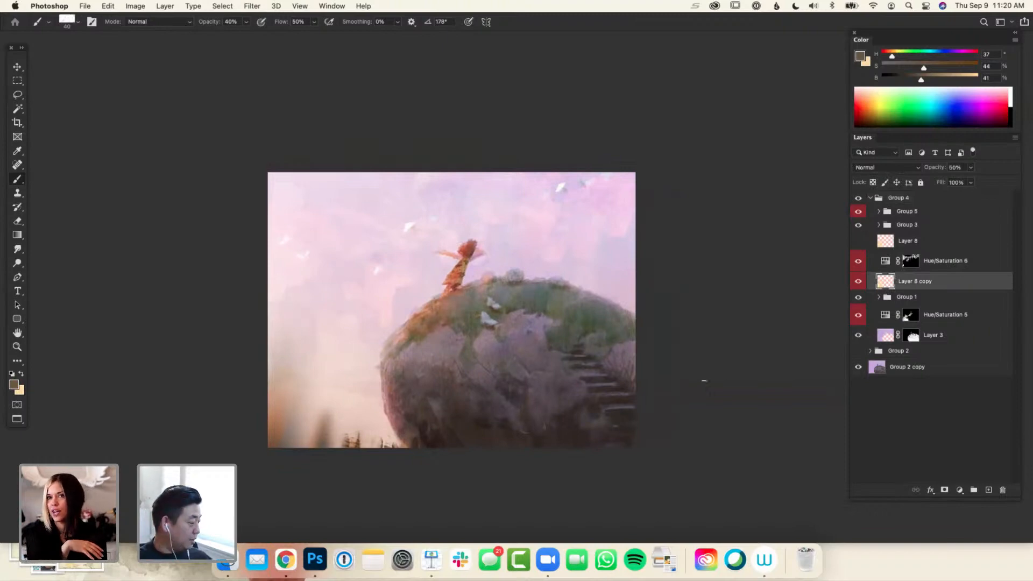
drag(699, 396, 697, 406)
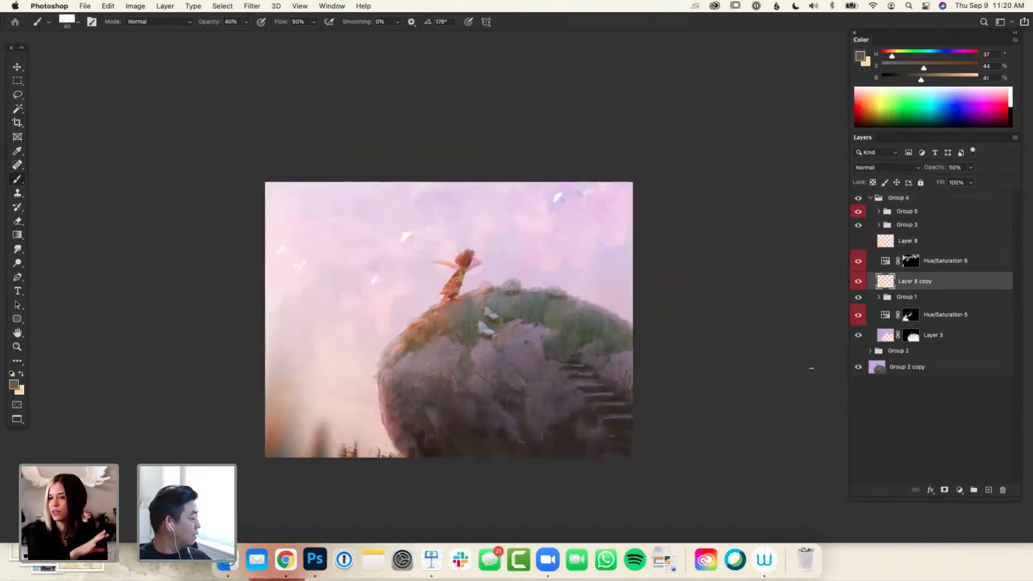
click(859, 212)
click(860, 214)
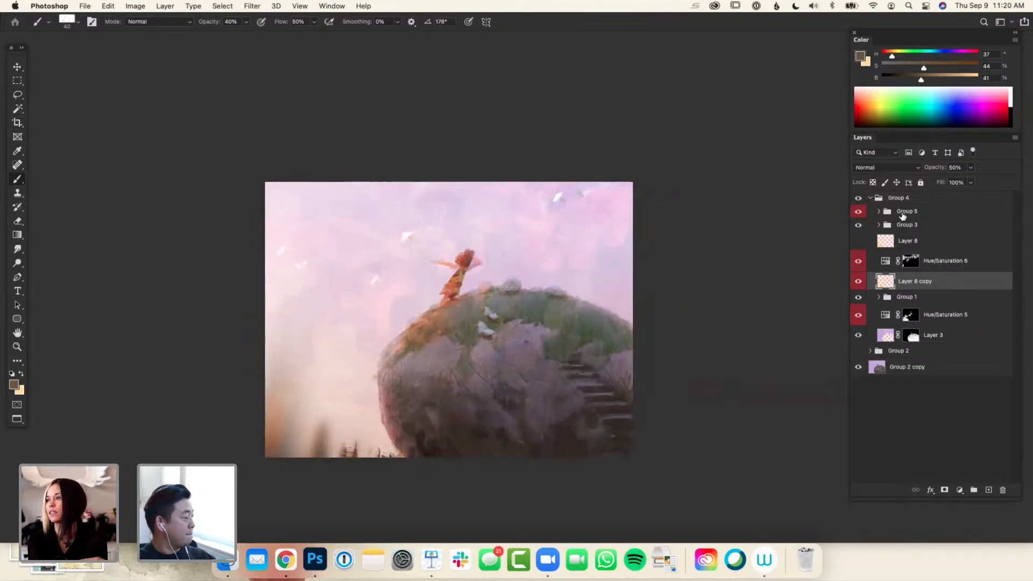
click(904, 214)
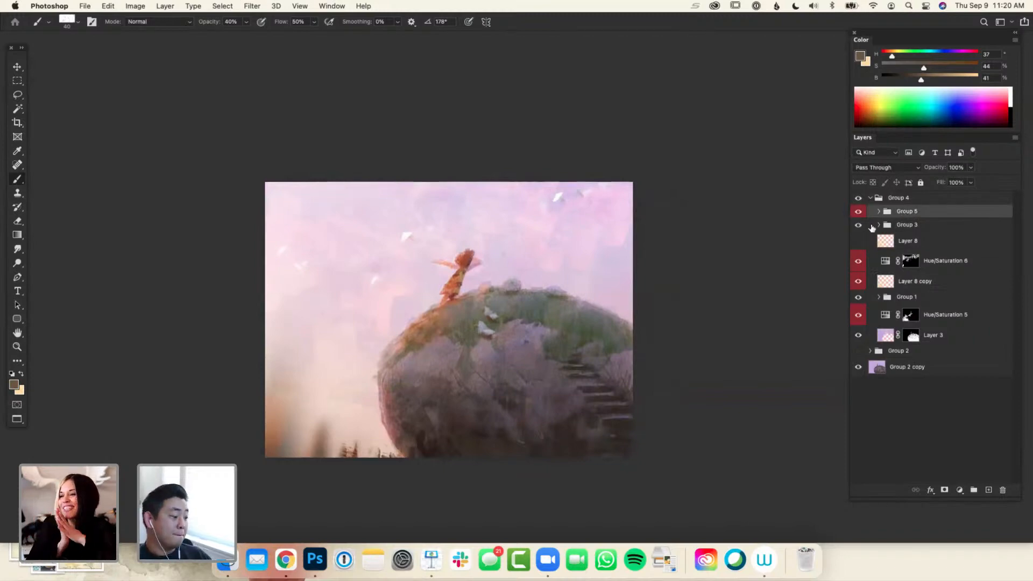
Show the painting in full-screen mode without the interface, sized so the whole canvas fits with a dark margin around it
key(super+plus)
key(super+plus)
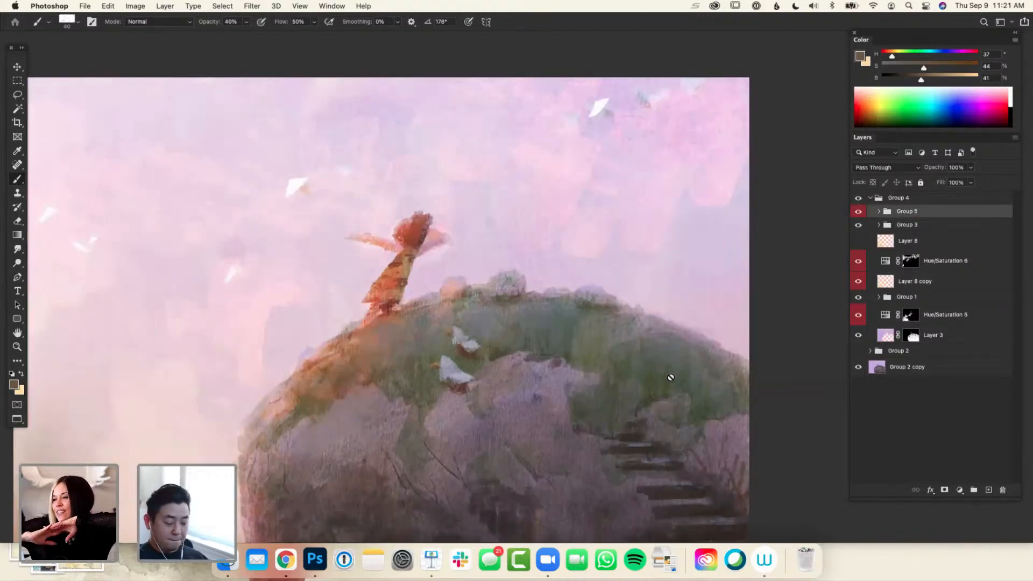
key(f)
key(f)
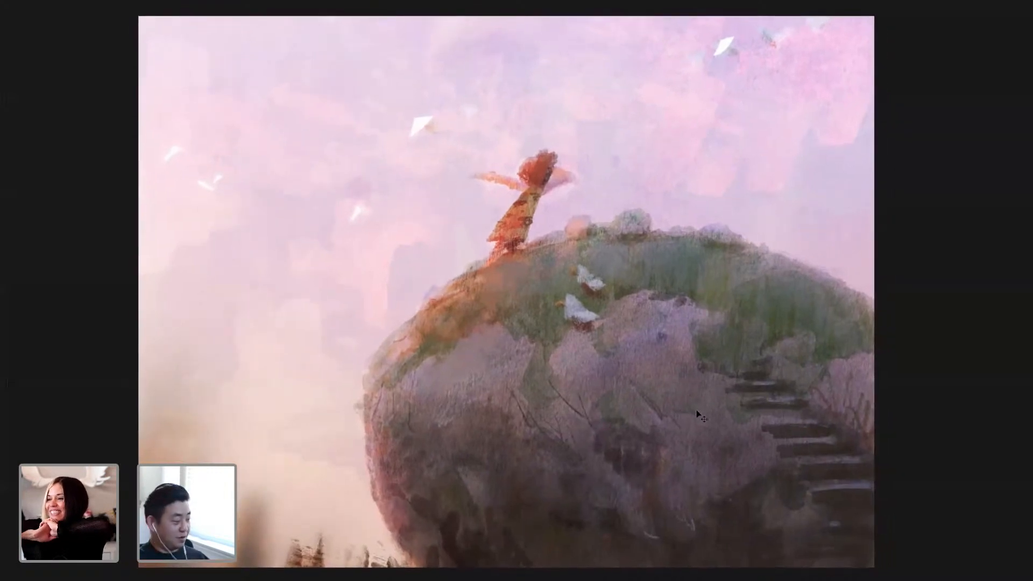
key(super+minus)
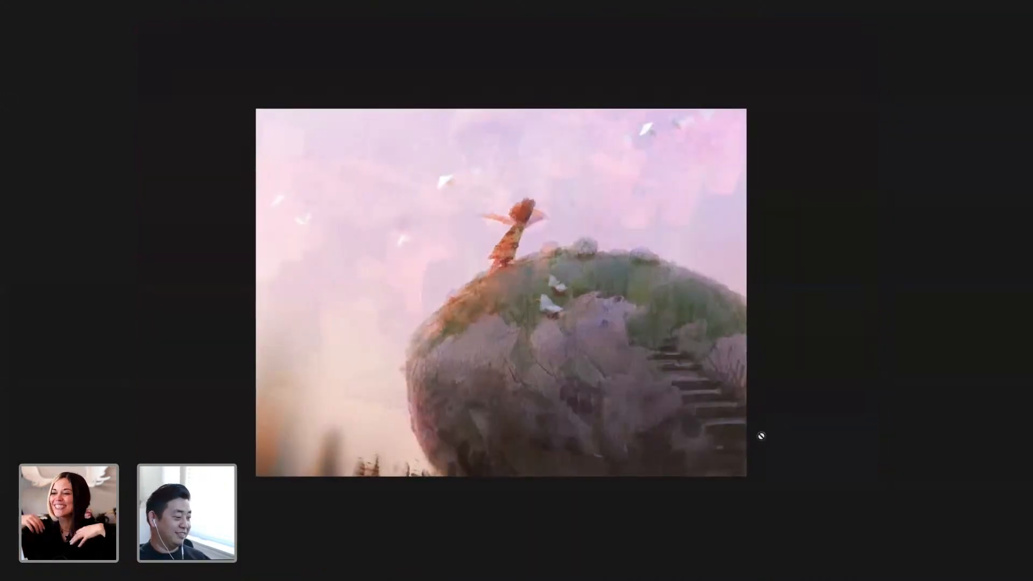